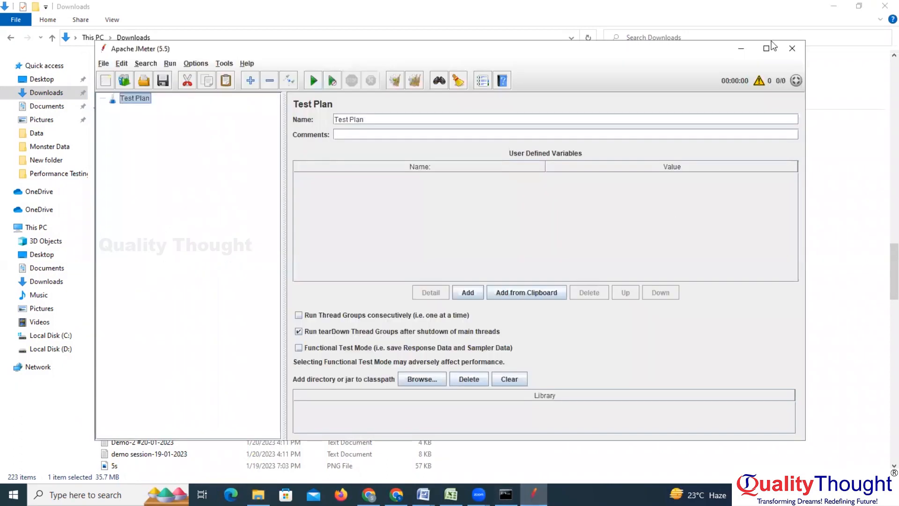
Step: Maximize the JMeter window and add a Thread Group to the Test Plan
{"action": "left_click", "coordinate": [766, 52]}
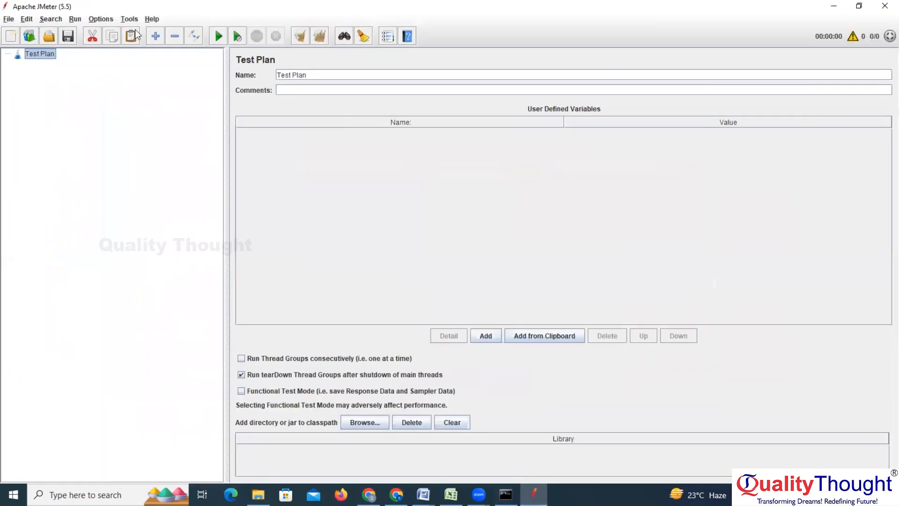
{"action": "right_click", "coordinate": [41, 56]}
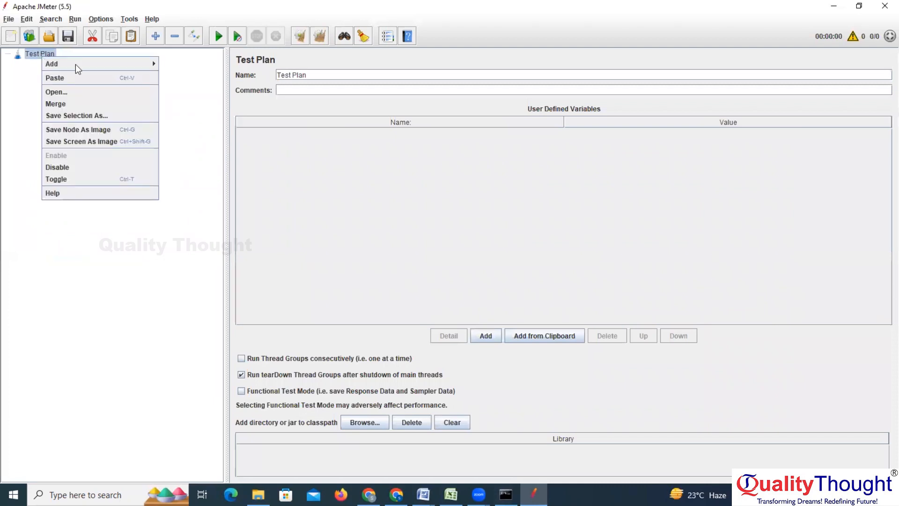
{"action": "mouse_move", "coordinate": [76, 64]}
{"action": "mouse_move", "coordinate": [187, 64]}
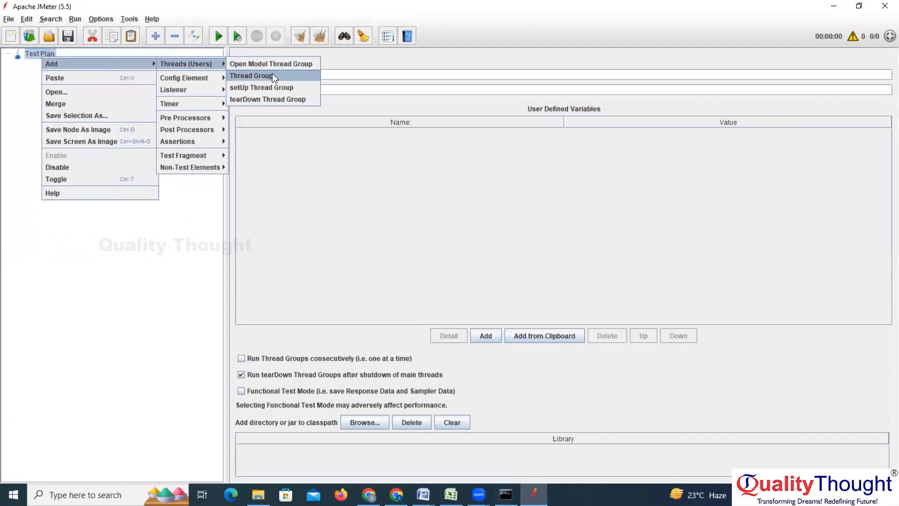
{"action": "left_click", "coordinate": [274, 77]}
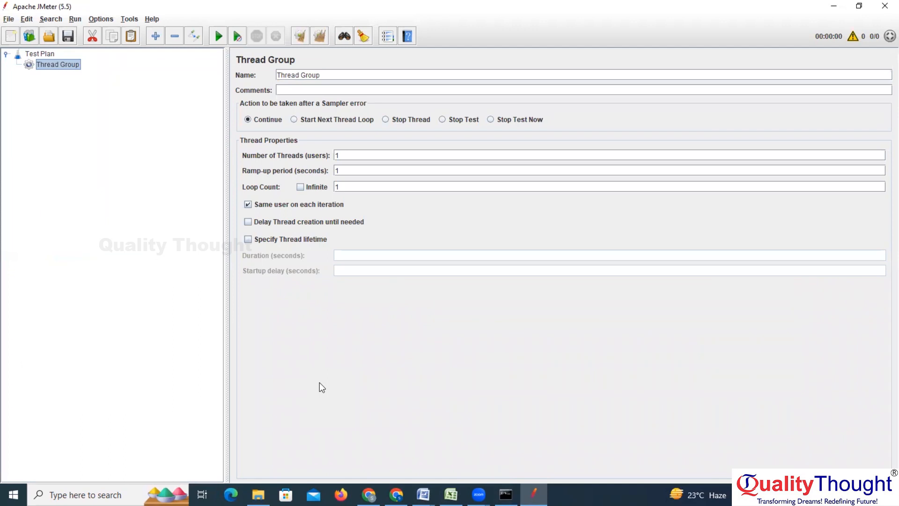
Step: Add an HTTP Request sampler under the Thread Group
{"action": "right_click", "coordinate": [69, 64]}
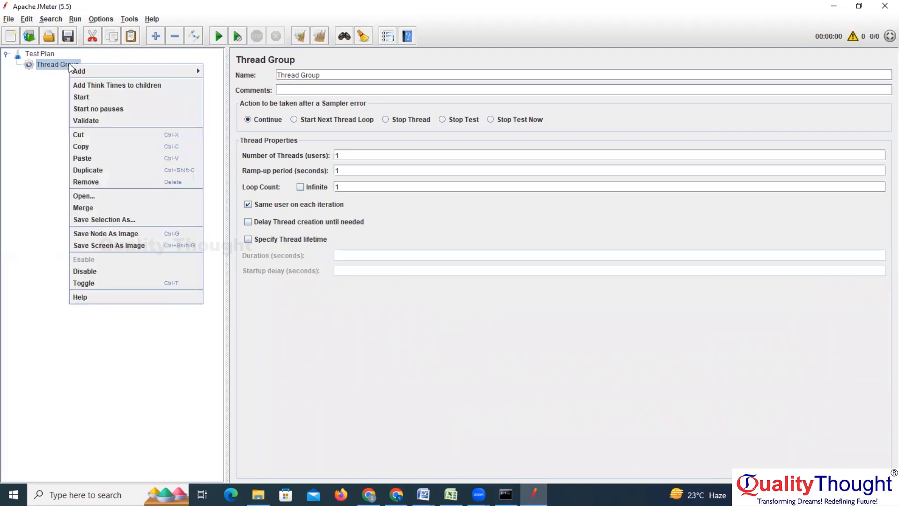
{"action": "mouse_move", "coordinate": [117, 68]}
{"action": "mouse_move", "coordinate": [224, 68]}
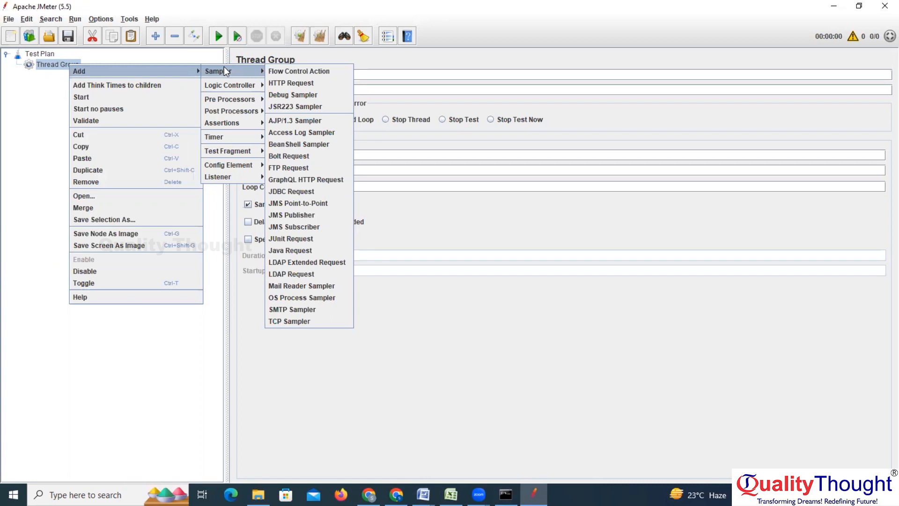
{"action": "left_click", "coordinate": [309, 83]}
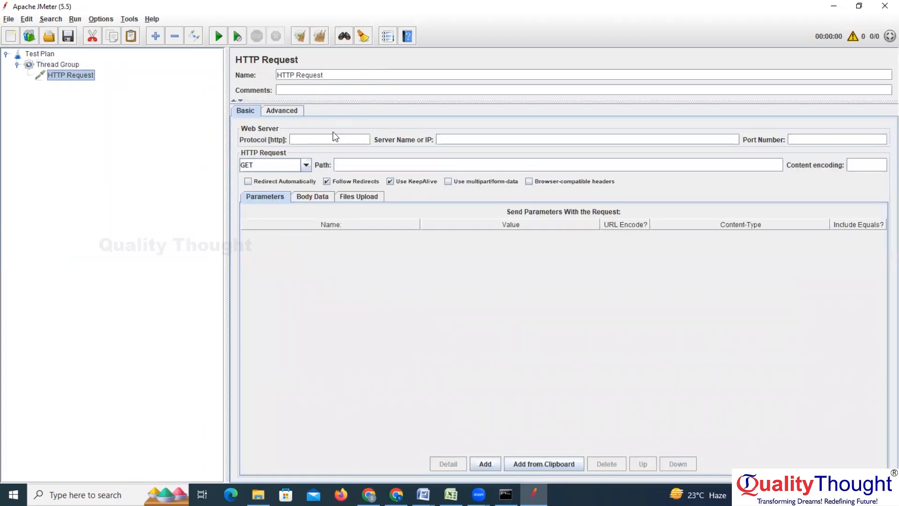
Step: Review the HTTP Request's available methods and choose GET
{"action": "left_click", "coordinate": [358, 143]}
{"action": "left_click", "coordinate": [305, 165]}
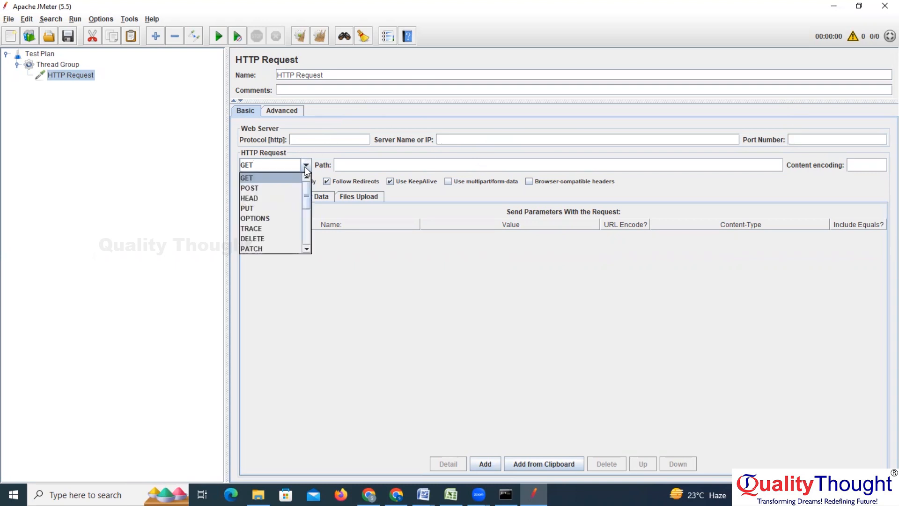
{"action": "left_click", "coordinate": [271, 177]}
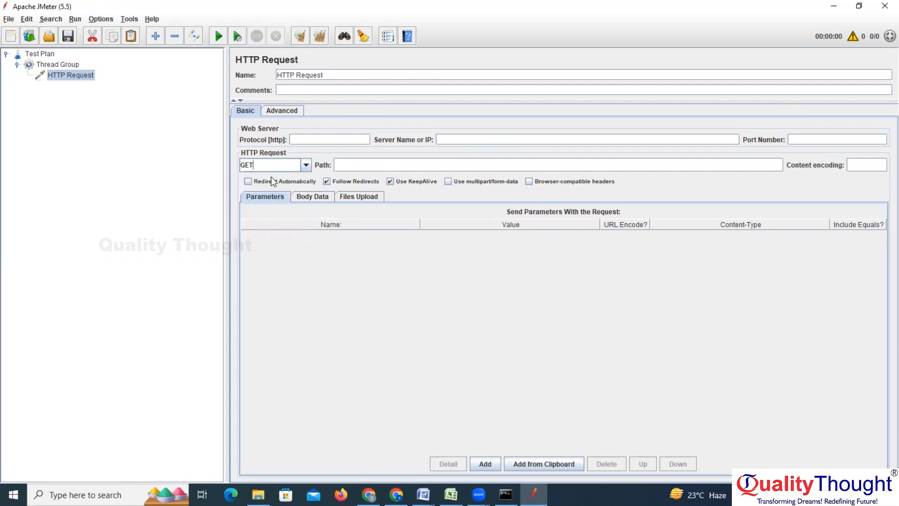
{"action": "left_click", "coordinate": [307, 166]}
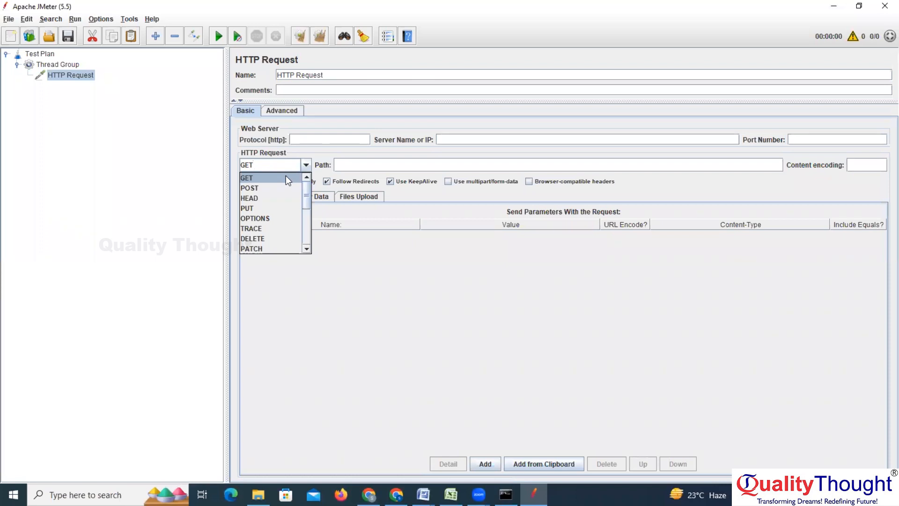
{"action": "left_click", "coordinate": [287, 179]}
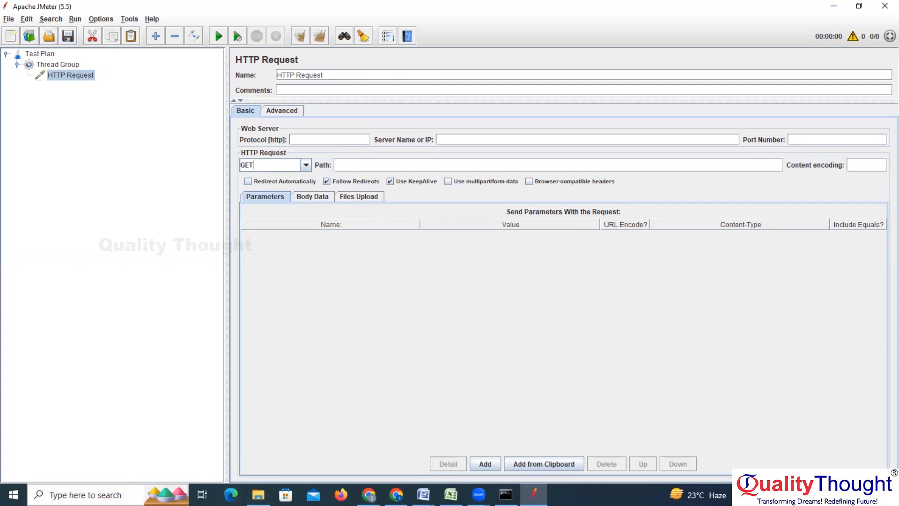
Step: Open a blank Notepad document, maximize it, and write the heading "Samplers:" underlined with equals signs
{"action": "left_click", "coordinate": [108, 495]}
{"action": "type", "text": "not"}
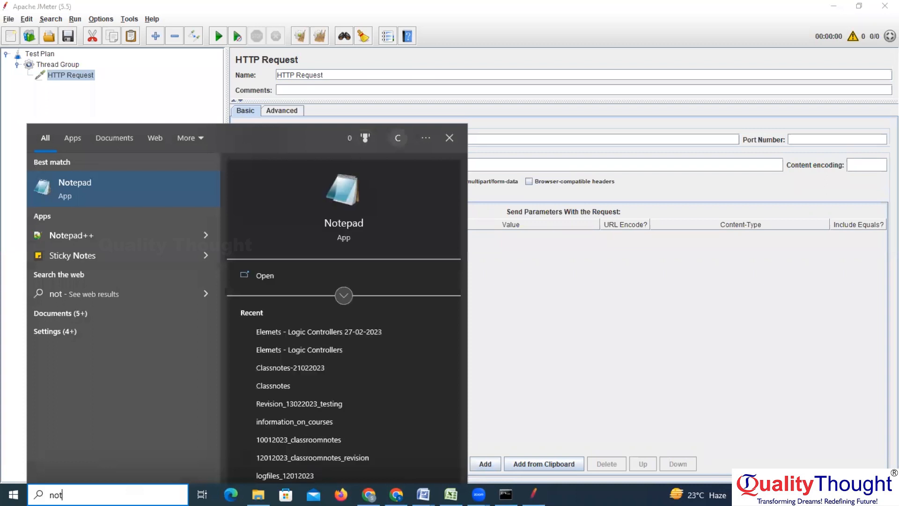
{"action": "key", "text": "Return"}
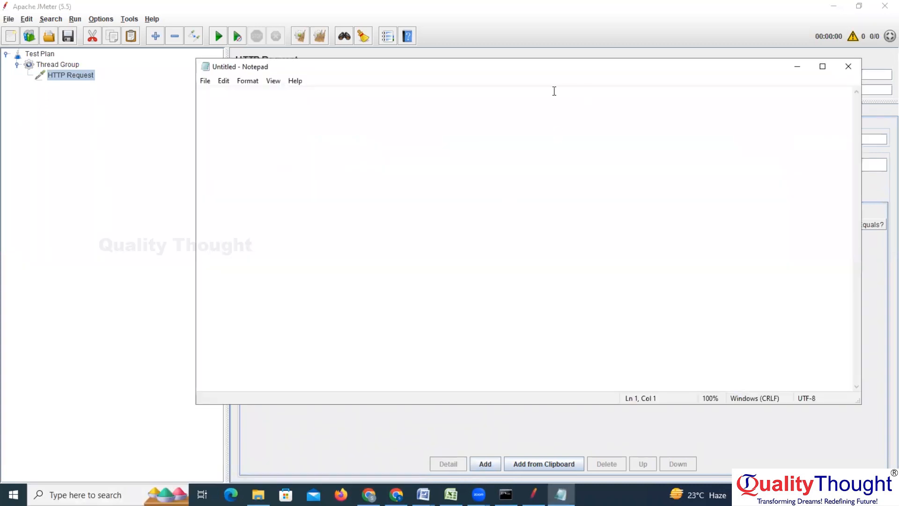
{"action": "type", "text": "S"}
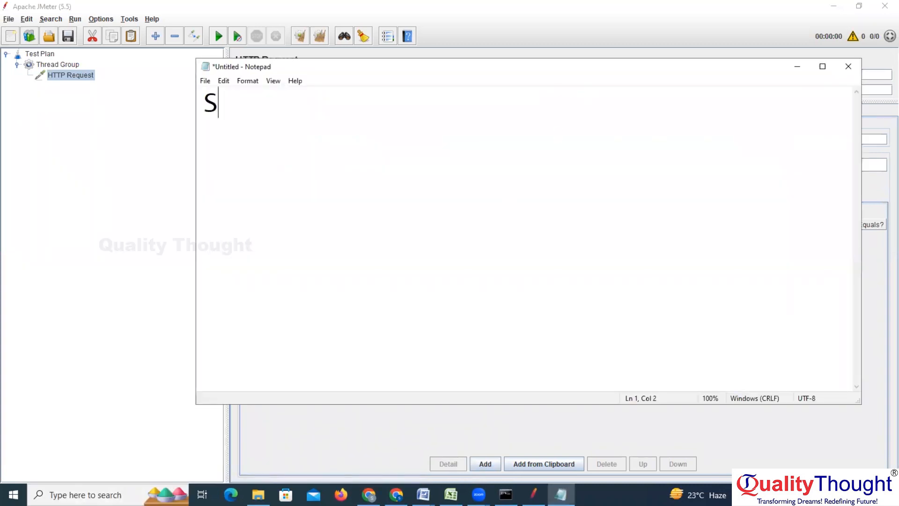
{"action": "left_click", "coordinate": [822, 67]}
{"action": "type", "text": "amplers:"}
{"action": "key", "text": "Return"}
{"action": "type", "text": "==========="}
{"action": "key", "text": "Return"}
Step: Below the heading, add the notes "HTTP - page redirections" and "302 ---> 200", separated by a blank line
{"action": "key", "text": "Return"}
{"action": "type", "text": "HTTP - page redirections"}
{"action": "key", "text": "Return"}
{"action": "key", "text": "Return"}
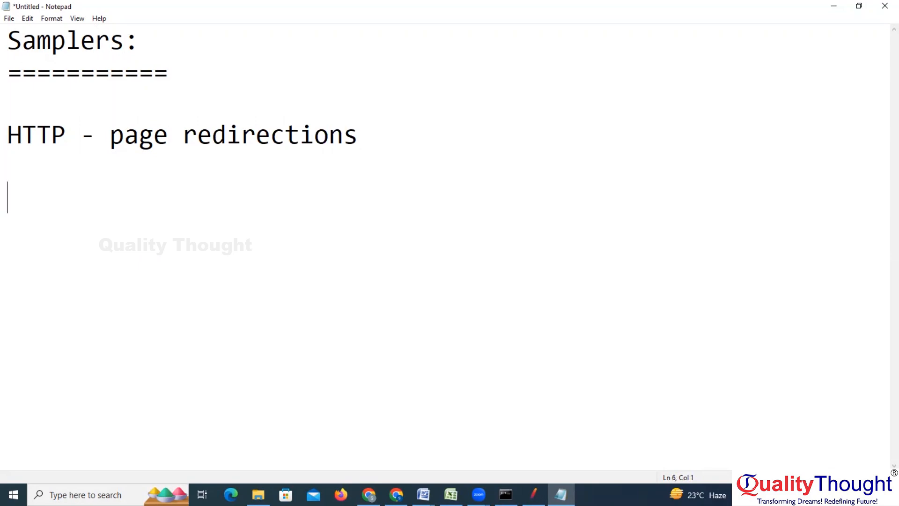
{"action": "type", "text": "302 "}
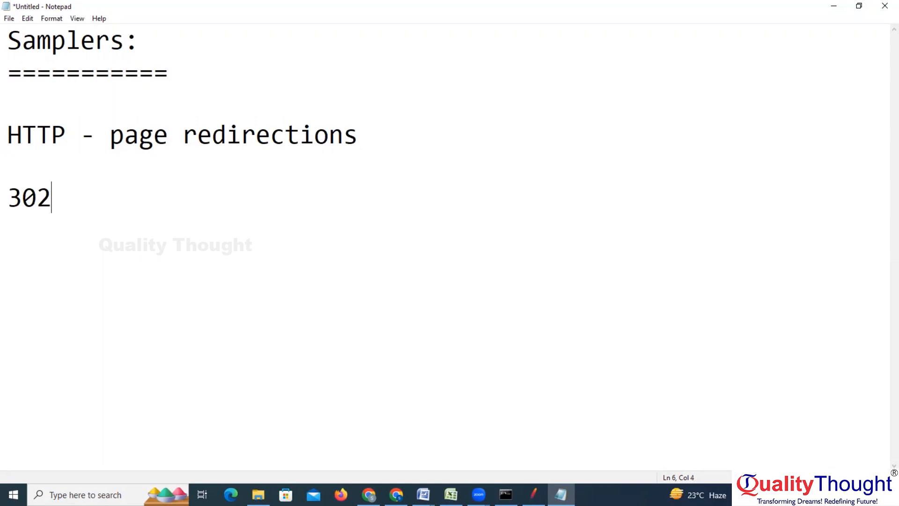
{"action": "type", "text": "-"}
{"action": "key", "text": "BackSpace"}
{"action": "type", "text": "--> 200"}
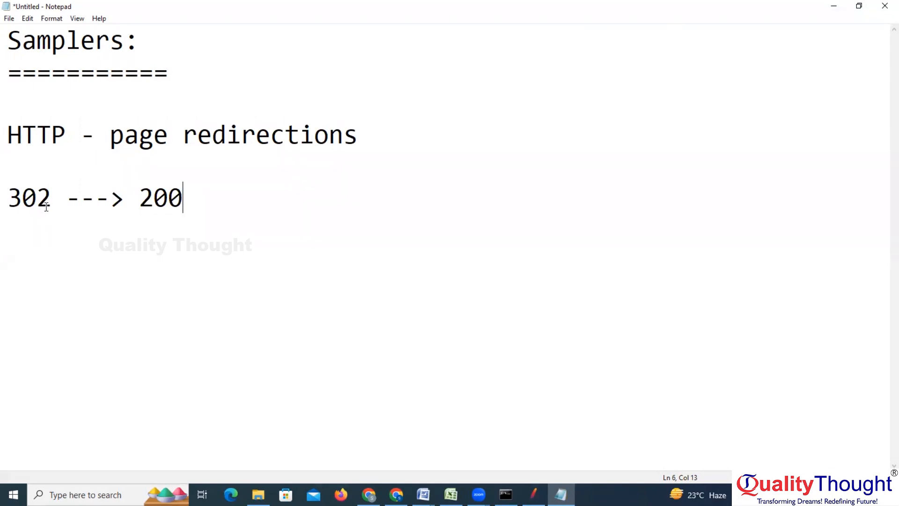
Step: Compare the 302 and 200 codes in the Notepad note with the redirect options of JMeter's HTTP Request
{"action": "key", "text": "alt+Tab"}
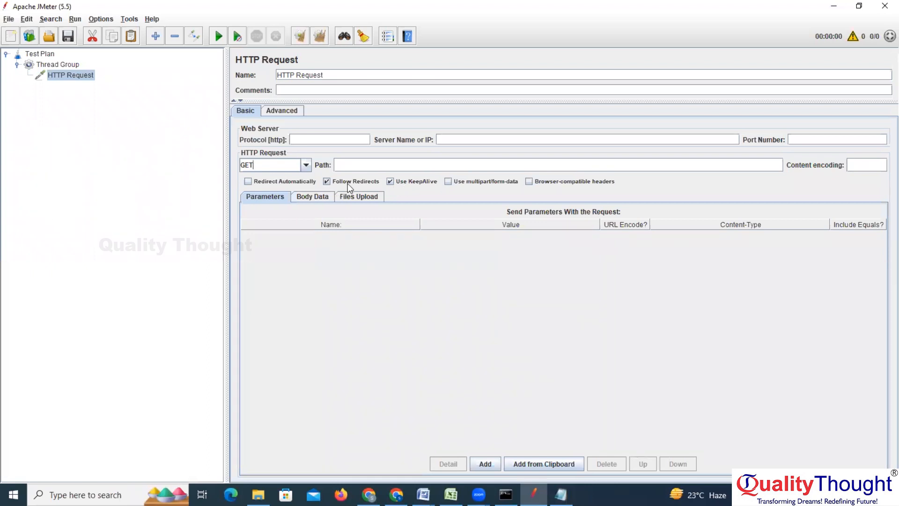
{"action": "key", "text": "alt+Tab"}
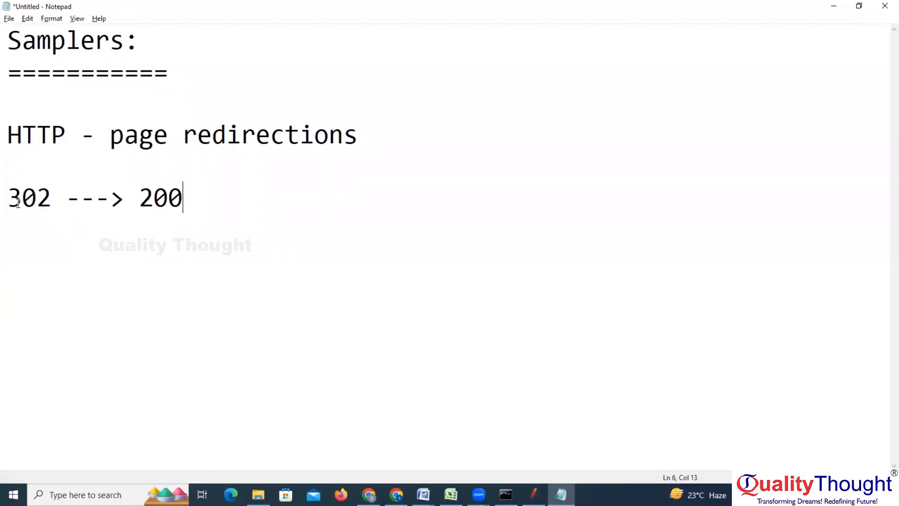
{"action": "left_click_drag", "start_coordinate": [8, 200], "coordinate": [61, 192]}
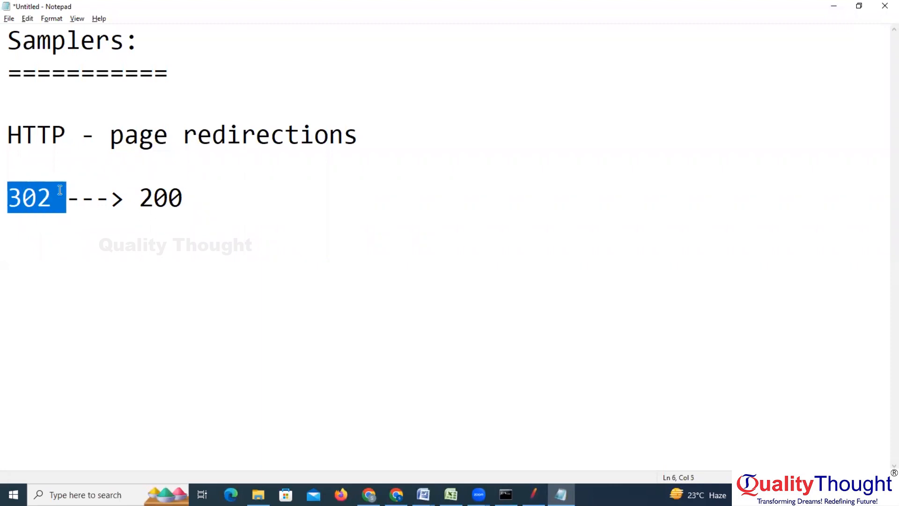
{"action": "left_click_drag", "start_coordinate": [189, 200], "coordinate": [136, 202]}
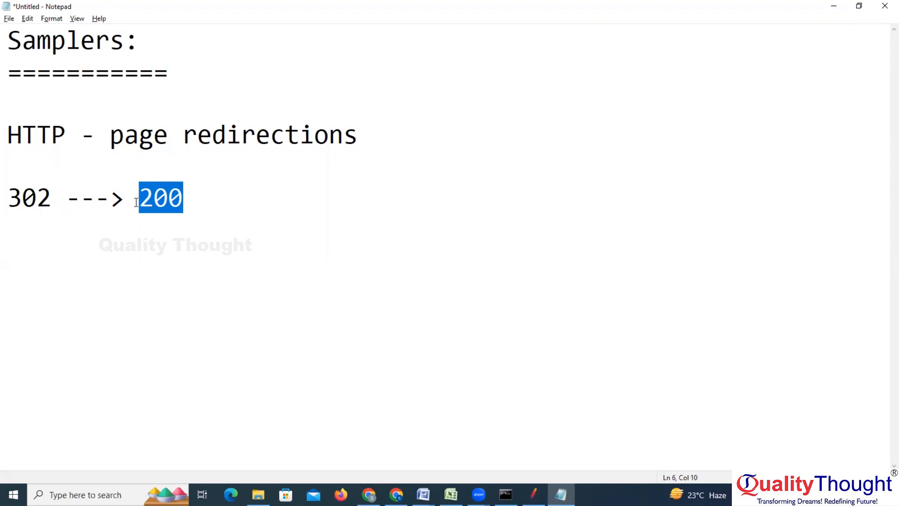
{"action": "key", "text": "alt+Tab"}
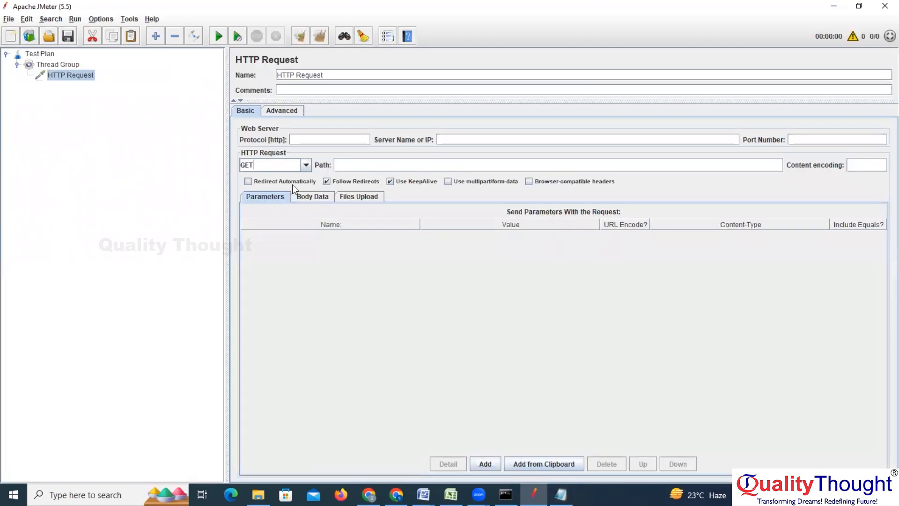
{"action": "key", "text": "alt+Tab"}
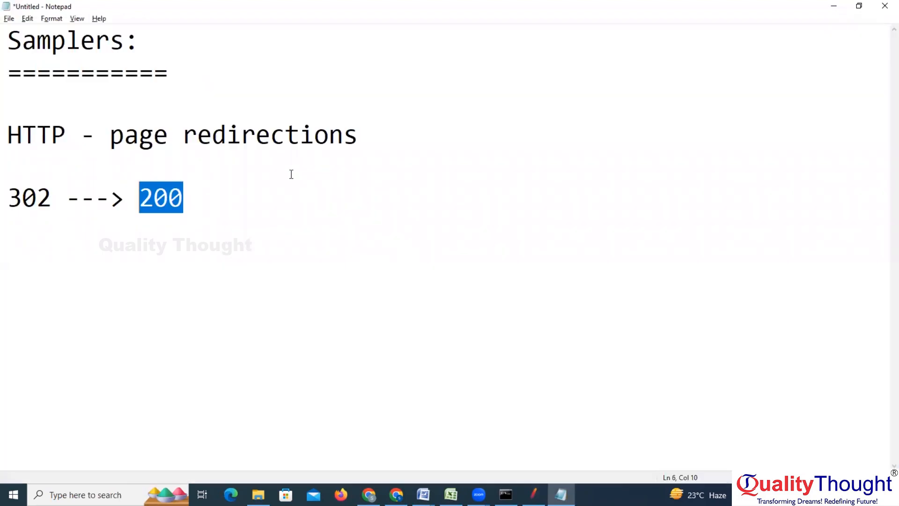
{"action": "left_click", "coordinate": [143, 197]}
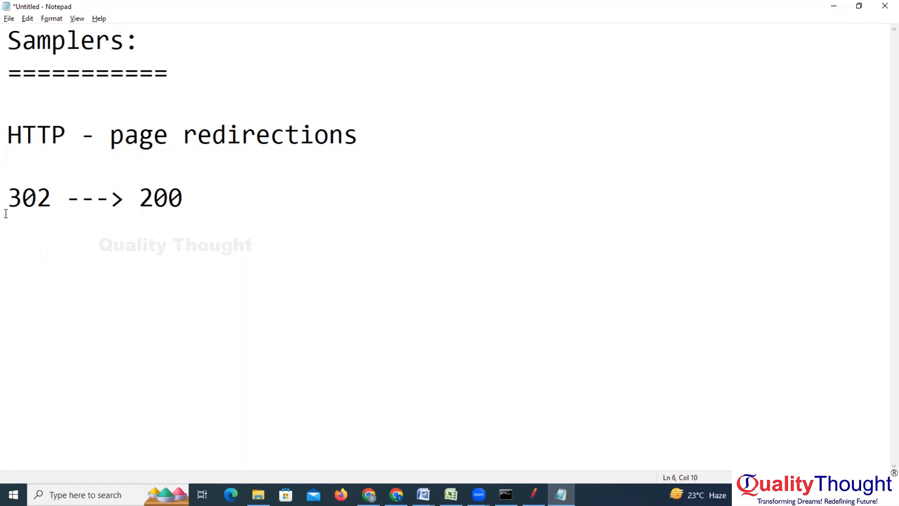
Step: Switch back to JMeter and view the HTTP Request's body data
{"action": "key", "text": "alt+Tab"}
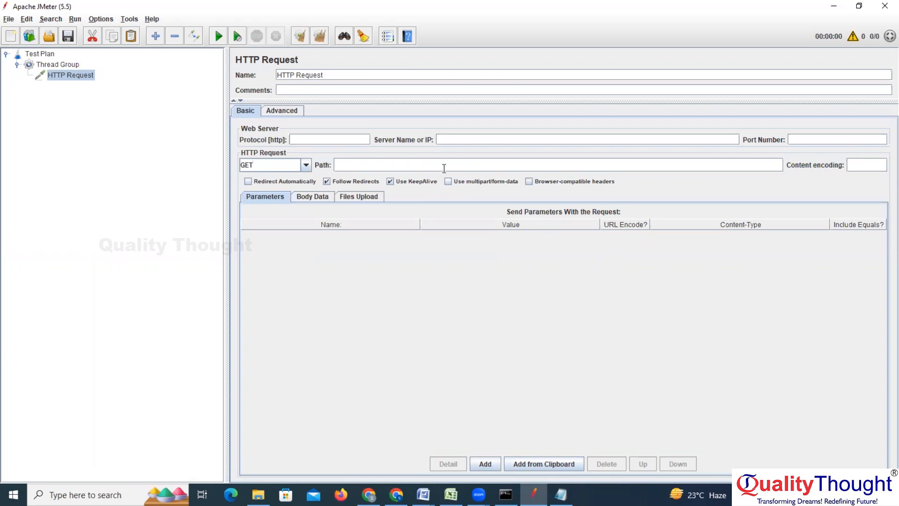
{"action": "left_click", "coordinate": [298, 198]}
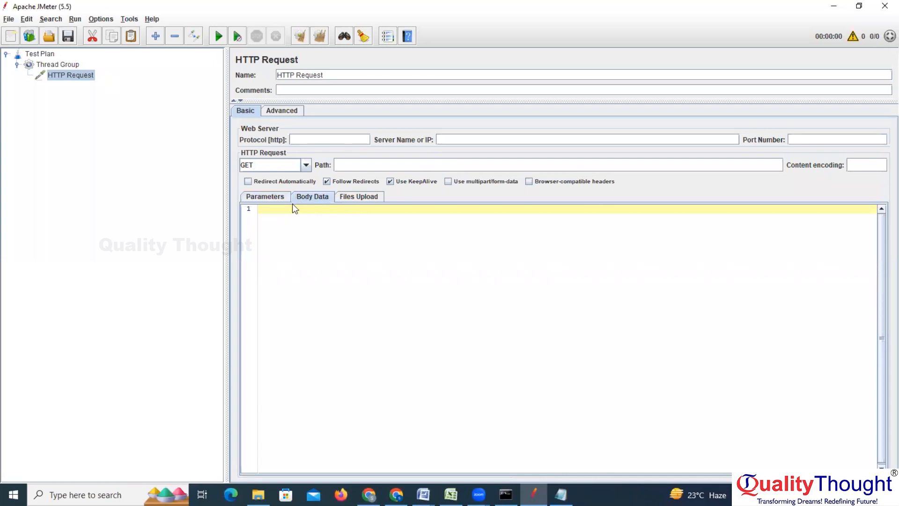
{"action": "left_click", "coordinate": [278, 215]}
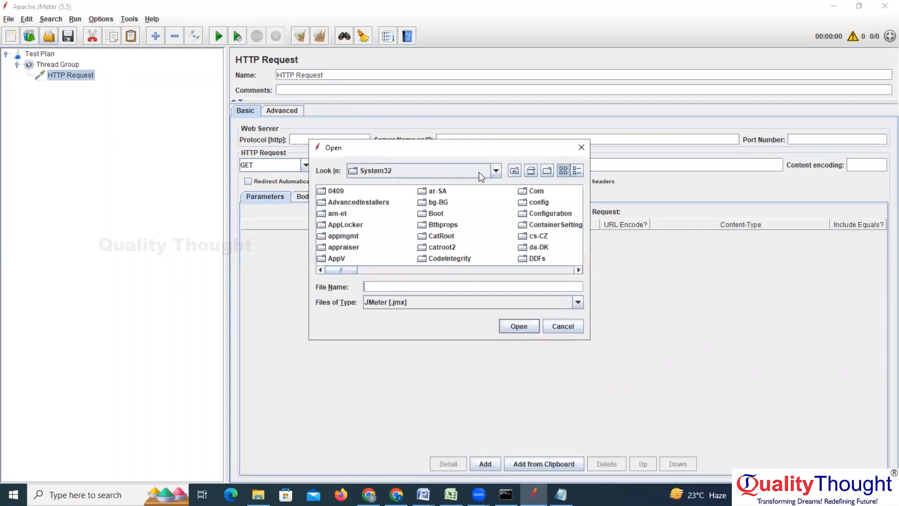
Step: Open the test plan Login.jmx from the bin folder of apache-jmeter-5.5 in Downloads
{"action": "left_click", "coordinate": [480, 174]}
{"action": "left_click", "coordinate": [498, 206]}
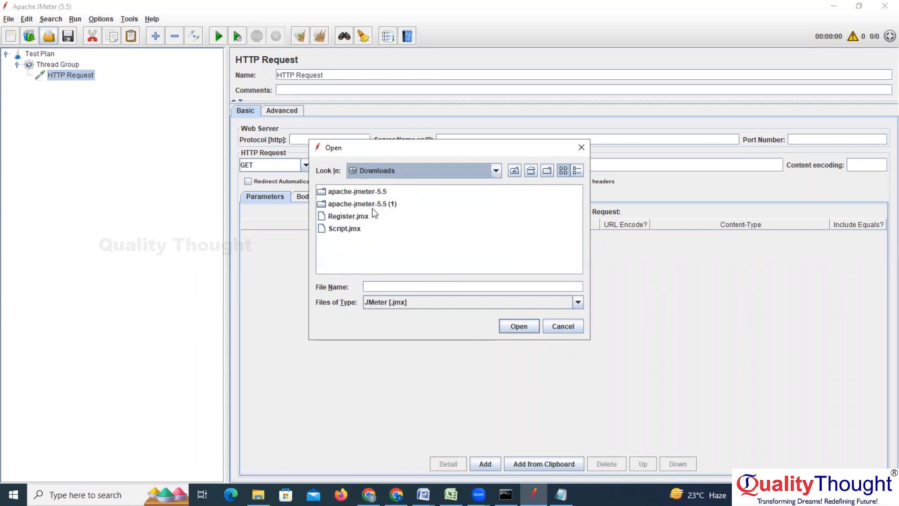
{"action": "double_click", "coordinate": [382, 191]}
{"action": "double_click", "coordinate": [382, 191]}
{"action": "left_click", "coordinate": [326, 204]}
{"action": "double_click", "coordinate": [325, 204]}
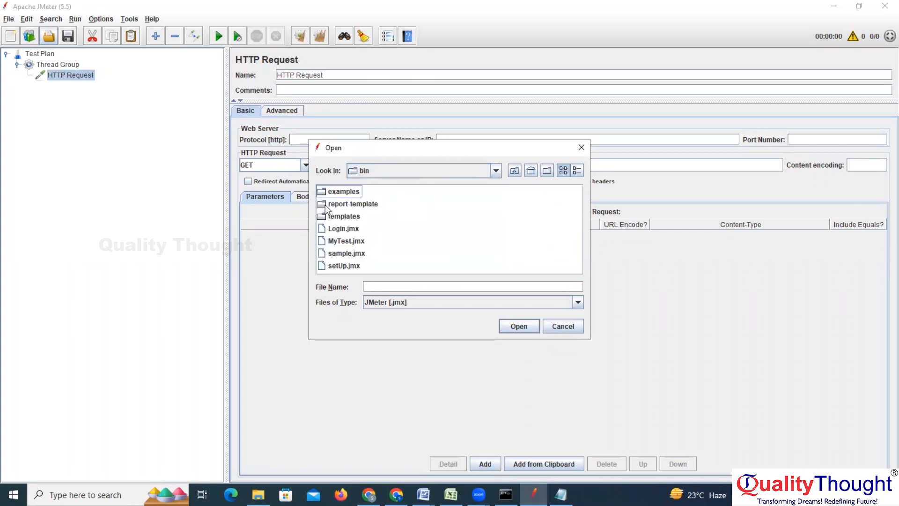
{"action": "double_click", "coordinate": [353, 229]}
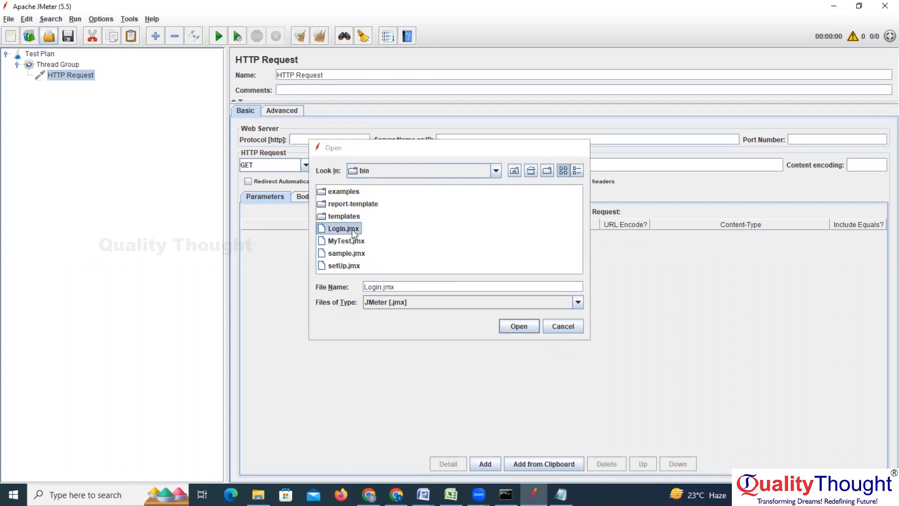
{"action": "left_click", "coordinate": [447, 258]}
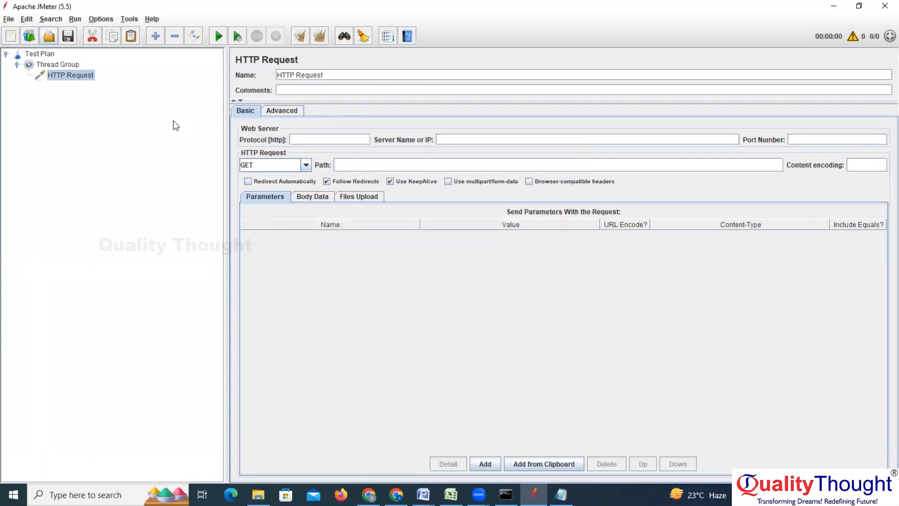
Step: Expand the Thread Group's Login and Signin controllers and inspect the requests Login/login.php-136 and Signin/dashboard.php-138
{"action": "left_click", "coordinate": [18, 117]}
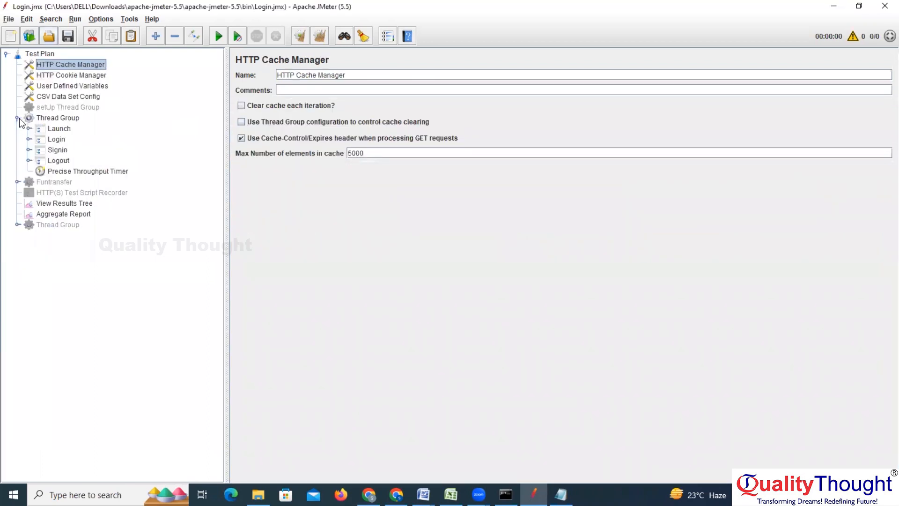
{"action": "left_click", "coordinate": [28, 139]}
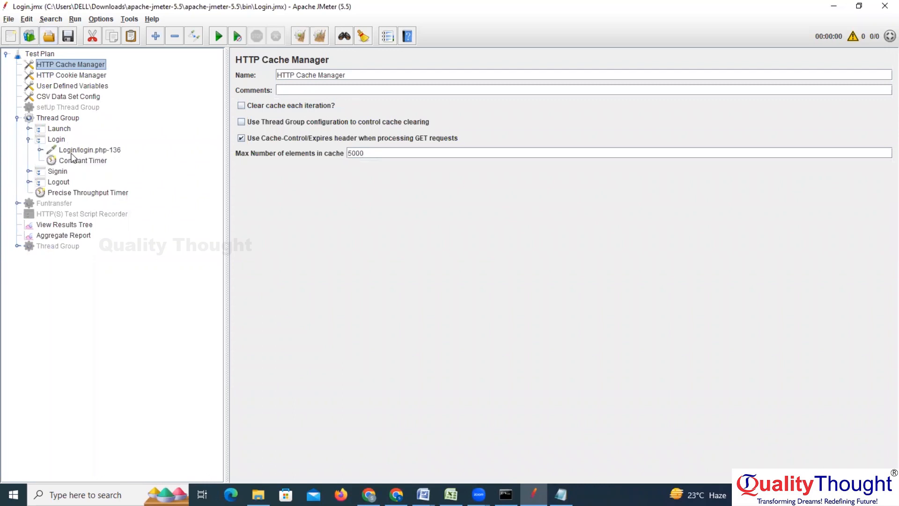
{"action": "left_click", "coordinate": [72, 151]}
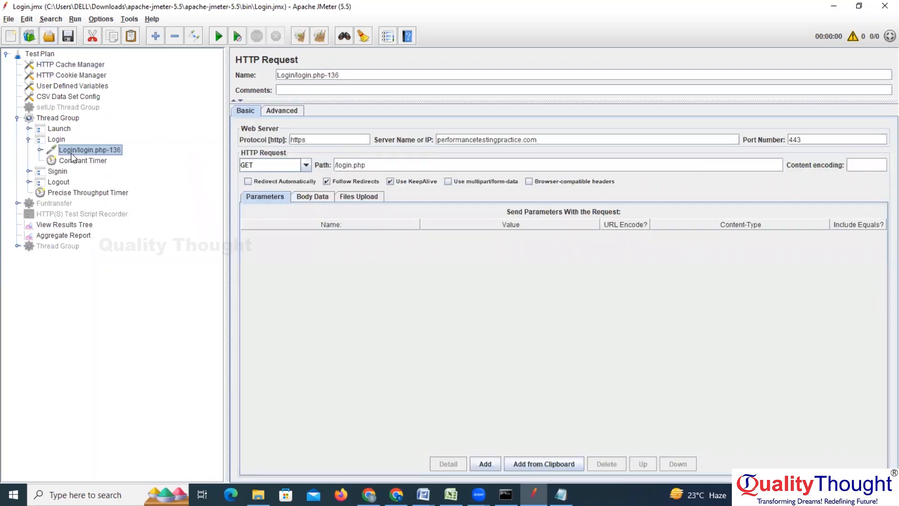
{"action": "left_click", "coordinate": [29, 171]}
{"action": "left_click", "coordinate": [67, 193]}
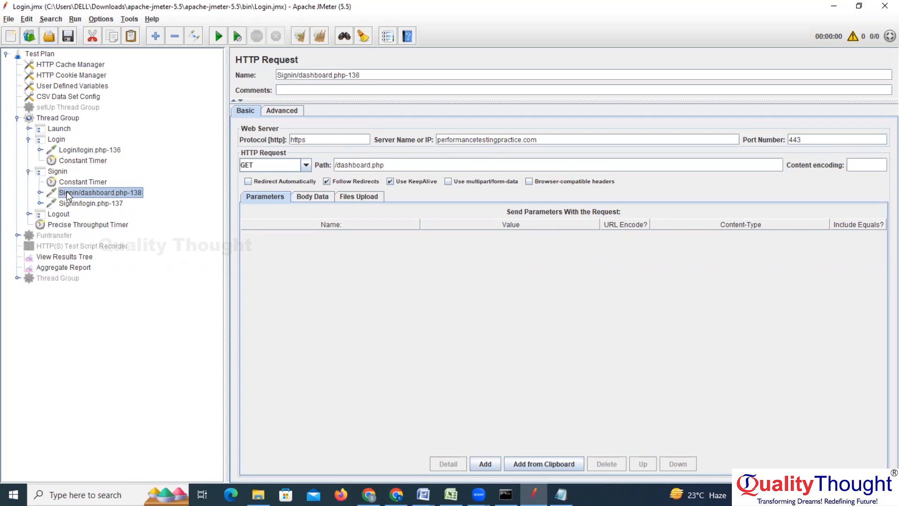
Step: Inspect the method and parameters of Signin/login.php-137, and compare them with Login/login.php-136 and Launch/-135 under the Launch controller
{"action": "left_click", "coordinate": [81, 204]}
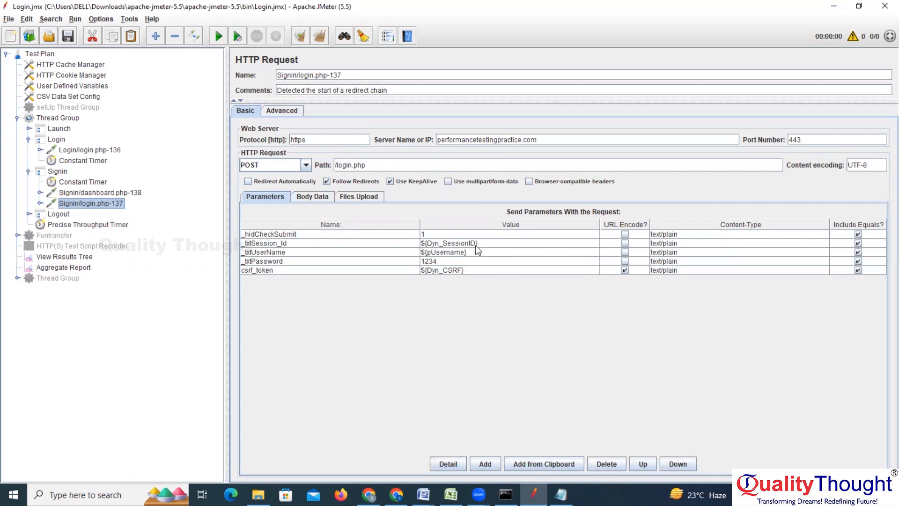
{"action": "left_click", "coordinate": [90, 149]}
{"action": "left_click", "coordinate": [27, 129]}
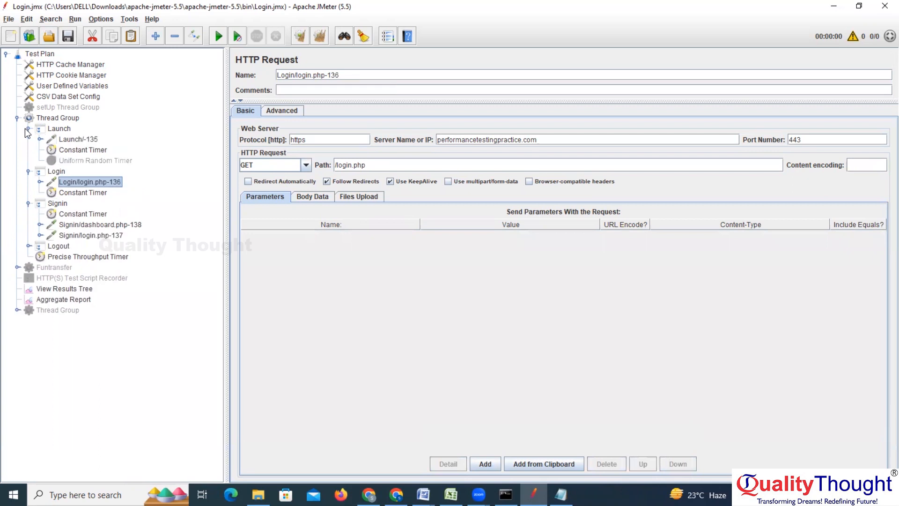
{"action": "left_click", "coordinate": [77, 144]}
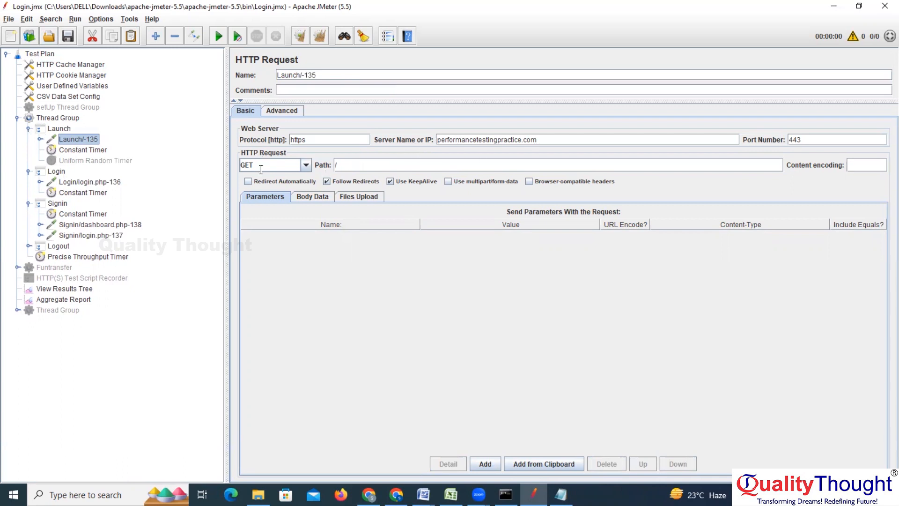
{"action": "left_click", "coordinate": [90, 183]}
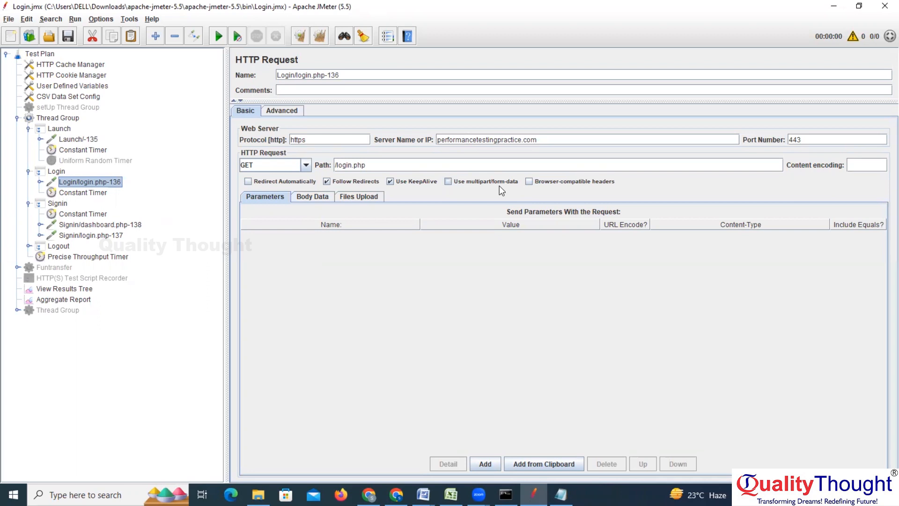
Step: Add an empty file upload row to Login/login.php-136 and go over its File Path and Parameter Name cells
{"action": "left_click", "coordinate": [369, 197]}
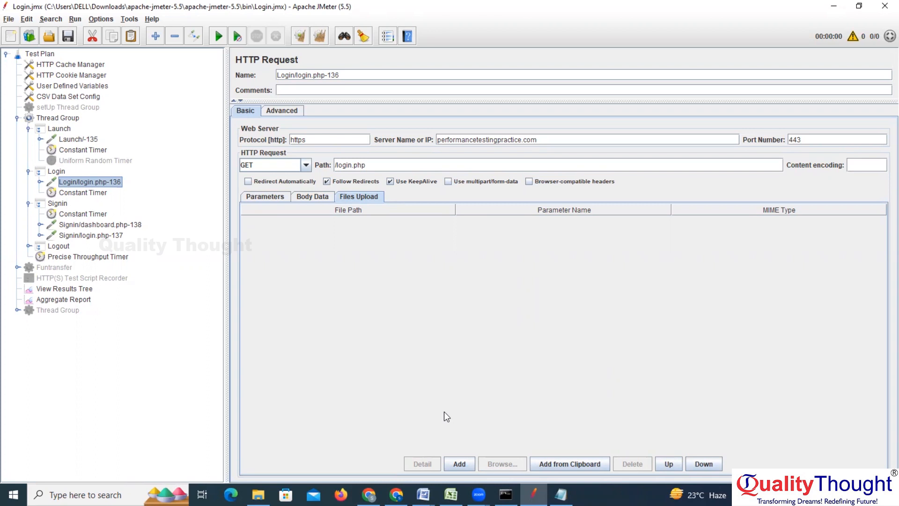
{"action": "left_click", "coordinate": [468, 467]}
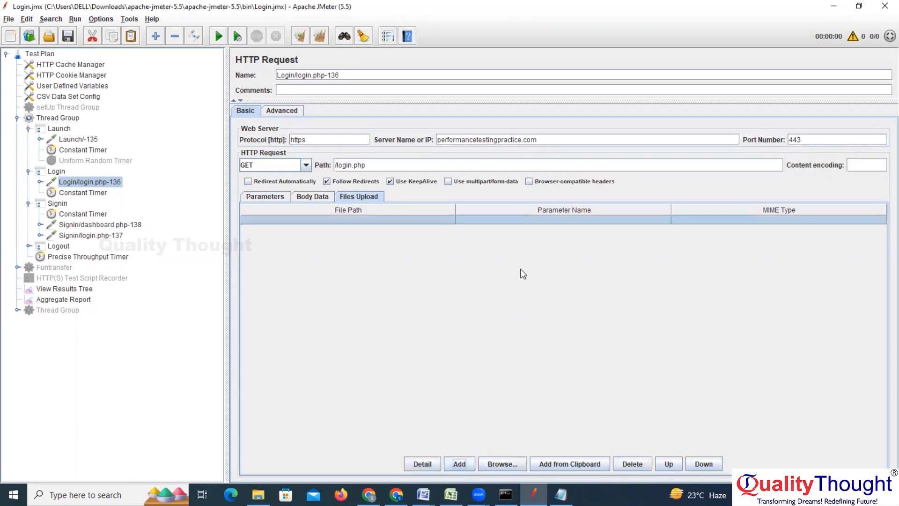
{"action": "double_click", "coordinate": [337, 218]}
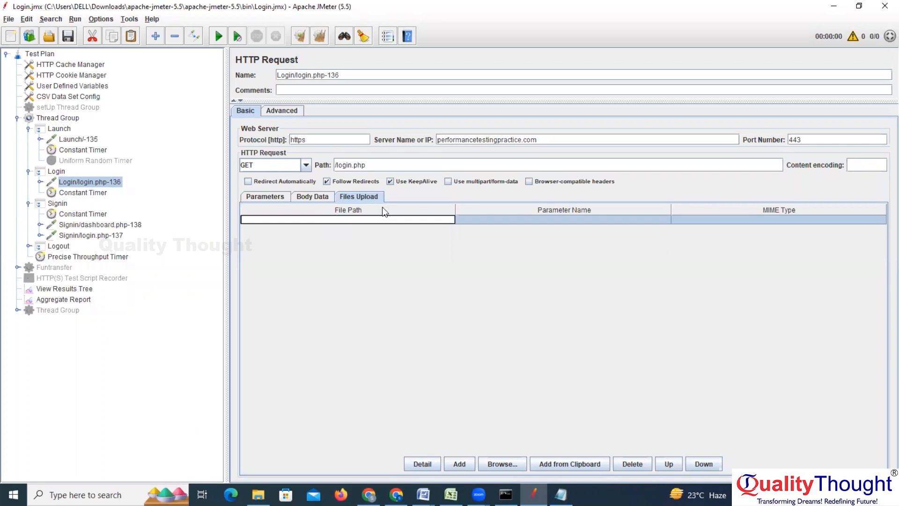
{"action": "double_click", "coordinate": [530, 220]}
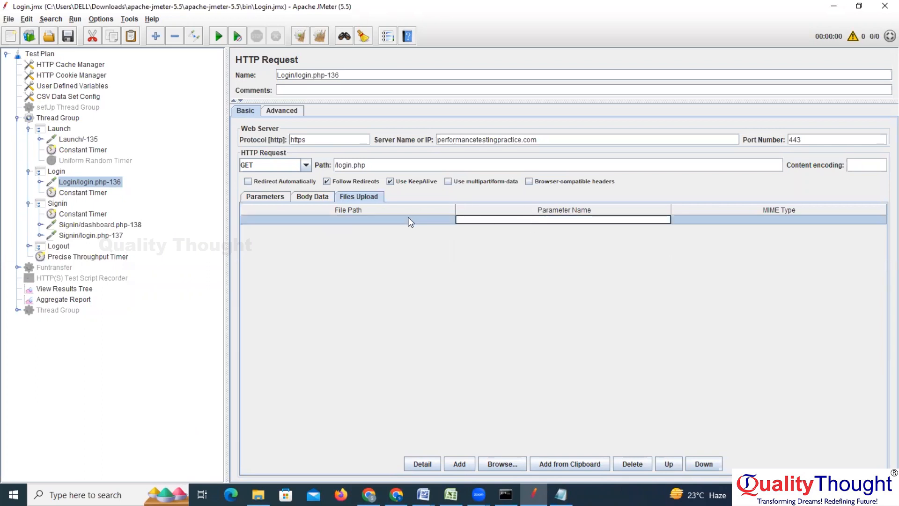
{"action": "left_click", "coordinate": [363, 213]}
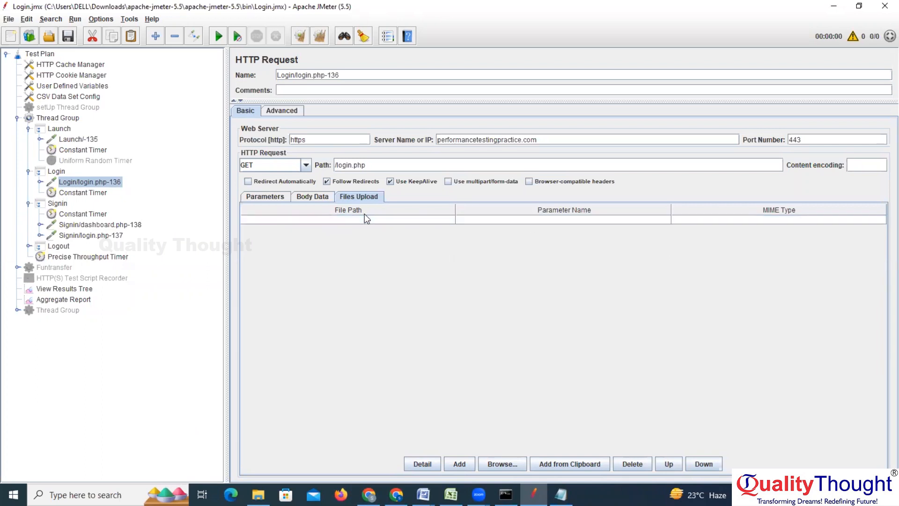
Step: Compare the parameters and file upload tables of Login/login.php-136
{"action": "left_click", "coordinate": [252, 192]}
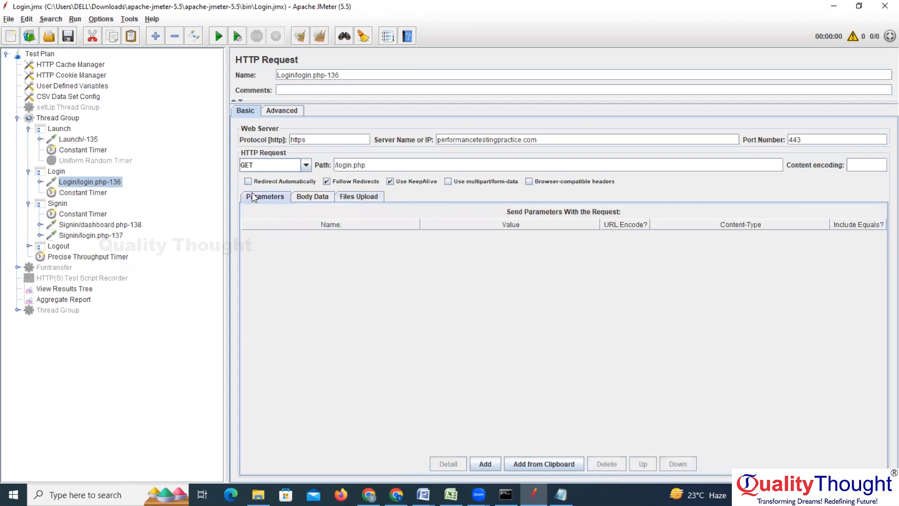
{"action": "left_click", "coordinate": [347, 198]}
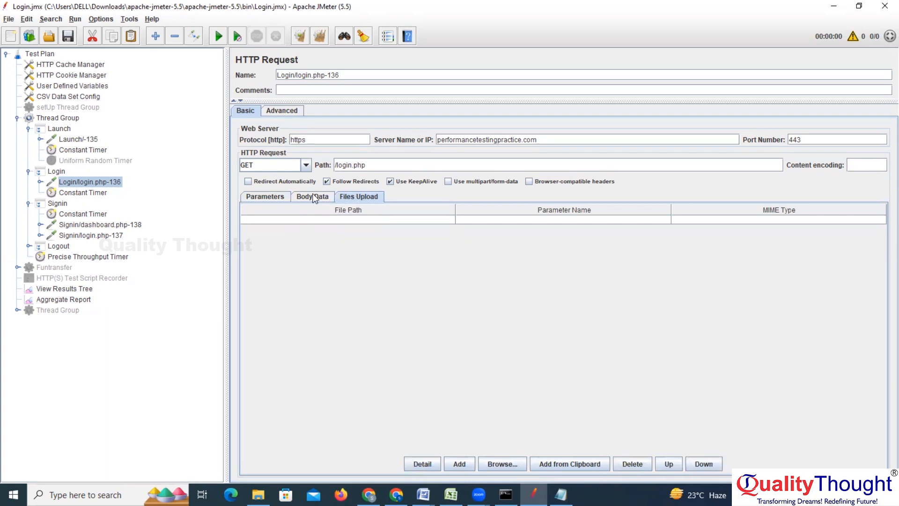
{"action": "left_click", "coordinate": [279, 197]}
Step: Expand Login/login.php-136 and Launch/-135 and compare the headers stored in their HTTP Header Managers
{"action": "left_click", "coordinate": [40, 182]}
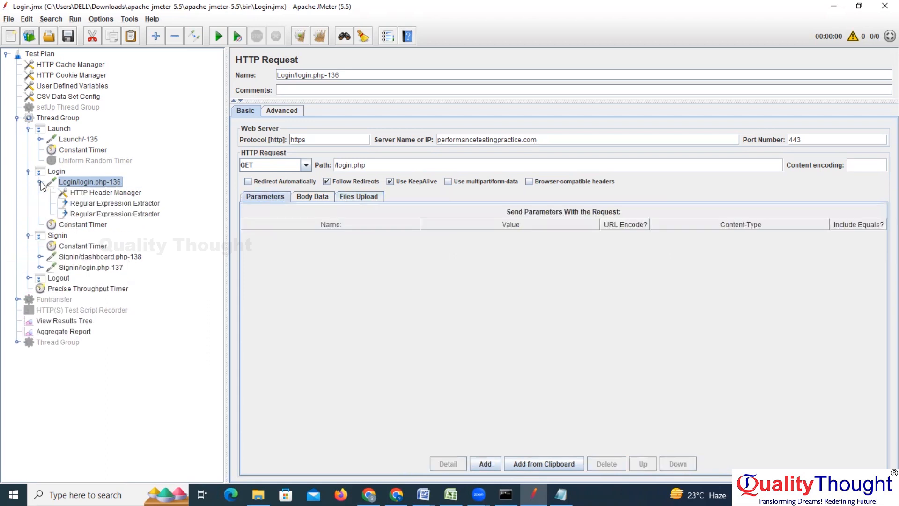
{"action": "left_click", "coordinate": [97, 193]}
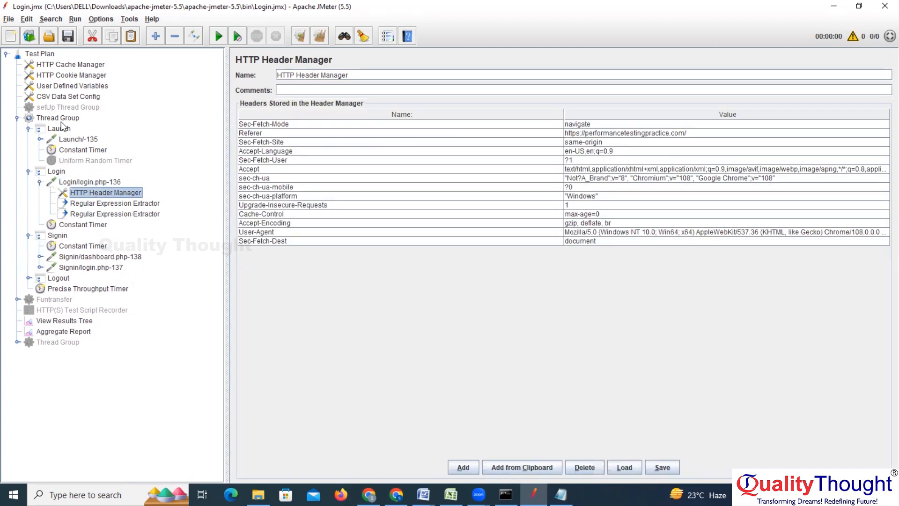
{"action": "left_click", "coordinate": [40, 139]}
{"action": "left_click", "coordinate": [96, 150]}
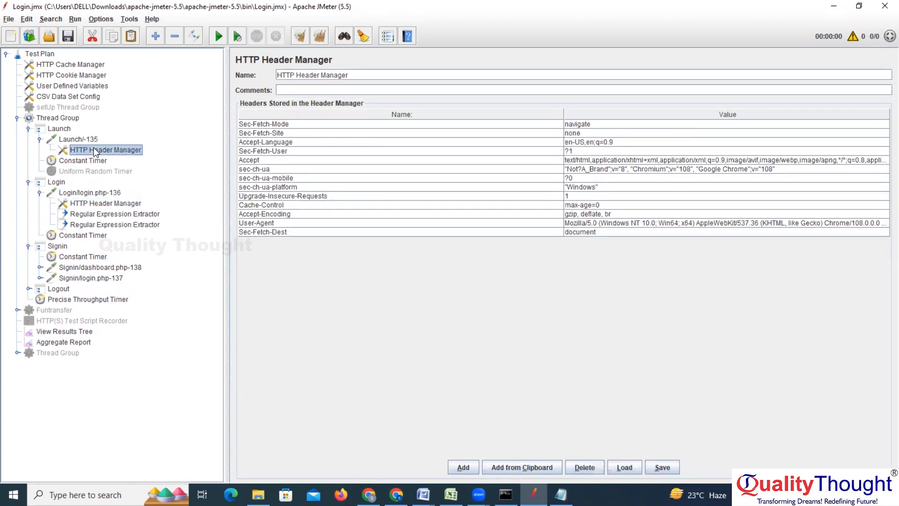
{"action": "left_click", "coordinate": [99, 204]}
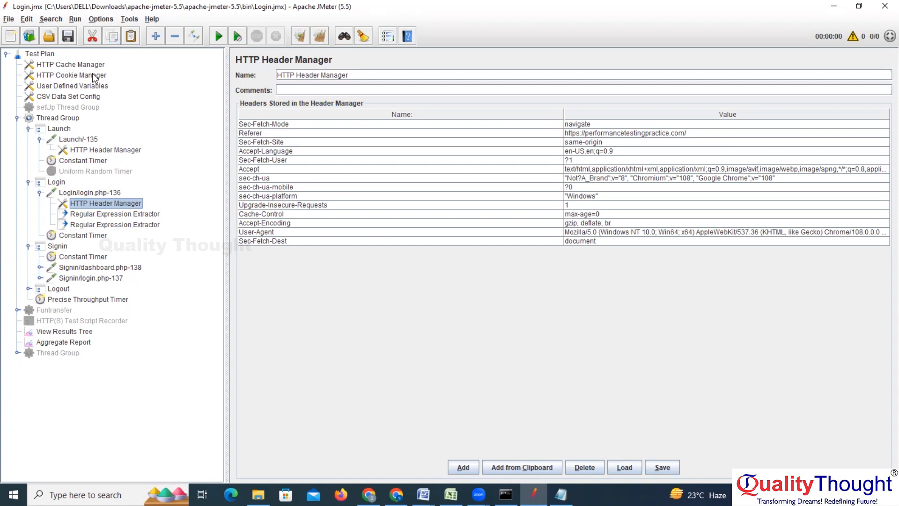
{"action": "left_click", "coordinate": [108, 149]}
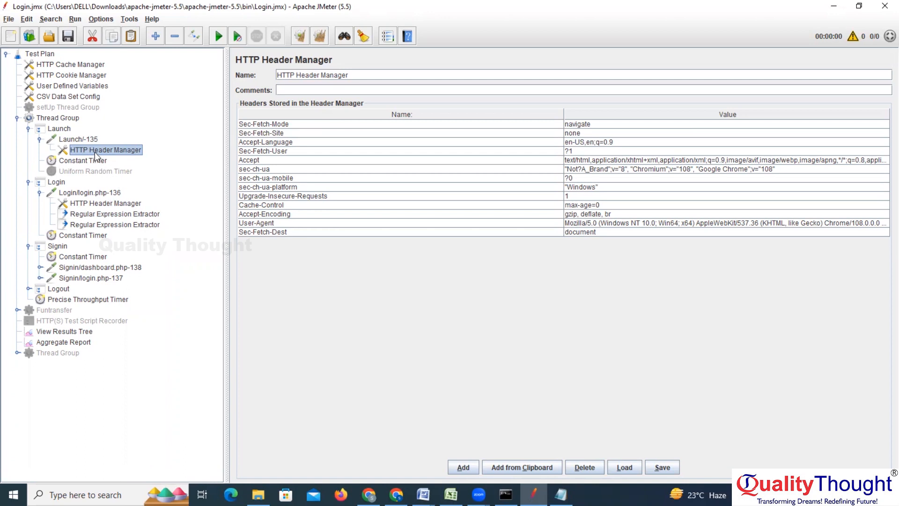
Step: View the Launch/-135 request and review all headers in its HTTP Header Manager, from Sec-Fetch-Mode to Sec-Fetch-Dest
{"action": "double_click", "coordinate": [75, 139]}
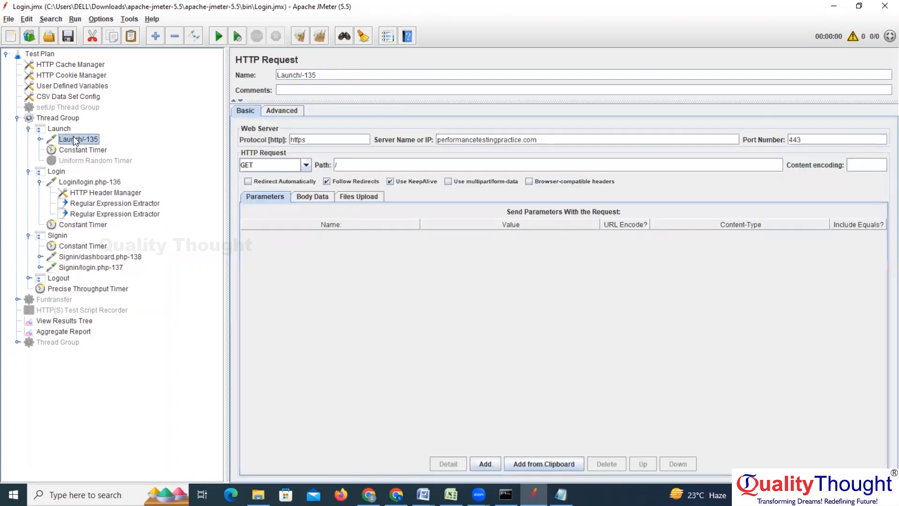
{"action": "left_click", "coordinate": [40, 140]}
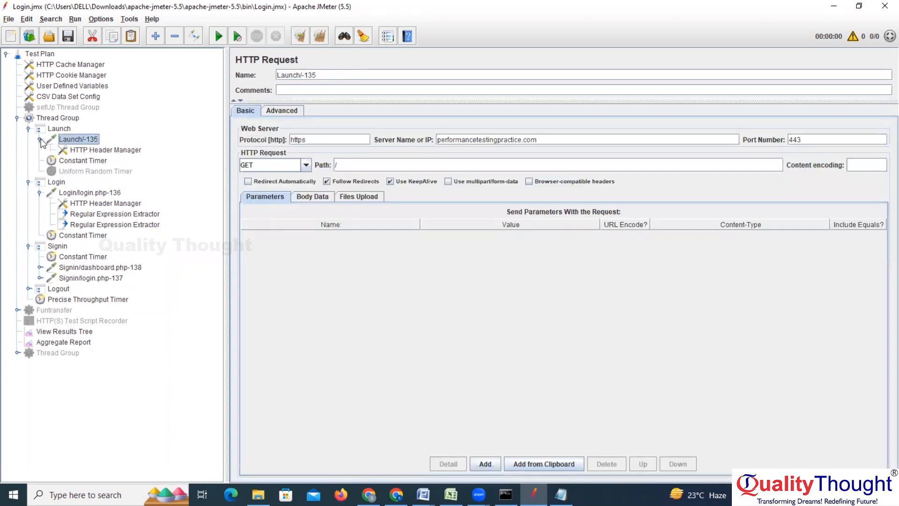
{"action": "left_click", "coordinate": [98, 151]}
{"action": "left_click_drag", "start_coordinate": [375, 125], "coordinate": [624, 236]}
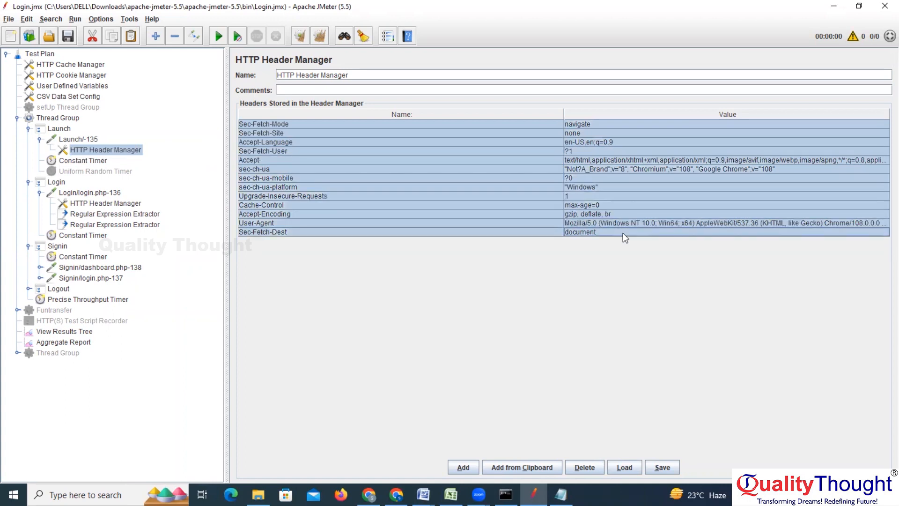
{"action": "left_click", "coordinate": [623, 232]}
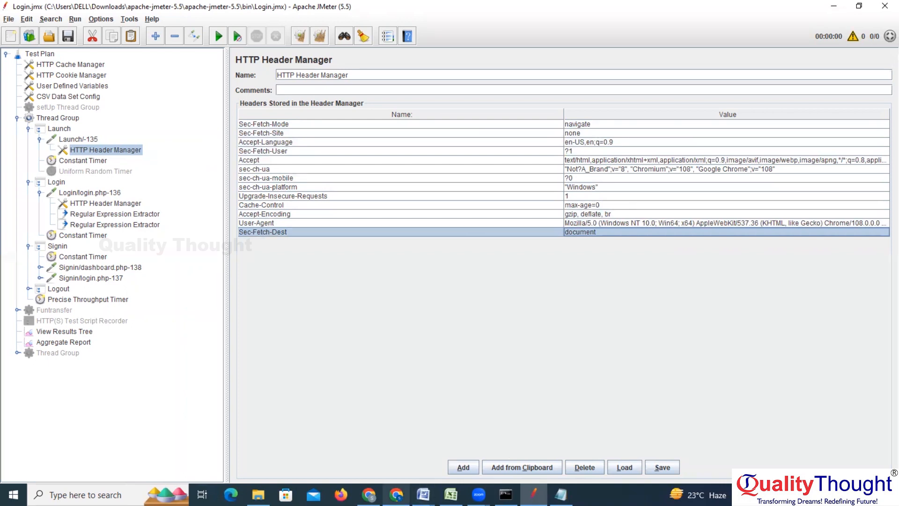
Step: Switch to Chrome, open performancetestingpractice.com in a new tab and maximize the browser window
{"action": "mouse_move", "coordinate": [397, 494]}
{"action": "left_click", "coordinate": [375, 438]}
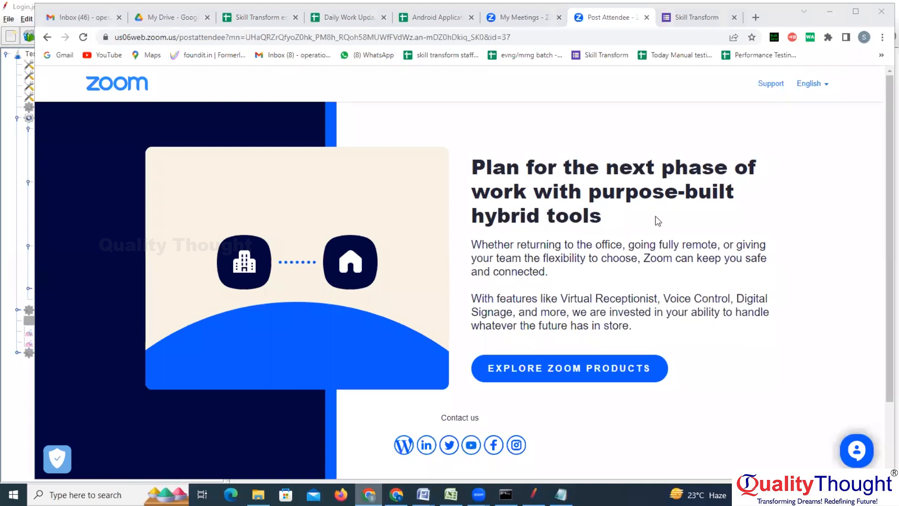
{"action": "left_click", "coordinate": [756, 19]}
{"action": "type", "text": "p"}
{"action": "key", "text": "Return"}
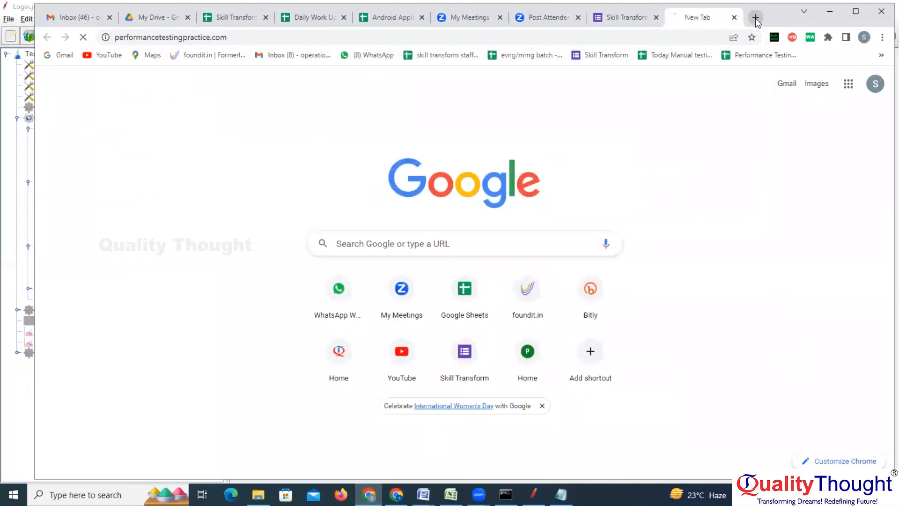
{"action": "left_click", "coordinate": [856, 12]}
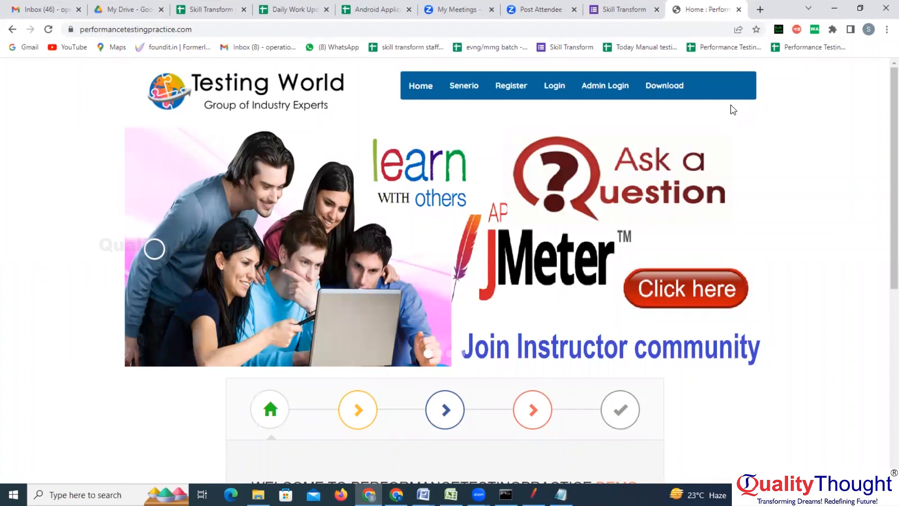
Step: Reload the page with the developer tools open and display the performancetestingpractice.com request's headers in a widened pane
{"action": "key", "text": "ctrl+shift+i"}
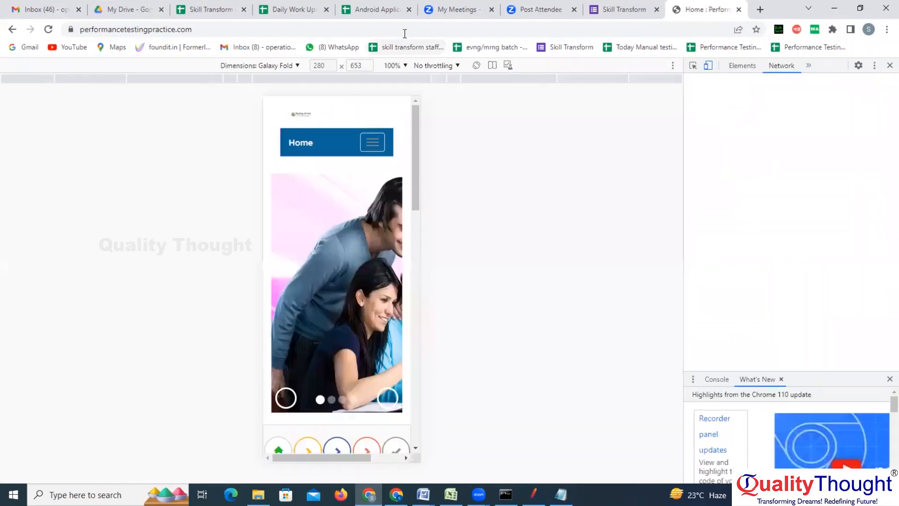
{"action": "left_click", "coordinate": [405, 31]}
{"action": "key", "text": "Return"}
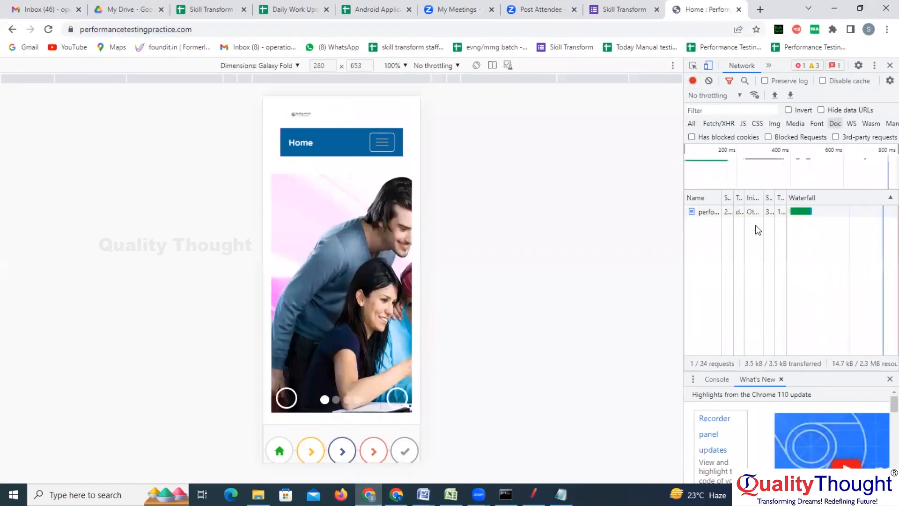
{"action": "left_click", "coordinate": [708, 212]}
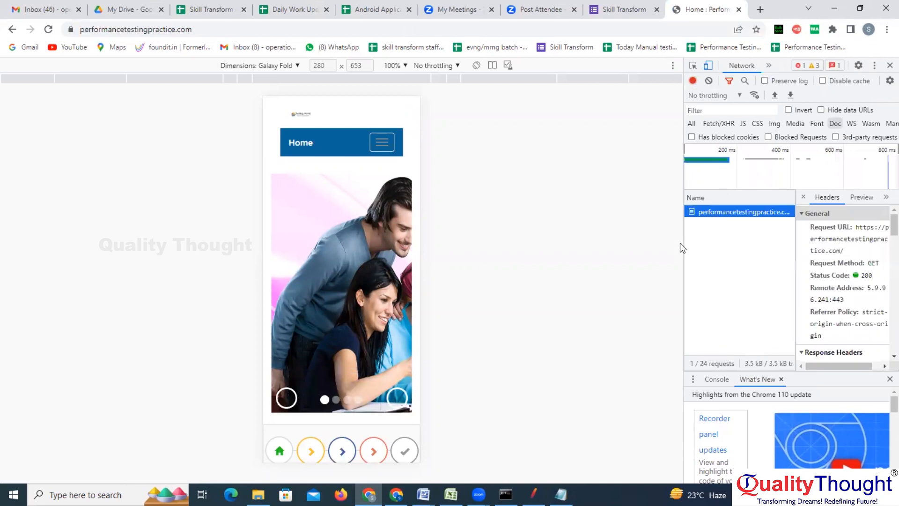
{"action": "left_click_drag", "start_coordinate": [682, 243], "coordinate": [420, 214]}
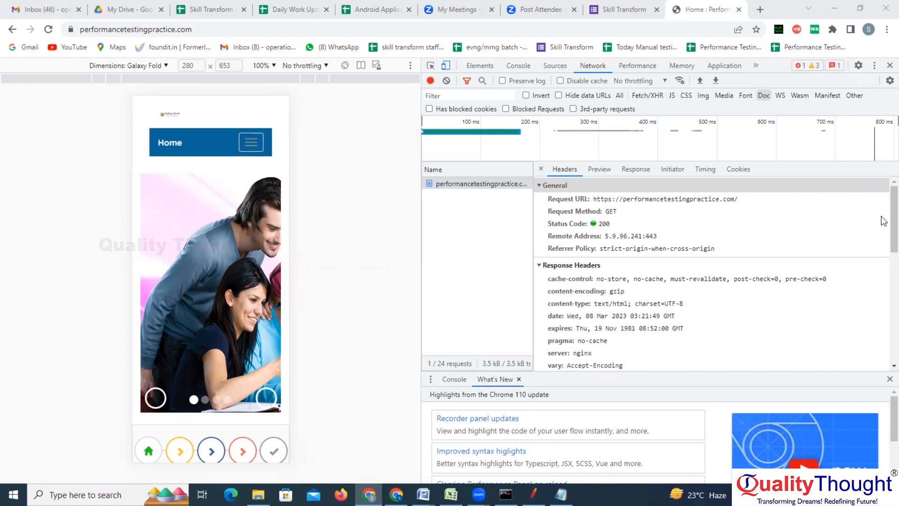
Step: Copy the :authority line with performancetestingpractice.com from the request headers
{"action": "left_click_drag", "start_coordinate": [891, 220], "coordinate": [883, 299]}
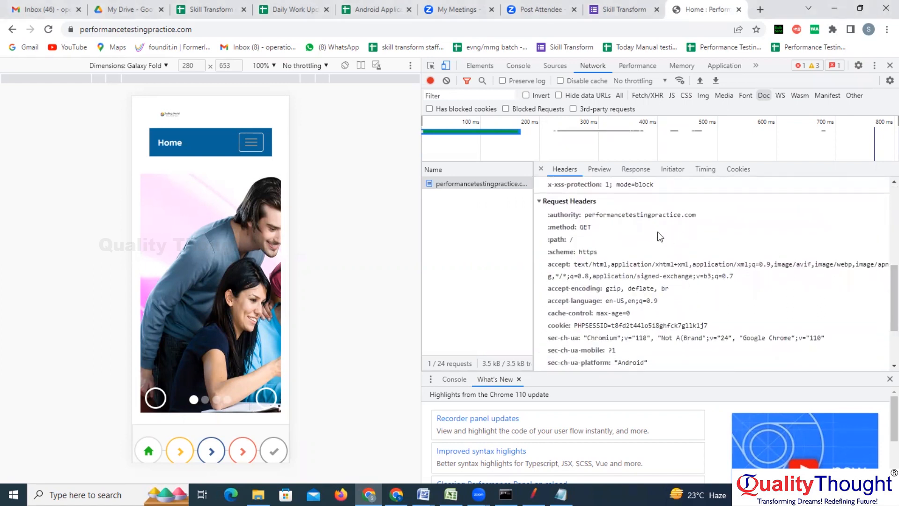
{"action": "left_click_drag", "start_coordinate": [544, 215], "coordinate": [700, 218]}
{"action": "key", "text": "ctrl+c"}
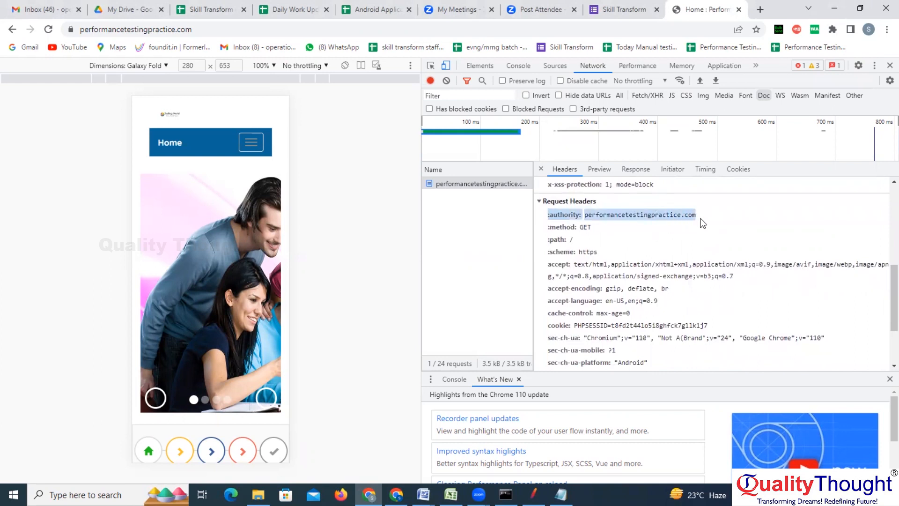
Step: Switch to JMeter and add a row to the Launch HTTP Header Manager, pasting the copied :authority line as its name
{"action": "left_click", "coordinate": [533, 492]}
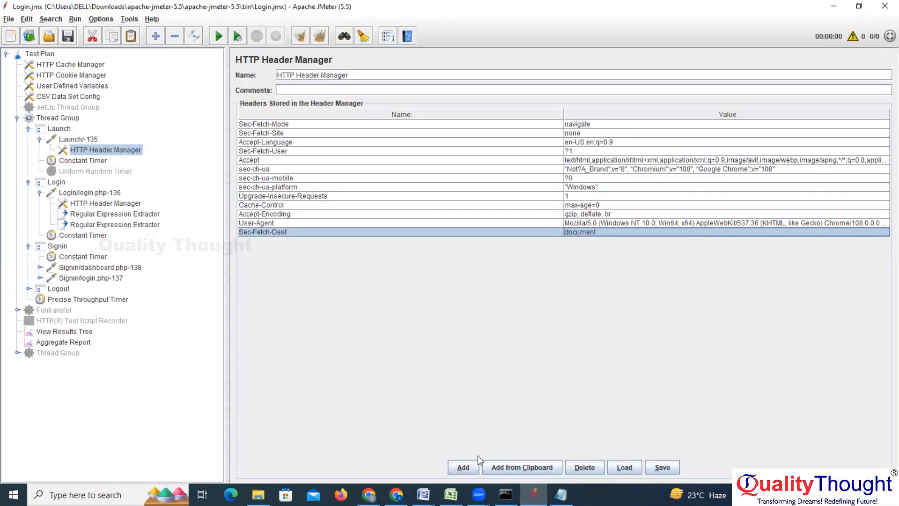
{"action": "left_click", "coordinate": [463, 468]}
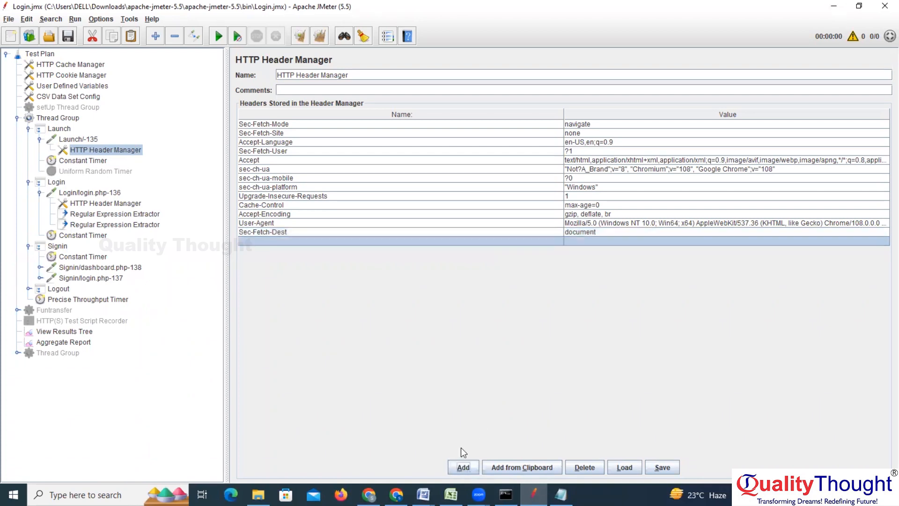
{"action": "double_click", "coordinate": [333, 242]}
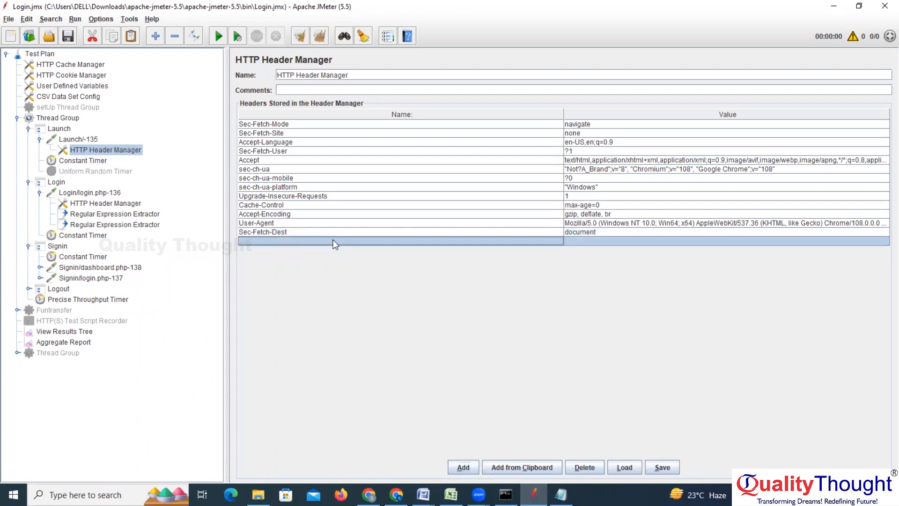
{"action": "key", "text": "ctrl+v"}
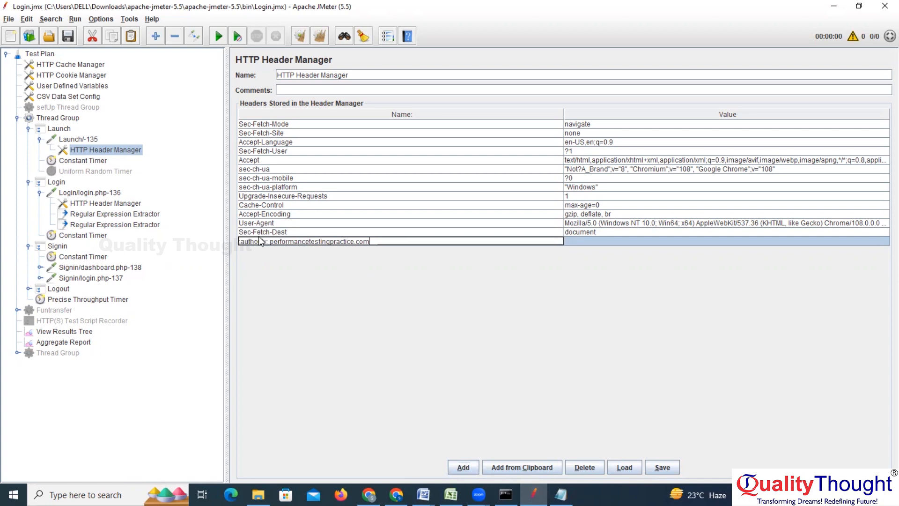
Step: Move performancetestingpractice.com from the new header's name into its value, keeping only :authority as the name
{"action": "left_click_drag", "start_coordinate": [271, 242], "coordinate": [382, 241]}
{"action": "key", "text": "ctrl+c"}
{"action": "key", "text": "BackSpace"}
{"action": "key", "text": "BackSpace"}
{"action": "key", "text": "BackSpace"}
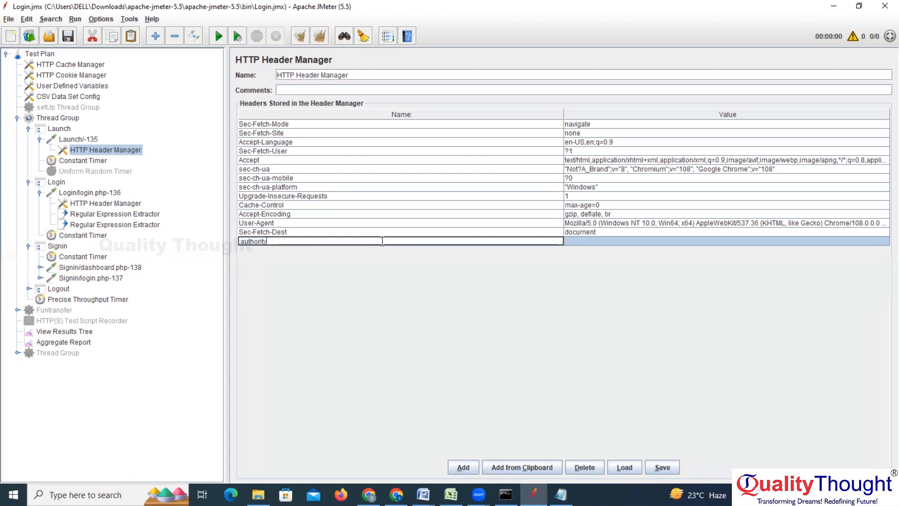
{"action": "left_click", "coordinate": [594, 243]}
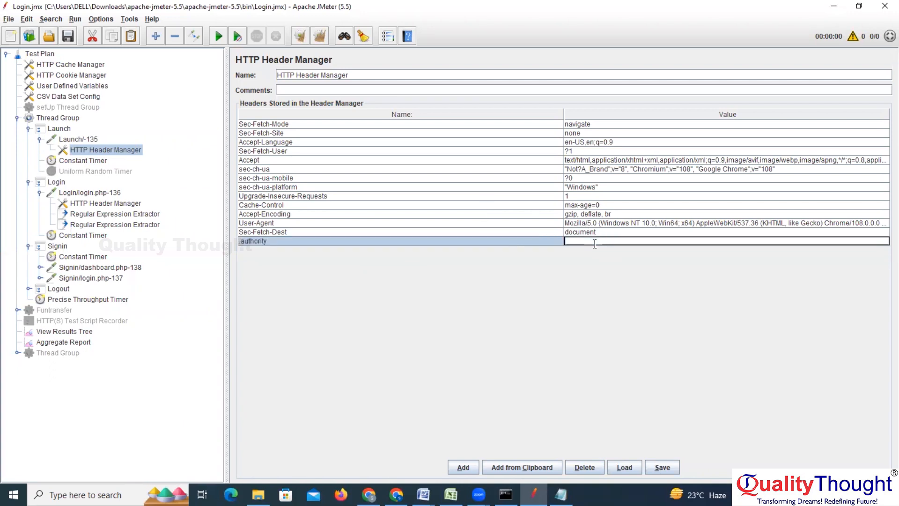
{"action": "key", "text": "ctrl+v"}
{"action": "key", "text": "Return"}
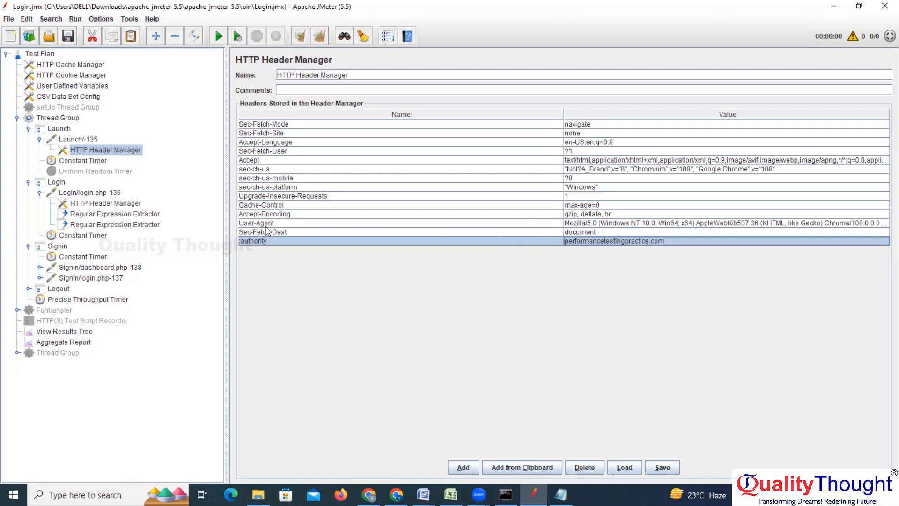
Step: Collapse the Thread Group that contains the Launch/-135 request and disable it
{"action": "left_click", "coordinate": [75, 139]}
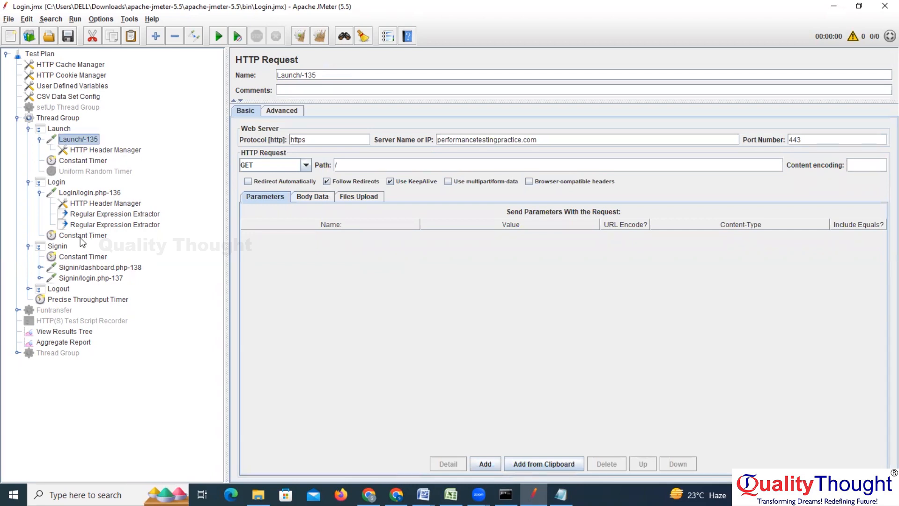
{"action": "left_click", "coordinate": [19, 119]}
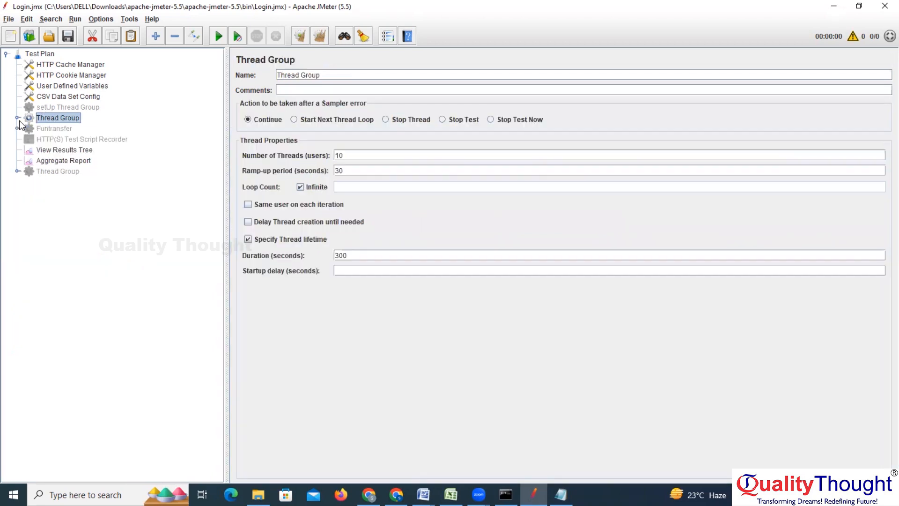
{"action": "right_click", "coordinate": [47, 119]}
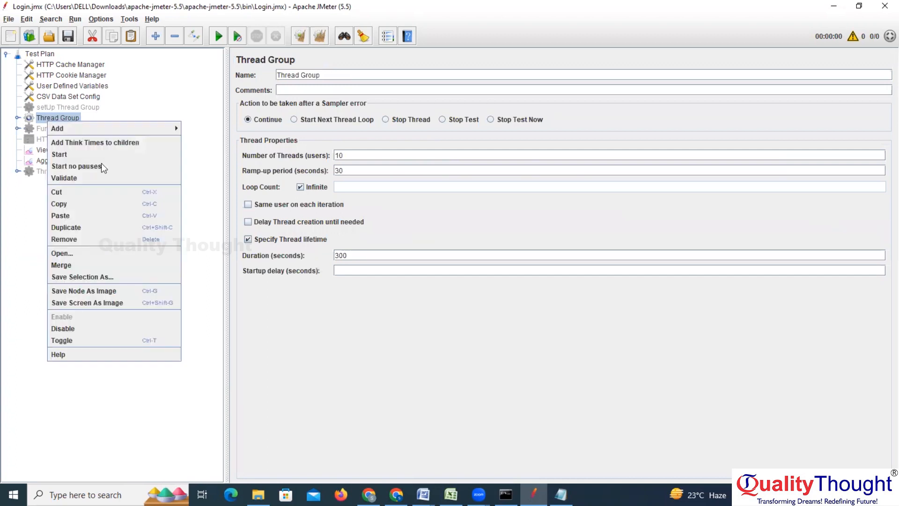
{"action": "left_click", "coordinate": [75, 328]}
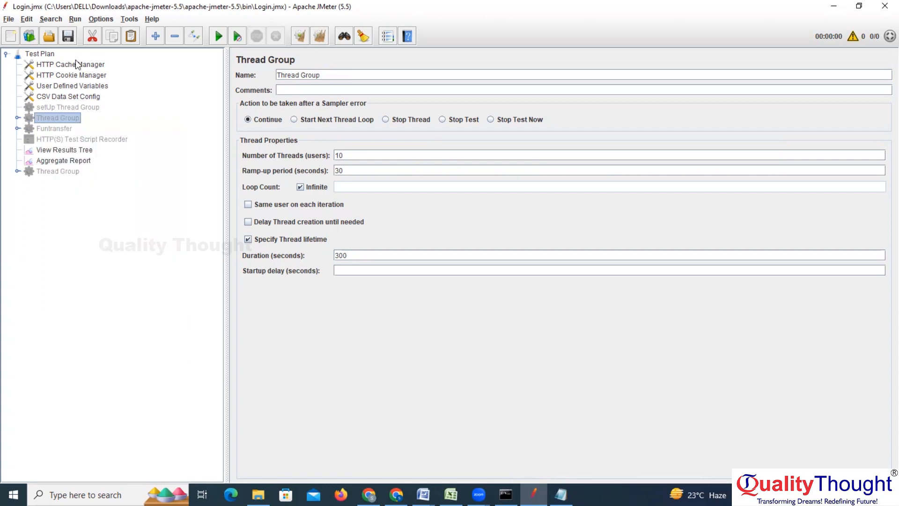
Step: Add a new Thread Group to the Test Plan and move it directly below the setUp Thread Group
{"action": "right_click", "coordinate": [51, 56]}
{"action": "mouse_move", "coordinate": [117, 60]}
{"action": "mouse_move", "coordinate": [197, 60]}
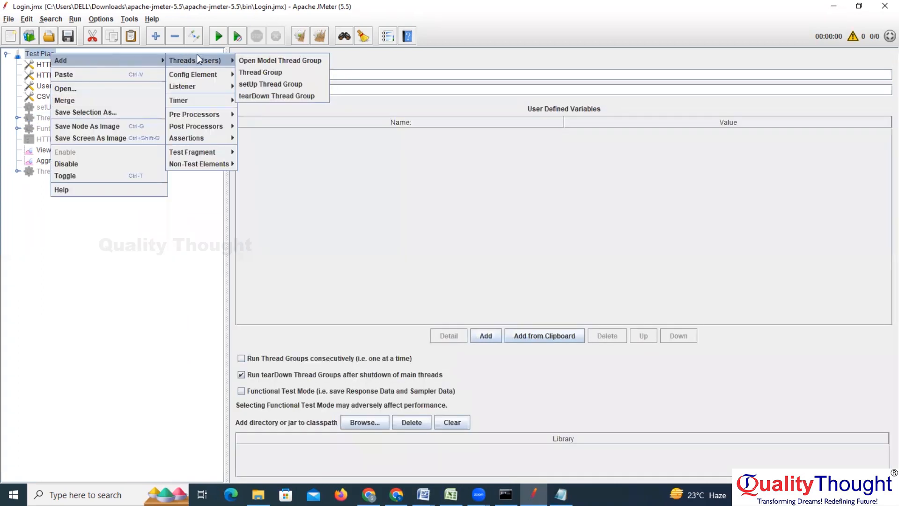
{"action": "left_click", "coordinate": [279, 73]}
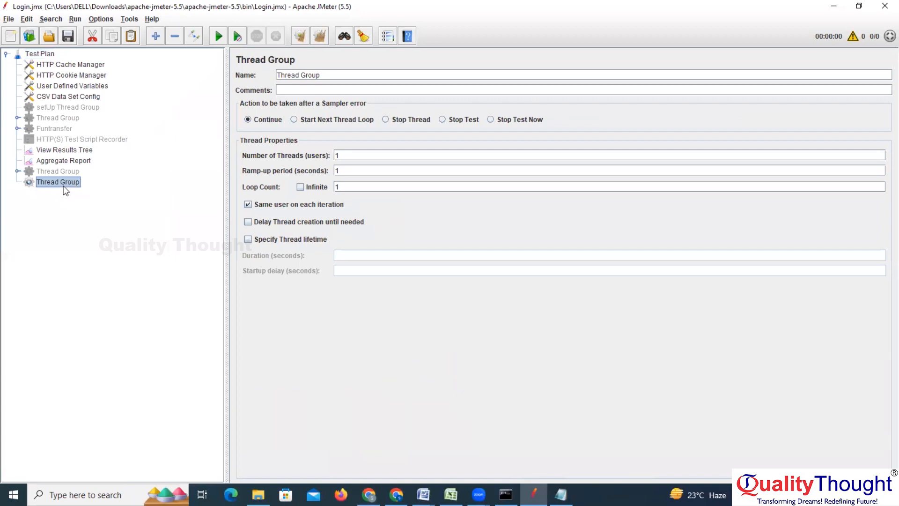
{"action": "left_click_drag", "start_coordinate": [64, 186], "coordinate": [61, 109]}
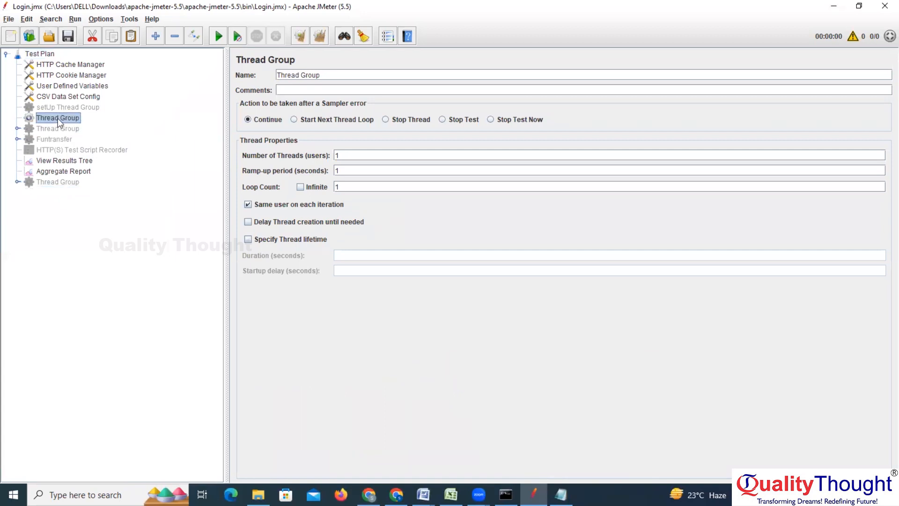
Step: Add an HTTP Request sampler to the new Thread Group, show its body data and set its method to POST
{"action": "right_click", "coordinate": [57, 118]}
{"action": "mouse_move", "coordinate": [84, 126]}
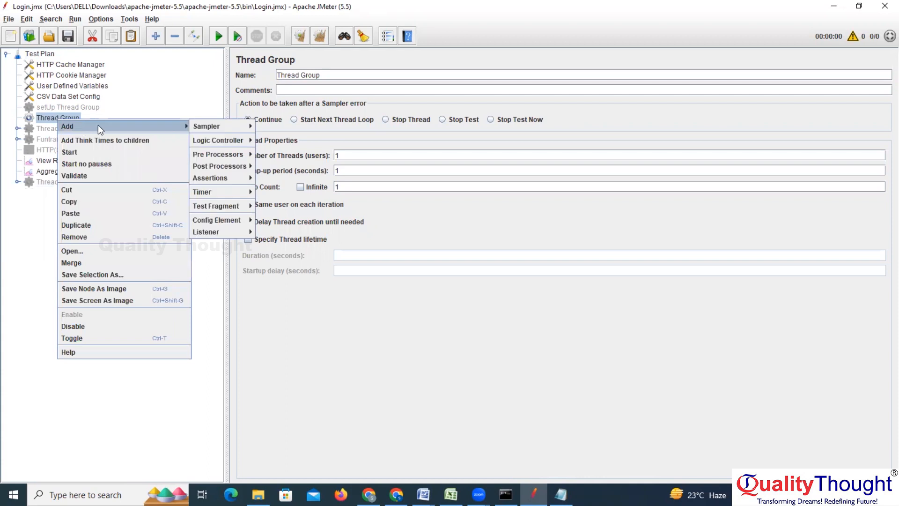
{"action": "mouse_move", "coordinate": [213, 124]}
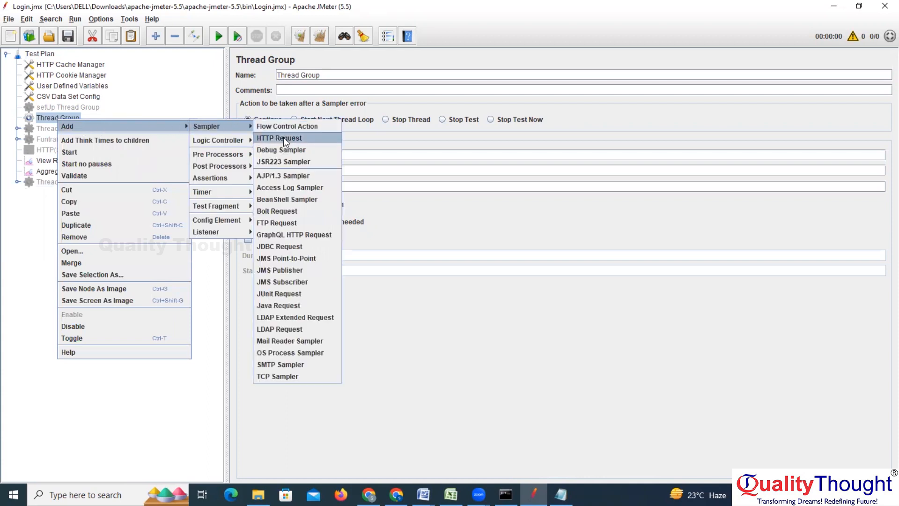
{"action": "left_click", "coordinate": [283, 138]}
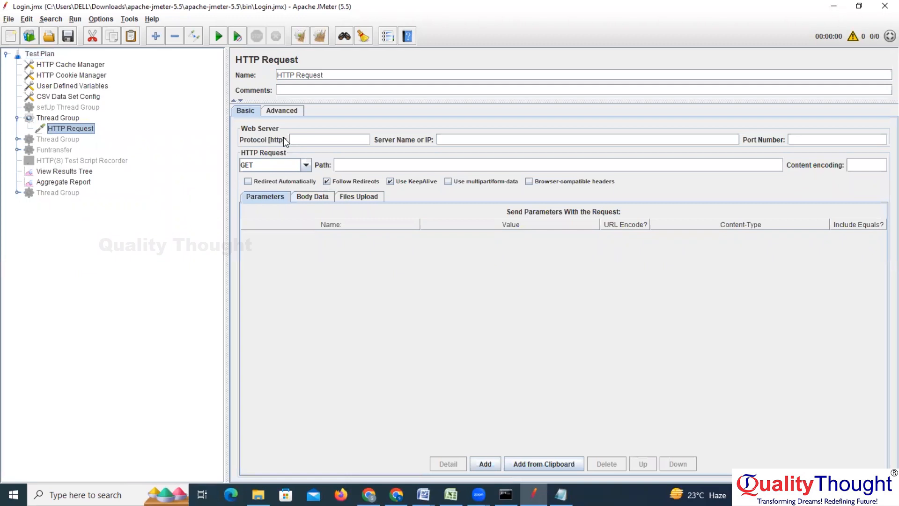
{"action": "left_click", "coordinate": [316, 196]}
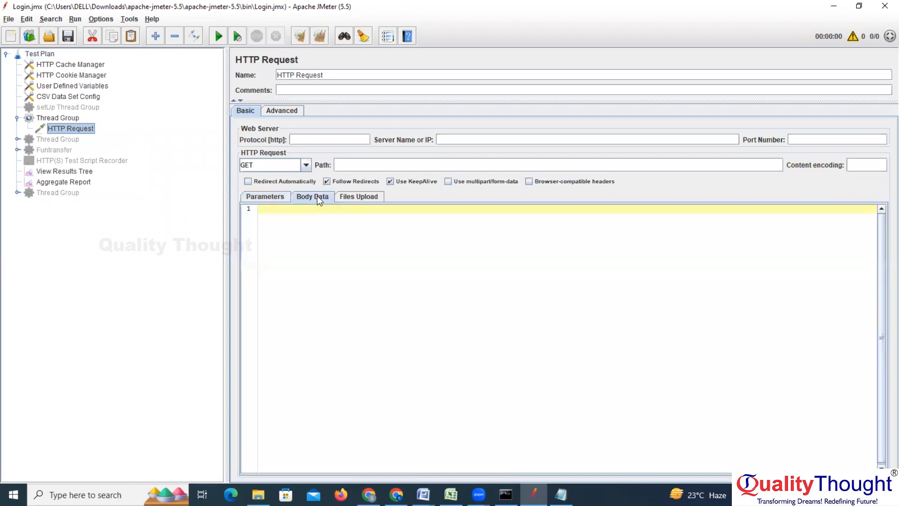
{"action": "left_click", "coordinate": [308, 164]}
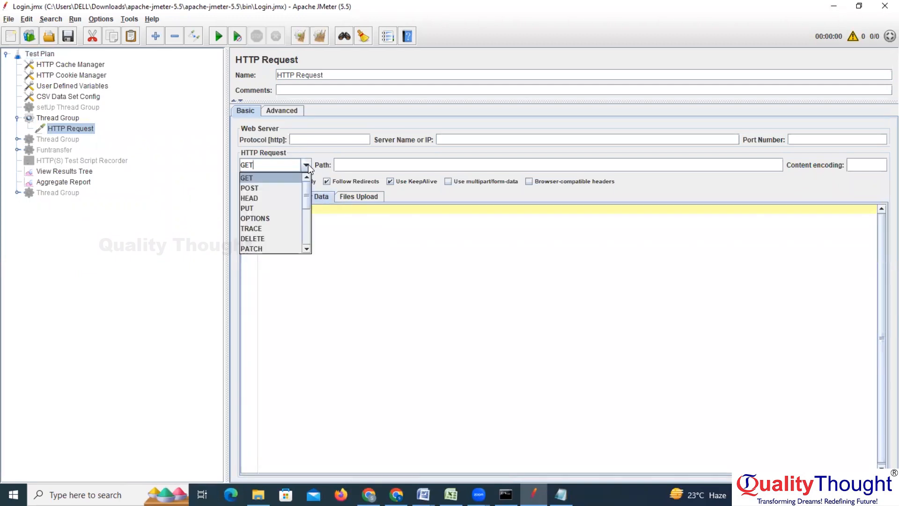
{"action": "left_click", "coordinate": [275, 189]}
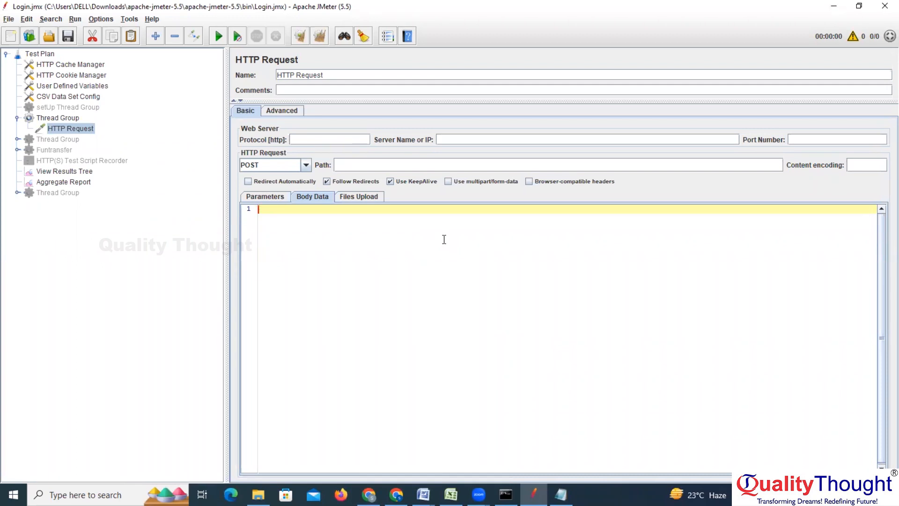
Step: Review the HTTP Request's method choices, protocol and server name fields, and the CSV Data Set Config
{"action": "left_click", "coordinate": [305, 165]}
{"action": "left_click", "coordinate": [306, 165]}
{"action": "left_click", "coordinate": [331, 138]}
{"action": "left_click", "coordinate": [455, 139]}
{"action": "left_click", "coordinate": [93, 99]}
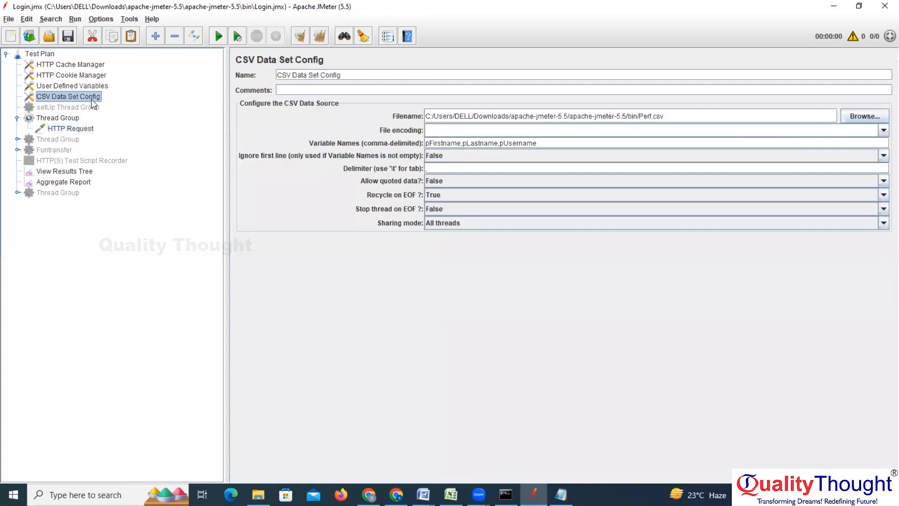
Step: Disable the HTTP Request sampler in the new Thread Group
{"action": "left_click", "coordinate": [67, 128]}
{"action": "right_click", "coordinate": [67, 128]}
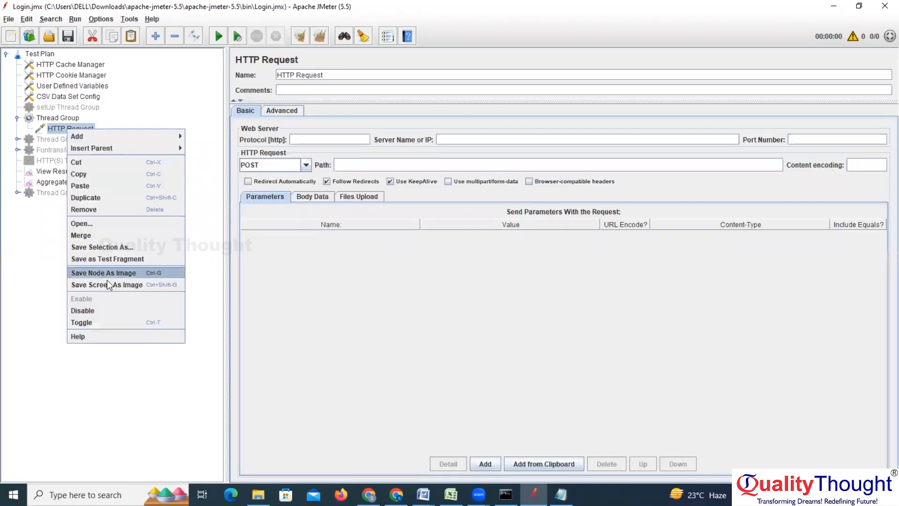
{"action": "left_click", "coordinate": [85, 309]}
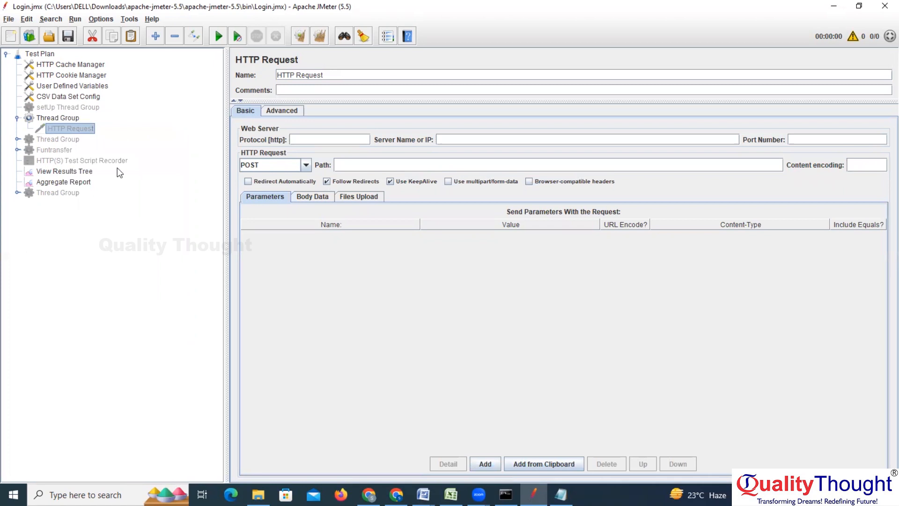
Step: Add an FTP Request sampler to the enabled Thread Group
{"action": "right_click", "coordinate": [51, 117]}
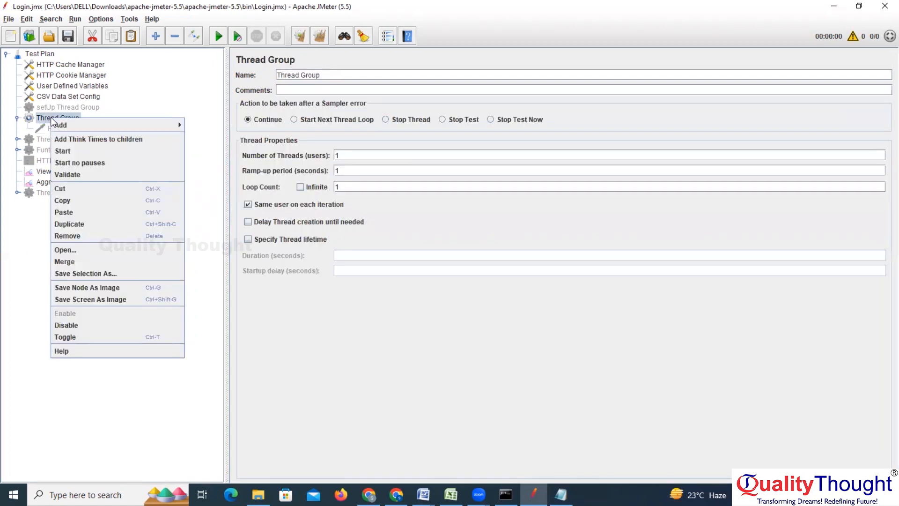
{"action": "mouse_move", "coordinate": [84, 120]}
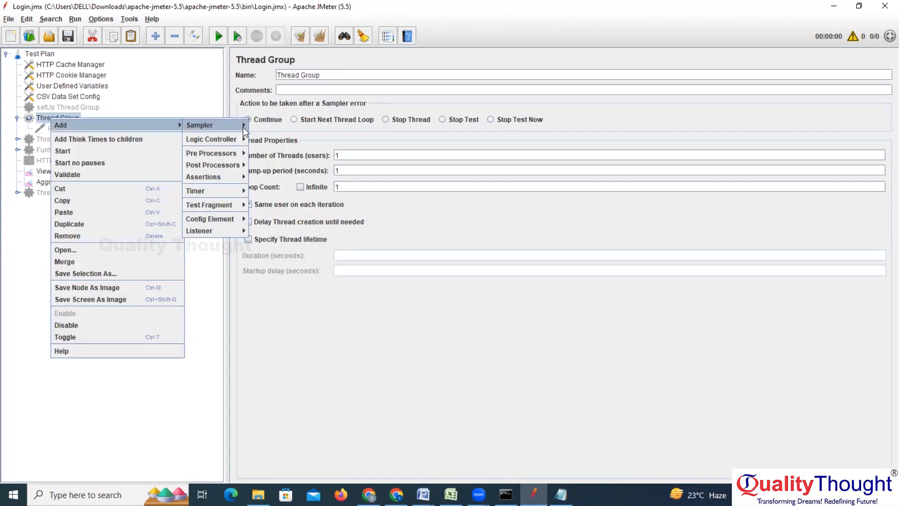
{"action": "mouse_move", "coordinate": [243, 128]}
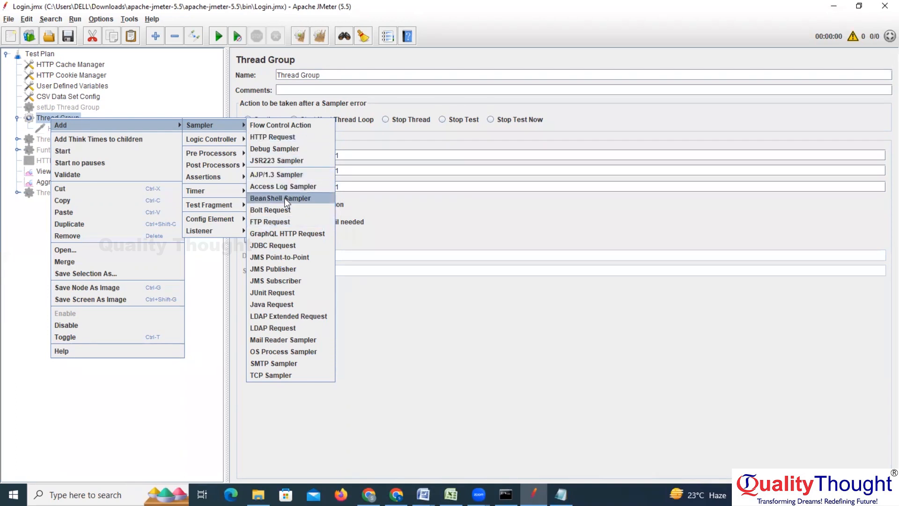
{"action": "left_click", "coordinate": [270, 220]}
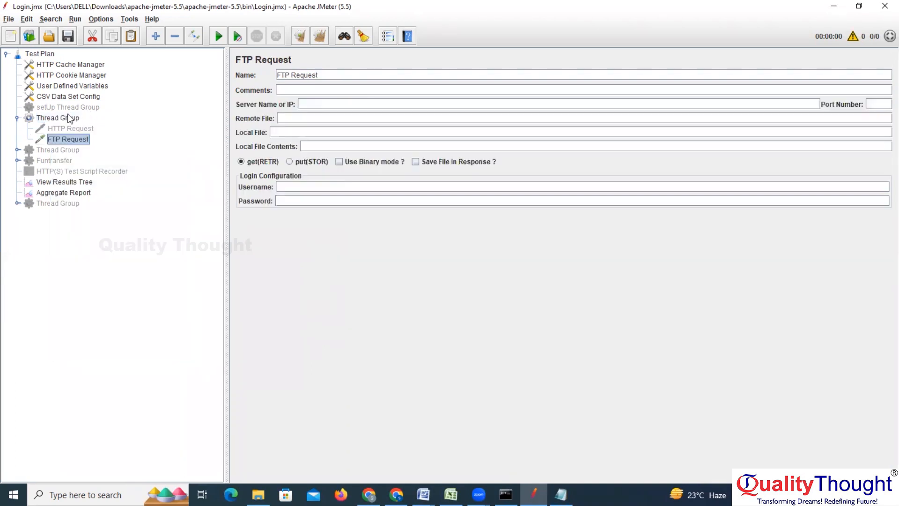
Step: Add a JDBC Request sampler to the enabled Thread Group, below the FTP Request
{"action": "left_click", "coordinate": [64, 118]}
{"action": "right_click", "coordinate": [69, 108]}
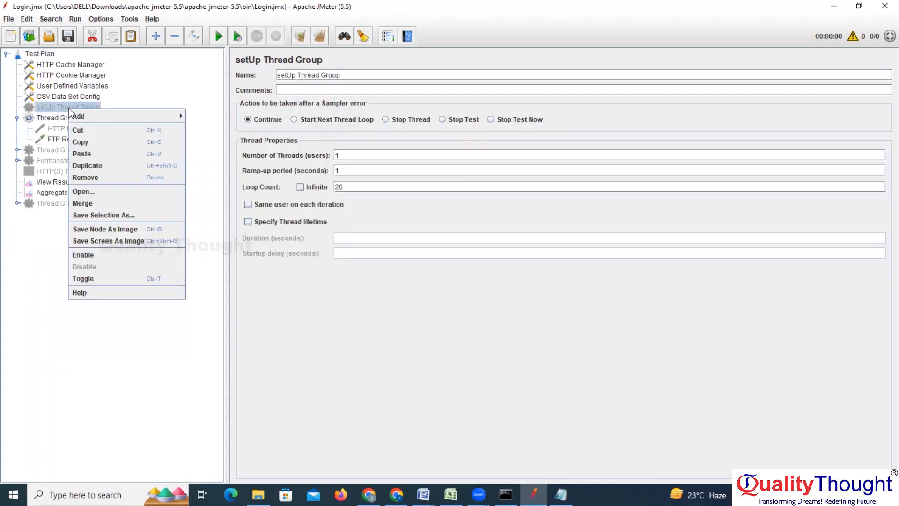
{"action": "left_click", "coordinate": [47, 118]}
{"action": "right_click", "coordinate": [46, 118]}
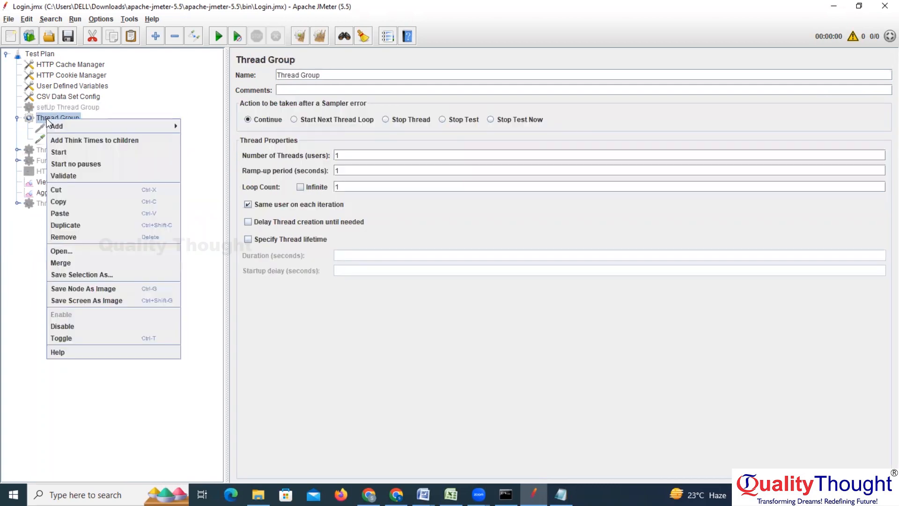
{"action": "mouse_move", "coordinate": [83, 122]}
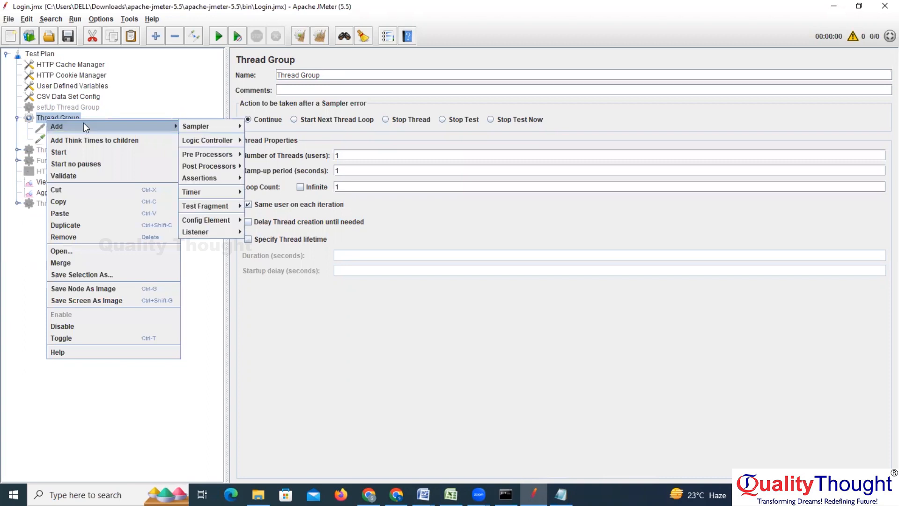
{"action": "mouse_move", "coordinate": [215, 129]}
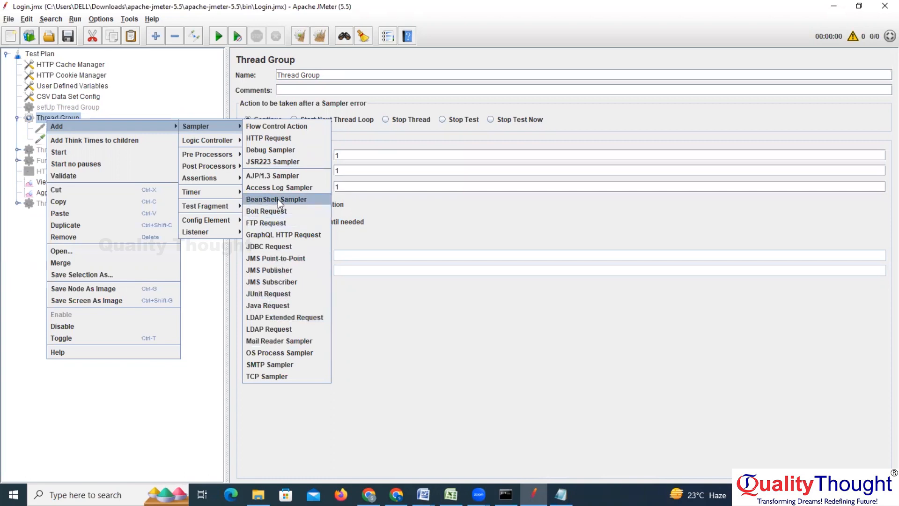
{"action": "left_click", "coordinate": [285, 246]}
Step: Disable the JDBC Request sampler and display the FTP Request's settings
{"action": "left_click", "coordinate": [63, 140]}
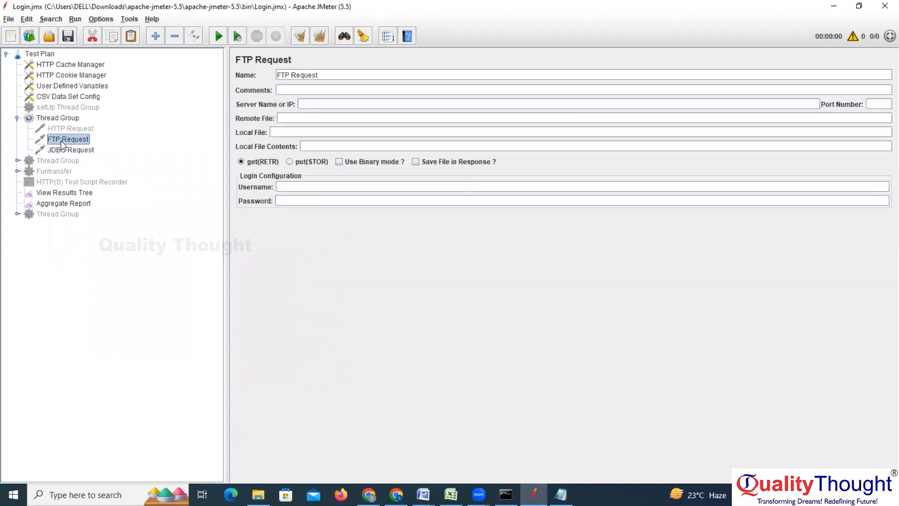
{"action": "right_click", "coordinate": [74, 152]}
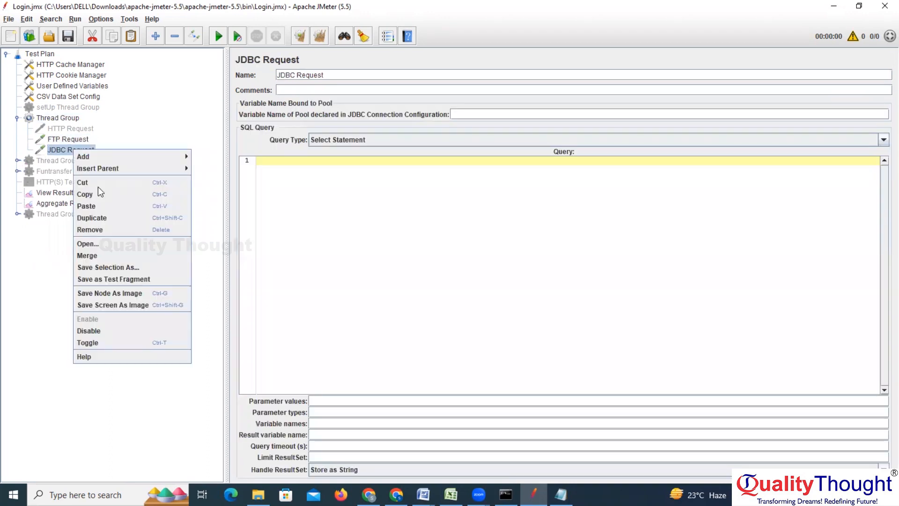
{"action": "left_click", "coordinate": [86, 328]}
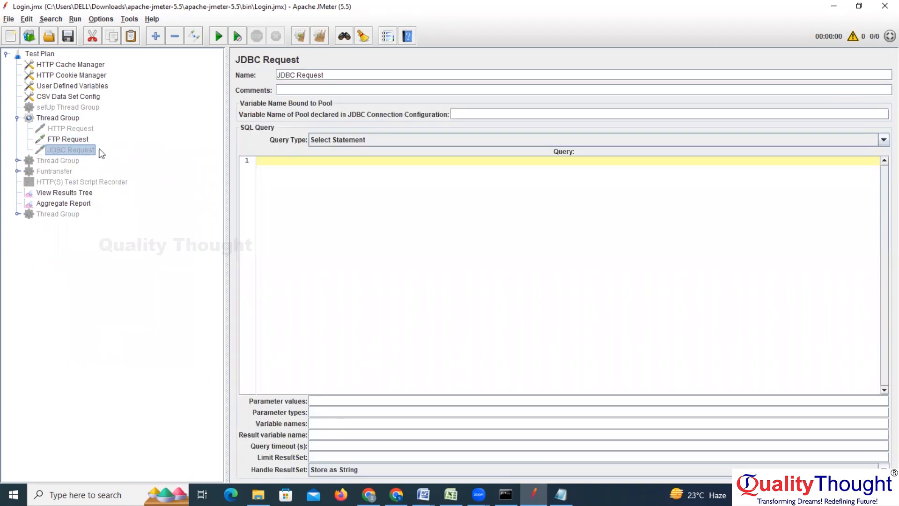
{"action": "left_click", "coordinate": [73, 140]}
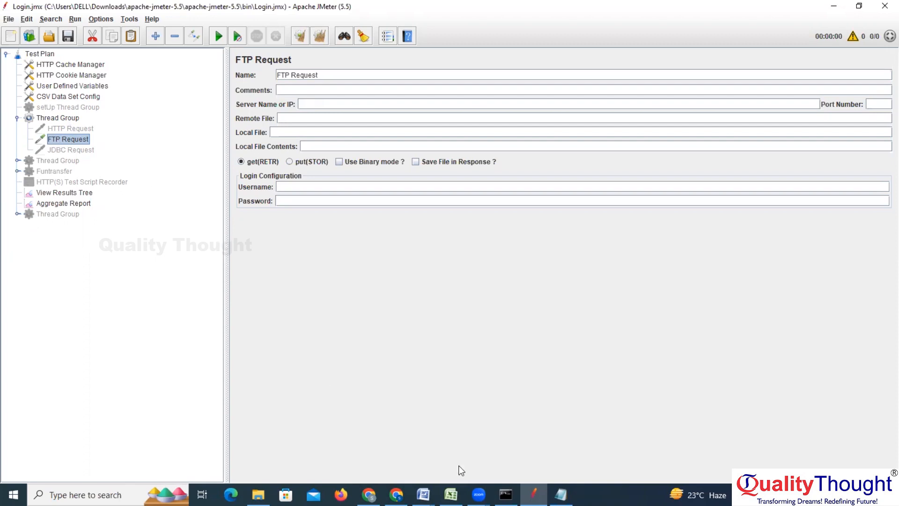
Step: Switch to Chrome, search for "filezilla download" in a new tab and open the FileZilla Client for Windows (64bit x86) download page
{"action": "mouse_move", "coordinate": [423, 494]}
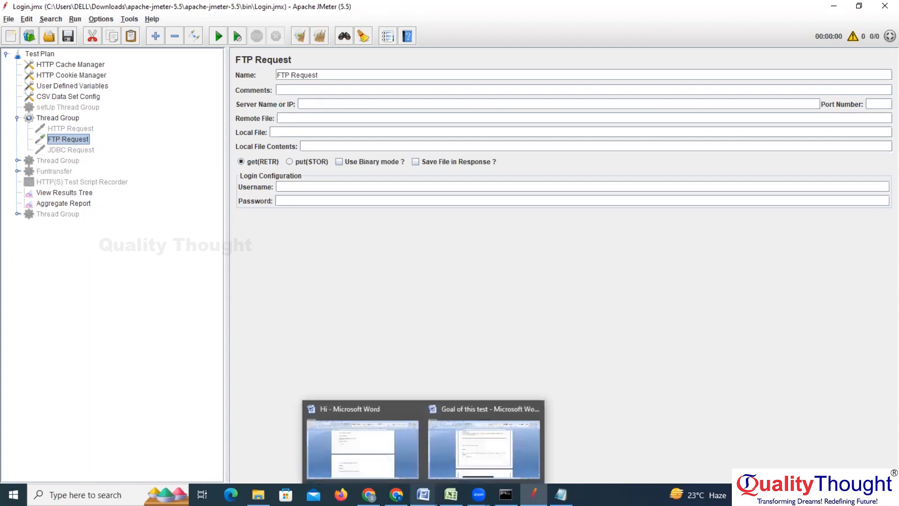
{"action": "left_click", "coordinate": [396, 494]}
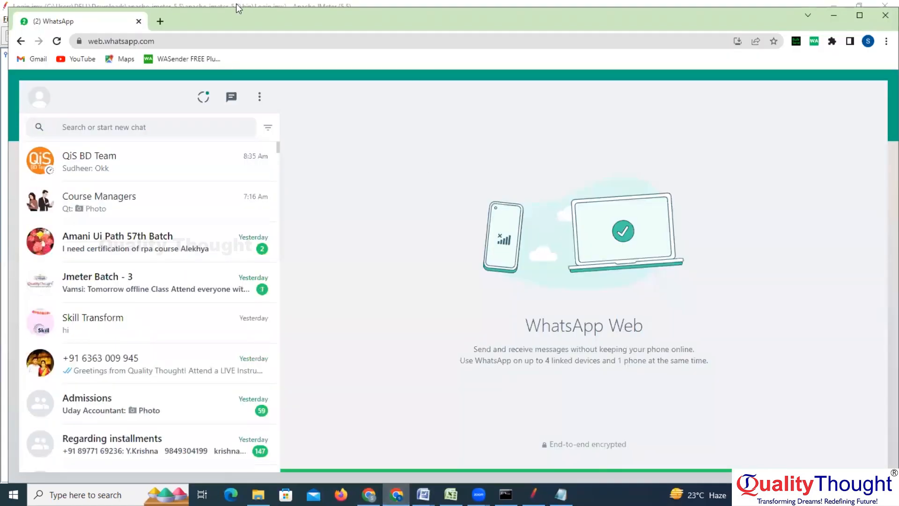
{"action": "left_click", "coordinate": [160, 21]}
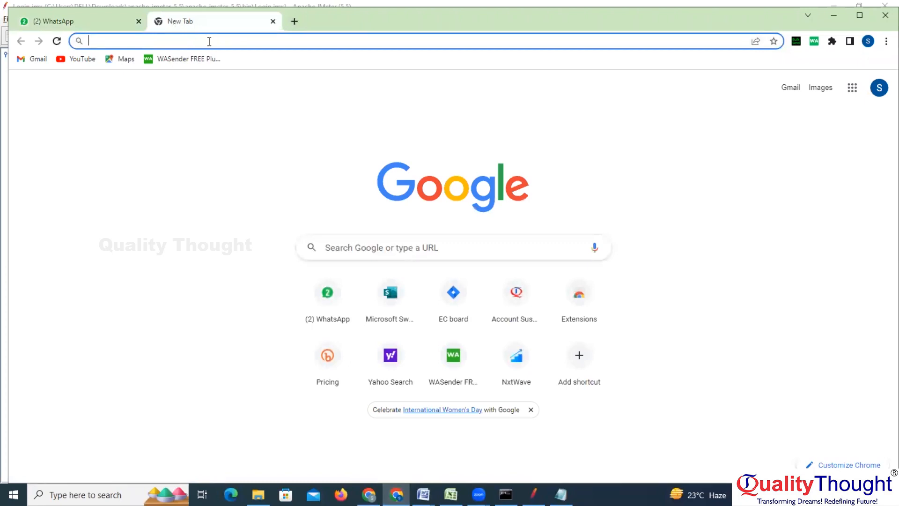
{"action": "type", "text": "filezilla"}
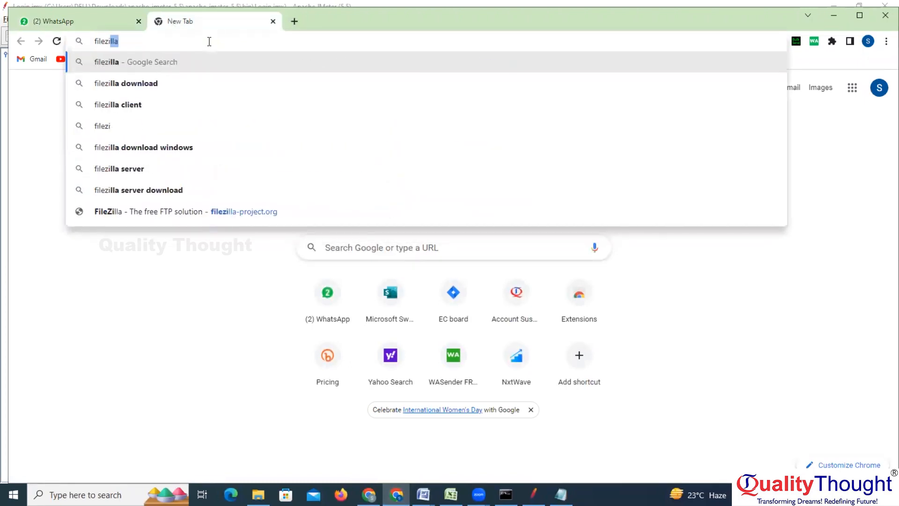
{"action": "key", "text": "Down"}
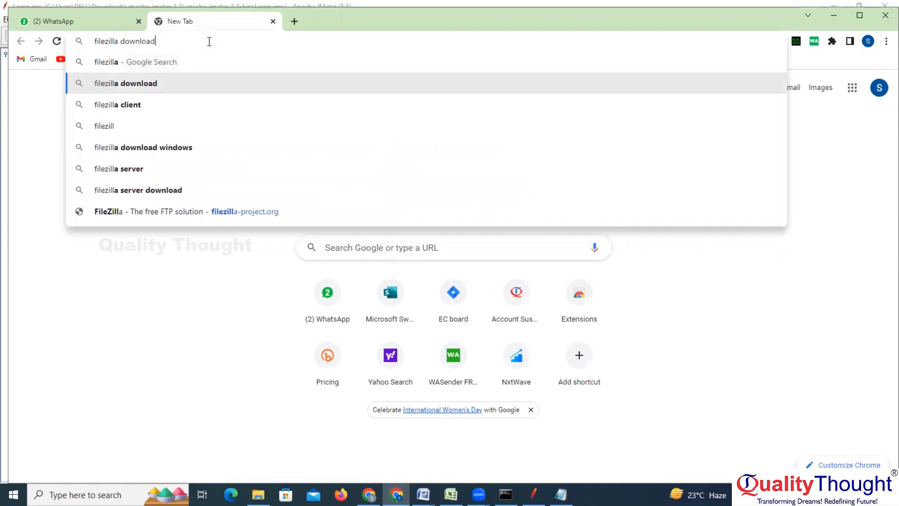
{"action": "key", "text": "Return"}
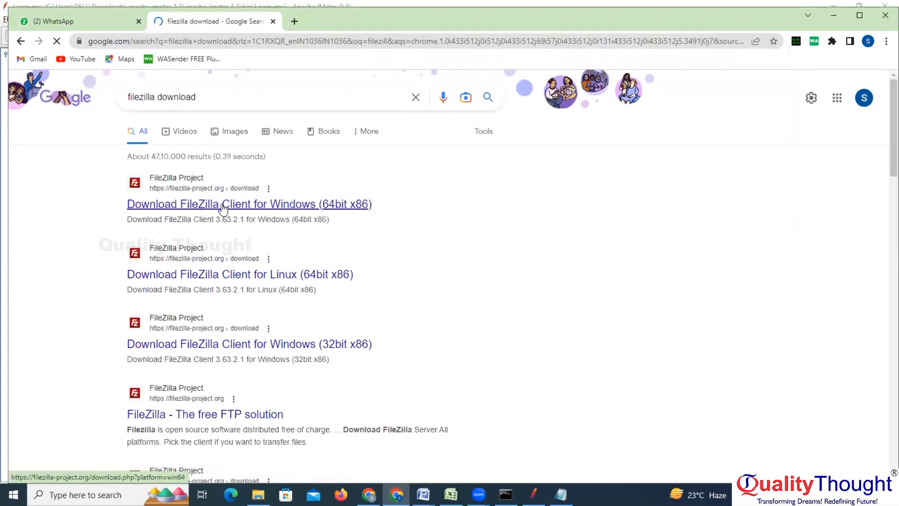
{"action": "left_click", "coordinate": [223, 209]}
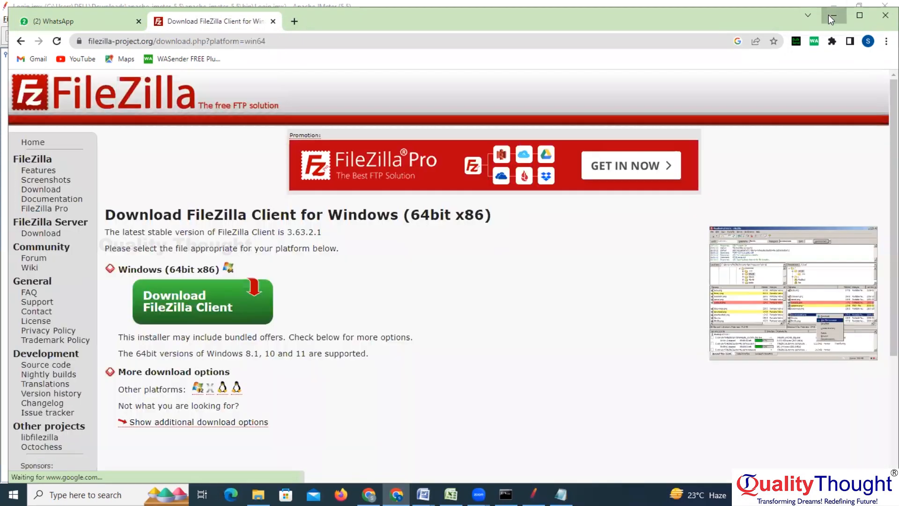
Step: Download the standard FileZilla edition of the Windows client installer and dismiss the thank-you message
{"action": "left_click", "coordinate": [831, 15]}
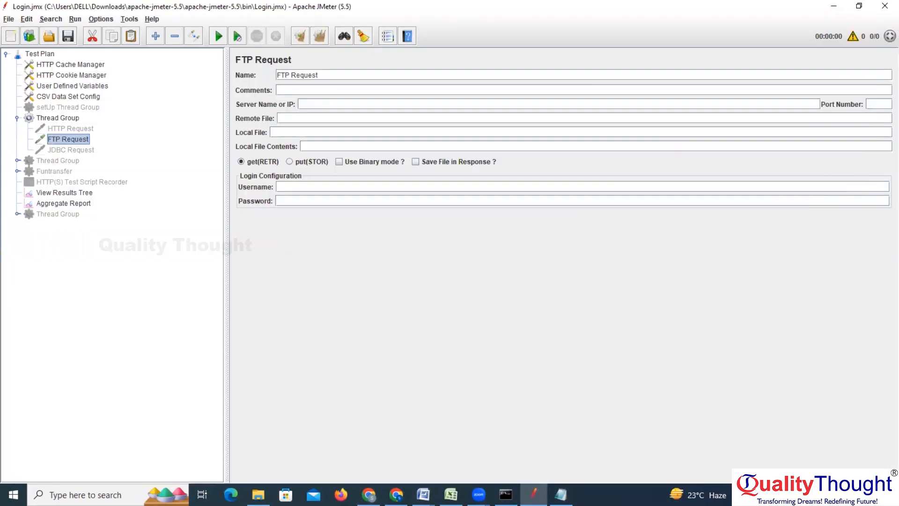
{"action": "left_click", "coordinate": [396, 494]}
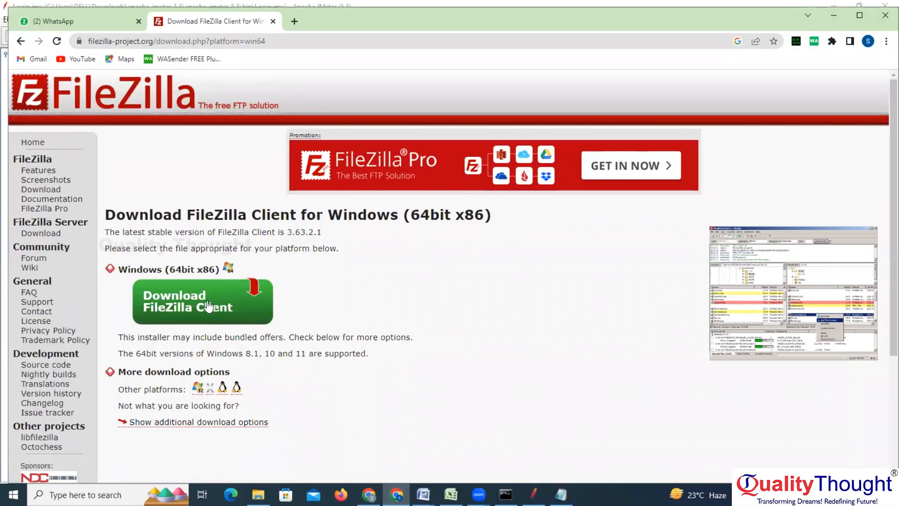
{"action": "left_click", "coordinate": [208, 306]}
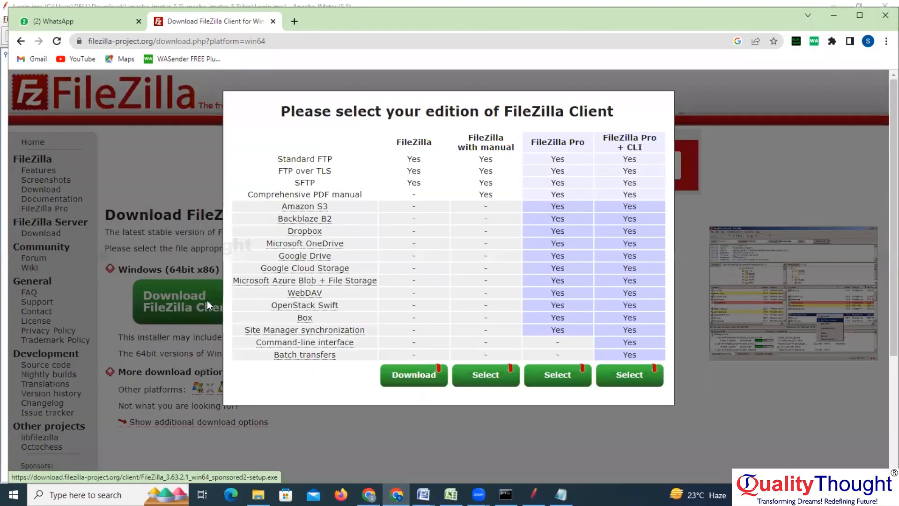
{"action": "left_click", "coordinate": [413, 378]}
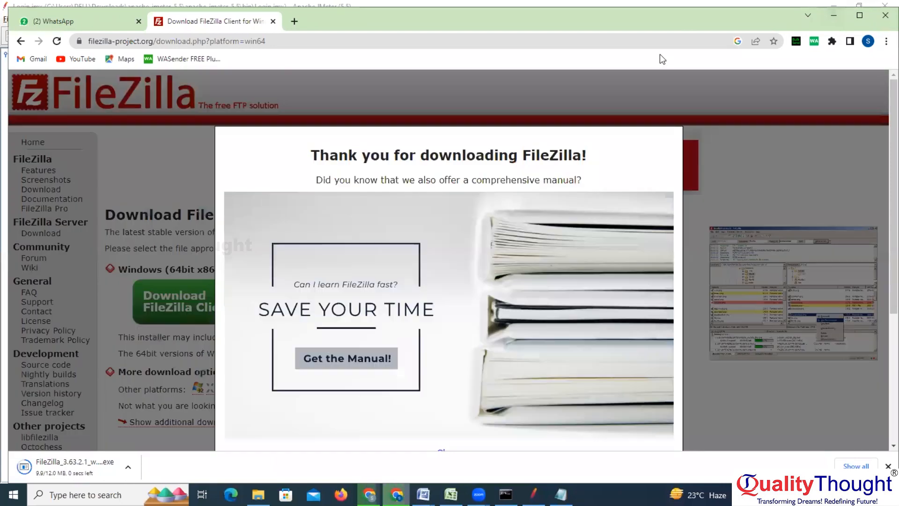
{"action": "left_click", "coordinate": [700, 108]}
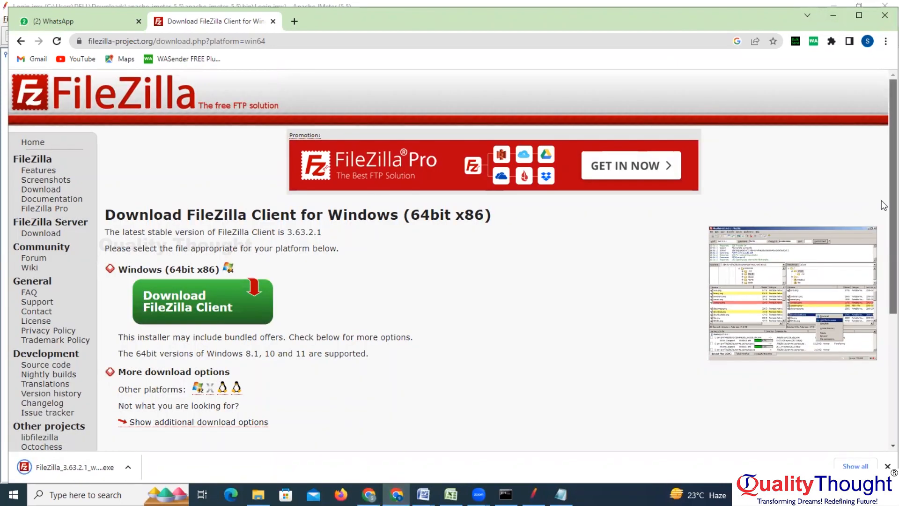
Step: Search Google for "filezilla username password and hostname"
{"action": "scroll", "coordinate": [883, 189], "scroll_direction": "down", "scroll_amount": 2}
{"action": "scroll", "coordinate": [882, 202], "scroll_direction": "up", "scroll_amount": 2}
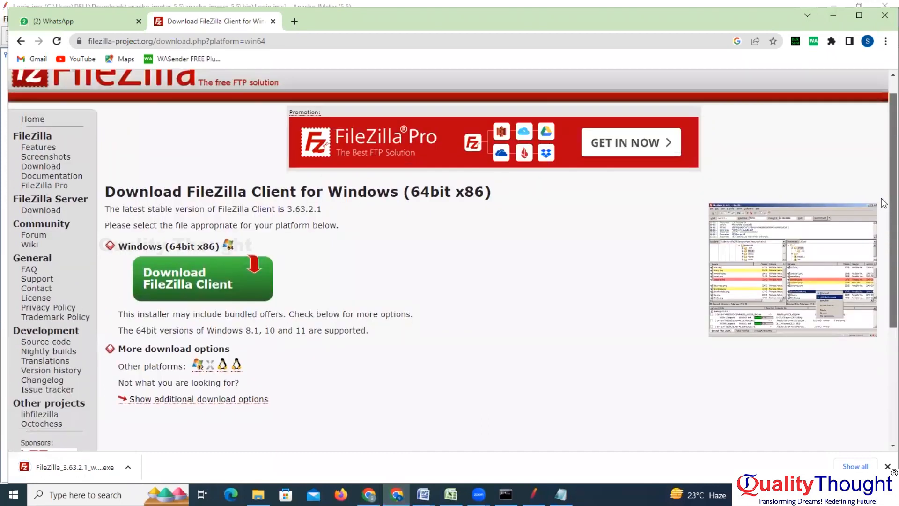
{"action": "left_click", "coordinate": [122, 44]}
{"action": "type", "text": "fil"}
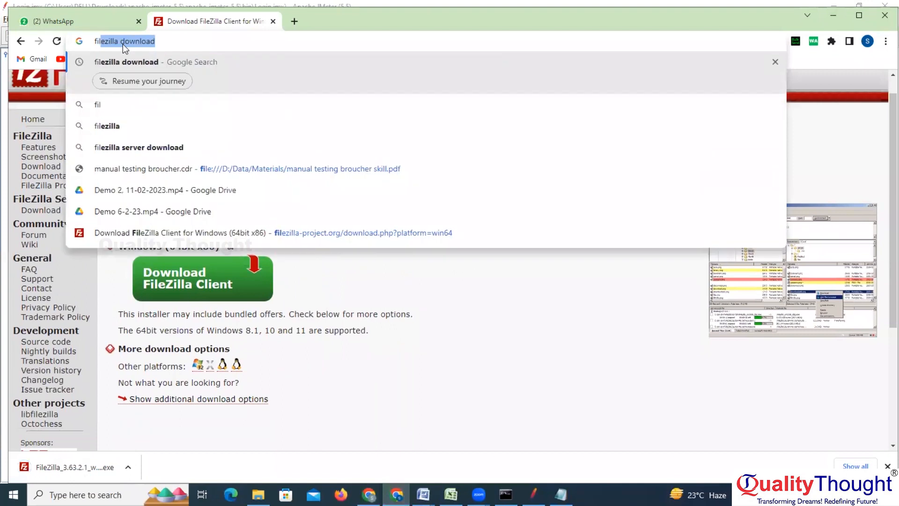
{"action": "type", "text": "ezilla"}
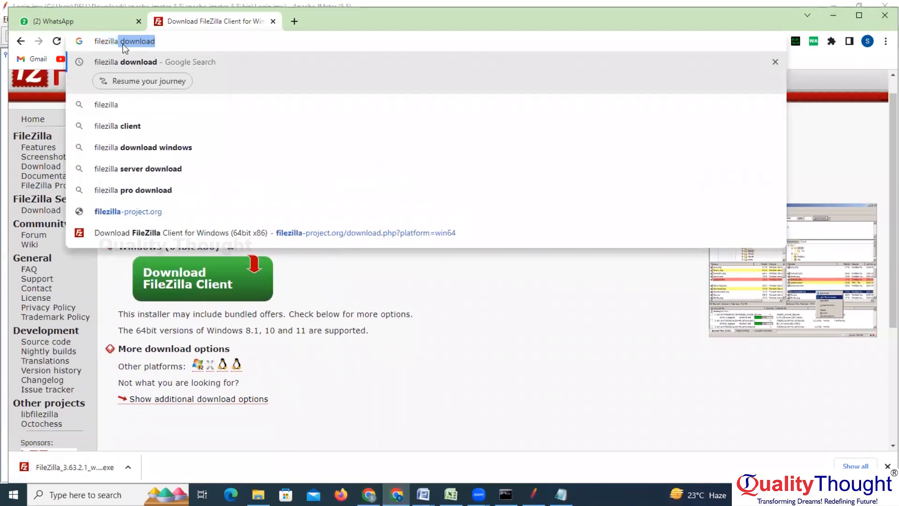
{"action": "type", "text": " usern"}
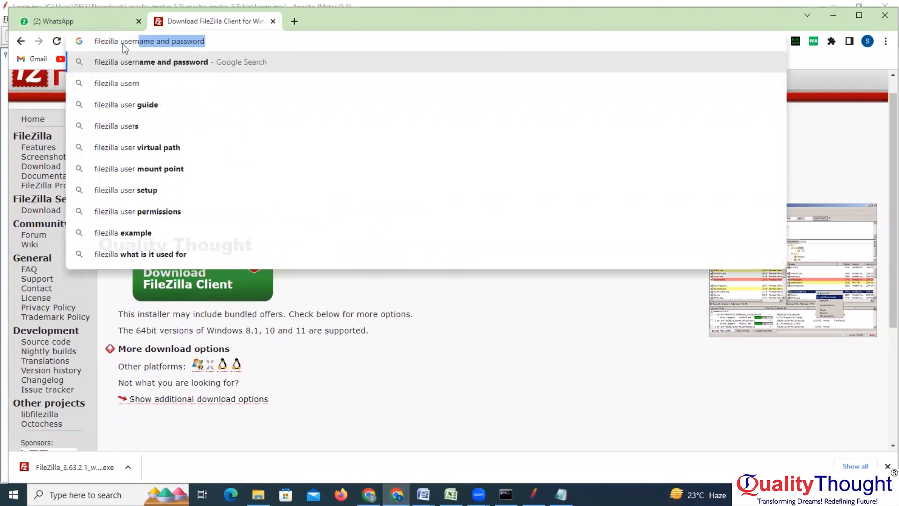
{"action": "type", "text": "ame pas"}
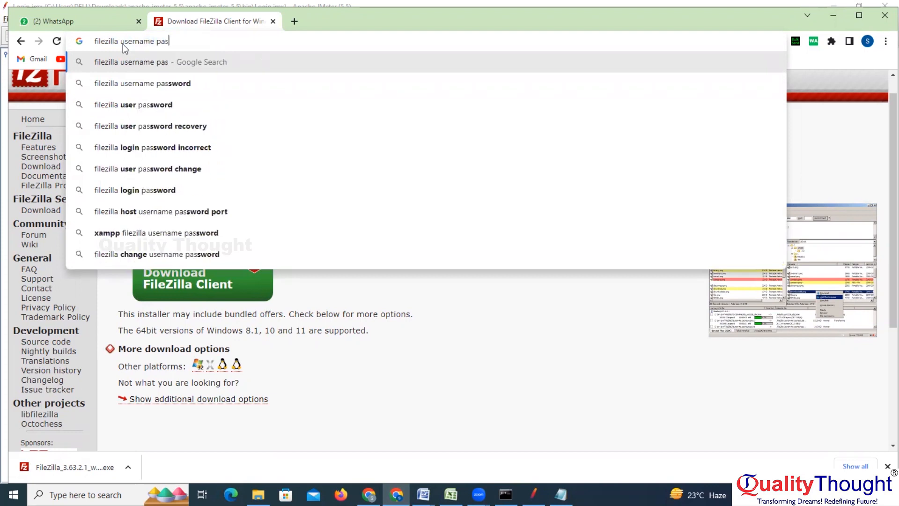
{"action": "type", "text": "sword and "}
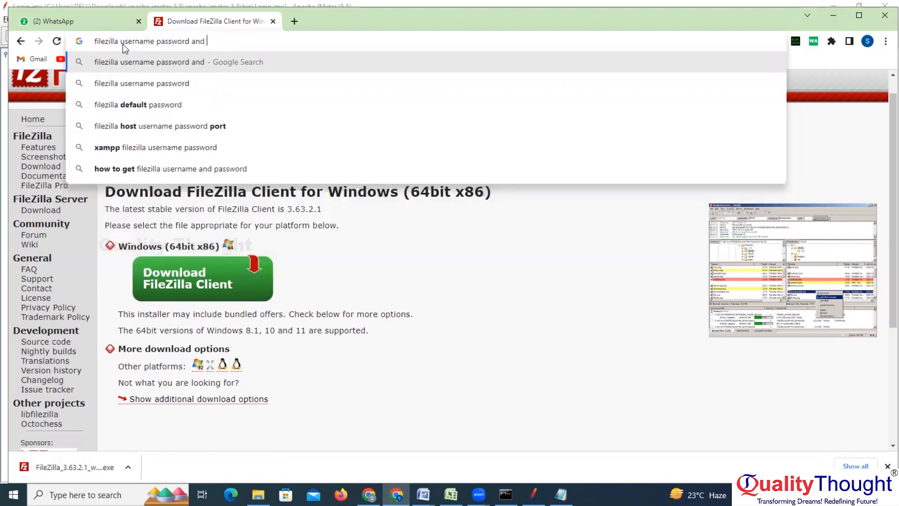
{"action": "type", "text": "hostname"}
{"action": "key", "text": "Return"}
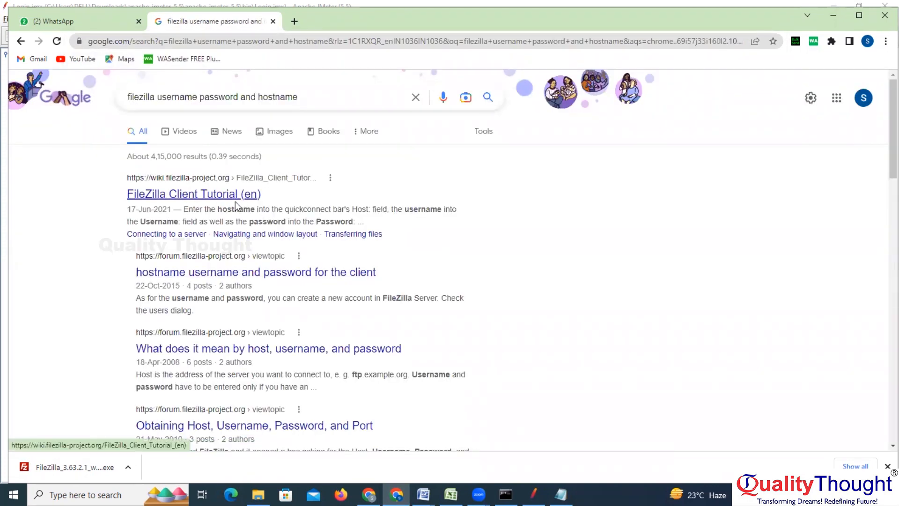
Step: Examine the FileZilla Client Tutorial in a separate tab, close it, and check the forum results about host, username, password and port
{"action": "right_click", "coordinate": [222, 195]}
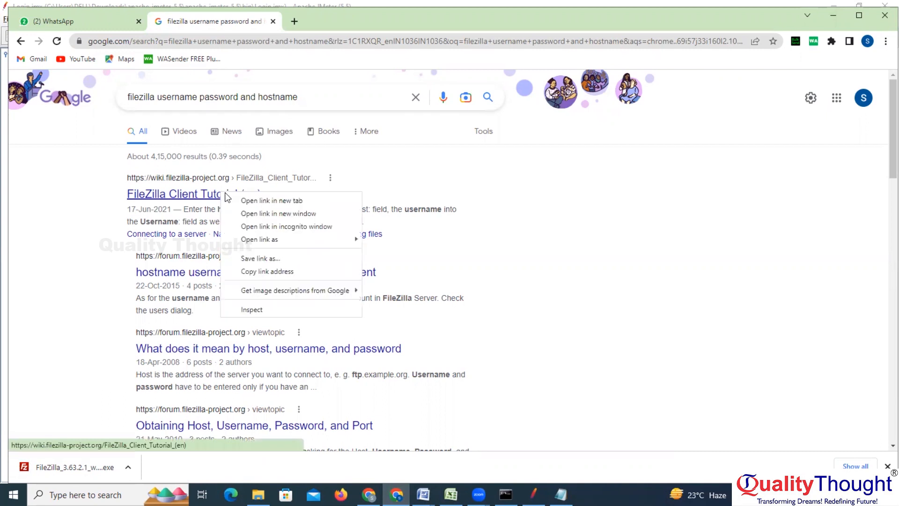
{"action": "left_click", "coordinate": [260, 201]}
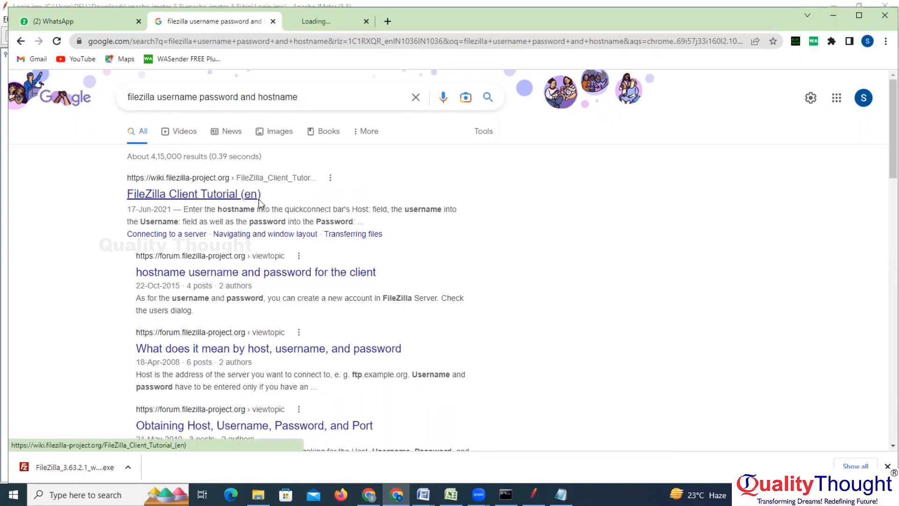
{"action": "left_click", "coordinate": [278, 276]}
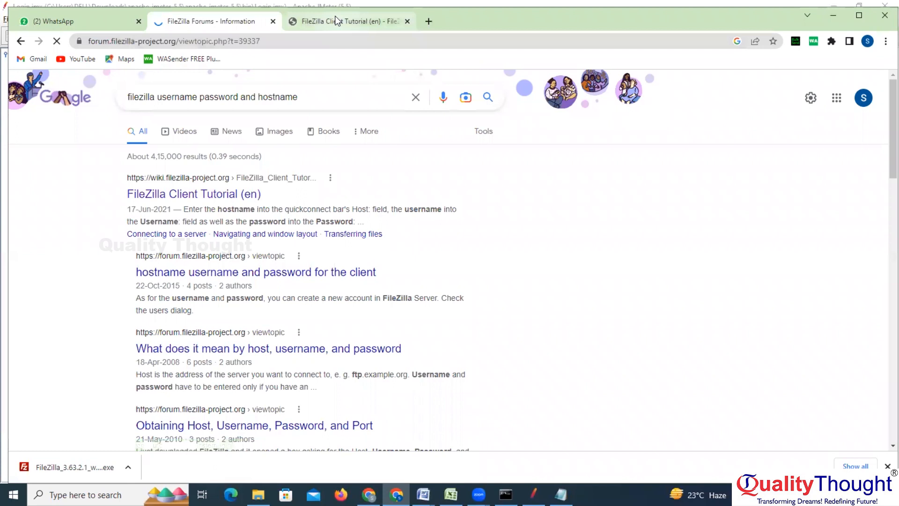
{"action": "left_click", "coordinate": [336, 21]}
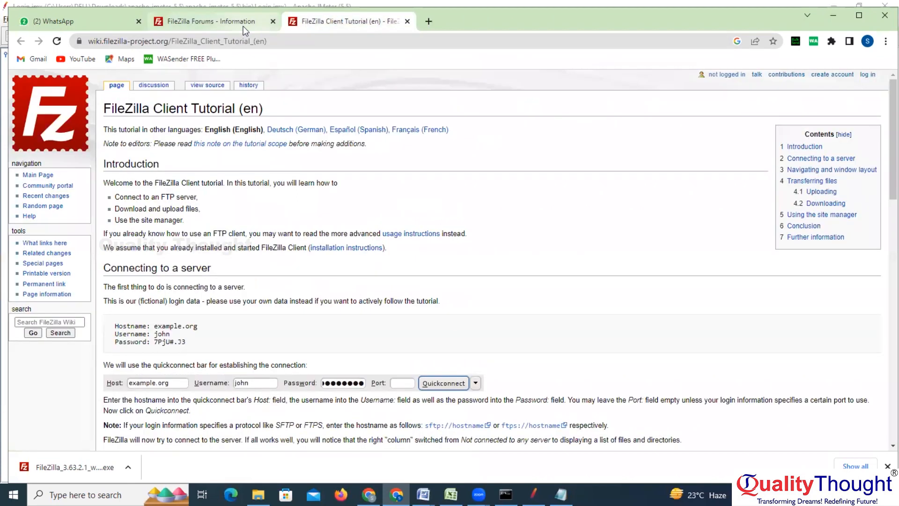
{"action": "left_click", "coordinate": [243, 27]}
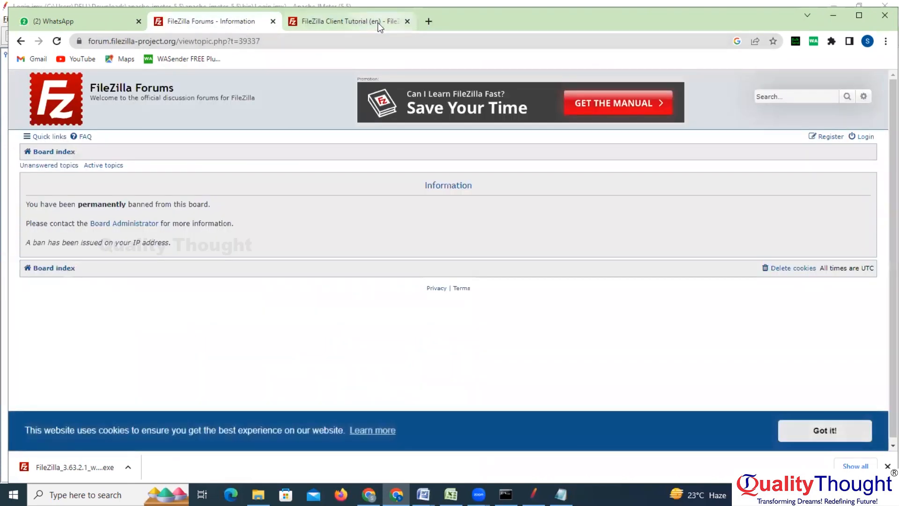
{"action": "left_click", "coordinate": [406, 21]}
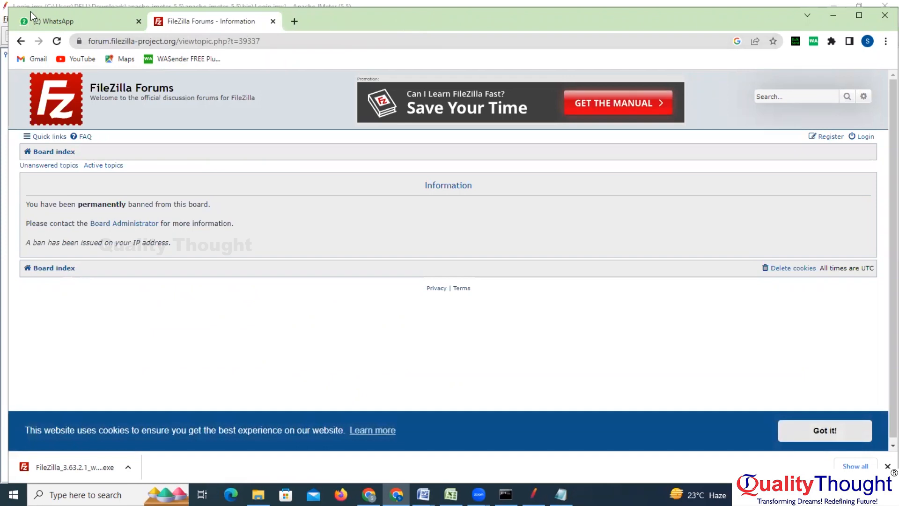
{"action": "left_click", "coordinate": [22, 47]}
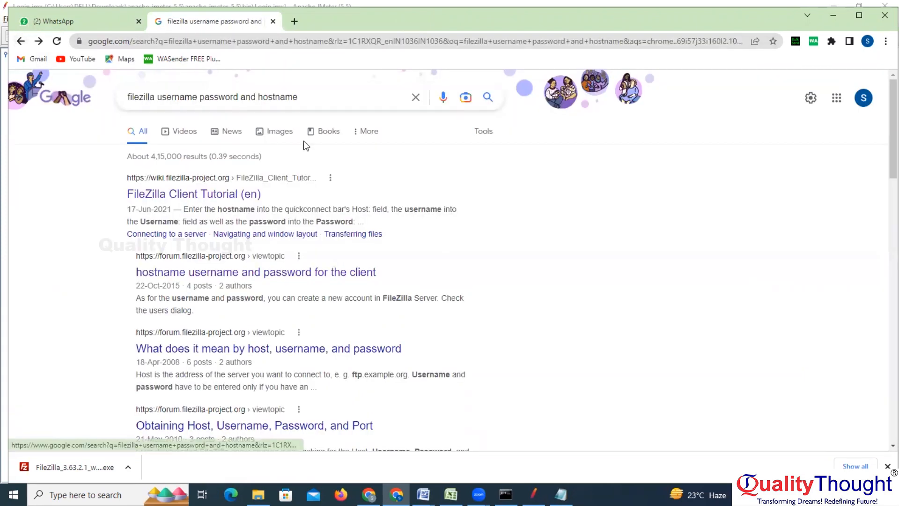
{"action": "left_click", "coordinate": [259, 426]}
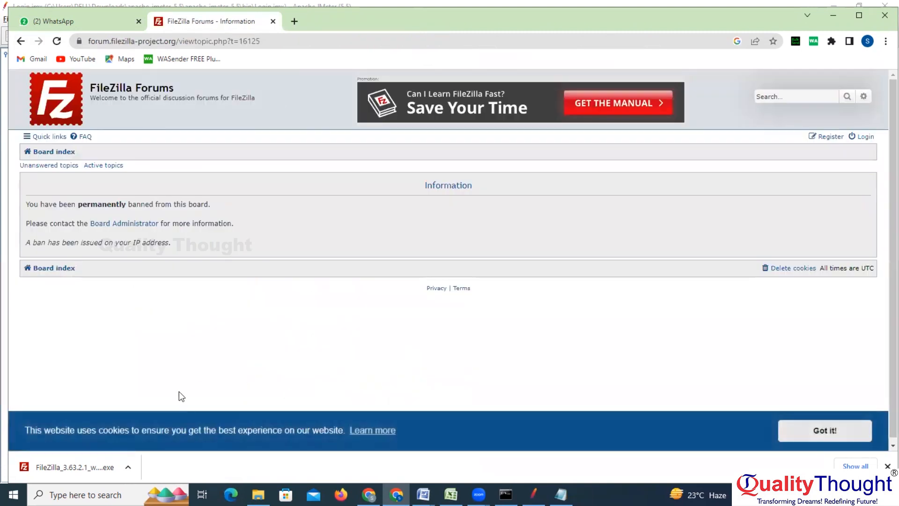
Step: Launch the downloaded FileZilla installer, proceed to the optional offer page and choose to accept the Opera browser offer
{"action": "left_click", "coordinate": [65, 467]}
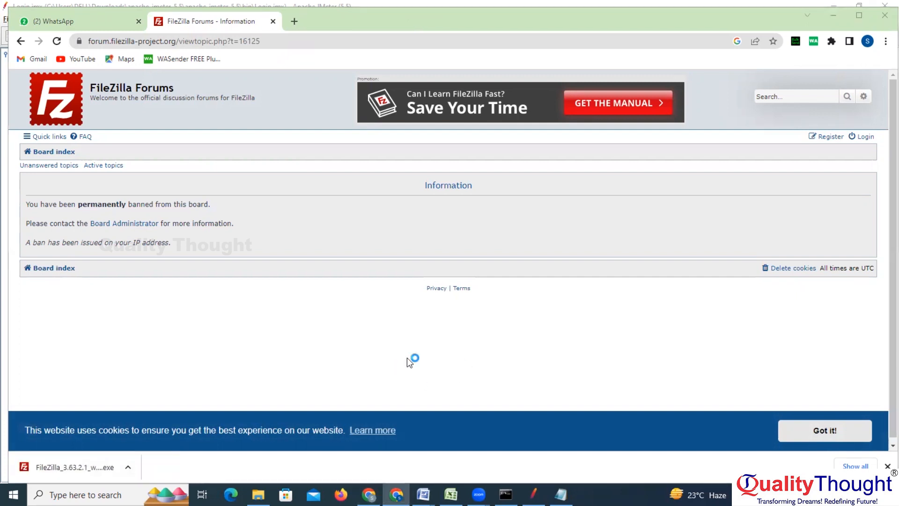
{"action": "left_click", "coordinate": [504, 335]}
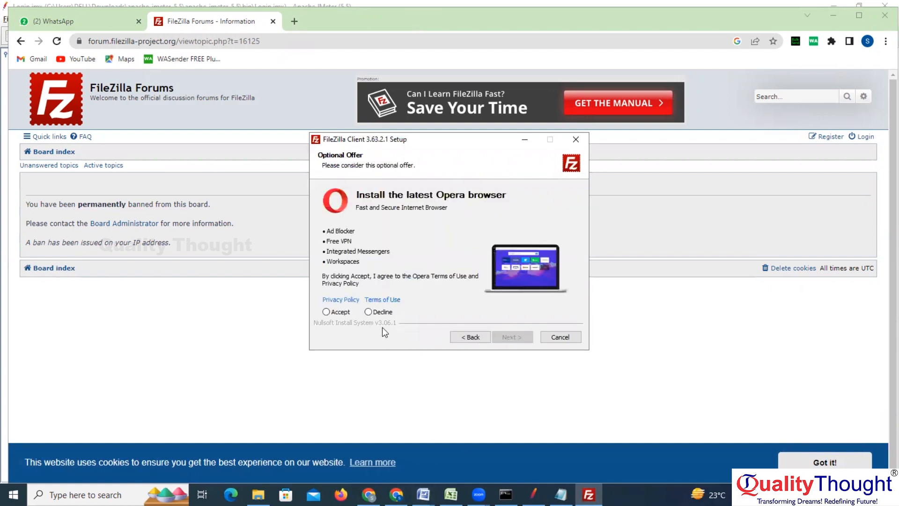
{"action": "left_click", "coordinate": [327, 312]}
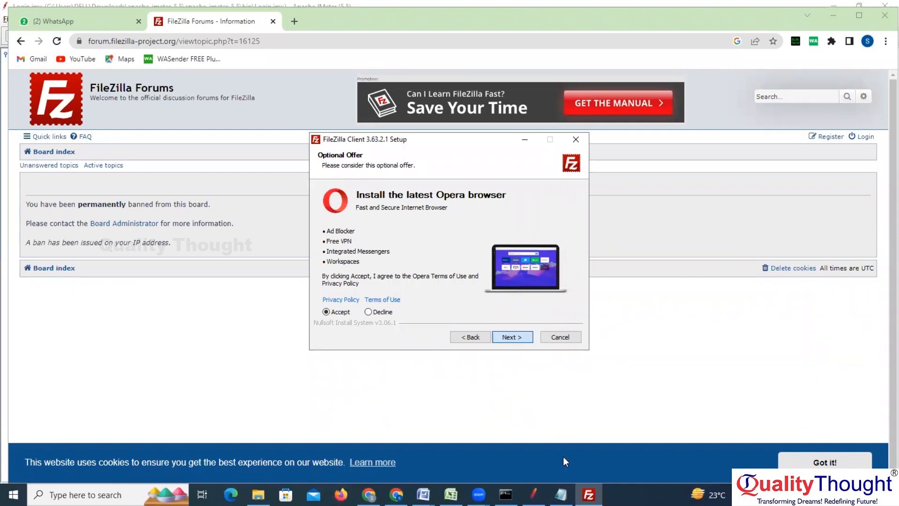
Step: Switch to File Explorer and show the most recent files in the Downloads folder, including the FileZilla installer
{"action": "left_click", "coordinate": [258, 494]}
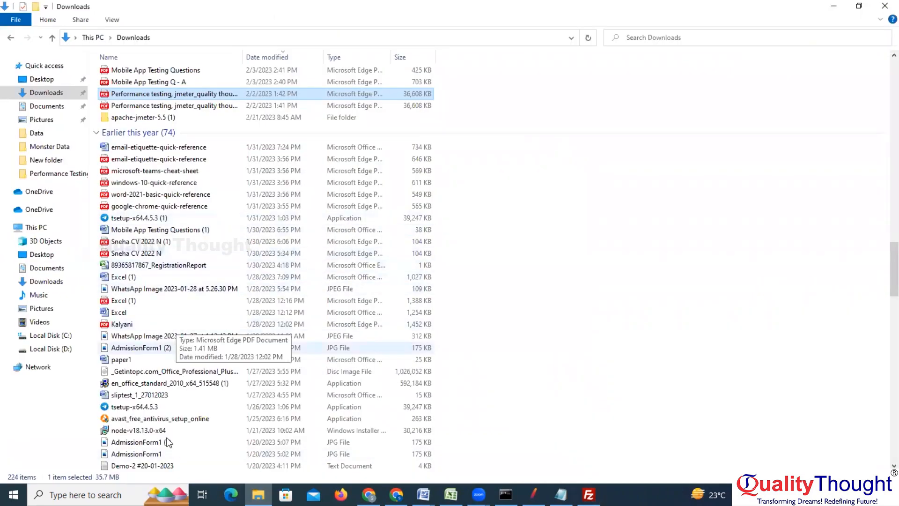
{"action": "left_click", "coordinate": [196, 197]}
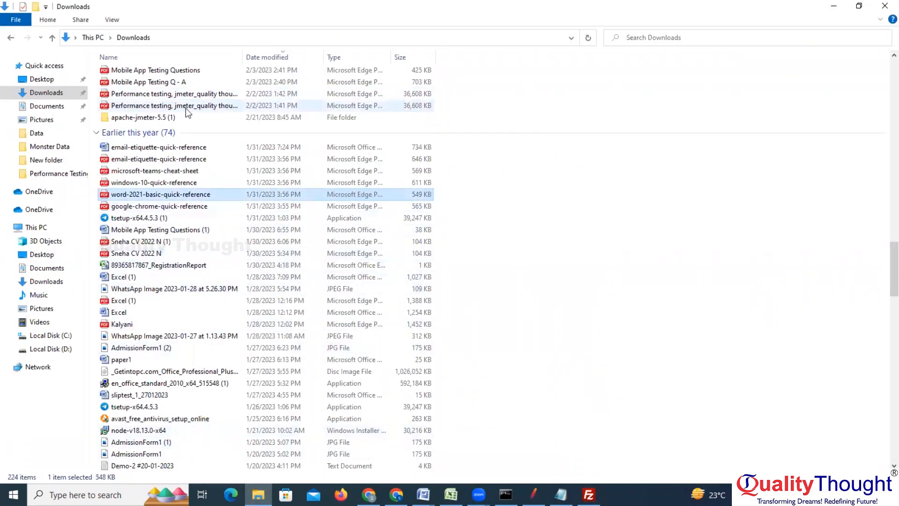
{"action": "left_click", "coordinate": [315, 133]}
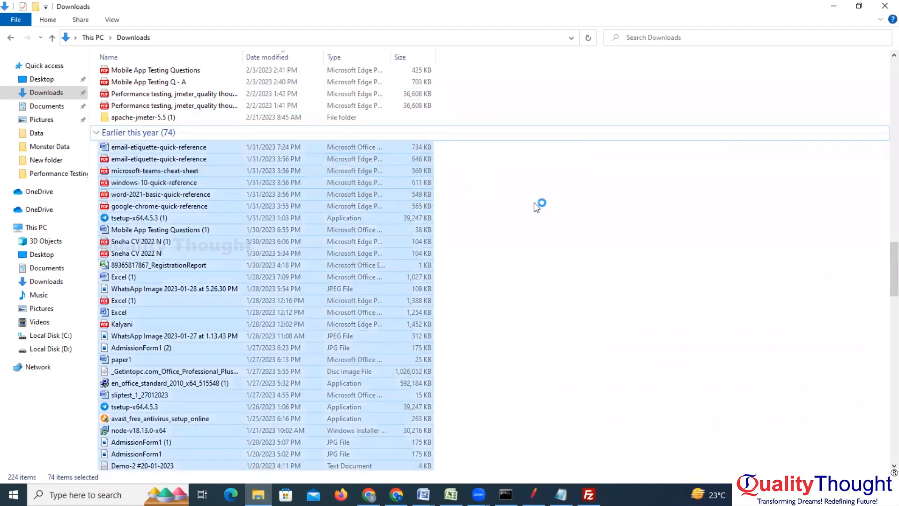
{"action": "left_click", "coordinate": [533, 202]}
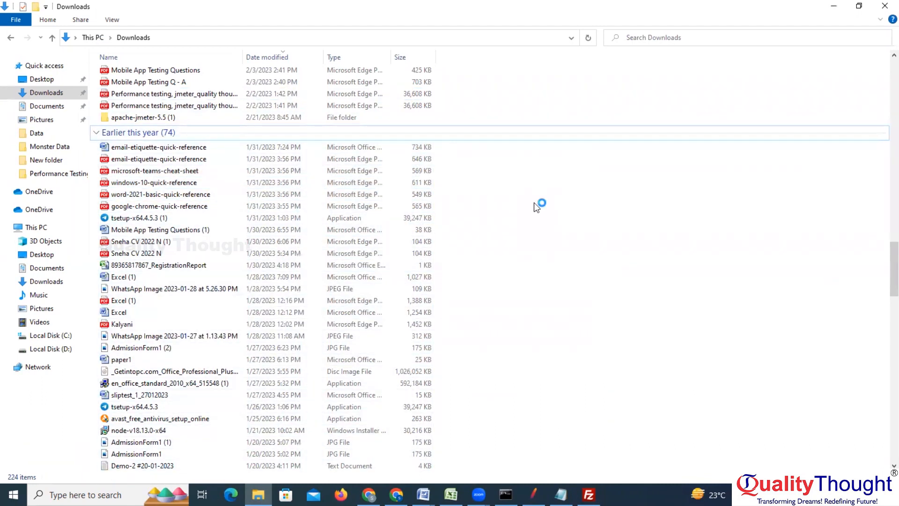
{"action": "left_click", "coordinate": [43, 93]}
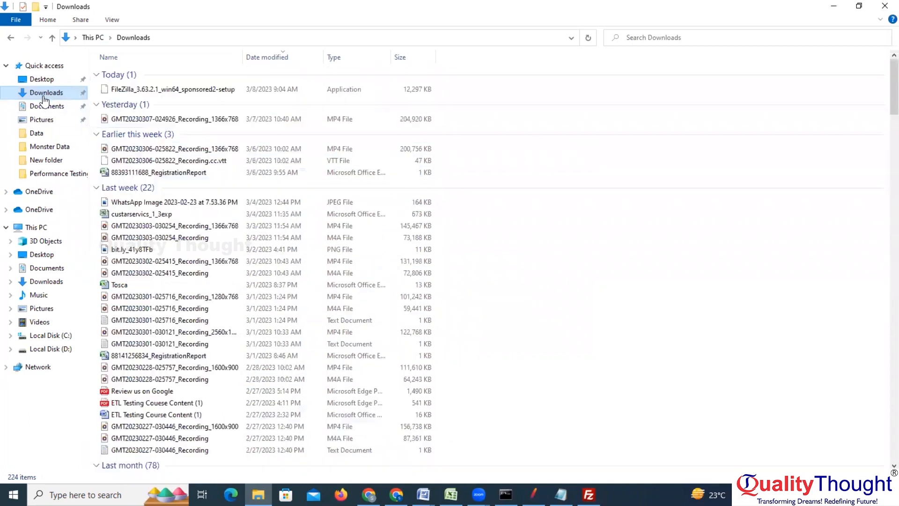
Step: Find and open the Word file "Performance Testing with Jmeter Document" in the Downloads folder
{"action": "left_click", "coordinate": [191, 258]}
{"action": "scroll", "coordinate": [190, 259], "scroll_direction": "down", "scroll_amount": 20}
{"action": "scroll", "coordinate": [190, 258], "scroll_direction": "down", "scroll_amount": 15}
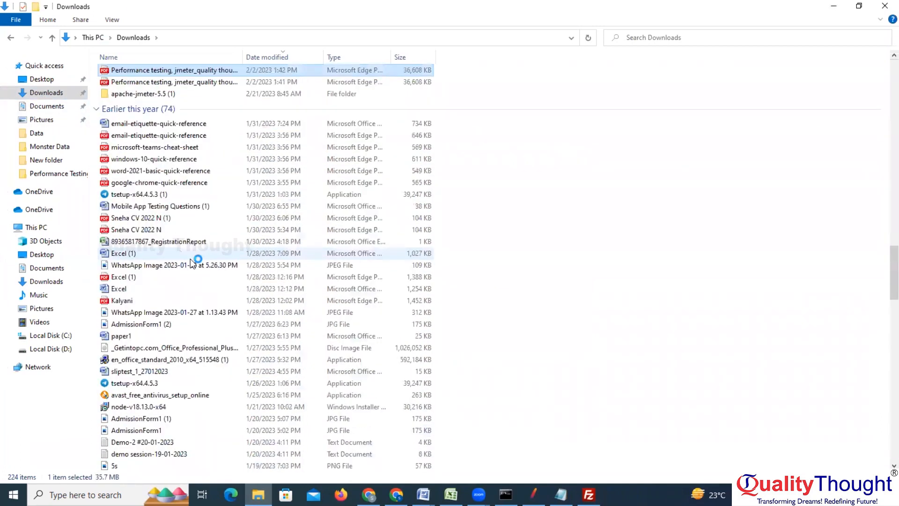
{"action": "type", "text": "pa"}
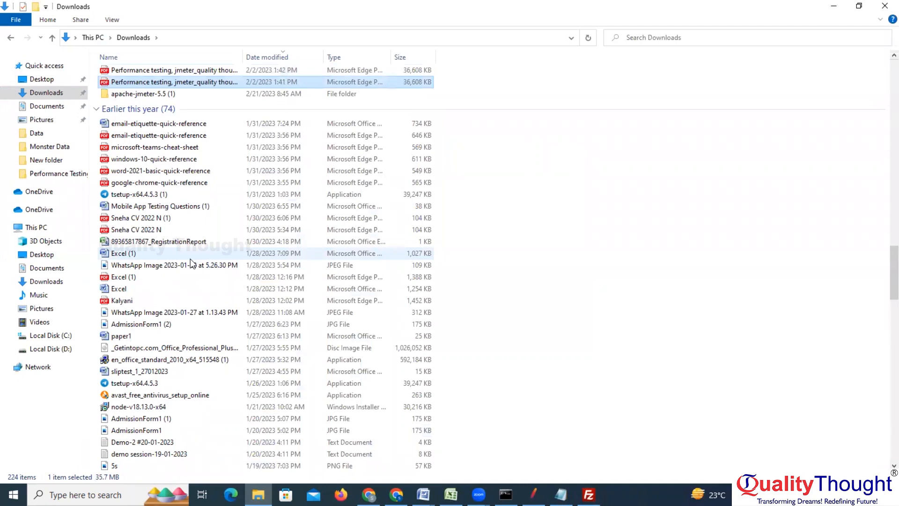
{"action": "type", "text": "p"}
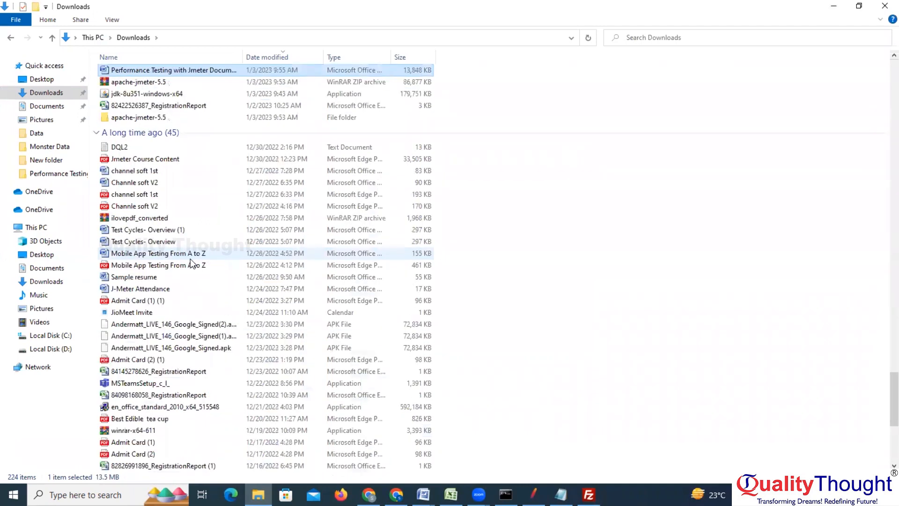
{"action": "key", "text": "Return"}
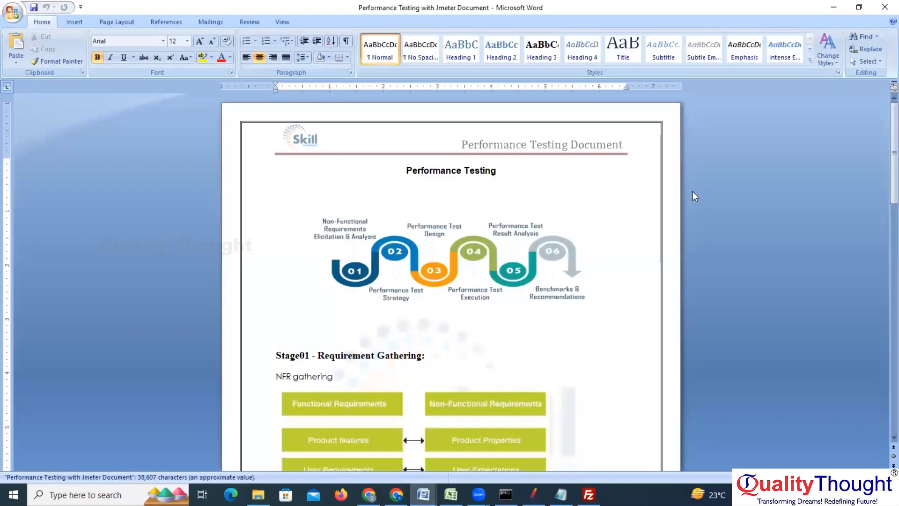
Step: Search the document for "zilla" until the FileZilla download link is reached, and close the search dialog
{"action": "key", "text": "ctrl+f"}
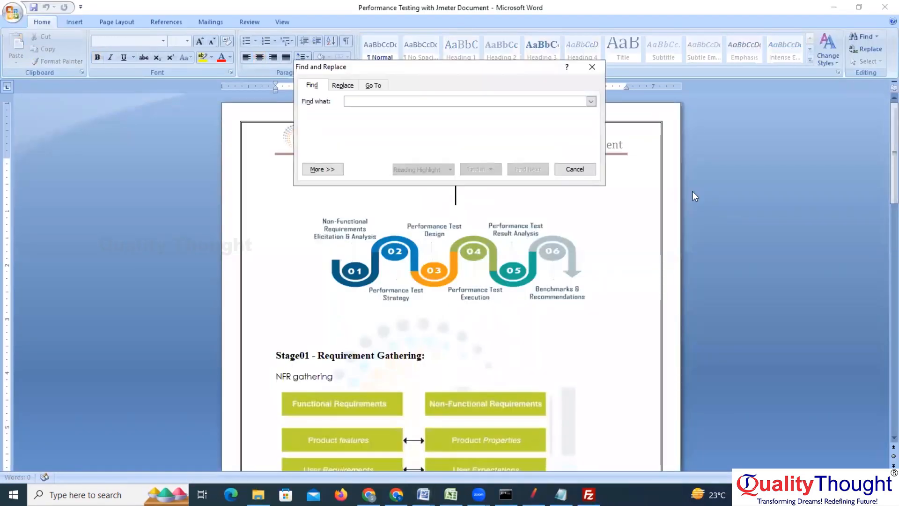
{"action": "type", "text": "zilla"}
{"action": "key", "text": "Return"}
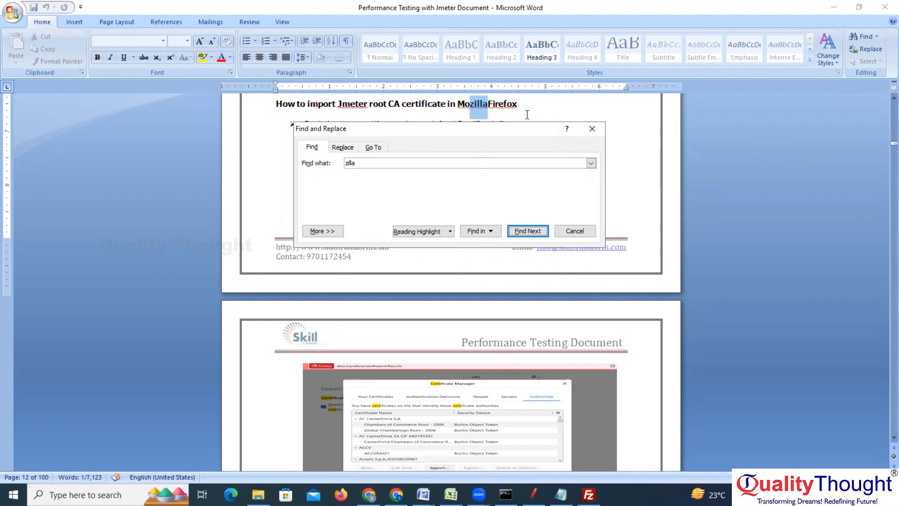
{"action": "left_click", "coordinate": [622, 150]}
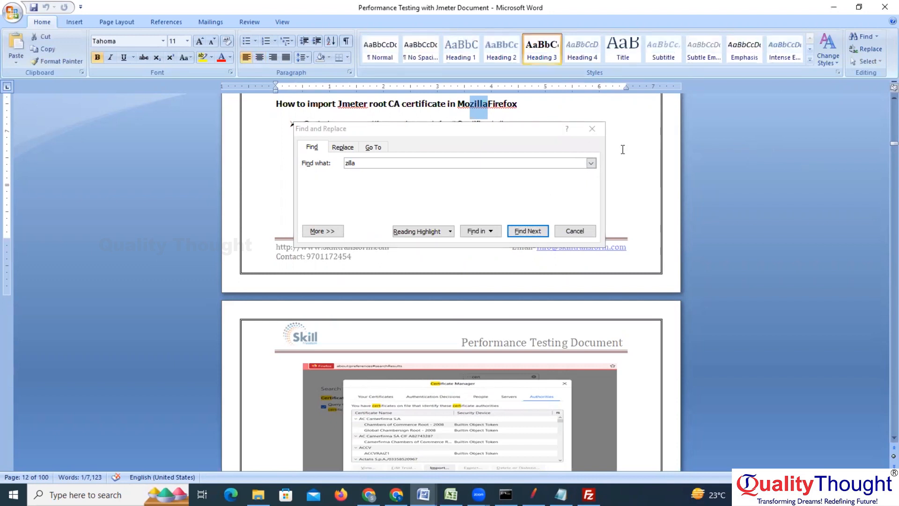
{"action": "key", "text": "ctrl+f"}
{"action": "left_click", "coordinate": [527, 234]}
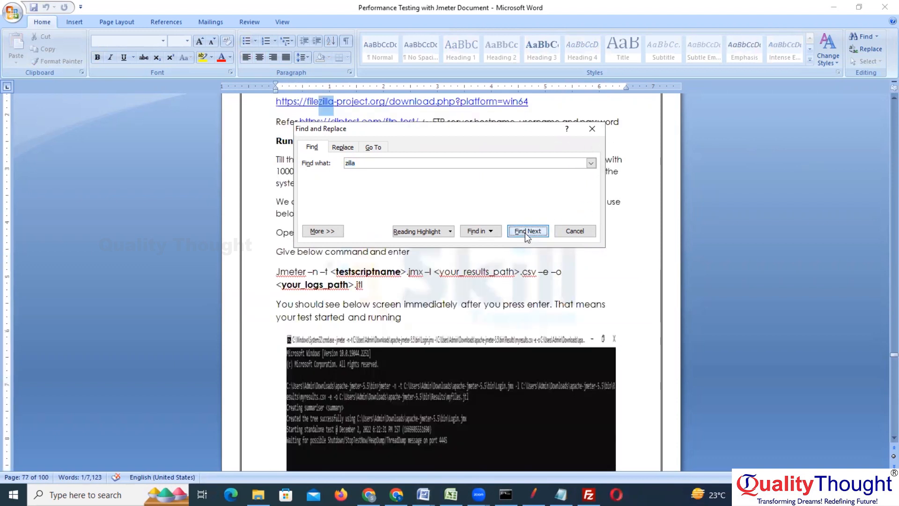
{"action": "left_click", "coordinate": [588, 129]}
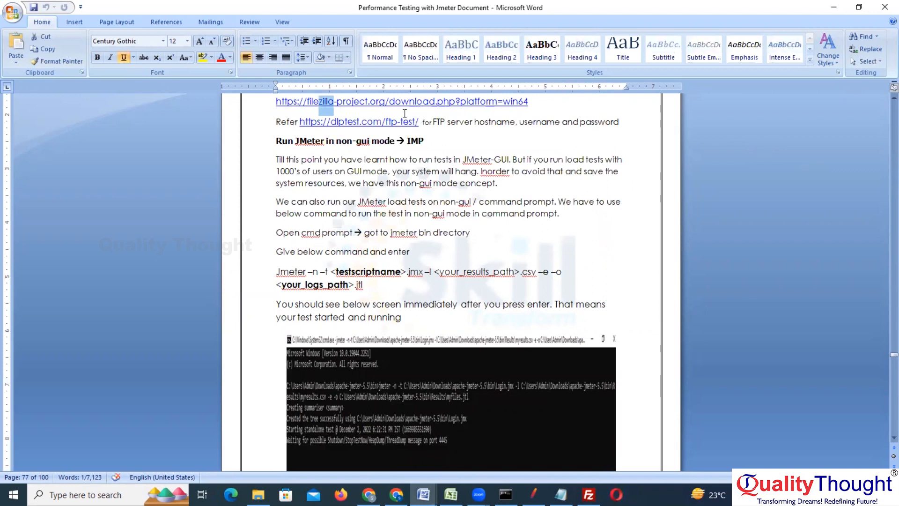
{"action": "left_click_drag", "start_coordinate": [419, 122], "coordinate": [300, 123]}
{"action": "key", "text": "ctrl+c"}
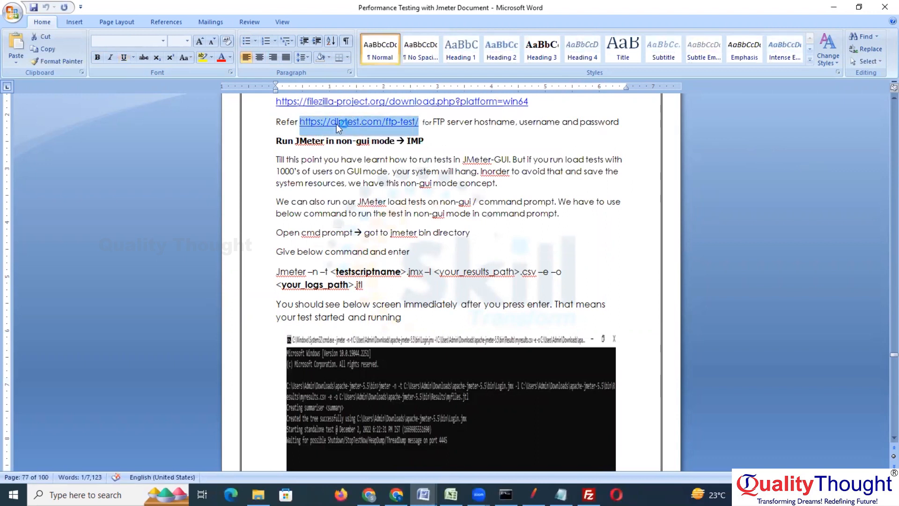
{"action": "left_click", "coordinate": [396, 494]}
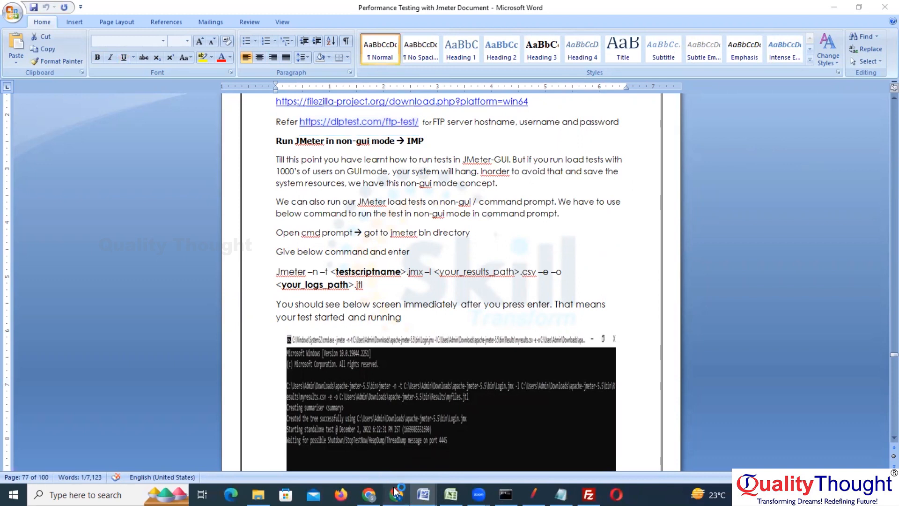
{"action": "left_click", "coordinate": [294, 41]}
{"action": "key", "text": "ctrl+v"}
{"action": "key", "text": "Return"}
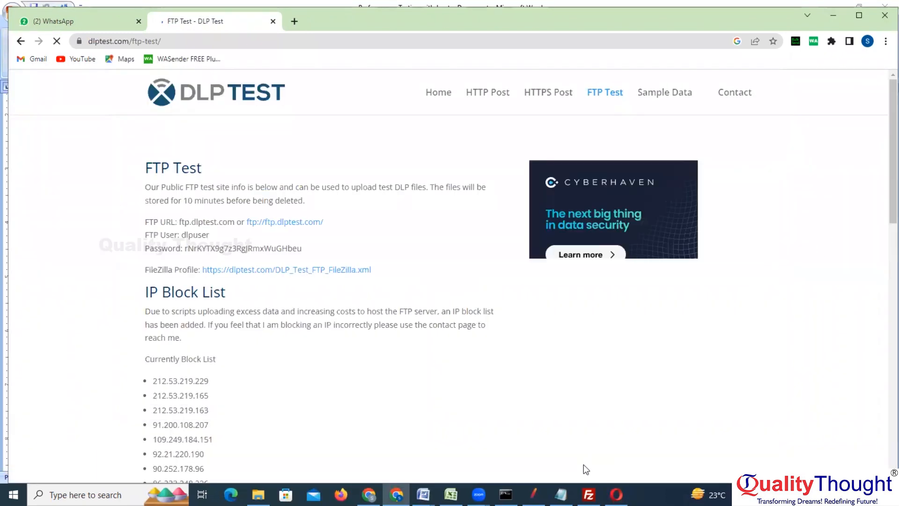
{"action": "left_click", "coordinate": [588, 494]}
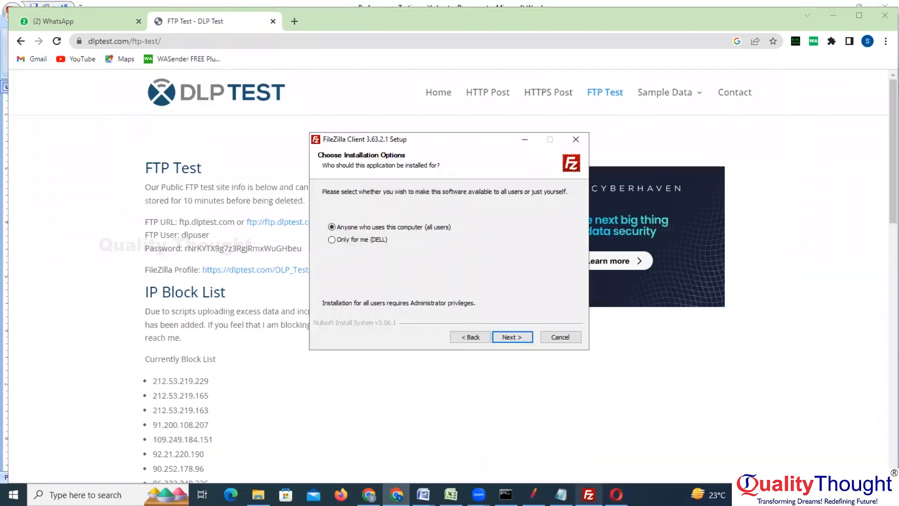
{"action": "left_click", "coordinate": [513, 337]}
{"action": "left_click", "coordinate": [513, 338]}
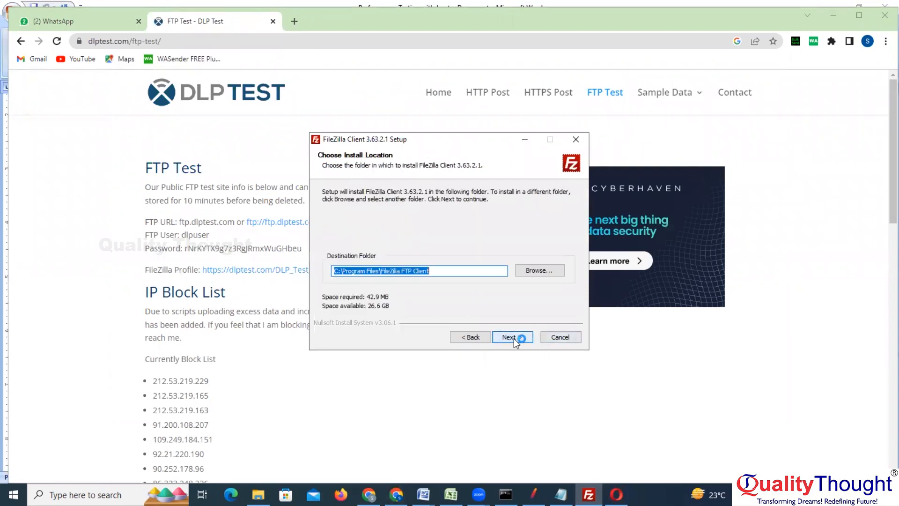
{"action": "left_click", "coordinate": [576, 341]}
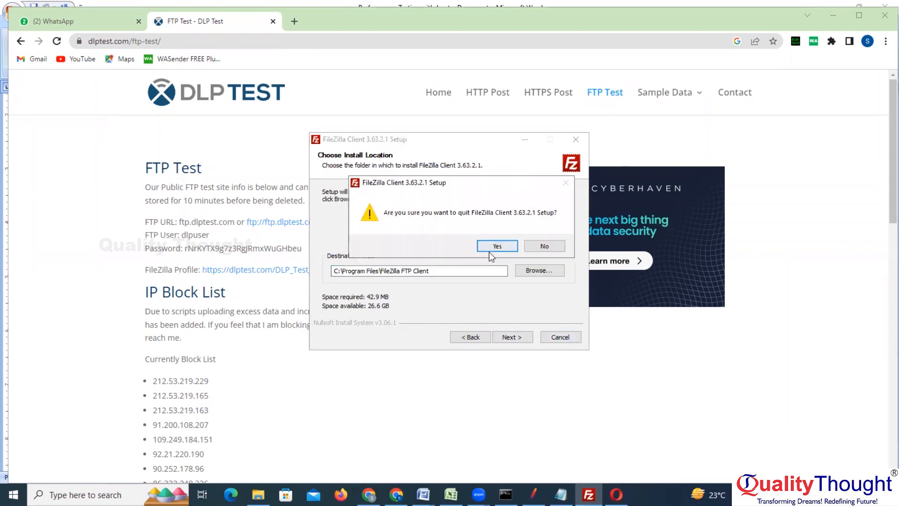
{"action": "left_click", "coordinate": [487, 284]}
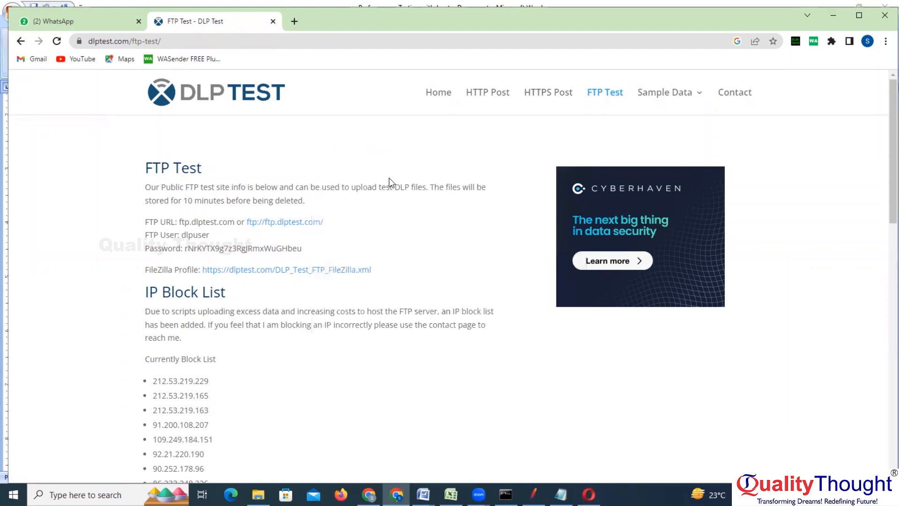
Step: Copy the FileZilla win64 download link from the Word document and open it in a new Chrome tab
{"action": "key", "text": "alt+Tab"}
{"action": "key", "text": "alt+Tab"}
{"action": "left_click_drag", "start_coordinate": [534, 102], "coordinate": [283, 172]}
{"action": "key", "text": "ctrl+c"}
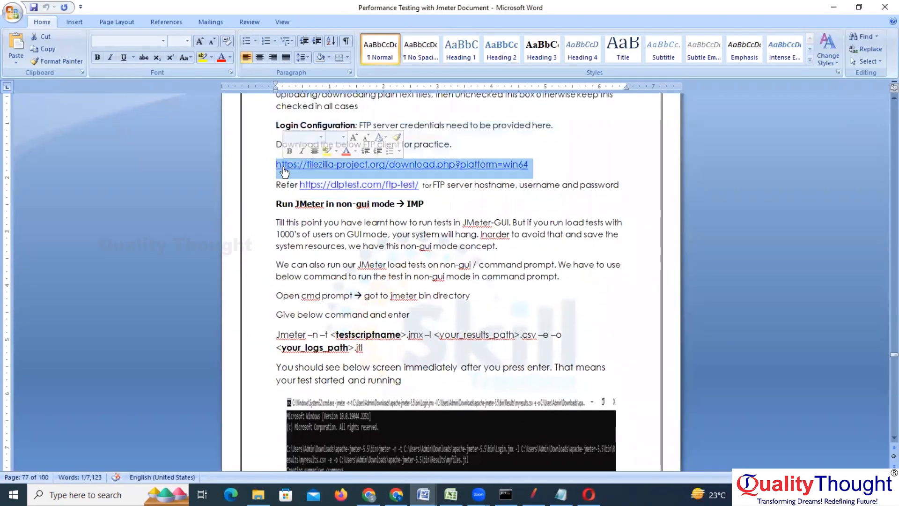
{"action": "key", "text": "alt+Tab"}
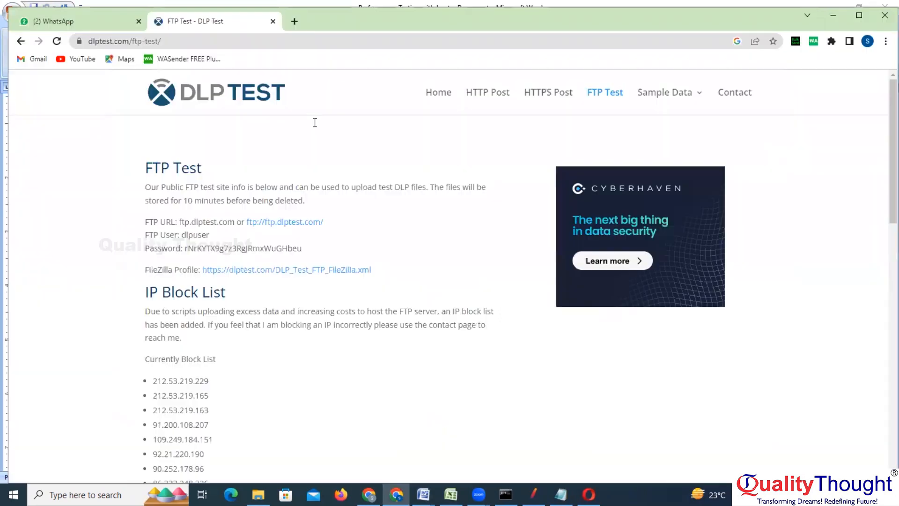
{"action": "left_click", "coordinate": [292, 24]}
{"action": "key", "text": "ctrl+v"}
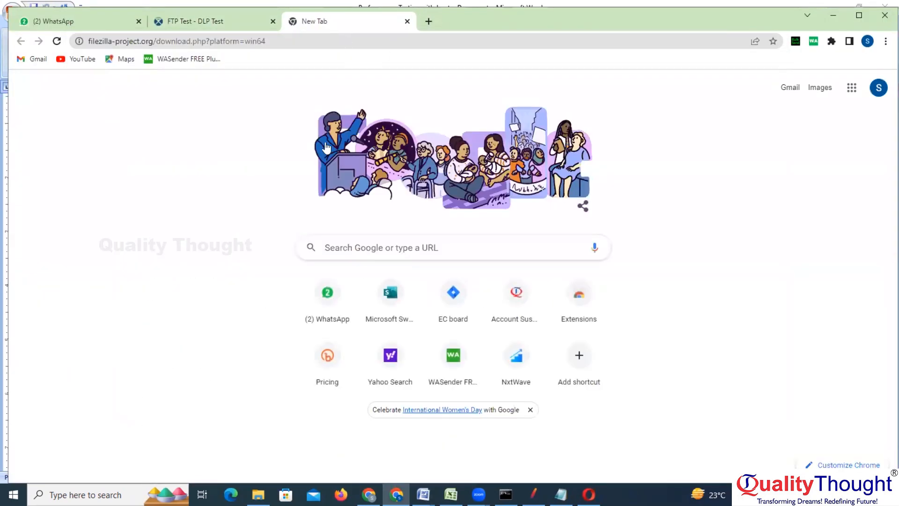
{"action": "key", "text": "Return"}
Step: Download the standard FileZilla edition, launch its installer and dismiss the manual offer on the page
{"action": "left_click", "coordinate": [223, 302]}
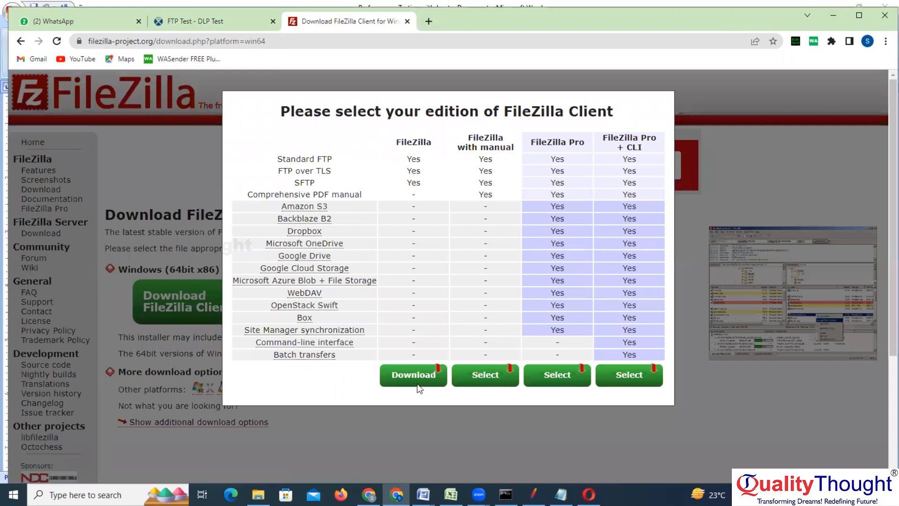
{"action": "left_click", "coordinate": [410, 375]}
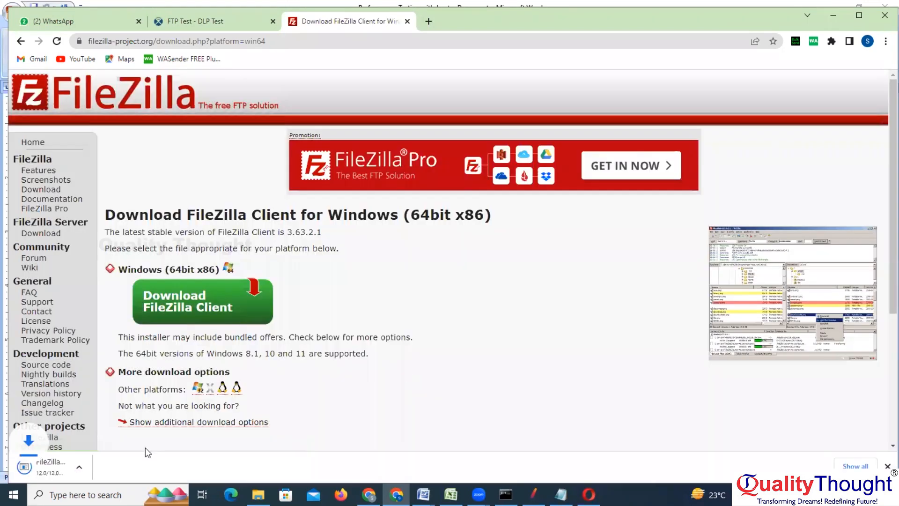
{"action": "left_click", "coordinate": [55, 468]}
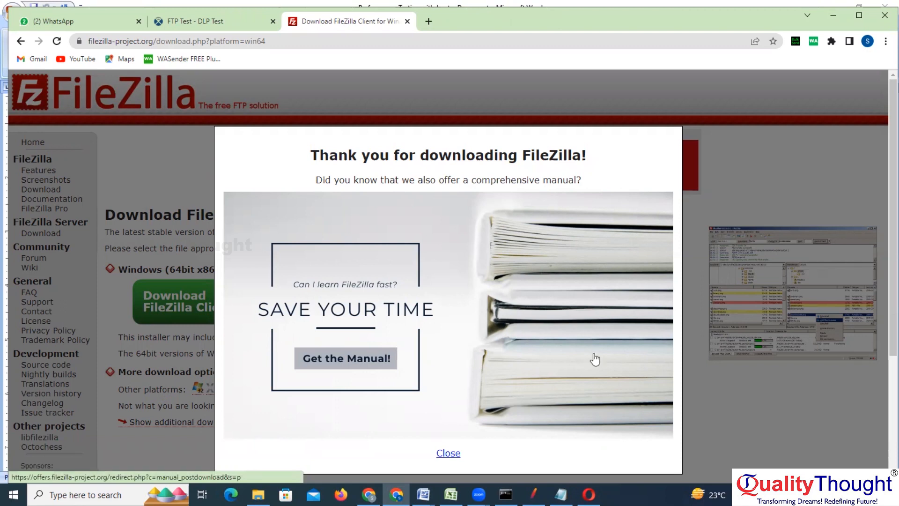
{"action": "left_click", "coordinate": [447, 453]}
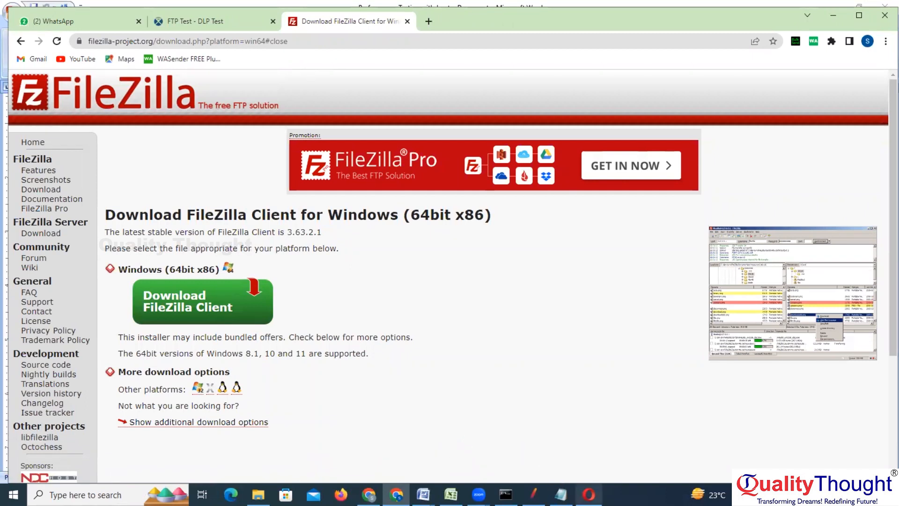
Step: Accept the license and install FileZilla Client for all users in C:\Program Files\FileZilla FTP Client, closing the Opera window
{"action": "left_click", "coordinate": [589, 494]}
{"action": "left_click", "coordinate": [726, 72]}
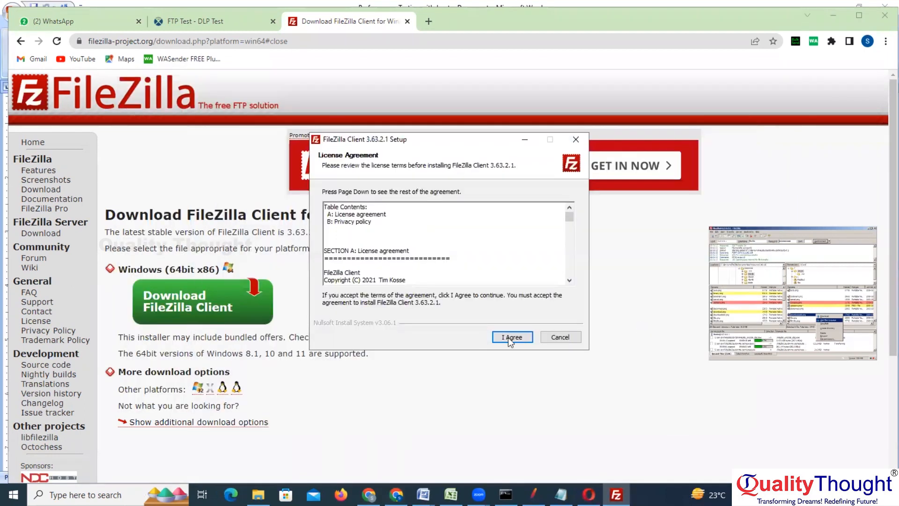
{"action": "left_click", "coordinate": [509, 338]}
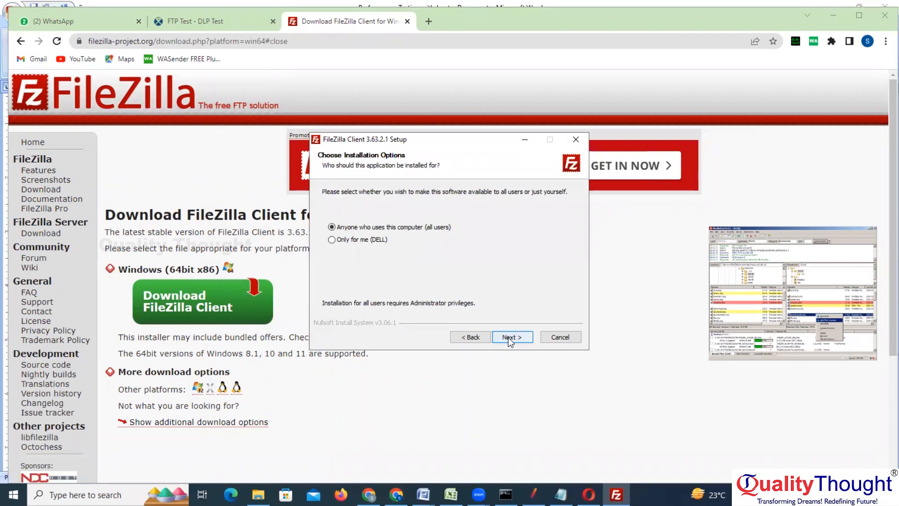
{"action": "left_click", "coordinate": [509, 337]}
{"action": "left_click", "coordinate": [509, 337]}
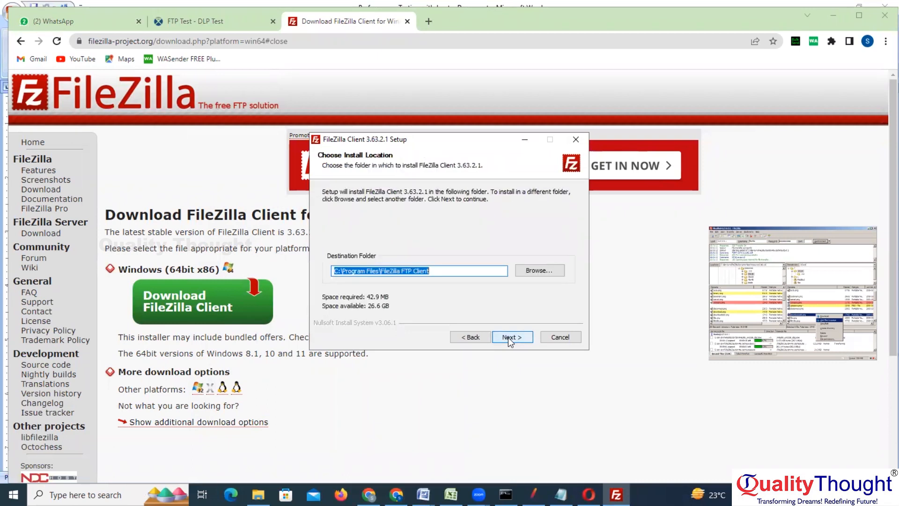
{"action": "left_click", "coordinate": [509, 337]}
{"action": "left_click", "coordinate": [509, 337]}
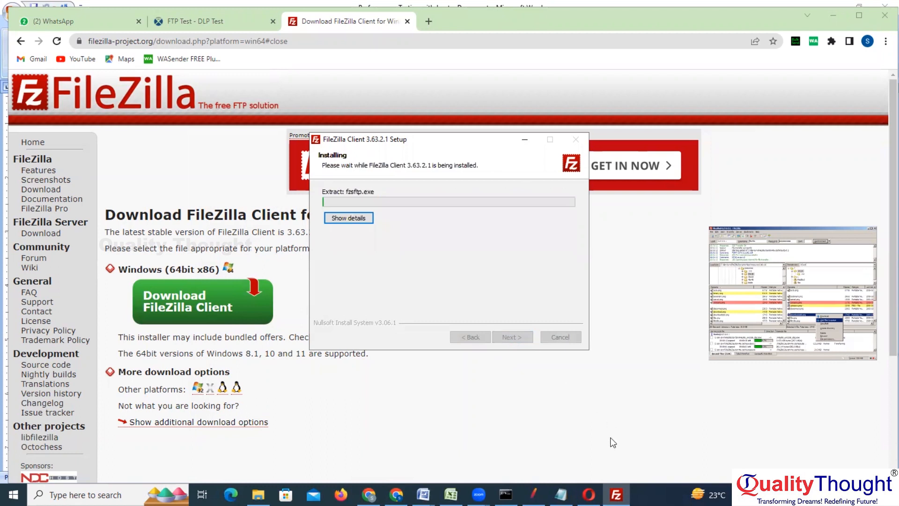
{"action": "mouse_move", "coordinate": [588, 494]}
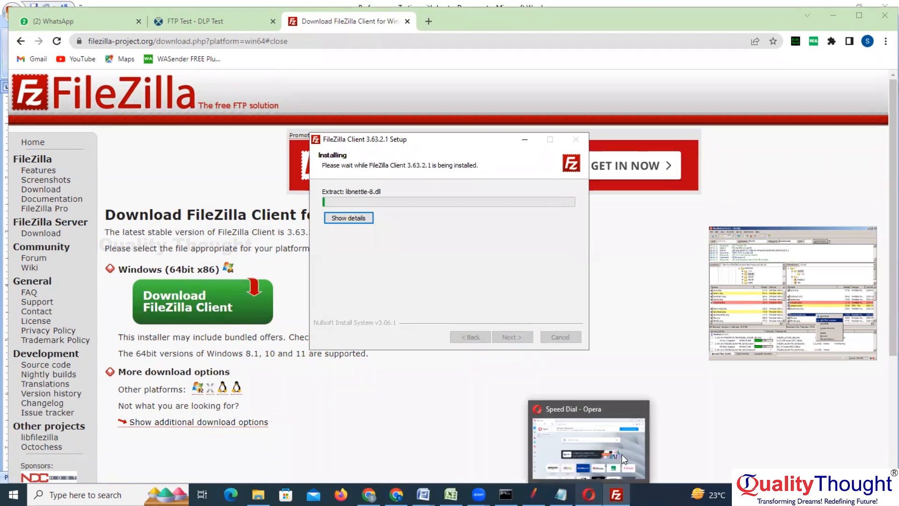
{"action": "left_click", "coordinate": [639, 413]}
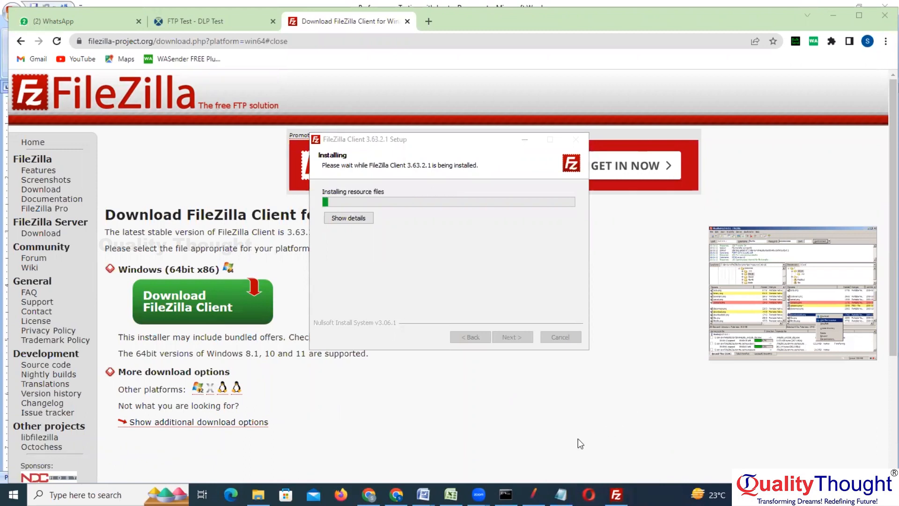
{"action": "left_click", "coordinate": [533, 494]}
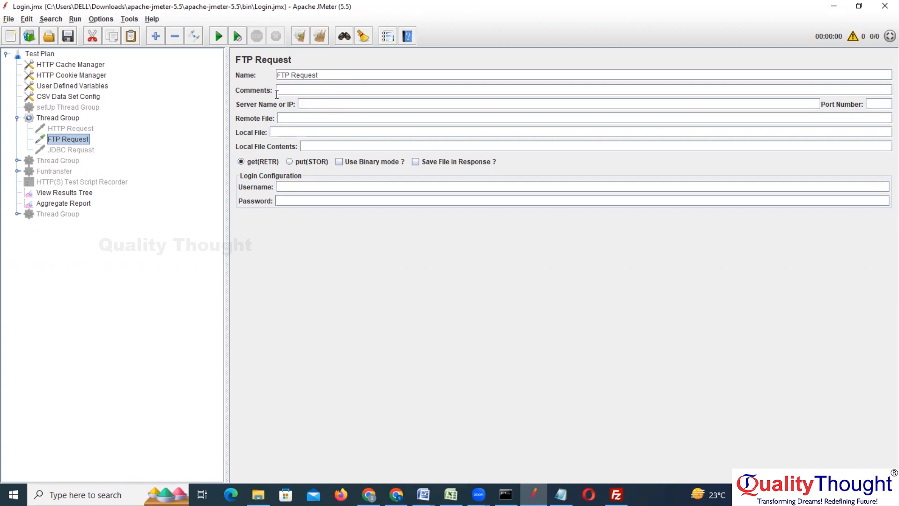
{"action": "left_click", "coordinate": [339, 108]}
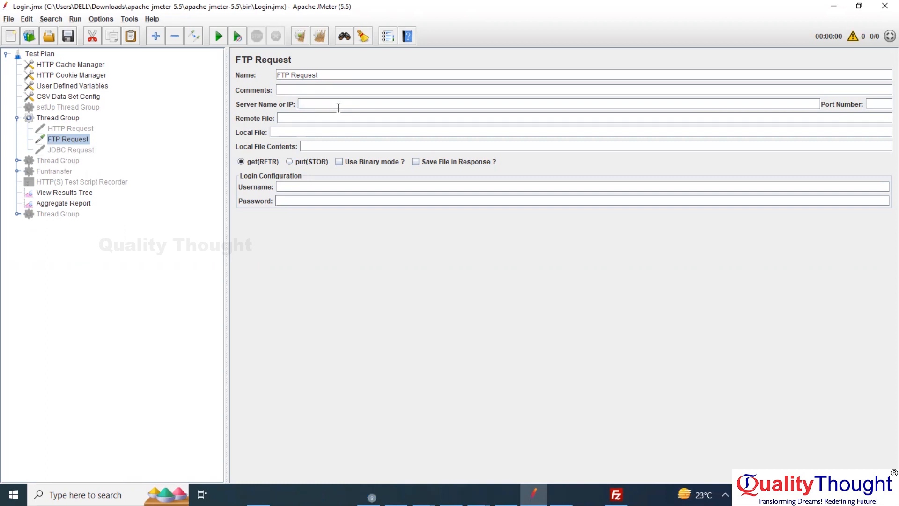
{"action": "left_click", "coordinate": [298, 120]}
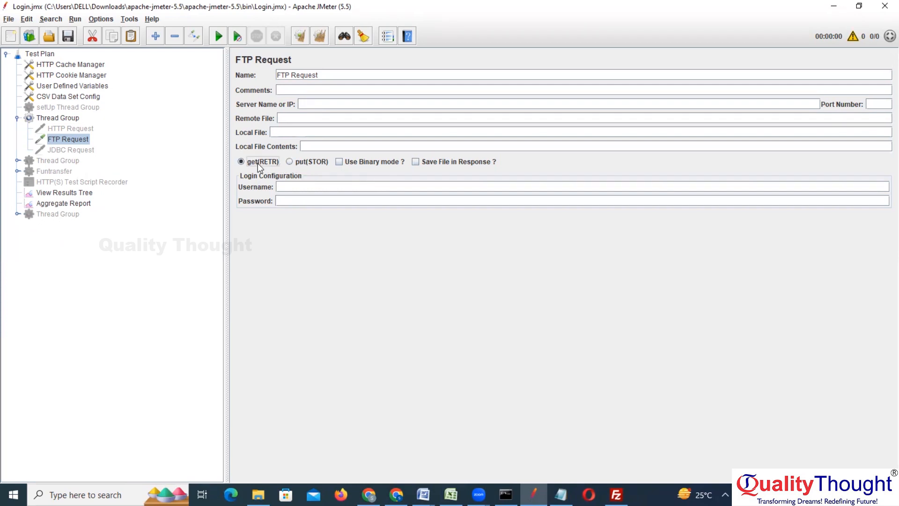
{"action": "left_click", "coordinate": [321, 168]}
{"action": "left_click", "coordinate": [251, 160]}
{"action": "left_click", "coordinate": [310, 189]}
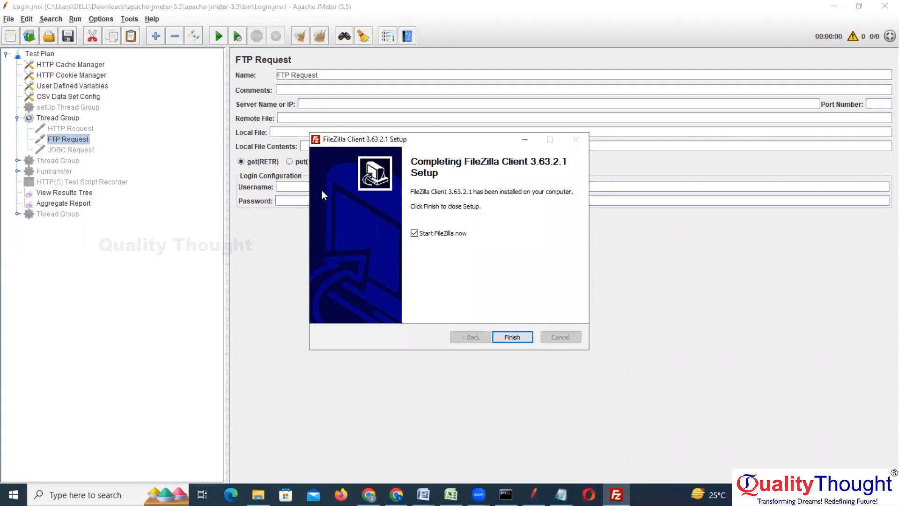
Step: Finish the FileZilla setup with the option to start it now, and dismiss the welcome dialog
{"action": "left_click", "coordinate": [502, 339]}
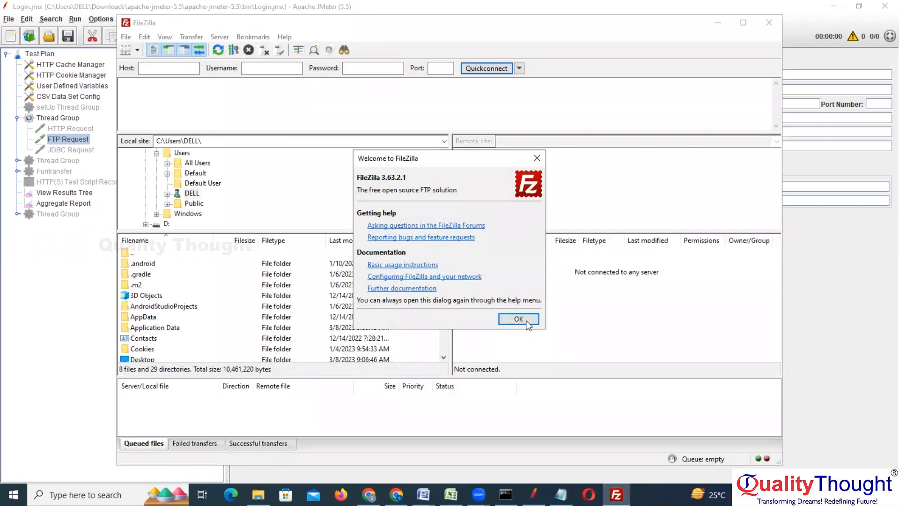
{"action": "left_click", "coordinate": [518, 319]}
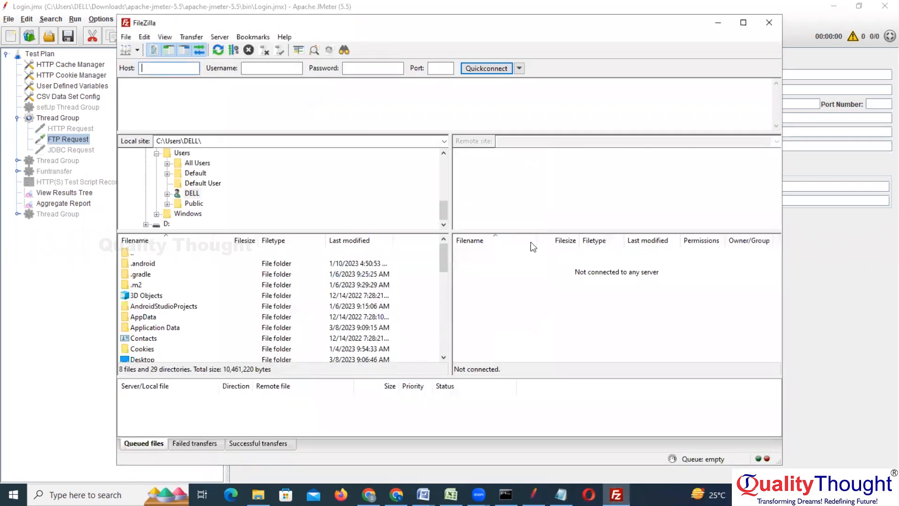
Step: Copy the address ftp.dlptest.com from the DLP Test page in Chrome and enter it as the host in FileZilla
{"action": "key", "text": "alt+Tab"}
{"action": "key", "text": "alt+Tab"}
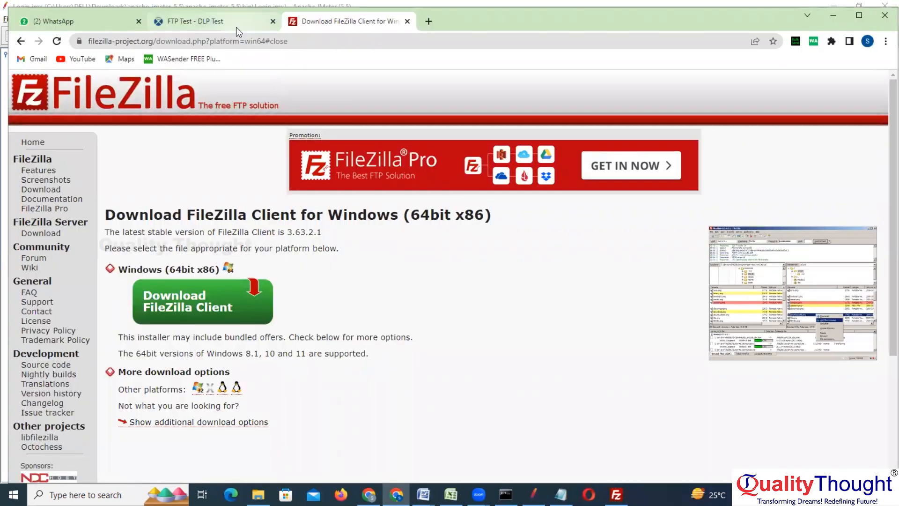
{"action": "left_click", "coordinate": [236, 27]}
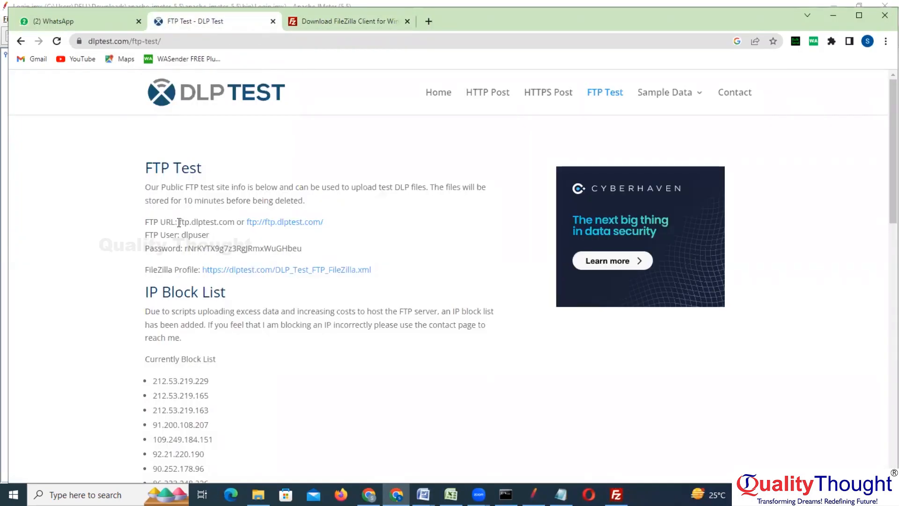
{"action": "left_click_drag", "start_coordinate": [180, 222], "coordinate": [236, 226]}
{"action": "key", "text": "ctrl+c"}
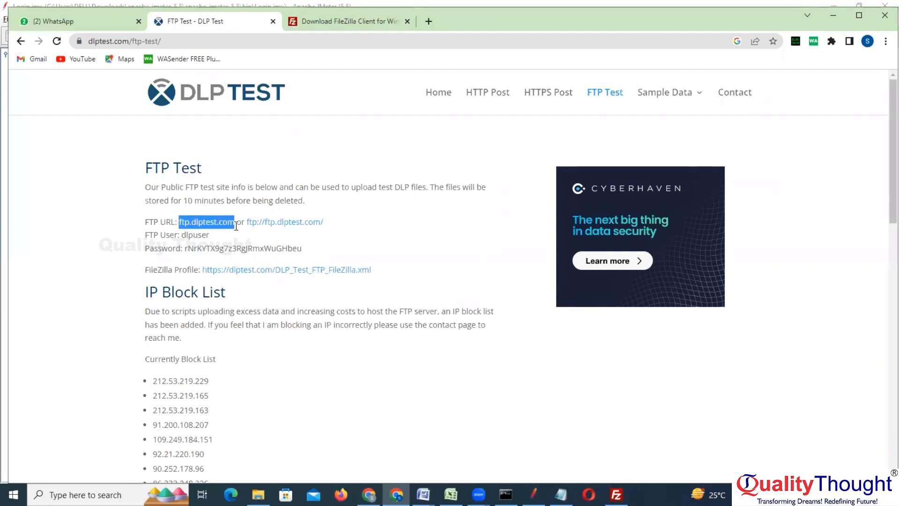
{"action": "key", "text": "alt+Tab"}
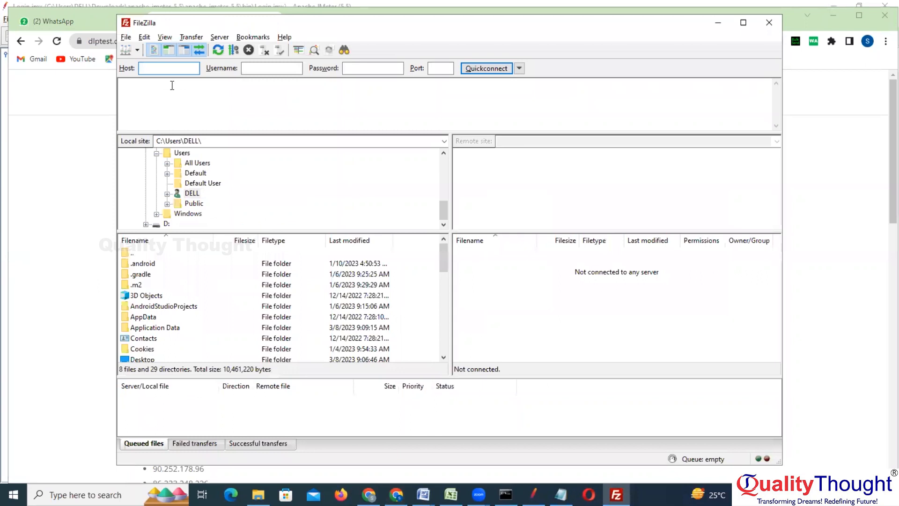
{"action": "key", "text": "ctrl+v"}
Step: Copy the FTP user dlpuser from the DLP Test page and enter it as the username in FileZilla
{"action": "left_click", "coordinate": [297, 68]}
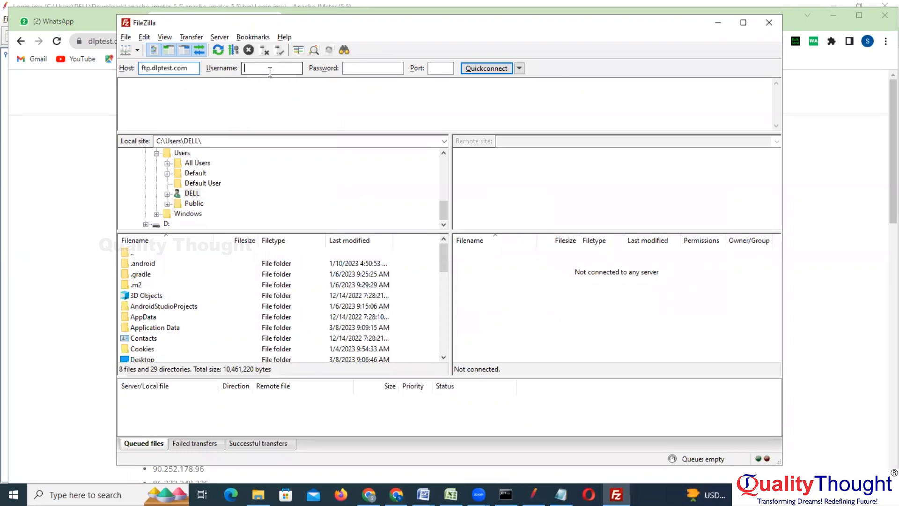
{"action": "key", "text": "alt+Tab"}
{"action": "double_click", "coordinate": [192, 236]}
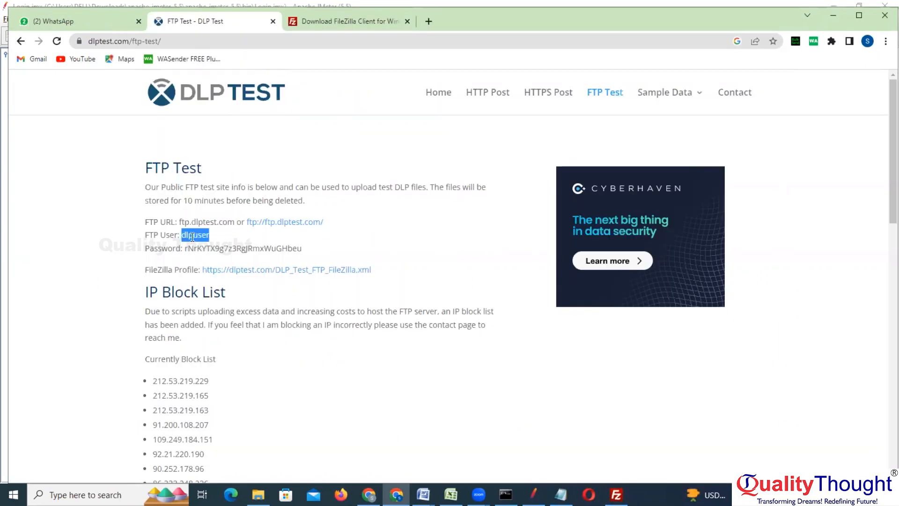
{"action": "key", "text": "ctrl+c"}
{"action": "key", "text": "alt+Tab"}
{"action": "key", "text": "ctrl+v"}
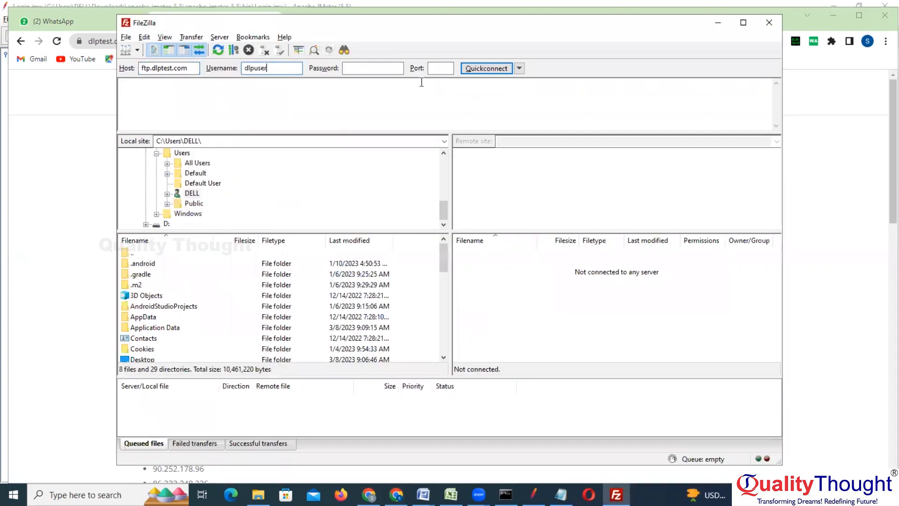
Step: Copy the FTP password from the DLP Test page and enter it in FileZilla's password field
{"action": "left_click", "coordinate": [388, 66]}
{"action": "key", "text": "alt+Tab"}
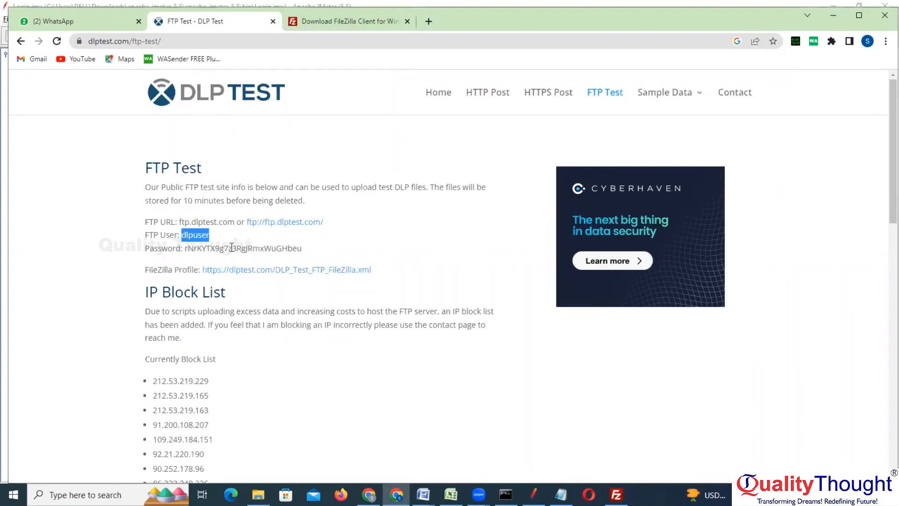
{"action": "double_click", "coordinate": [231, 248]}
{"action": "key", "text": "ctrl+c"}
{"action": "key", "text": "alt+Tab"}
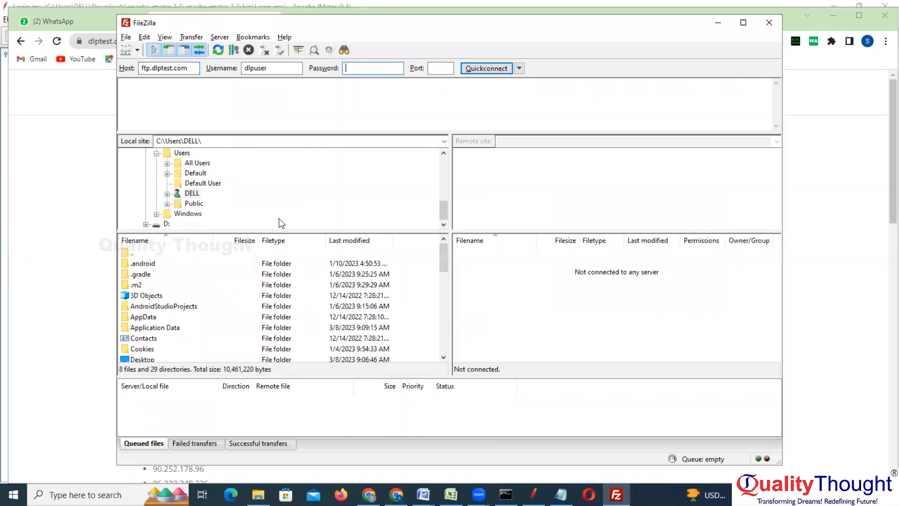
{"action": "key", "text": "ctrl+v"}
Step: Connect to the FTP server with passwords saved, trusting its certificate in future sessions and on the alternative hostnames, and maximize the window
{"action": "left_click", "coordinate": [481, 70]}
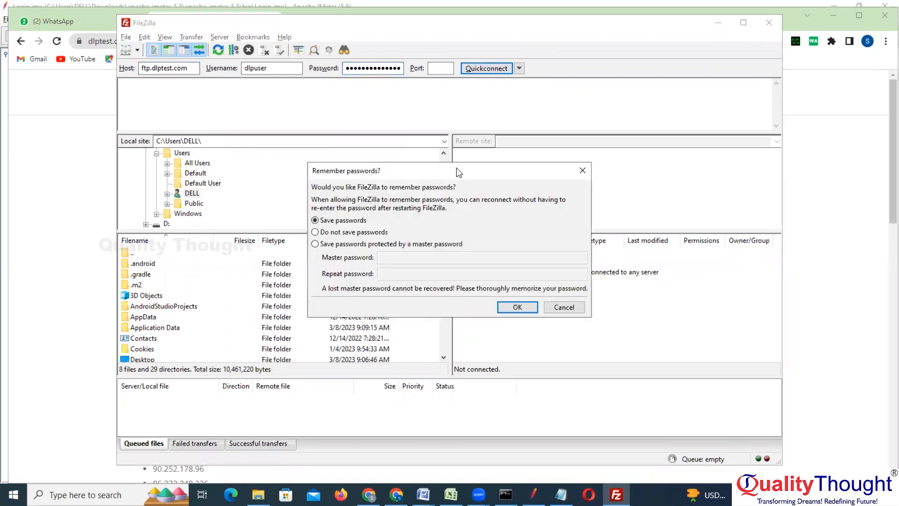
{"action": "left_click_drag", "start_coordinate": [457, 172], "coordinate": [395, 98]}
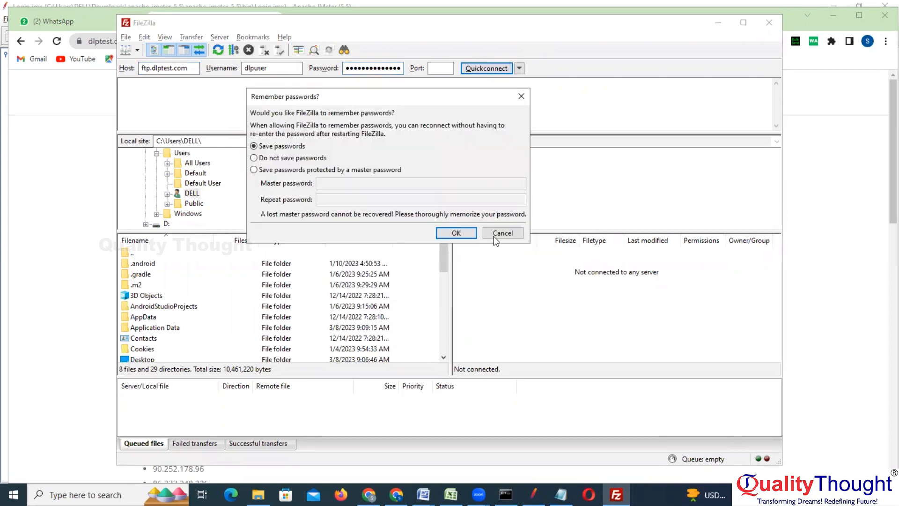
{"action": "left_click", "coordinate": [465, 236]}
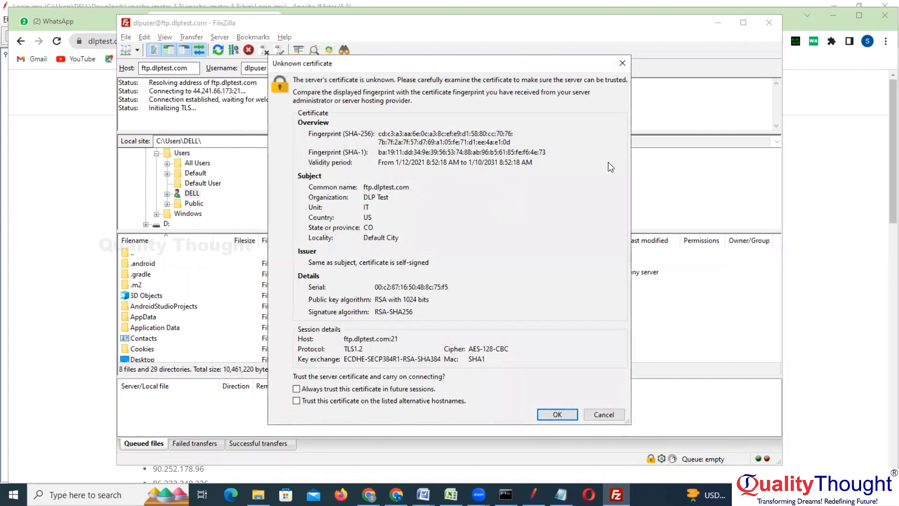
{"action": "left_click", "coordinate": [420, 391]}
{"action": "left_click", "coordinate": [416, 401]}
{"action": "left_click", "coordinate": [545, 415]}
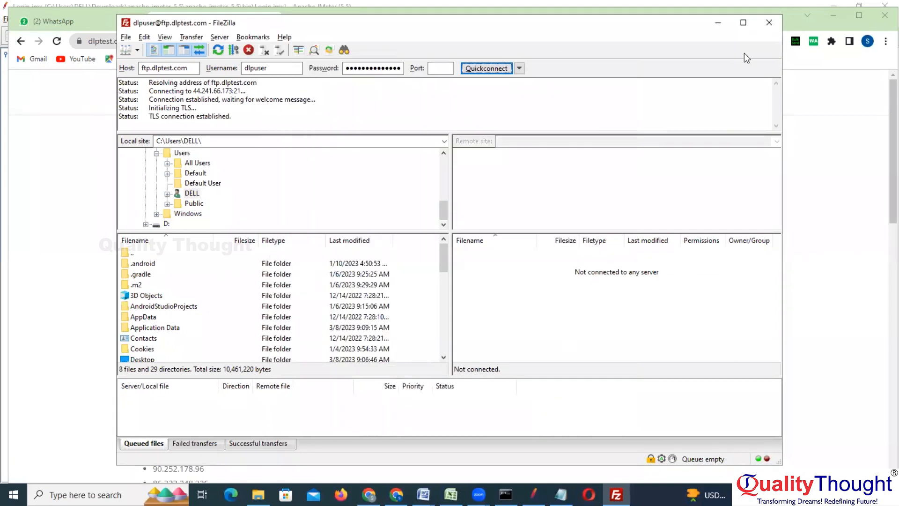
{"action": "left_click", "coordinate": [742, 22]}
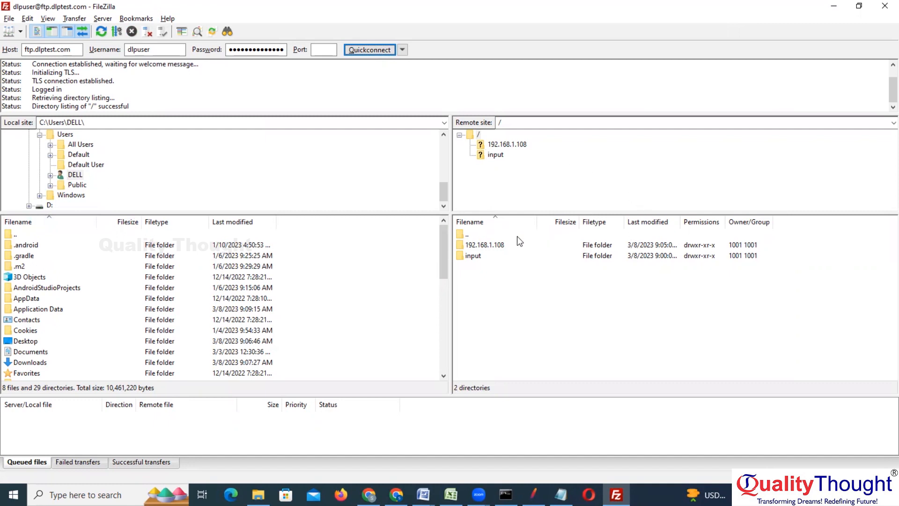
Step: Download archive_csv.zip from the server's input folder into the local Downloads folder and check the transfer status in the log
{"action": "left_click", "coordinate": [492, 155]}
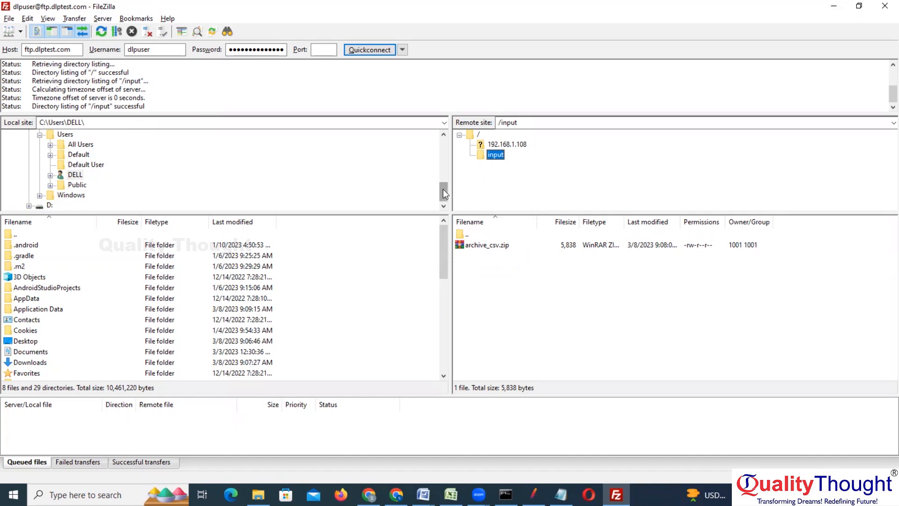
{"action": "left_click_drag", "start_coordinate": [443, 189], "coordinate": [443, 146]}
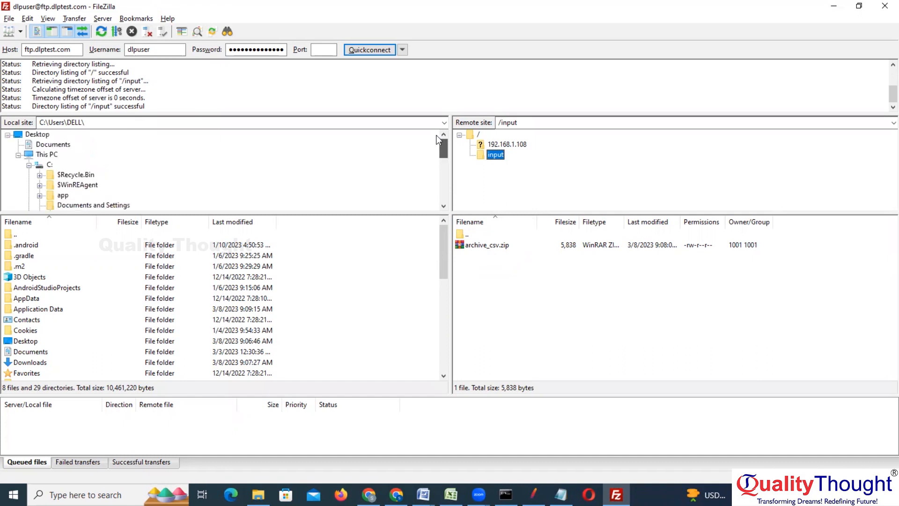
{"action": "left_click", "coordinate": [53, 144]}
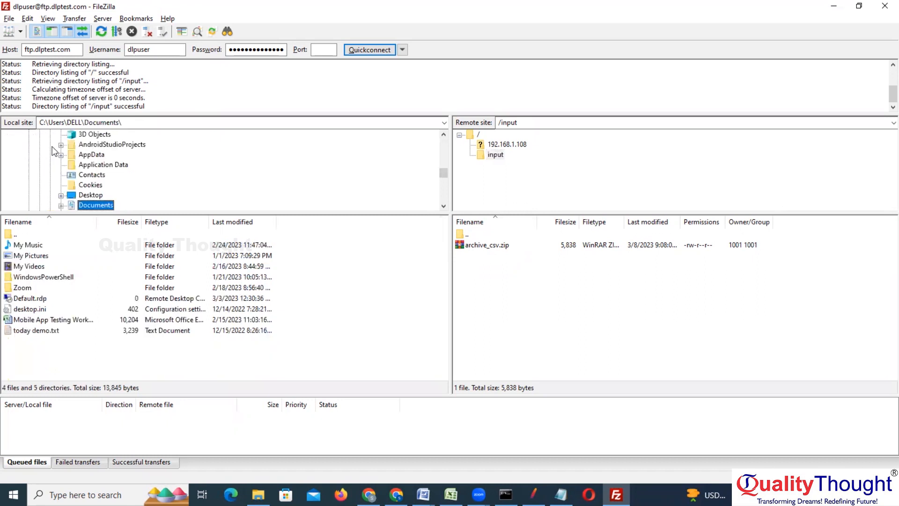
{"action": "left_click", "coordinate": [444, 207]}
{"action": "left_click", "coordinate": [443, 207]}
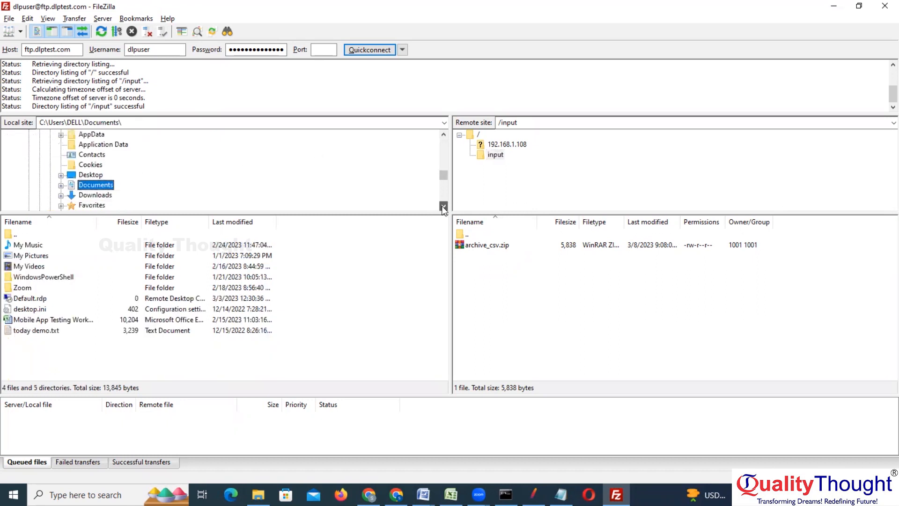
{"action": "left_click", "coordinate": [498, 248]}
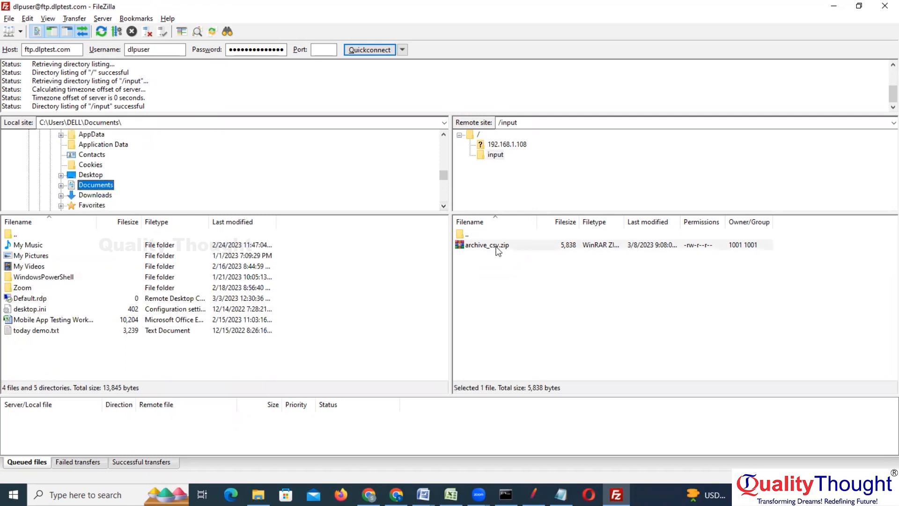
{"action": "left_click_drag", "start_coordinate": [496, 248], "coordinate": [94, 195]}
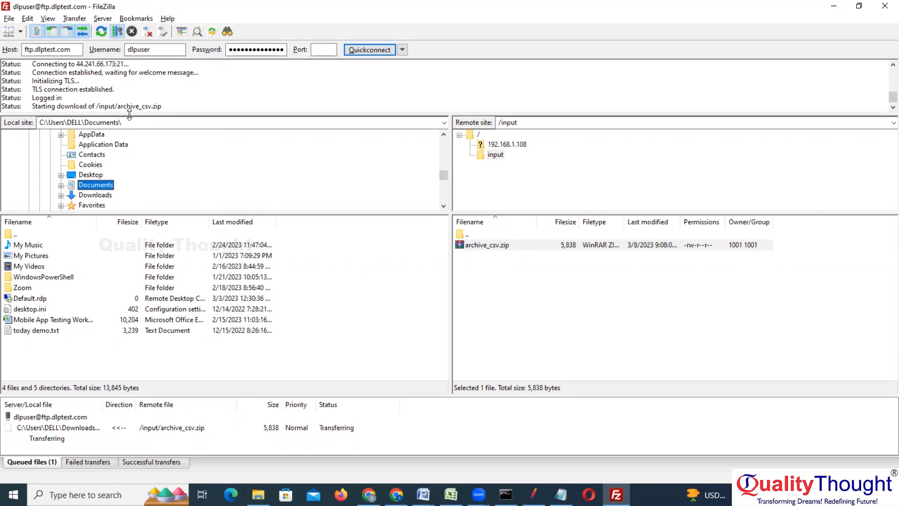
{"action": "left_click_drag", "start_coordinate": [67, 106], "coordinate": [187, 109]}
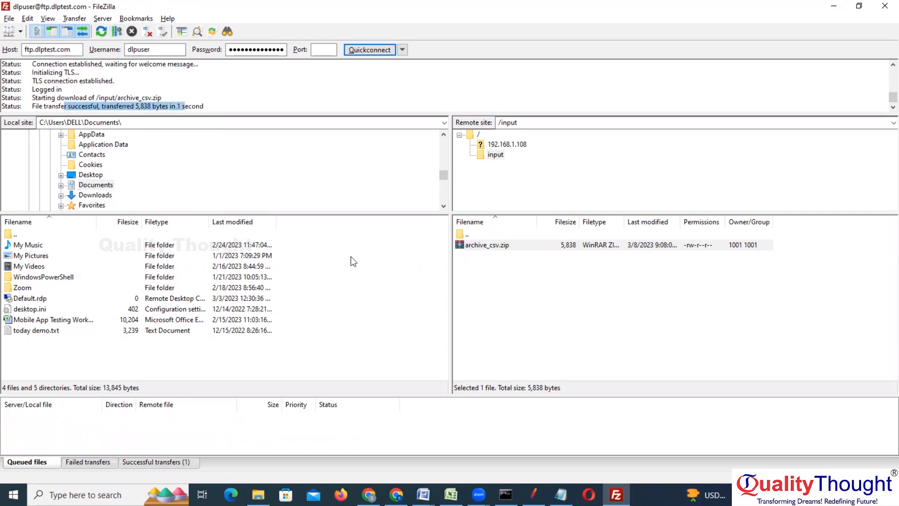
Step: Switch to File Explorer and delete the downloaded archive_csv file from the Downloads folder
{"action": "left_click", "coordinate": [258, 494]}
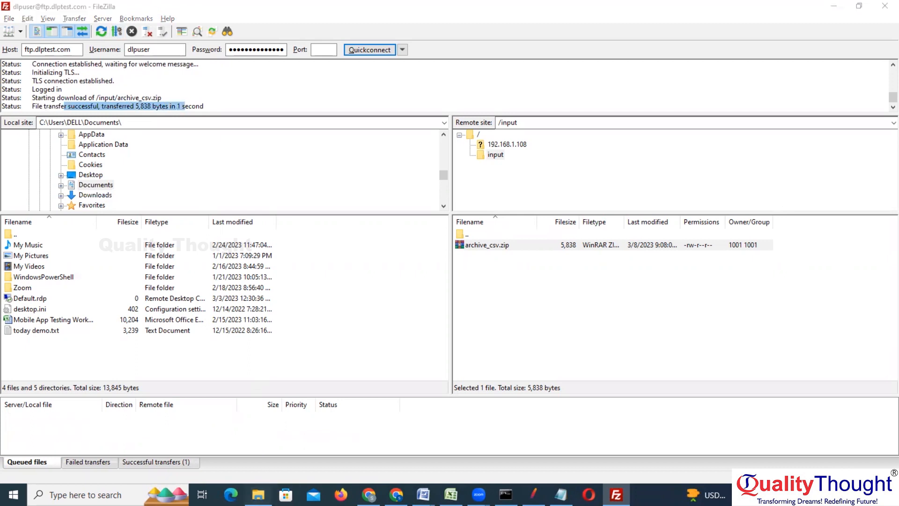
{"action": "left_click", "coordinate": [136, 114]}
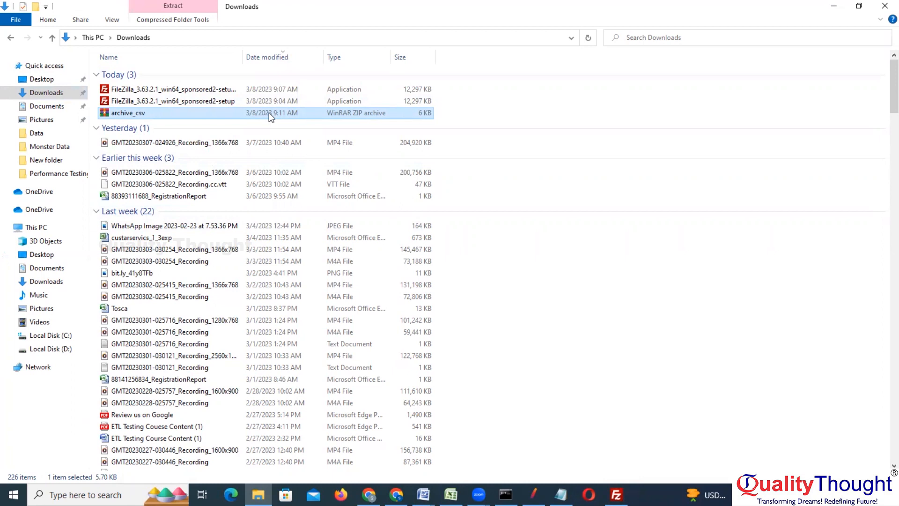
{"action": "key", "text": "Delete"}
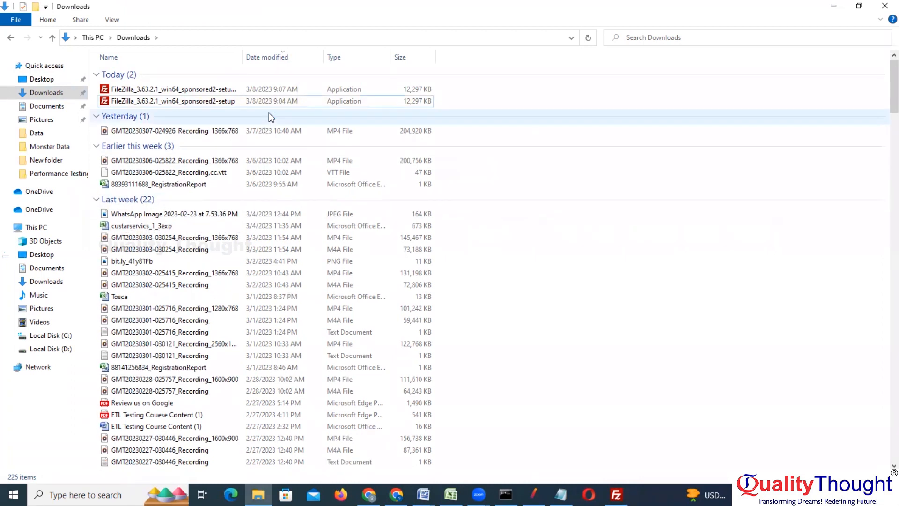
Step: Switch back to FileZilla and upload today demo.txt from the local Documents folder to the server's input folder
{"action": "key", "text": "alt+Tab"}
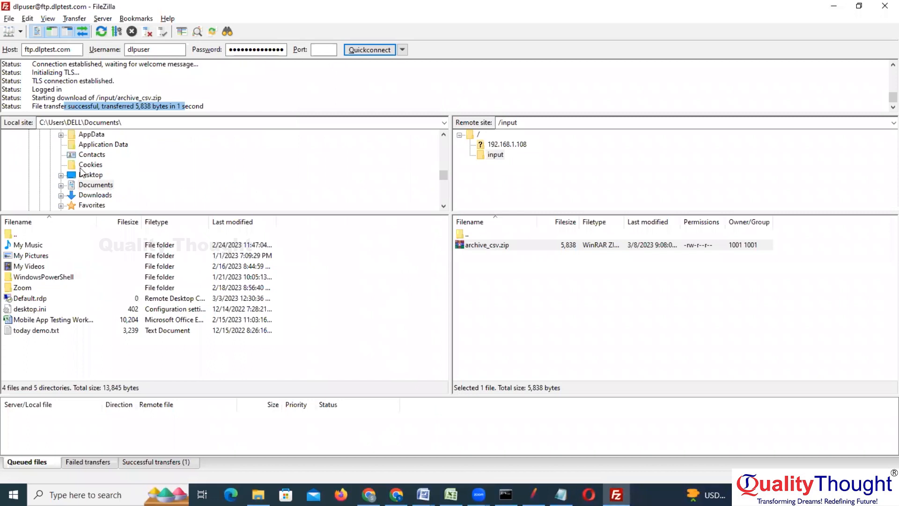
{"action": "left_click", "coordinate": [60, 185]}
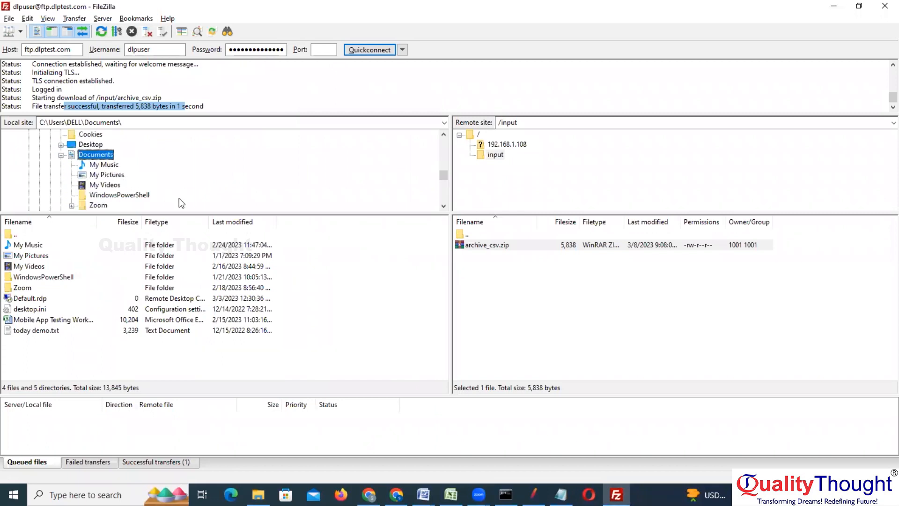
{"action": "left_click", "coordinate": [62, 155]}
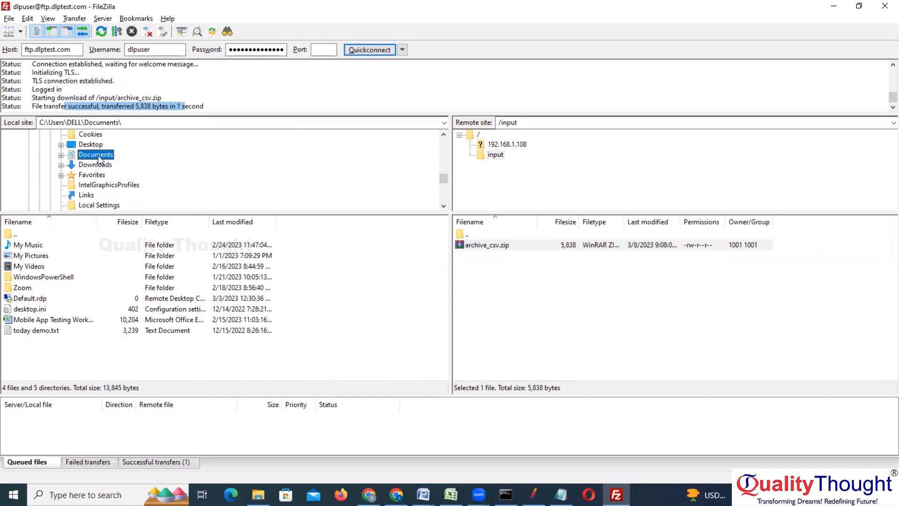
{"action": "left_click", "coordinate": [28, 330]}
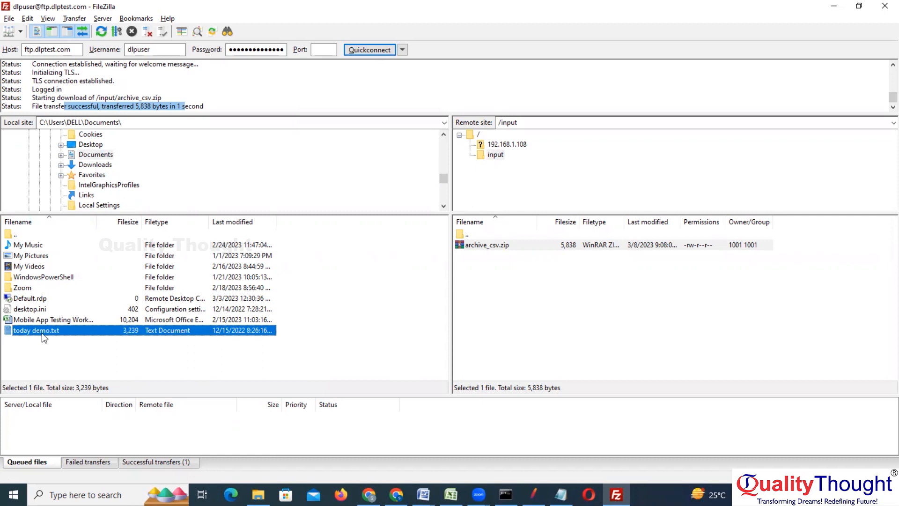
{"action": "left_click_drag", "start_coordinate": [44, 333], "coordinate": [487, 261]}
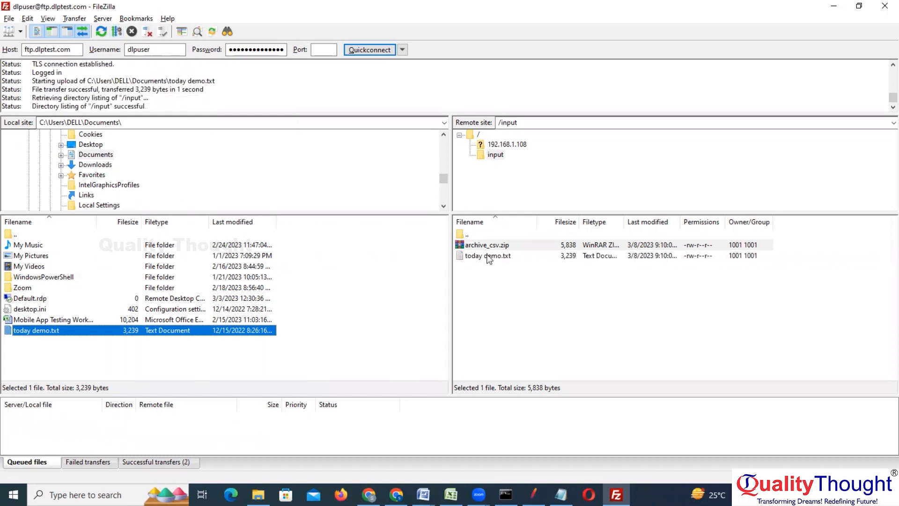
Step: Try to delete today demo.txt from the server's input folder
{"action": "left_click", "coordinate": [487, 256]}
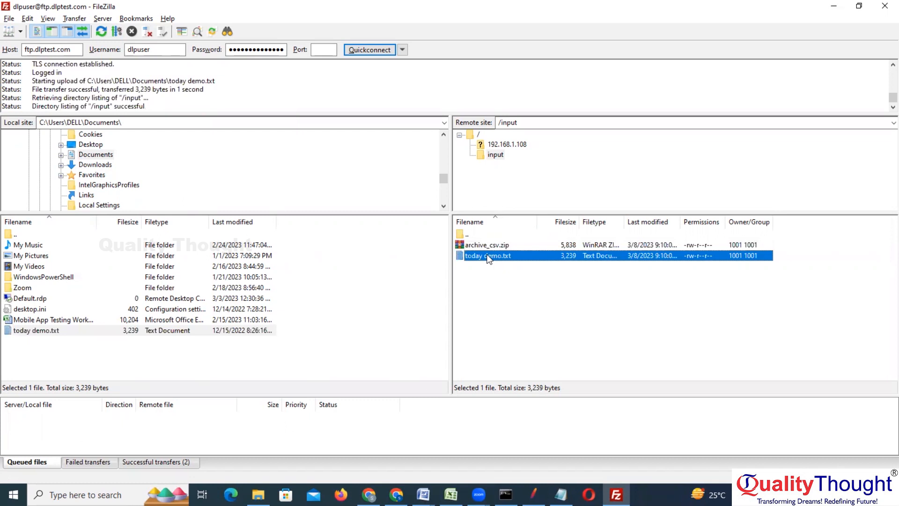
{"action": "right_click", "coordinate": [488, 257]}
{"action": "left_click", "coordinate": [529, 359]}
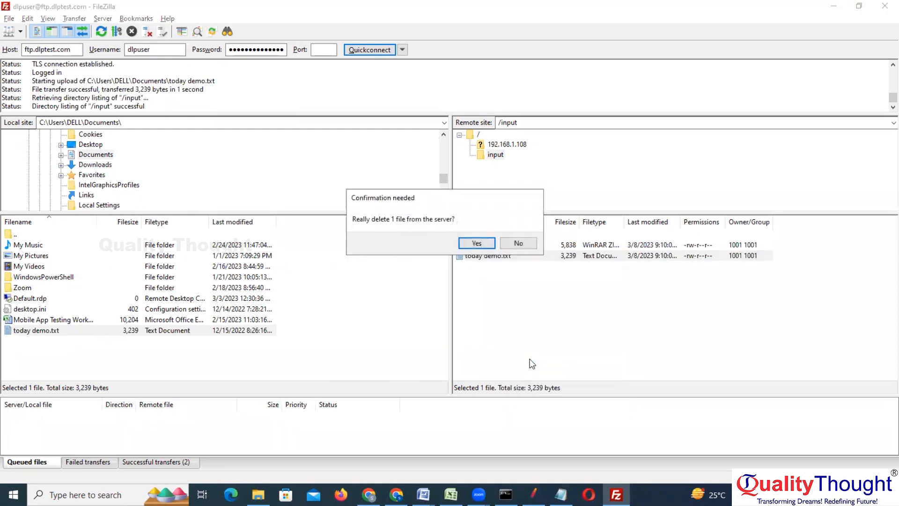
{"action": "left_click", "coordinate": [484, 243]}
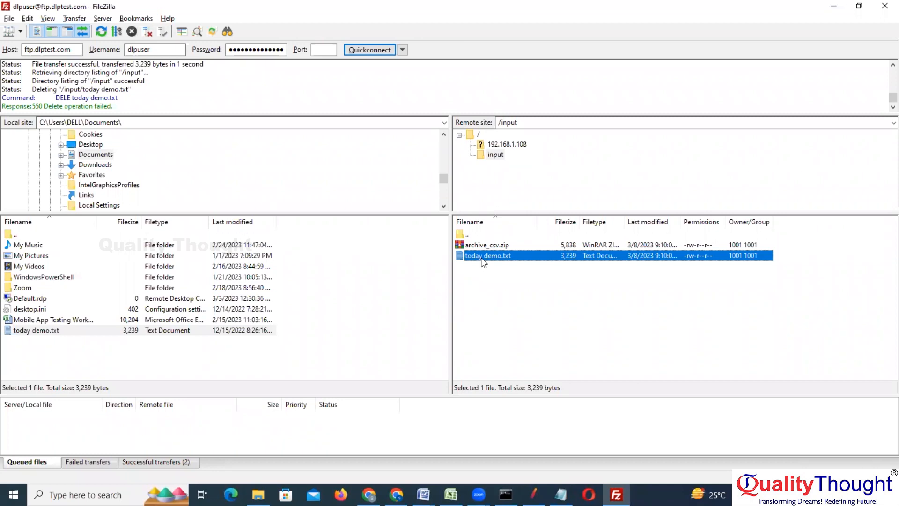
Step: Refresh the file lists and inspect the remote input and 192.168.1.108 folders
{"action": "left_click", "coordinate": [100, 32]}
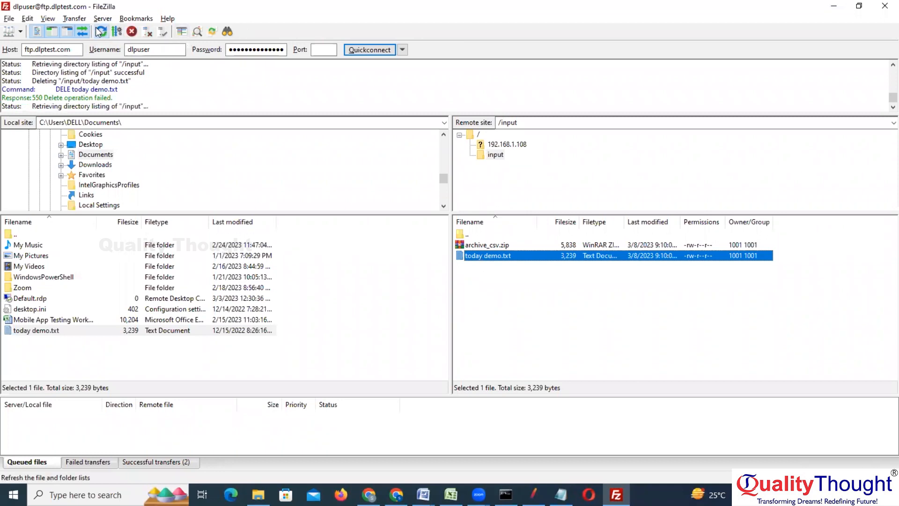
{"action": "left_click", "coordinate": [494, 157]}
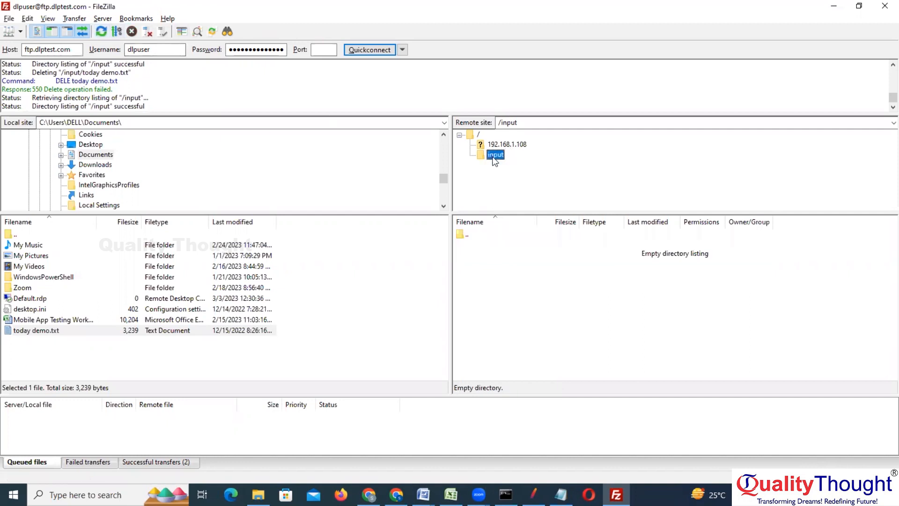
{"action": "key", "text": "Up"}
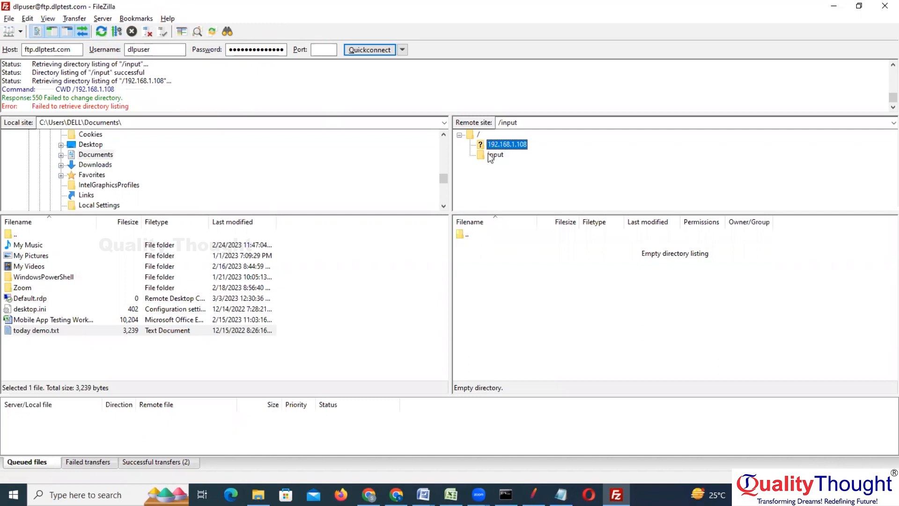
Step: Reopen the server's input folder and refresh its file list to check the stored files
{"action": "left_click", "coordinate": [491, 156]}
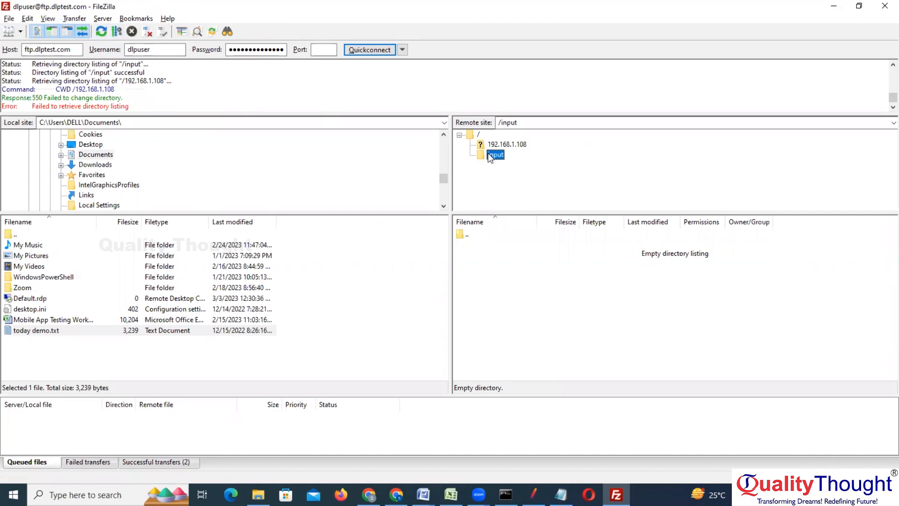
{"action": "left_click", "coordinate": [99, 33]}
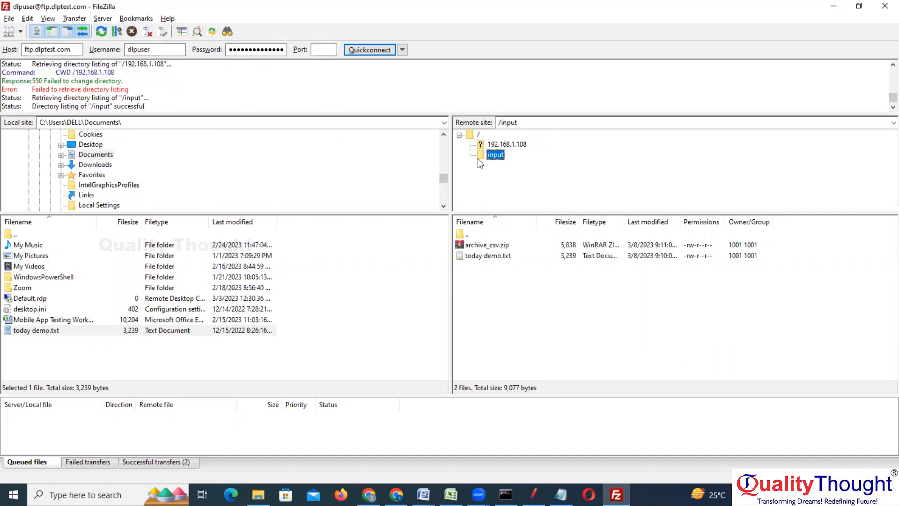
{"action": "left_click", "coordinate": [499, 271]}
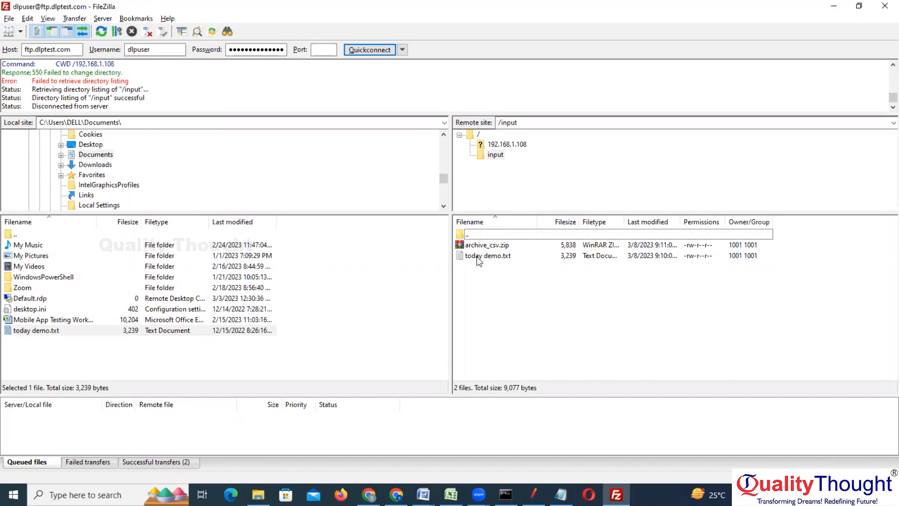
{"action": "left_click", "coordinate": [423, 494]}
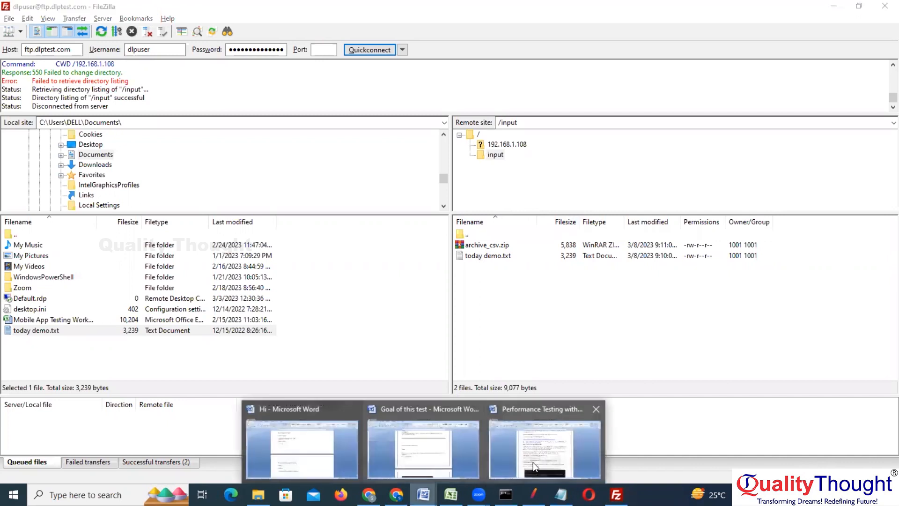
{"action": "left_click", "coordinate": [739, 353]}
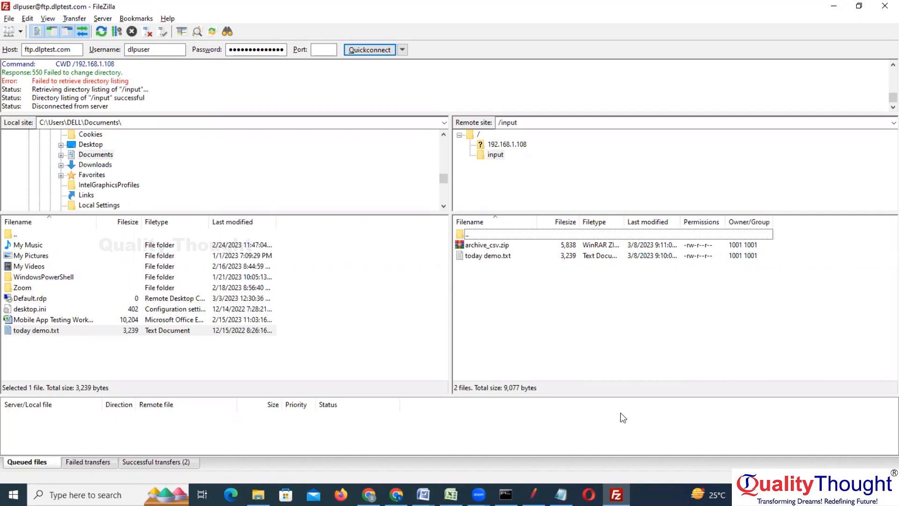
Step: Switch to JMeter and review the Thread Group settings and the FTP Request sampler
{"action": "mouse_move", "coordinate": [534, 494]}
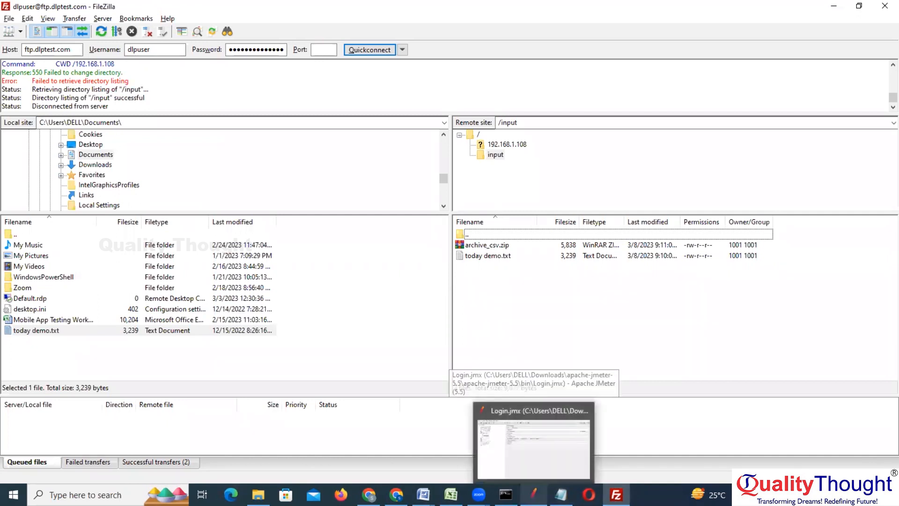
{"action": "left_click", "coordinate": [533, 440]}
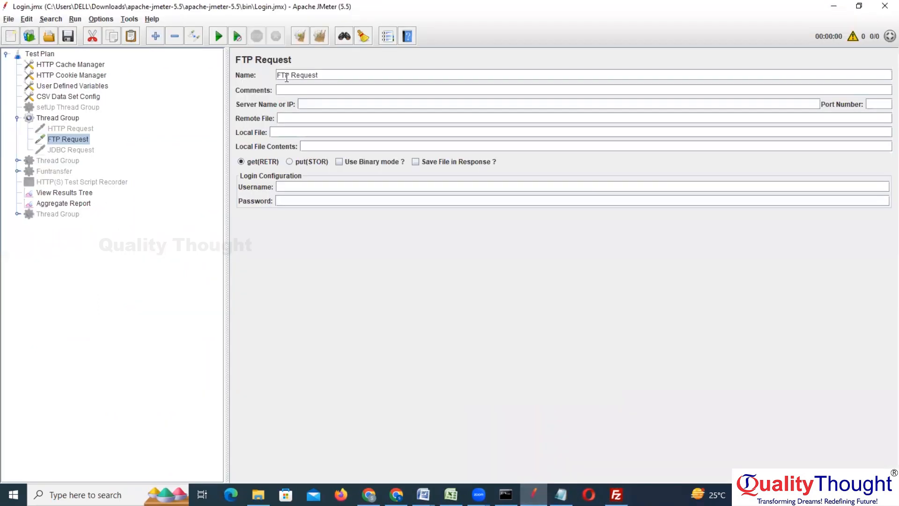
{"action": "left_click", "coordinate": [67, 118]}
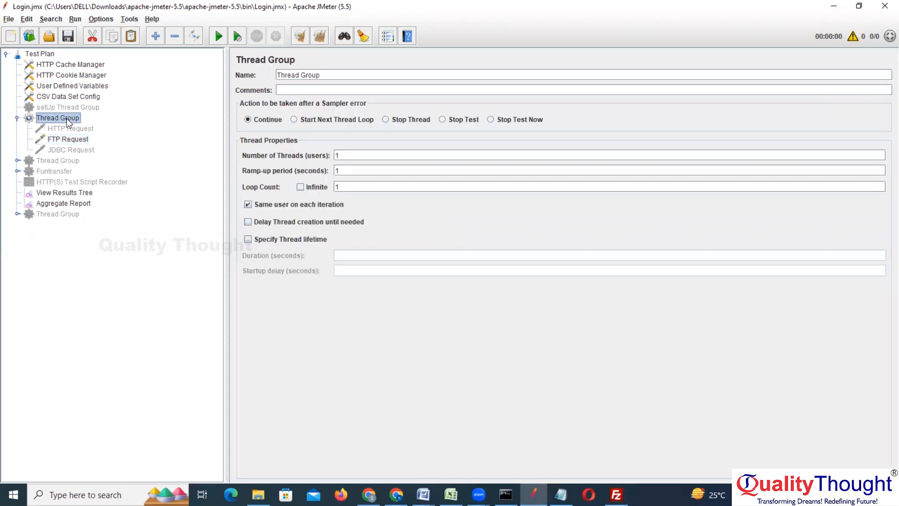
{"action": "left_click", "coordinate": [75, 142]}
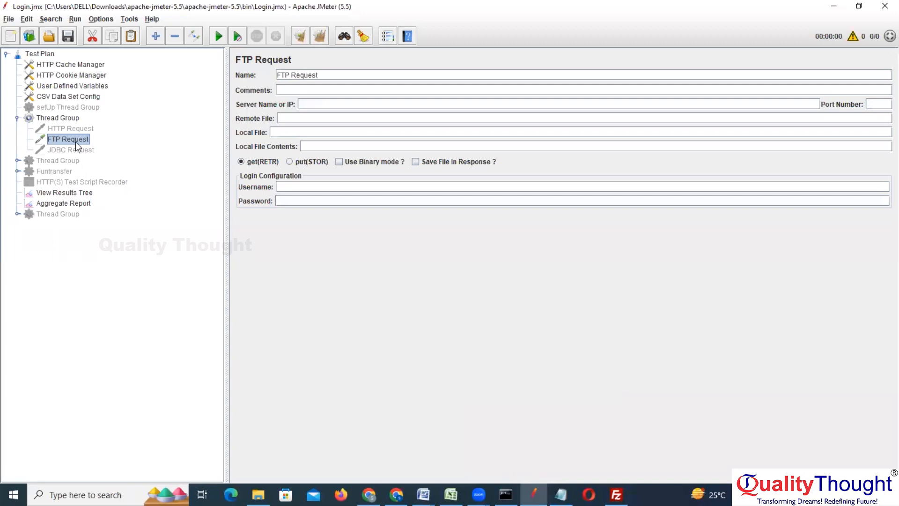
{"action": "left_click", "coordinate": [345, 104]}
{"action": "key", "text": "alt+Tab"}
{"action": "key", "text": "alt+Tab"}
{"action": "key", "text": "alt+Tab"}
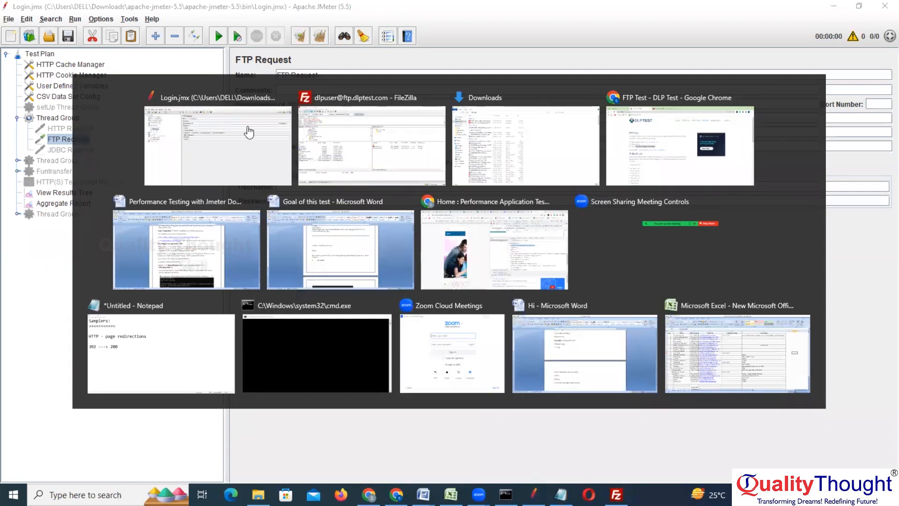
{"action": "left_click_drag", "start_coordinate": [180, 223], "coordinate": [236, 222]}
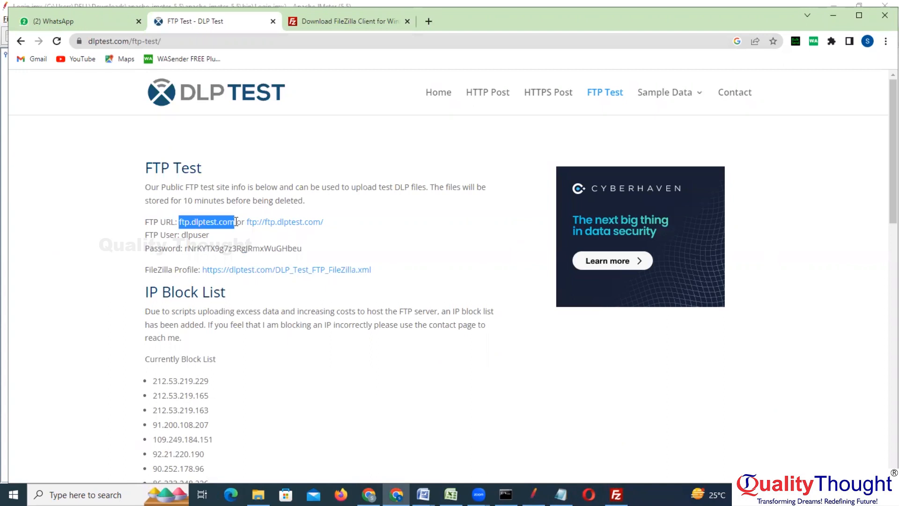
{"action": "key", "text": "ctrl+c"}
{"action": "key", "text": "alt+Tab"}
{"action": "key", "text": "ctrl+v"}
{"action": "left_click", "coordinate": [300, 117]}
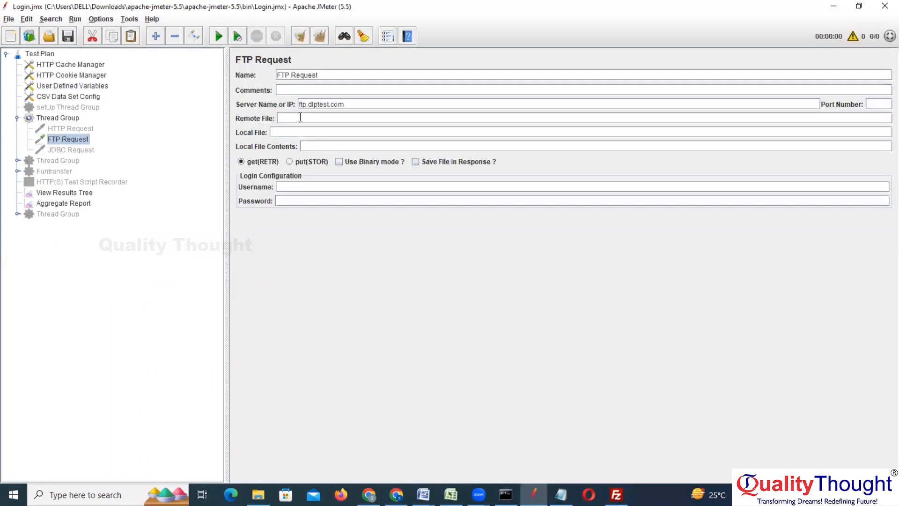
Step: Copy the FTP user dlpuser from the DLP Test page into the FTP Request's Username field
{"action": "key", "text": "alt+Tab"}
{"action": "key", "text": "alt+Tab"}
{"action": "key", "text": "alt+Tab"}
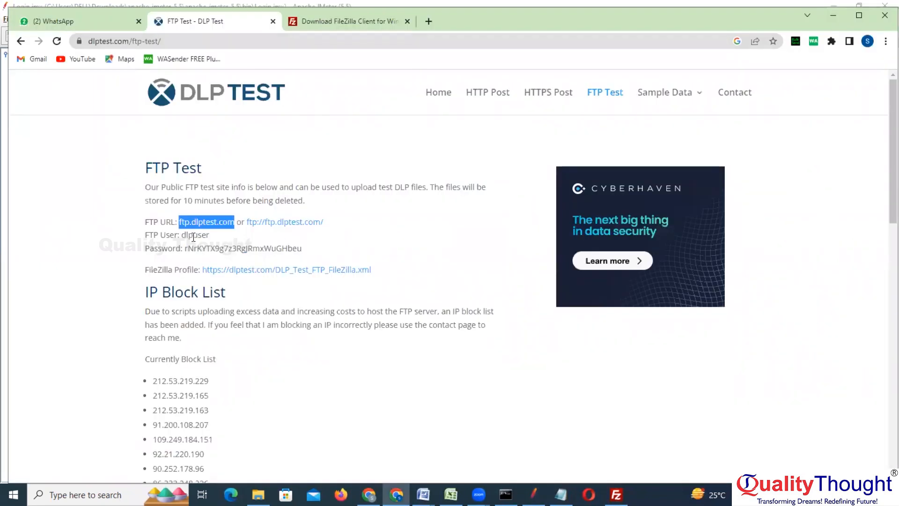
{"action": "double_click", "coordinate": [194, 236]}
{"action": "key", "text": "ctrl+c"}
{"action": "key", "text": "alt+Tab"}
{"action": "left_click", "coordinate": [407, 187]}
{"action": "key", "text": "ctrl+v"}
Step: Copy the FTP password from the DLP Test page into the FTP Request's Password field and choose get(RETR)
{"action": "left_click", "coordinate": [355, 205]}
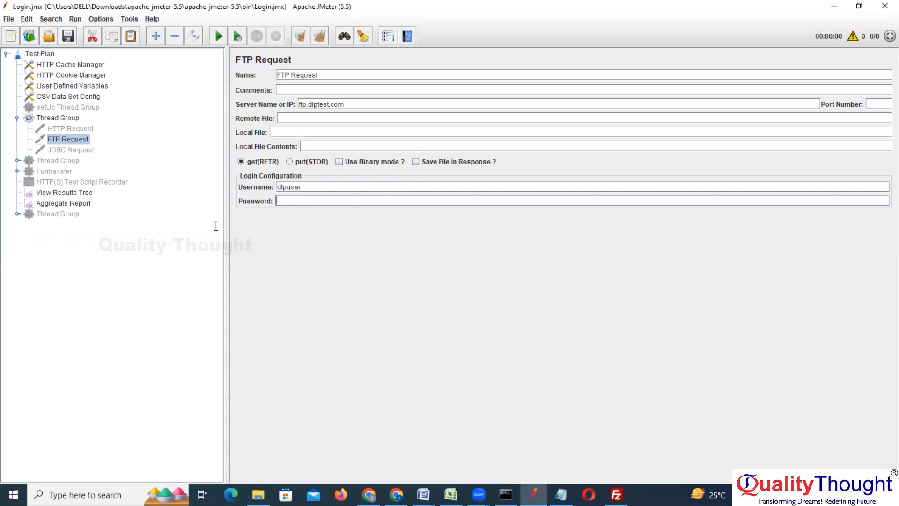
{"action": "key", "text": "alt+Tab"}
{"action": "double_click", "coordinate": [253, 249]}
{"action": "key", "text": "ctrl+c"}
{"action": "key", "text": "alt+Tab"}
{"action": "key", "text": "ctrl+v"}
{"action": "left_click", "coordinate": [329, 117]}
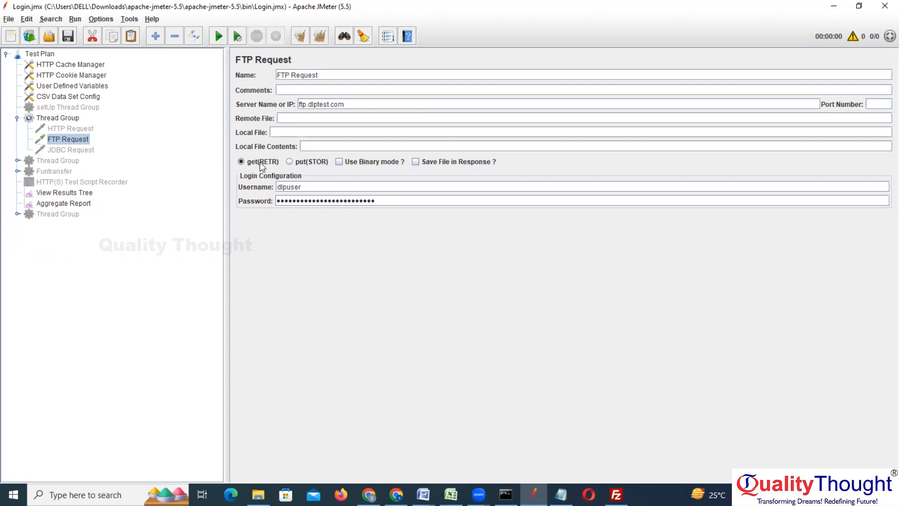
{"action": "left_click", "coordinate": [260, 162]}
Step: Switch to FileZilla and check the remote folder path and file name of archive_csv.zip
{"action": "left_click", "coordinate": [322, 119]}
{"action": "key", "text": "alt+Tab"}
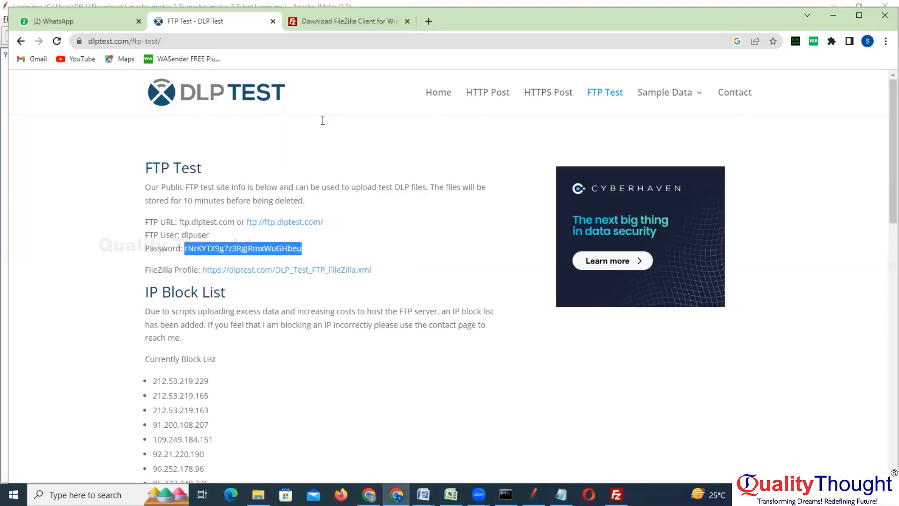
{"action": "key", "text": "alt+Tab"}
{"action": "key", "text": "alt+Tab"}
{"action": "key", "text": "alt+Tab"}
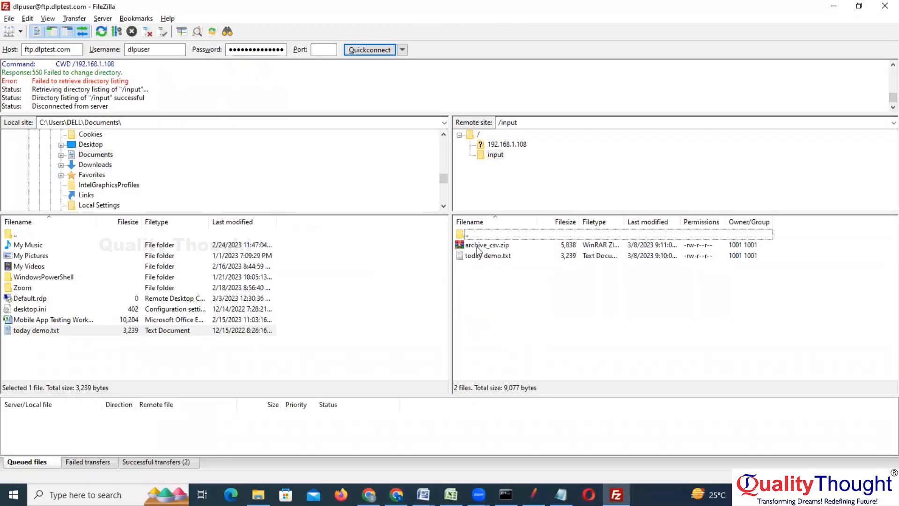
{"action": "left_click", "coordinate": [477, 245]}
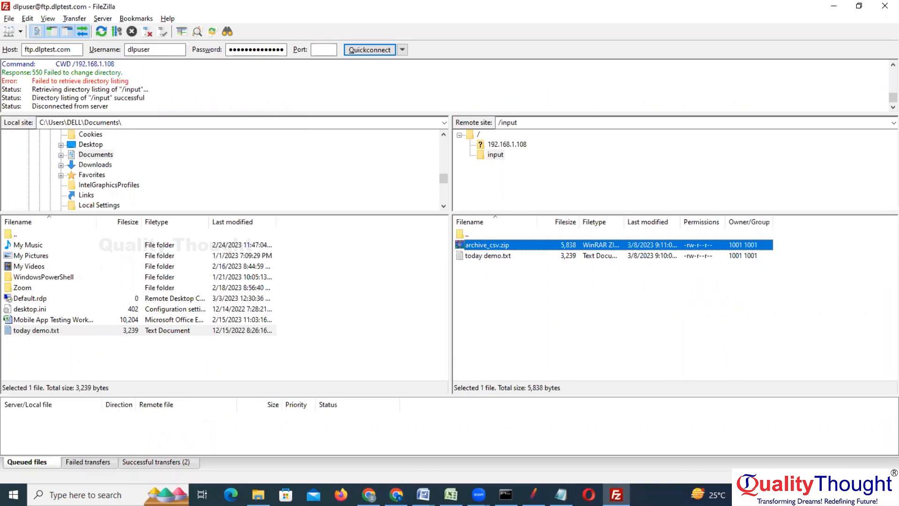
{"action": "key", "text": "alt+Tab"}
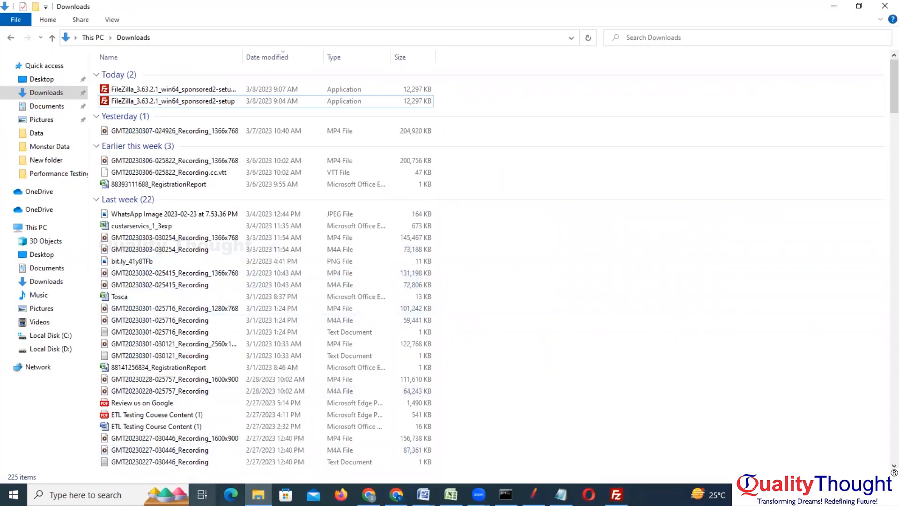
{"action": "key", "text": "alt+Tab"}
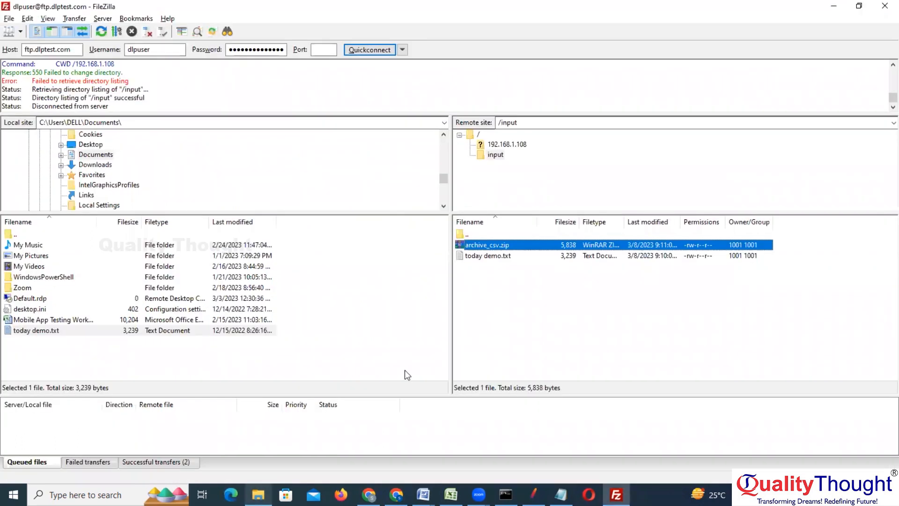
{"action": "left_click", "coordinate": [522, 122]}
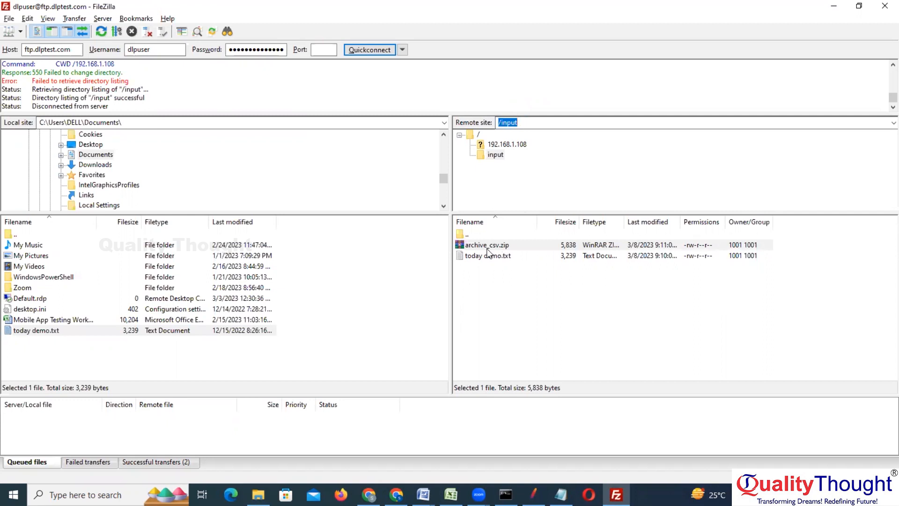
Step: Set the FTP Request's Remote File in JMeter to /input/archive_csv.zip, copying the file name from FileZilla
{"action": "key", "text": "alt+Tab"}
{"action": "key", "text": "alt+Tab"}
{"action": "key", "text": "alt+Tab"}
{"action": "key", "text": "alt+Tab"}
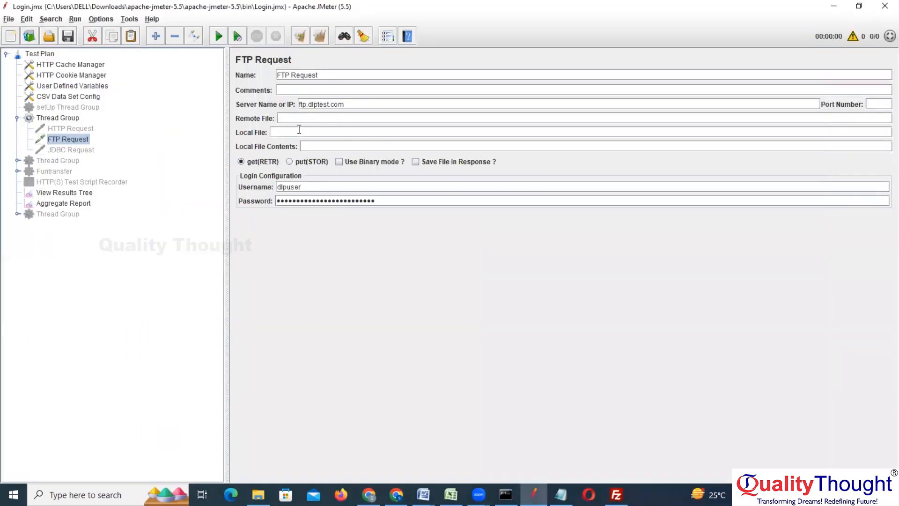
{"action": "left_click", "coordinate": [288, 119]}
{"action": "type", "text": "/input/"}
{"action": "key", "text": "alt+Tab"}
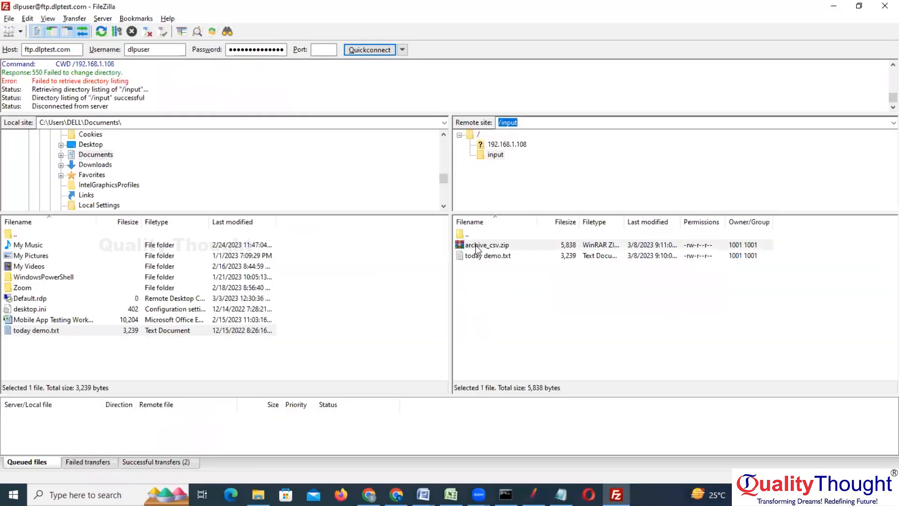
{"action": "left_click", "coordinate": [476, 246]}
{"action": "left_click", "coordinate": [476, 246]}
{"action": "key", "text": "ctrl+c"}
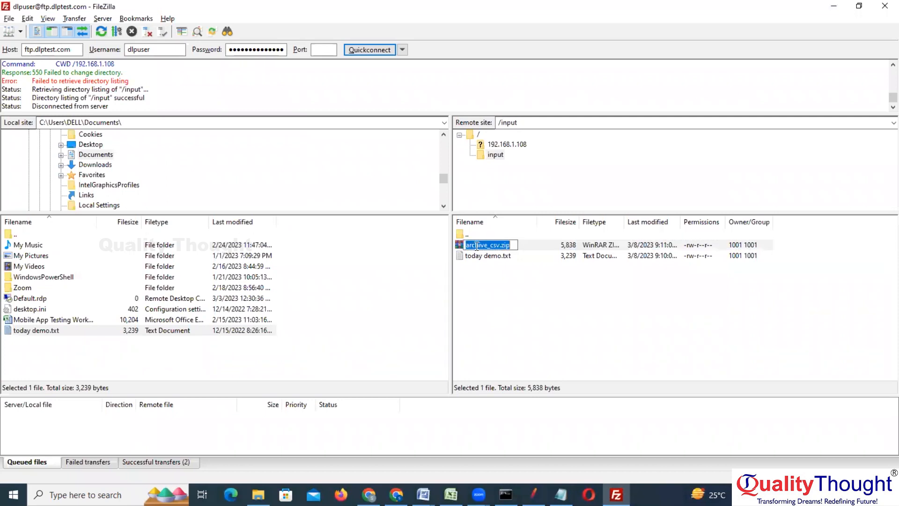
{"action": "left_click", "coordinate": [499, 257]}
{"action": "key", "text": "alt+Tab"}
{"action": "key", "text": "ctrl+v"}
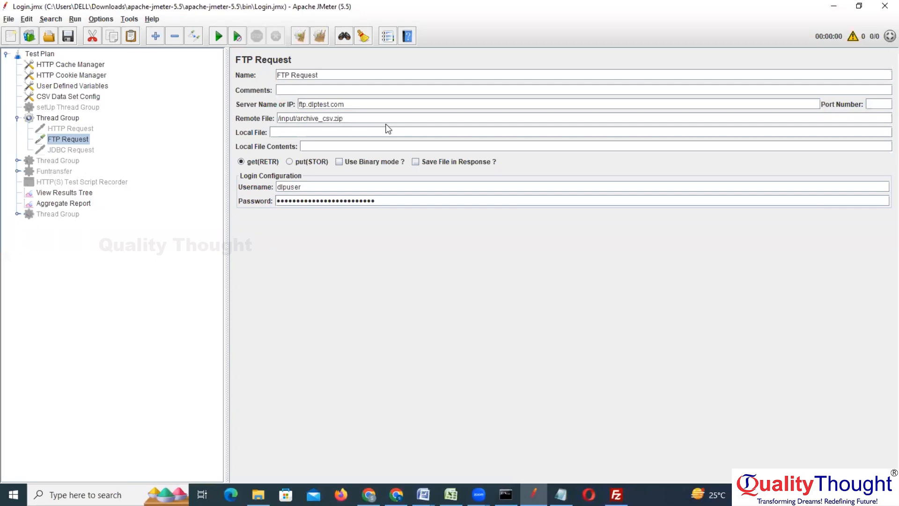
Step: Set the FTP Request's Local File to C:\Users\DELL\Documents\archive_csv.zip, copying the folder path from FileZilla and the name from Remote File
{"action": "left_click", "coordinate": [381, 131]}
{"action": "key", "text": "alt+Tab"}
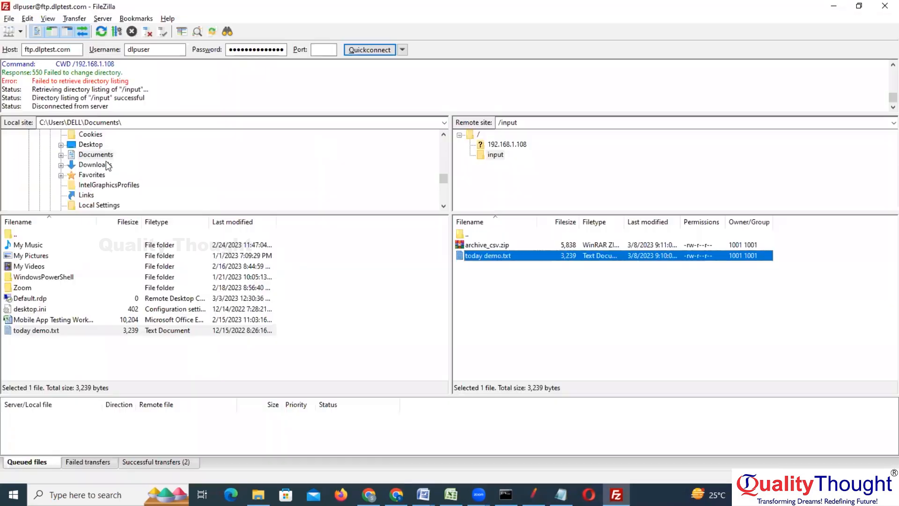
{"action": "left_click", "coordinate": [161, 122]}
{"action": "key", "text": "ctrl+c"}
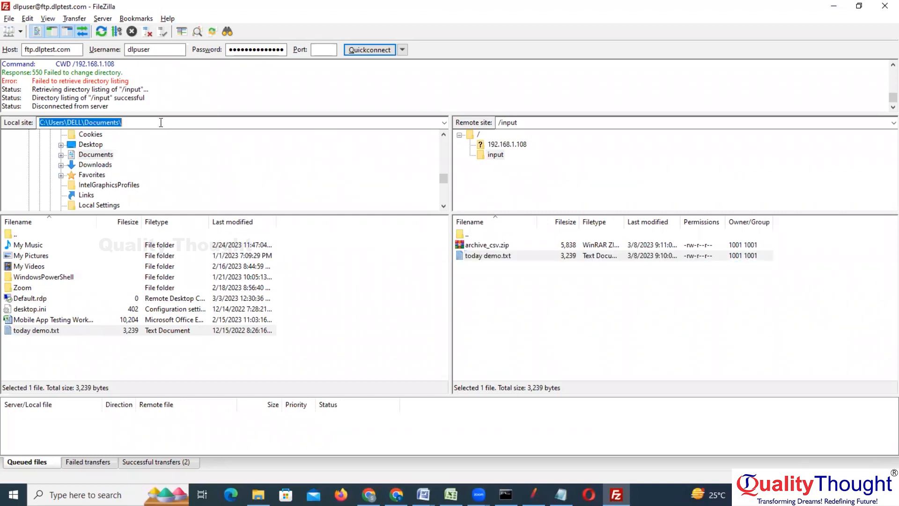
{"action": "key", "text": "alt+Tab"}
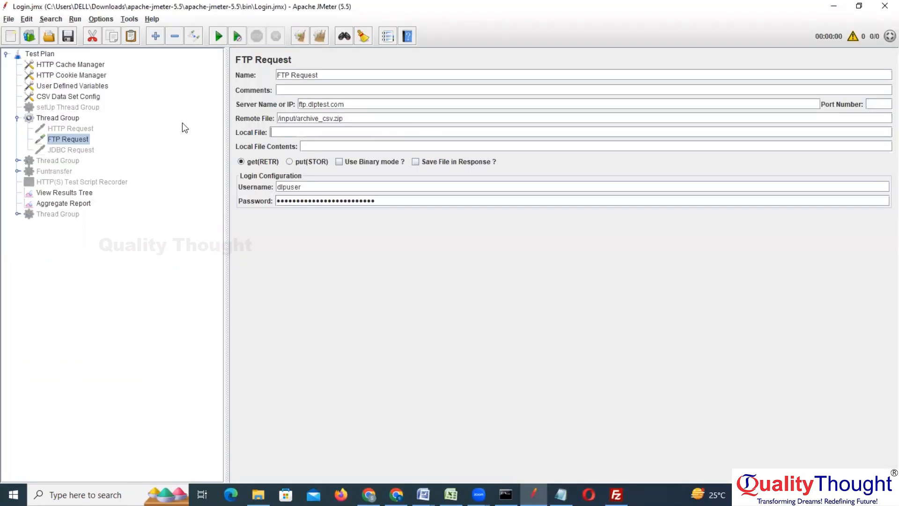
{"action": "left_click", "coordinate": [299, 137]}
{"action": "key", "text": "ctrl+v"}
{"action": "left_click_drag", "start_coordinate": [359, 118], "coordinate": [298, 119]}
{"action": "key", "text": "ctrl+c"}
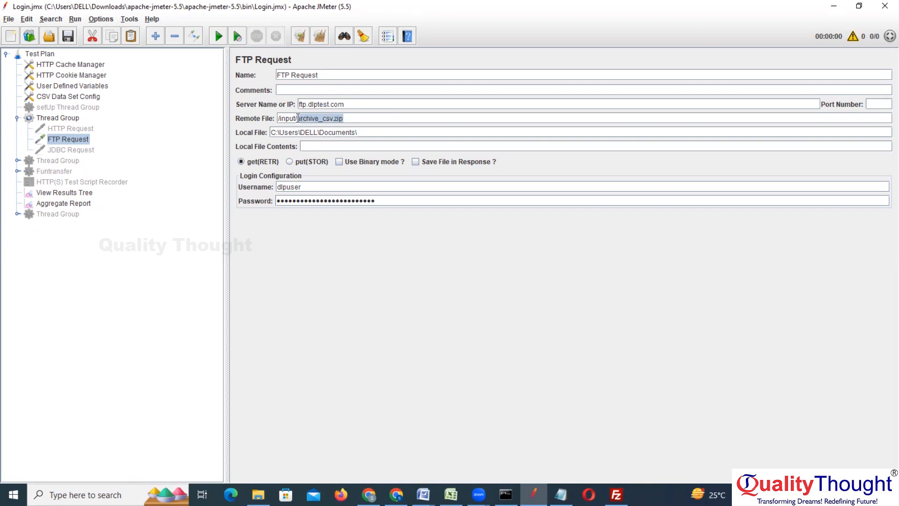
{"action": "left_click", "coordinate": [390, 135]}
{"action": "key", "text": "ctrl+v"}
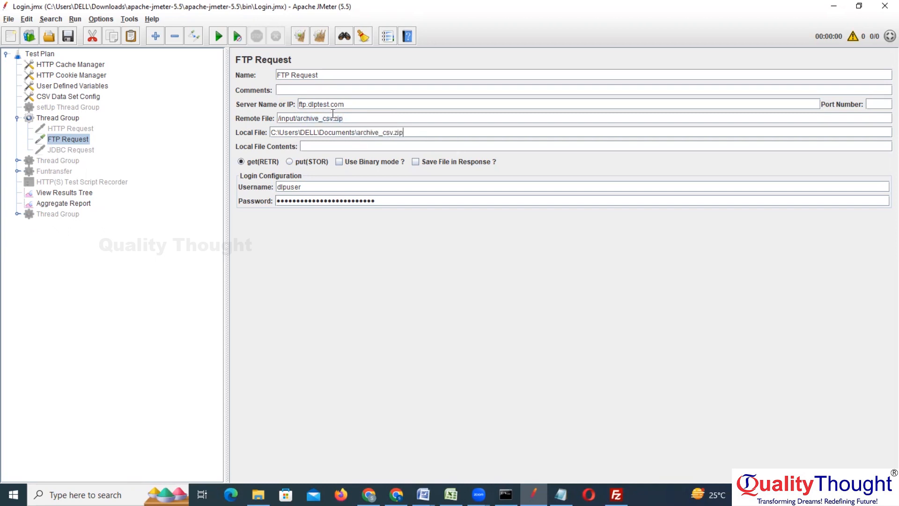
Step: Review the FTP Request's remote and local file paths, and inspect the View Results Tree and Aggregate Report listeners
{"action": "left_click_drag", "start_coordinate": [346, 118], "coordinate": [265, 120]}
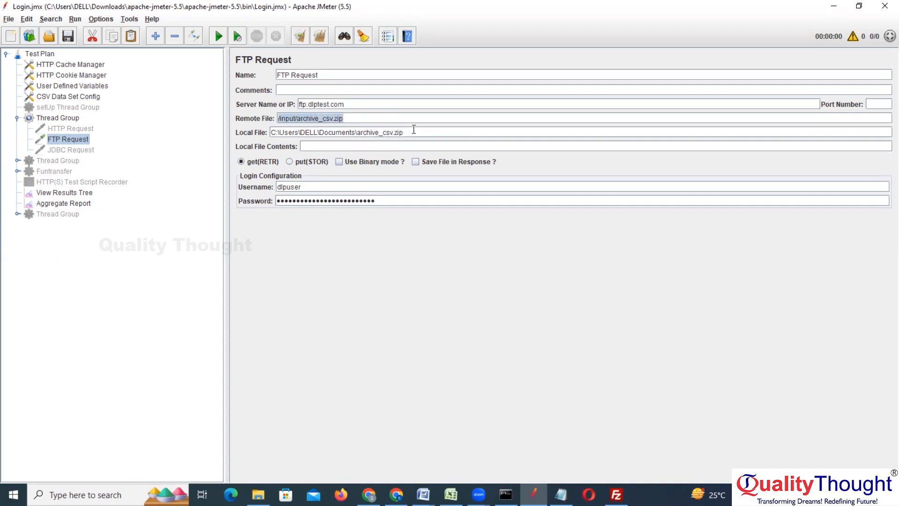
{"action": "double_click", "coordinate": [340, 132]}
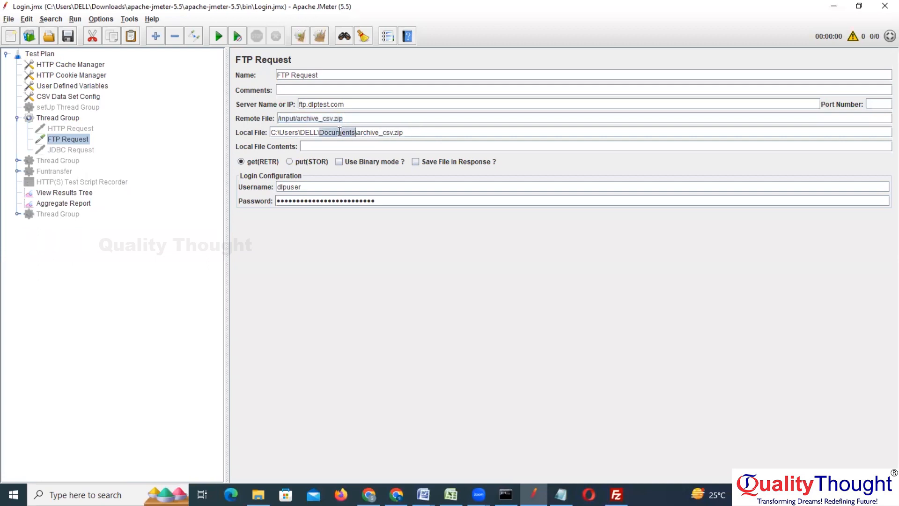
{"action": "left_click", "coordinate": [369, 149]}
{"action": "left_click", "coordinate": [60, 192]}
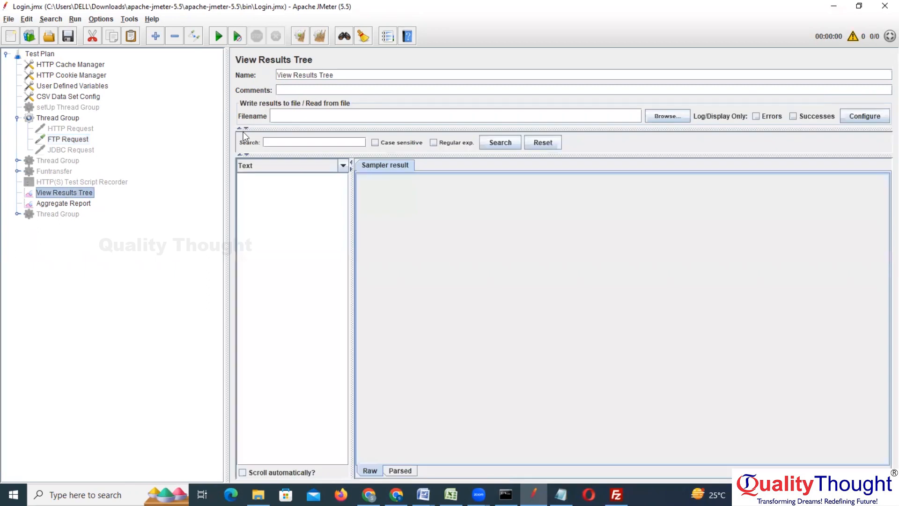
{"action": "left_click", "coordinate": [57, 205]}
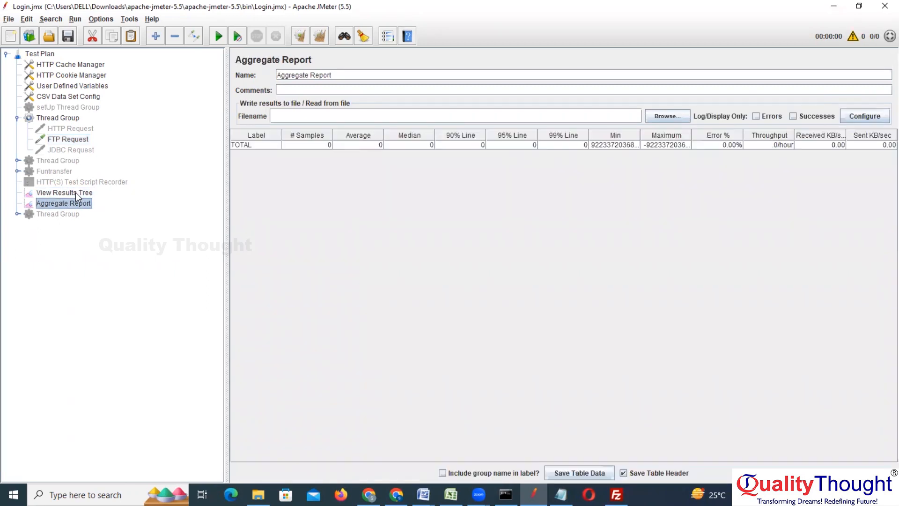
{"action": "left_click", "coordinate": [75, 193]}
{"action": "left_click", "coordinate": [70, 141]}
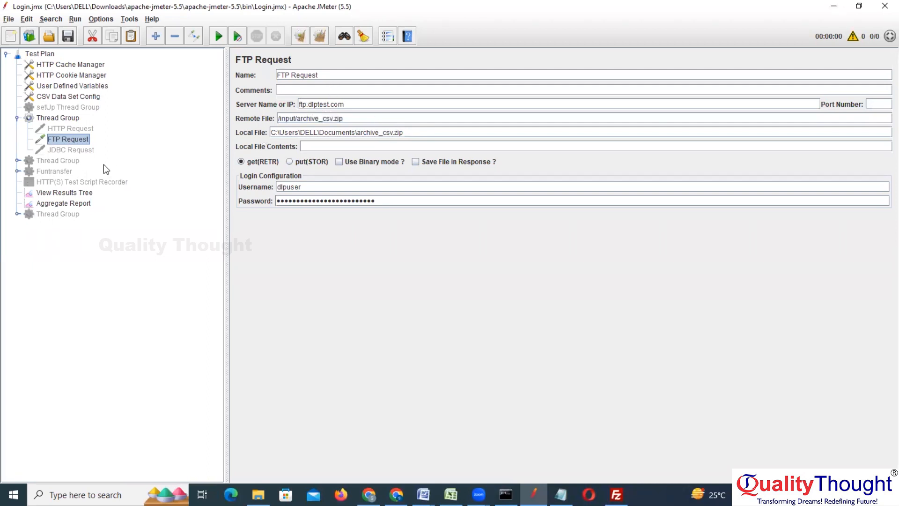
Step: Run the test plan and open the FTP Request sample in the View Results Tree
{"action": "left_click", "coordinate": [73, 195]}
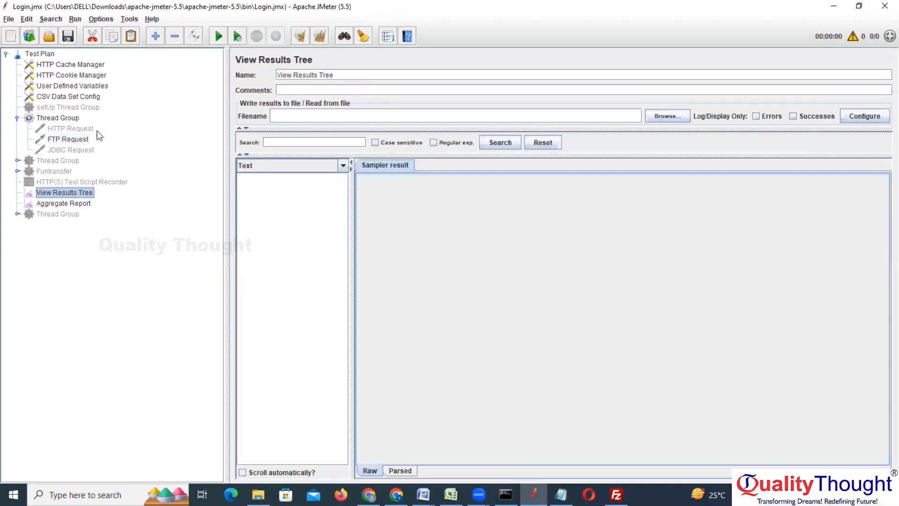
{"action": "left_click", "coordinate": [61, 118]}
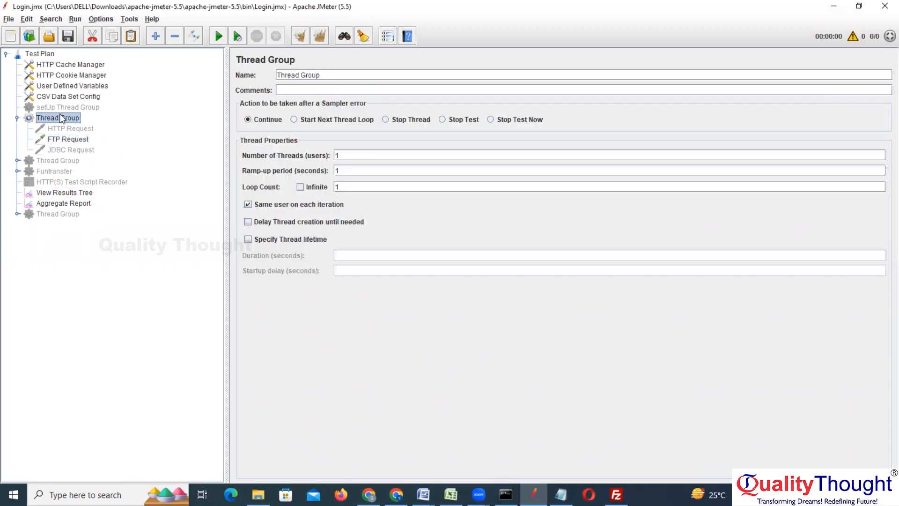
{"action": "left_click", "coordinate": [73, 193]}
{"action": "left_click", "coordinate": [218, 35]}
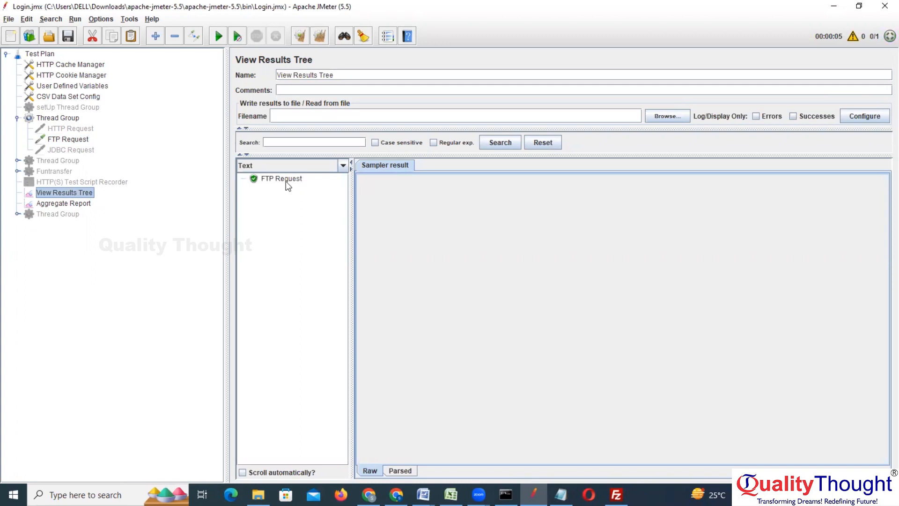
{"action": "left_click", "coordinate": [277, 180]}
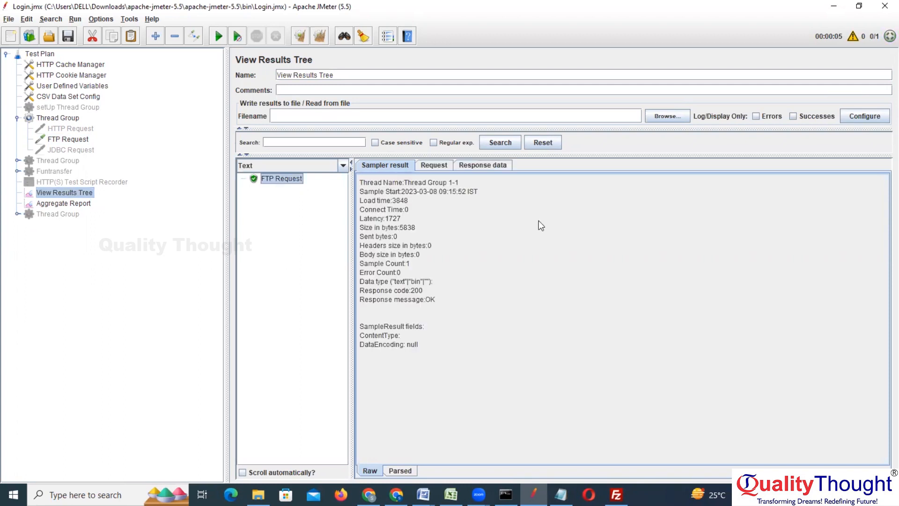
Step: Examine the FTP Request's response code, source and destination paths in the request body, and load and connect times
{"action": "left_click_drag", "start_coordinate": [423, 291], "coordinate": [402, 290]}
{"action": "left_click", "coordinate": [408, 203]}
{"action": "left_click", "coordinate": [434, 164]}
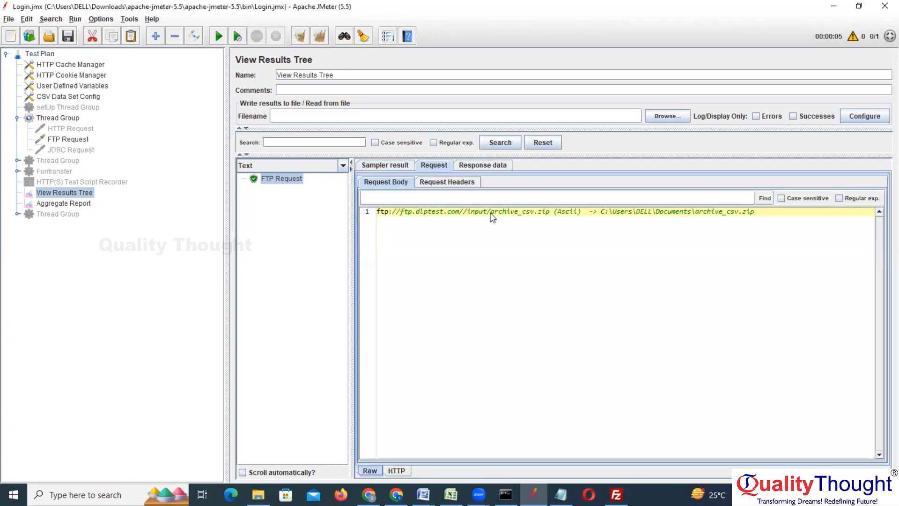
{"action": "left_click_drag", "start_coordinate": [411, 208], "coordinate": [692, 213]}
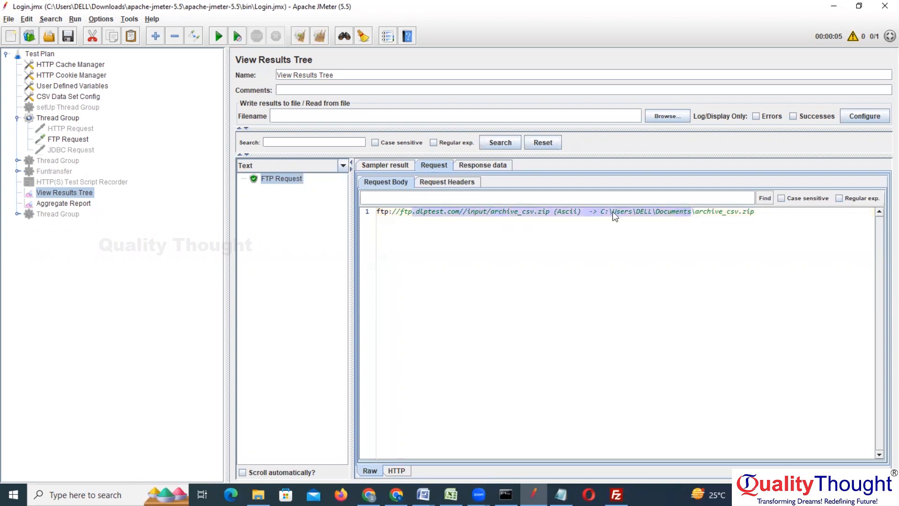
{"action": "left_click_drag", "start_coordinate": [612, 212], "coordinate": [596, 211]}
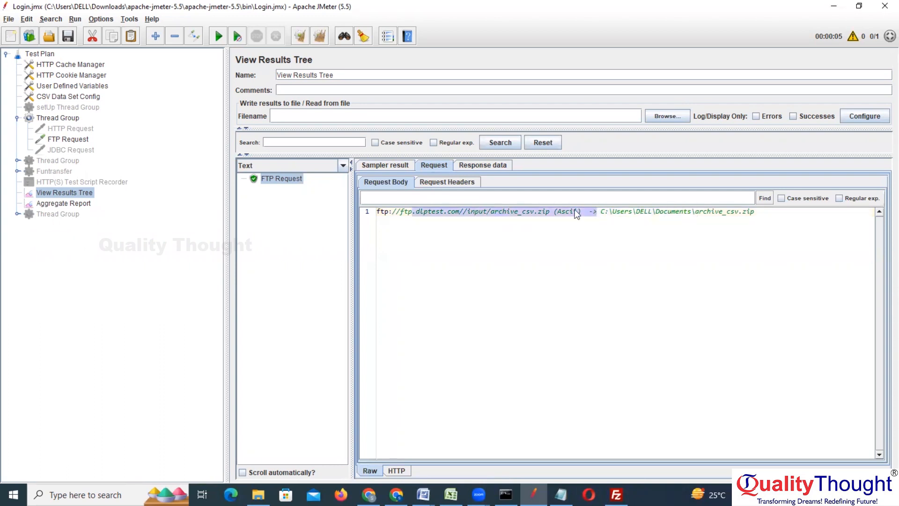
{"action": "left_click", "coordinate": [461, 168]}
{"action": "left_click", "coordinate": [393, 167]}
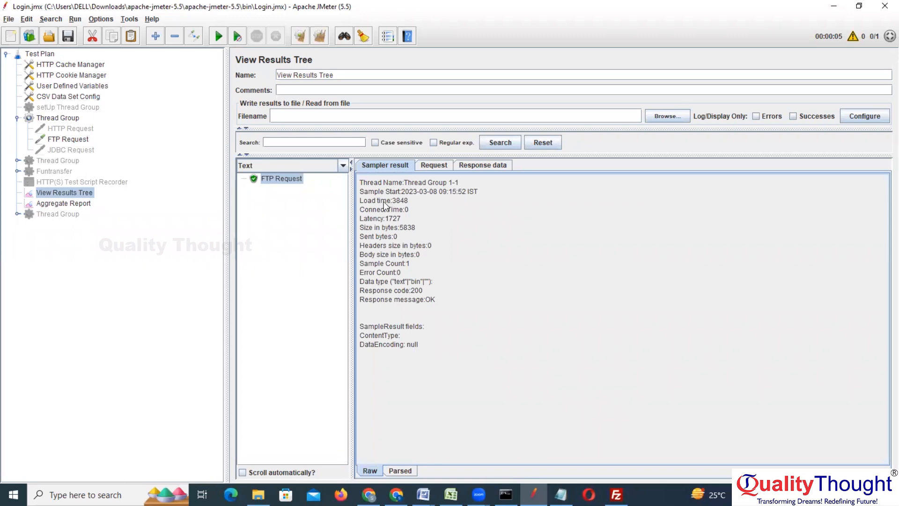
{"action": "left_click_drag", "start_coordinate": [360, 200], "coordinate": [424, 211]}
Step: Switch to File Explorer and check the Documents folder for the downloaded archive_csv file
{"action": "key", "text": "alt+Tab"}
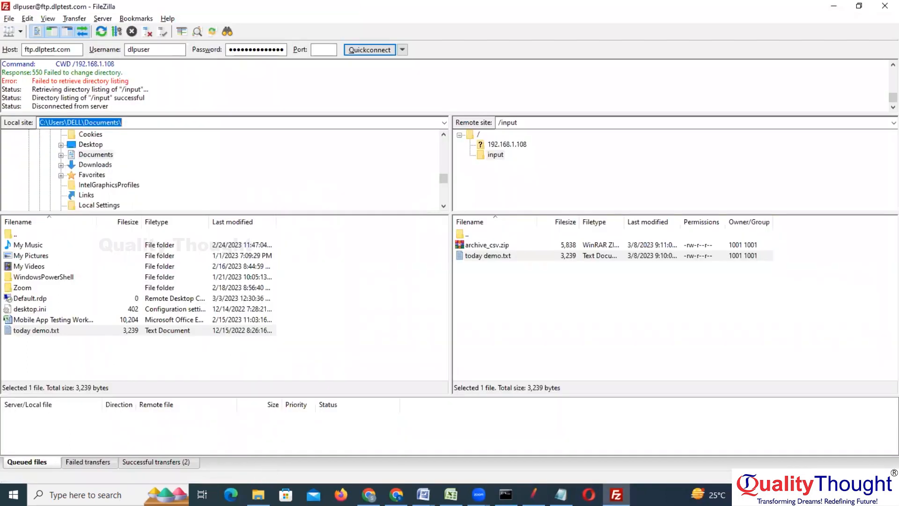
{"action": "left_click", "coordinate": [258, 495]}
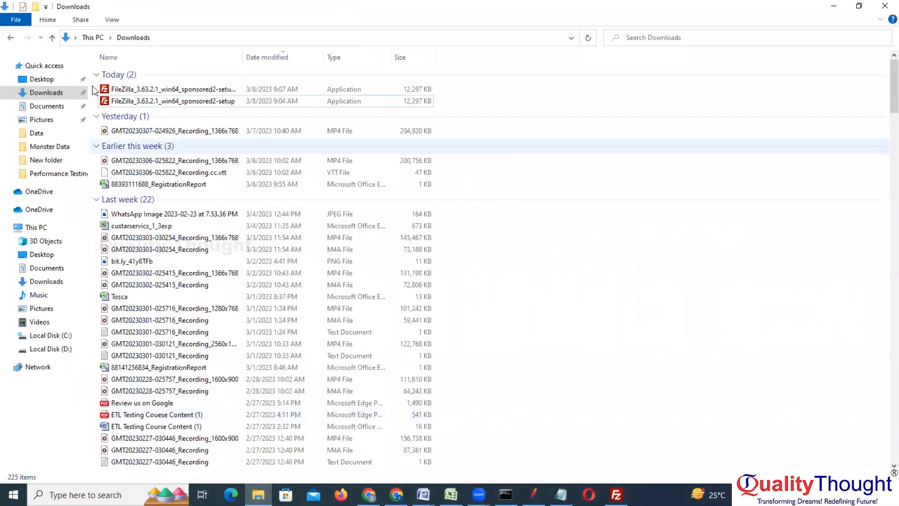
{"action": "left_click", "coordinate": [50, 107]}
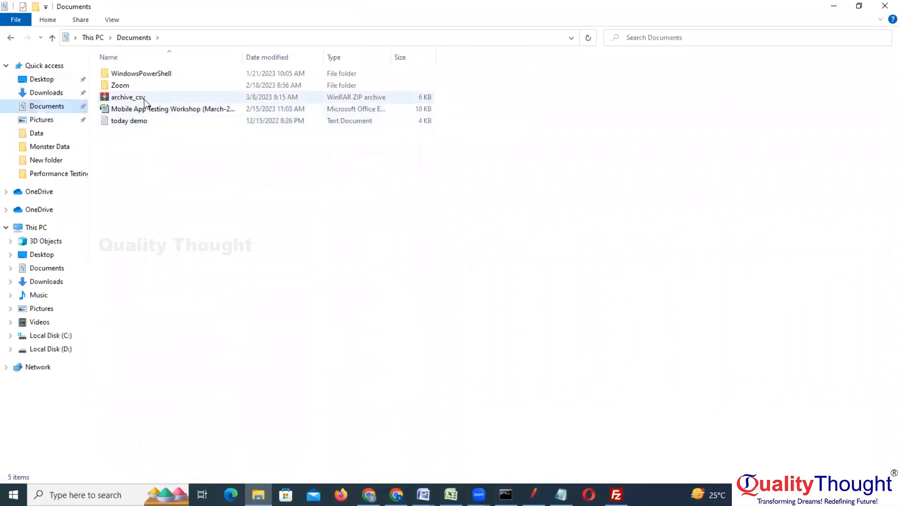
{"action": "left_click", "coordinate": [140, 98]}
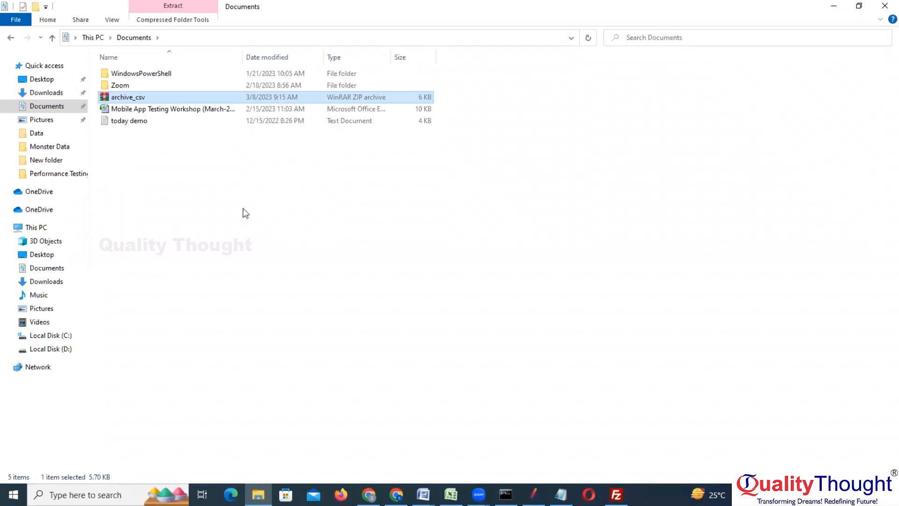
{"action": "key", "text": "alt+Tab"}
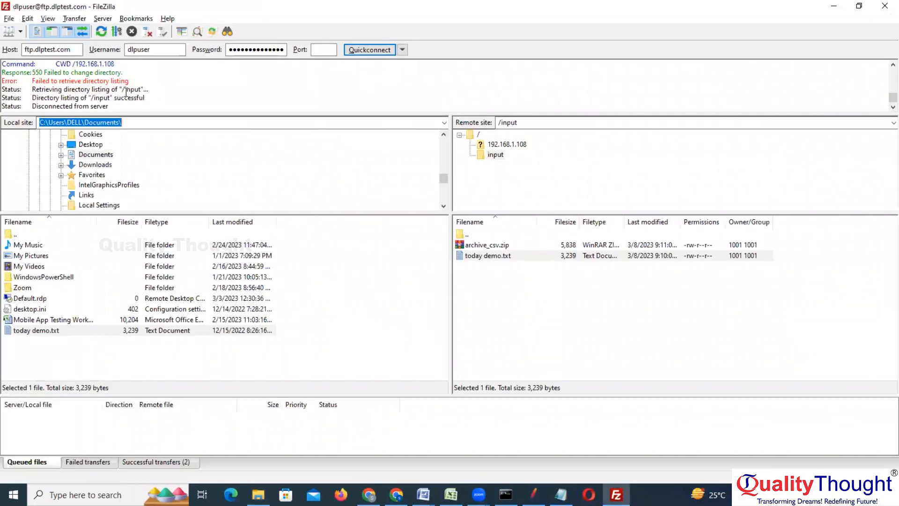
Step: Return to JMeter and add a new FTP Request sampler to the enabled Thread Group
{"action": "key", "text": "alt+Tab"}
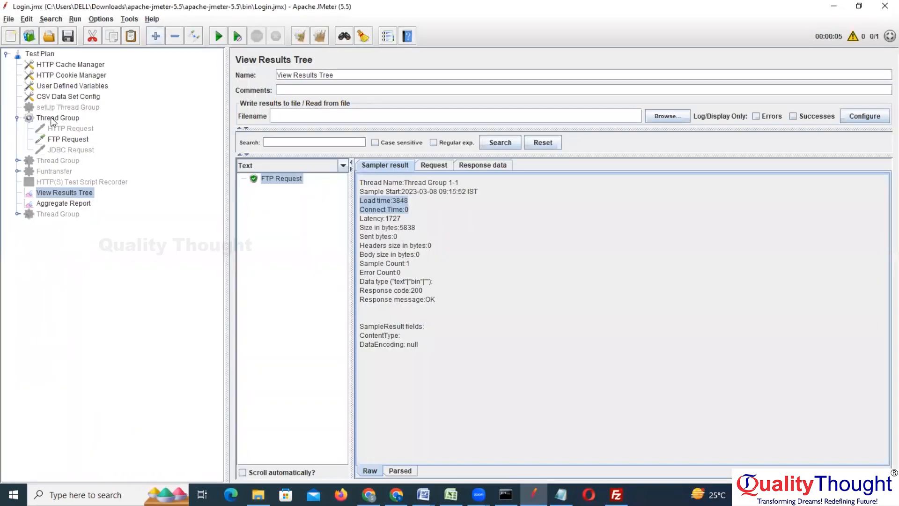
{"action": "right_click", "coordinate": [50, 117]}
{"action": "mouse_move", "coordinate": [108, 123]}
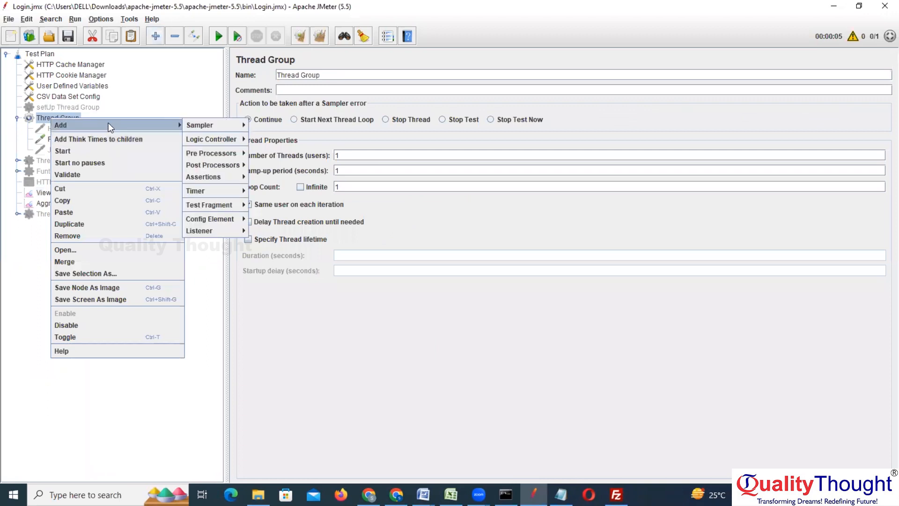
{"action": "mouse_move", "coordinate": [206, 126]}
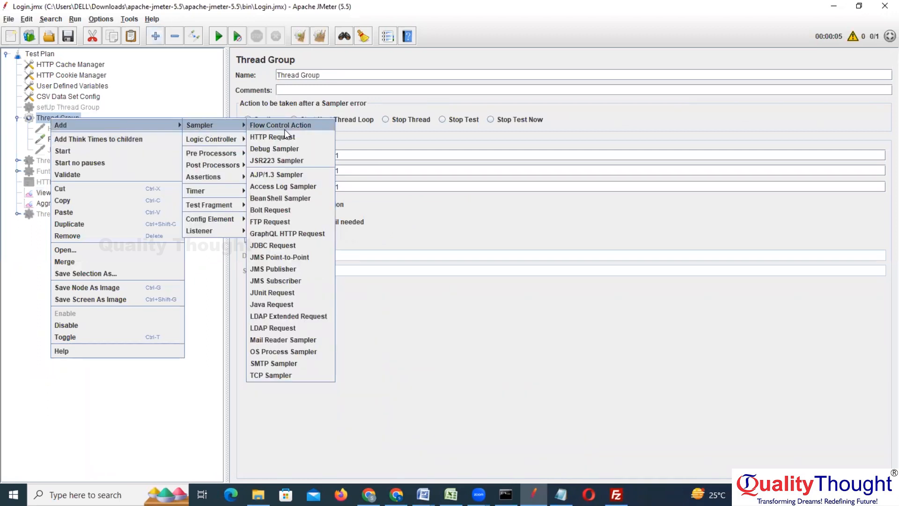
{"action": "left_click", "coordinate": [280, 222]}
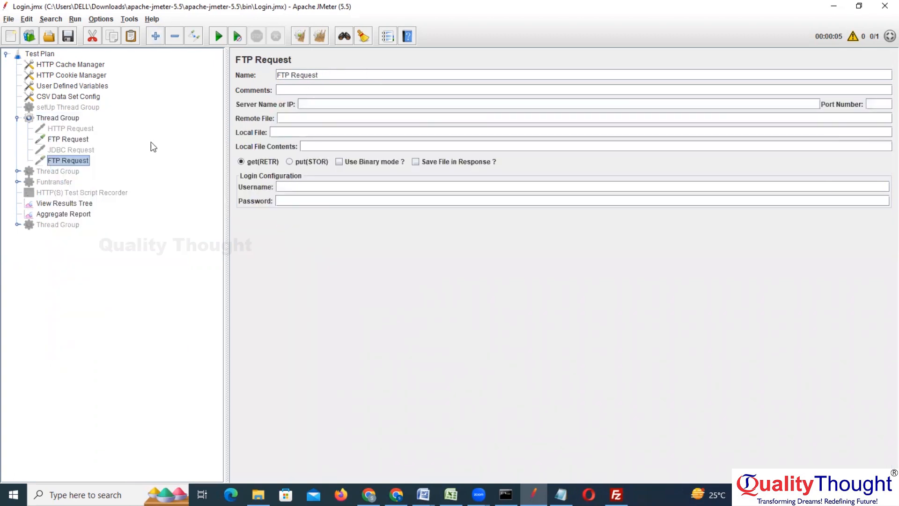
Step: Copy the configured FTP Request into the Thread Group, delete the blank one, and place the copy above the JDBC Request
{"action": "left_click", "coordinate": [71, 144]}
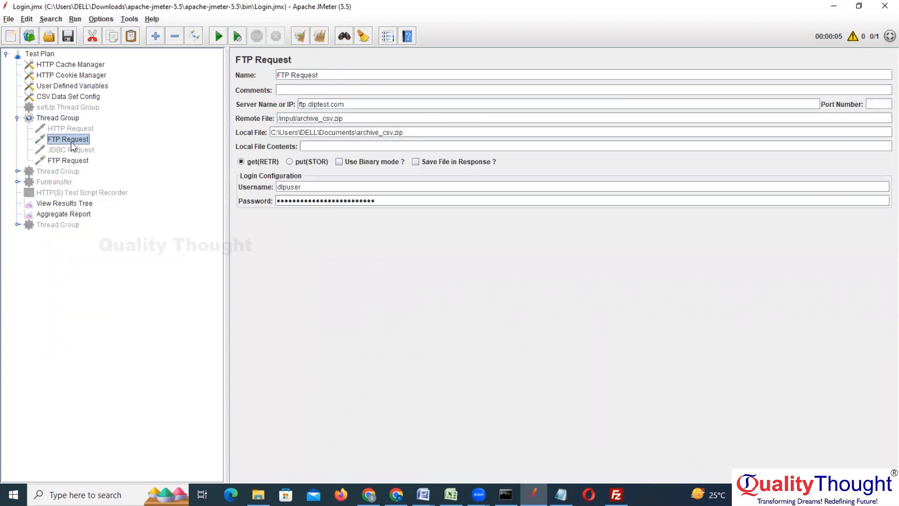
{"action": "left_click", "coordinate": [57, 117]}
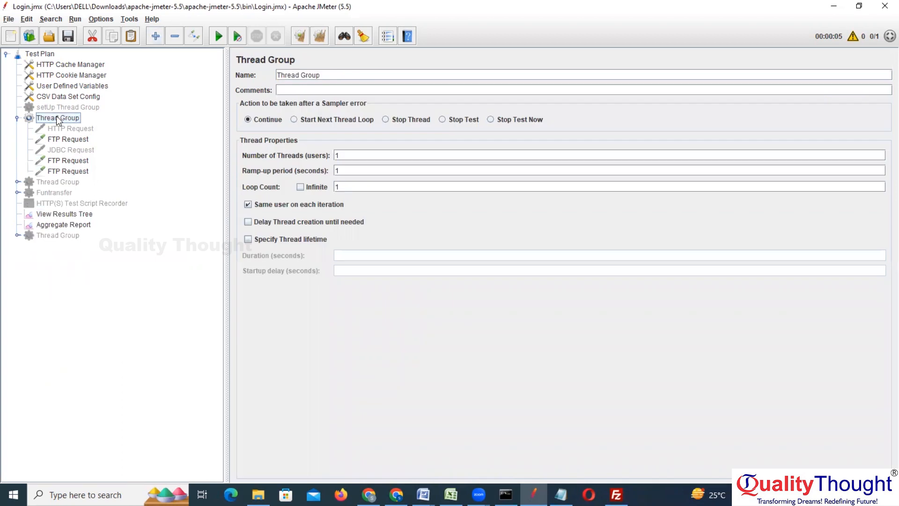
{"action": "left_click", "coordinate": [57, 162]}
{"action": "key", "text": "Delete"}
{"action": "key", "text": "Return"}
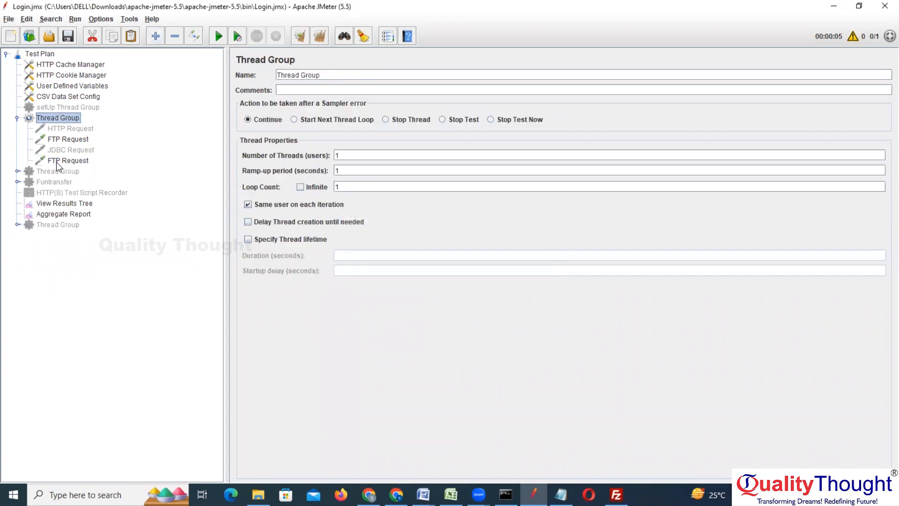
{"action": "left_click_drag", "start_coordinate": [57, 162], "coordinate": [69, 149]}
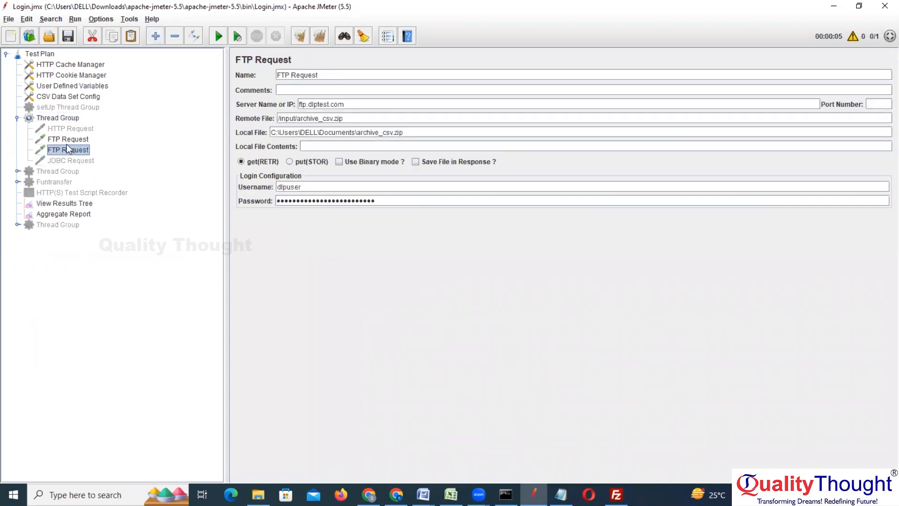
Step: Set the copied FTP Request to put(STOR) and check the remote root folder in FileZilla as the upload target
{"action": "left_click", "coordinate": [289, 162]}
{"action": "left_click_drag", "start_coordinate": [429, 133], "coordinate": [265, 133]}
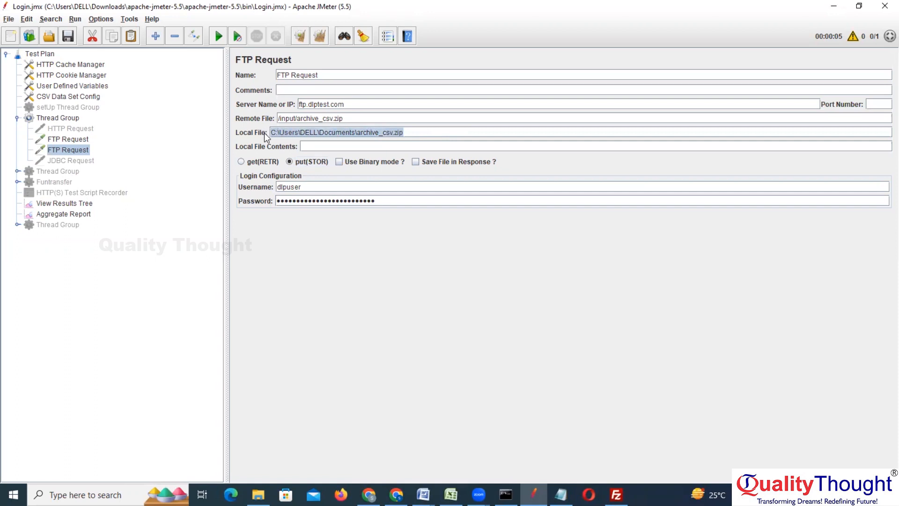
{"action": "key", "text": "alt+Tab"}
{"action": "left_click", "coordinate": [500, 144]}
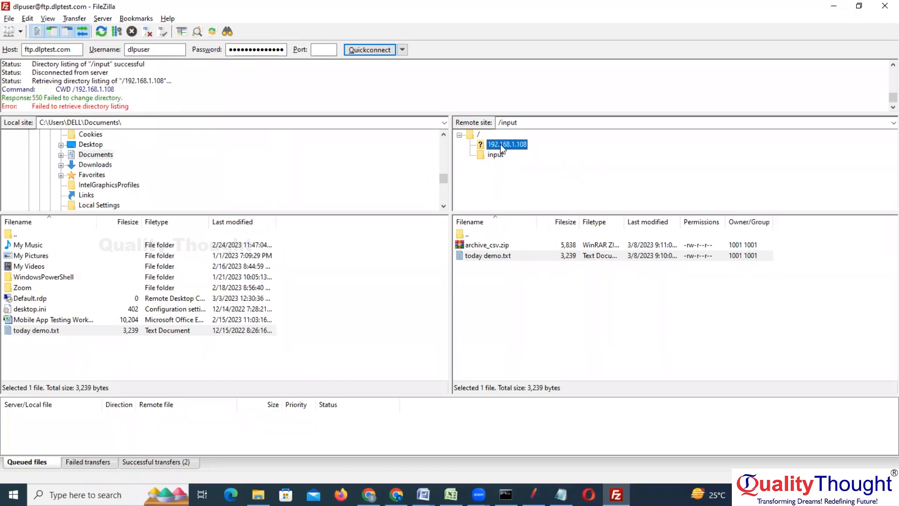
{"action": "left_click", "coordinate": [469, 136]}
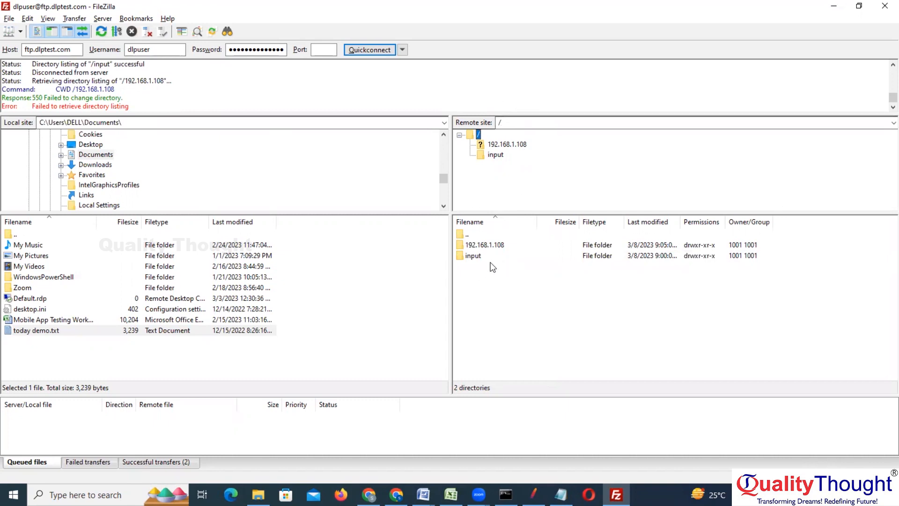
{"action": "key", "text": "alt+Tab"}
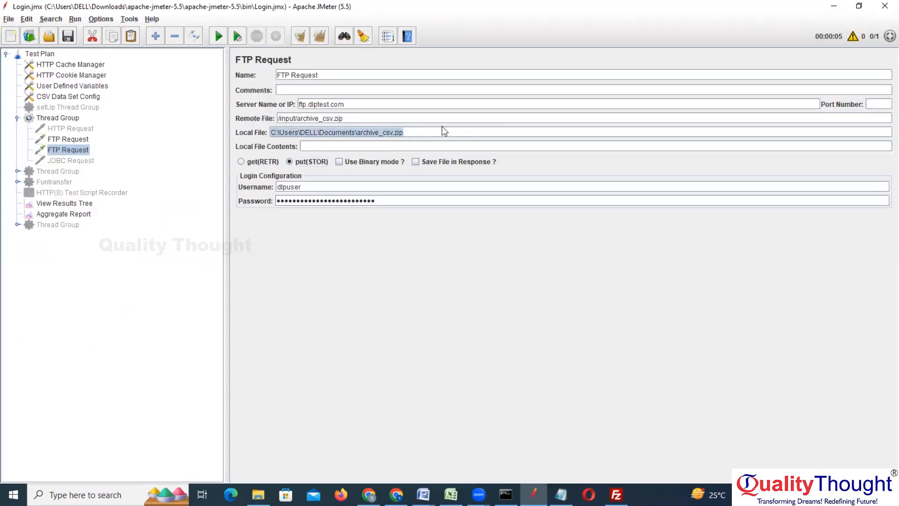
Step: Set the copied FTP Request's Remote File to /archive_csv.zip and review it against the Local File path
{"action": "left_click", "coordinate": [296, 119]}
{"action": "key", "text": "BackSpace"}
{"action": "key", "text": "BackSpace"}
{"action": "key", "text": "BackSpace"}
{"action": "key", "text": "BackSpace"}
{"action": "key", "text": "BackSpace"}
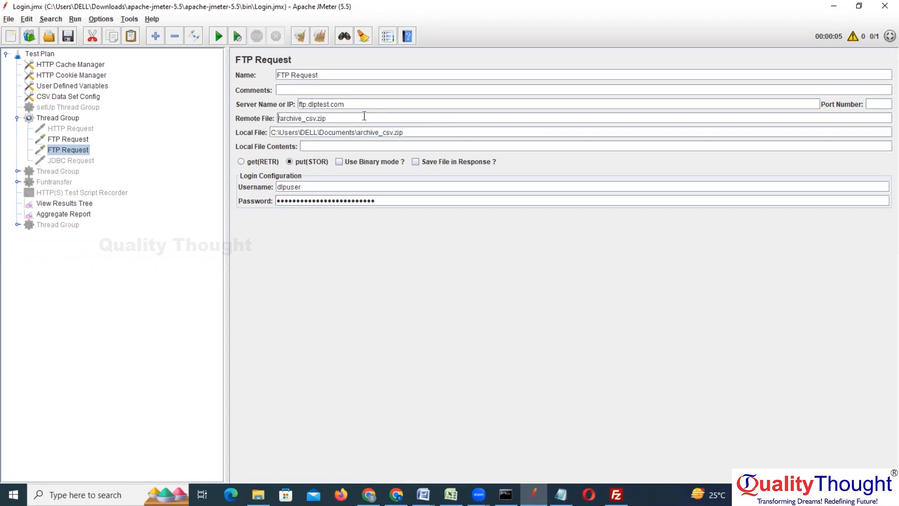
{"action": "left_click_drag", "start_coordinate": [412, 132], "coordinate": [251, 129]}
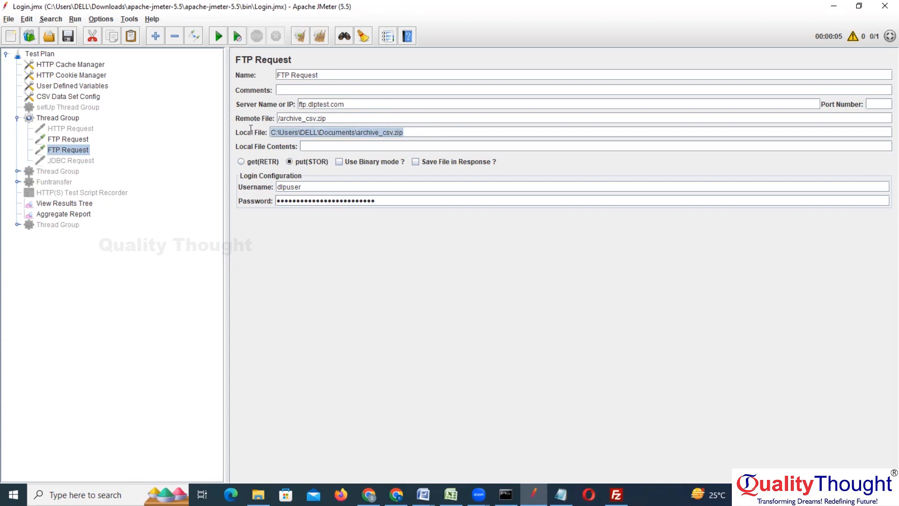
{"action": "left_click_drag", "start_coordinate": [348, 119], "coordinate": [264, 118]}
{"action": "key", "text": "alt+Tab"}
{"action": "key", "text": "alt+Tab"}
Step: Run the test plan with both FTP Requests and open the View Results Tree
{"action": "left_click", "coordinate": [64, 203]}
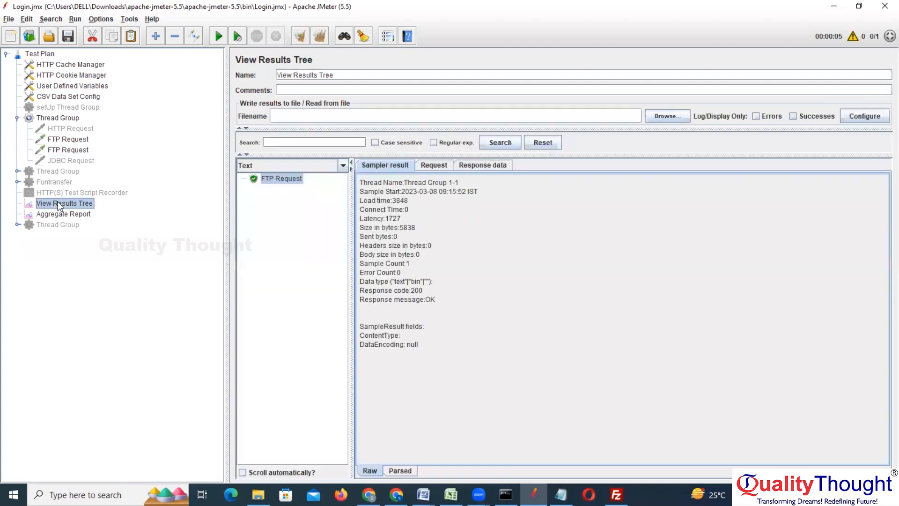
{"action": "left_click", "coordinate": [70, 140]}
{"action": "right_click", "coordinate": [73, 143]}
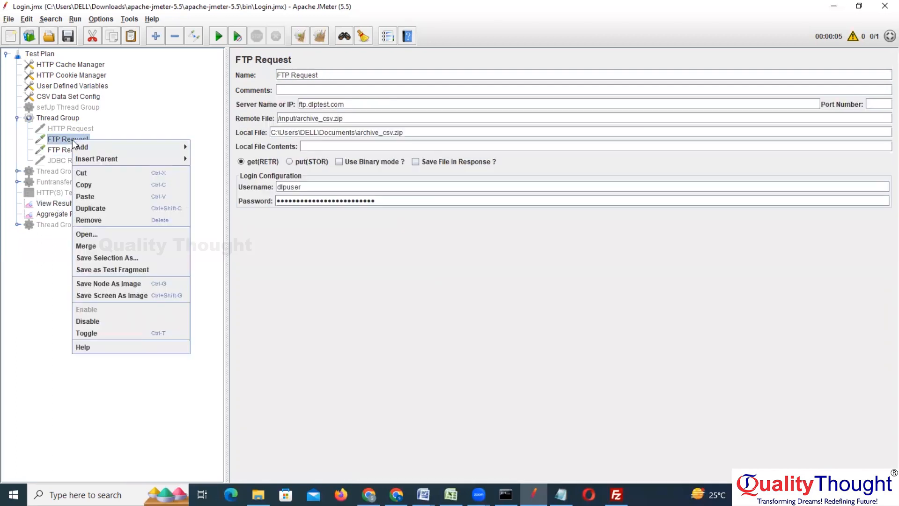
{"action": "left_click", "coordinate": [137, 90]}
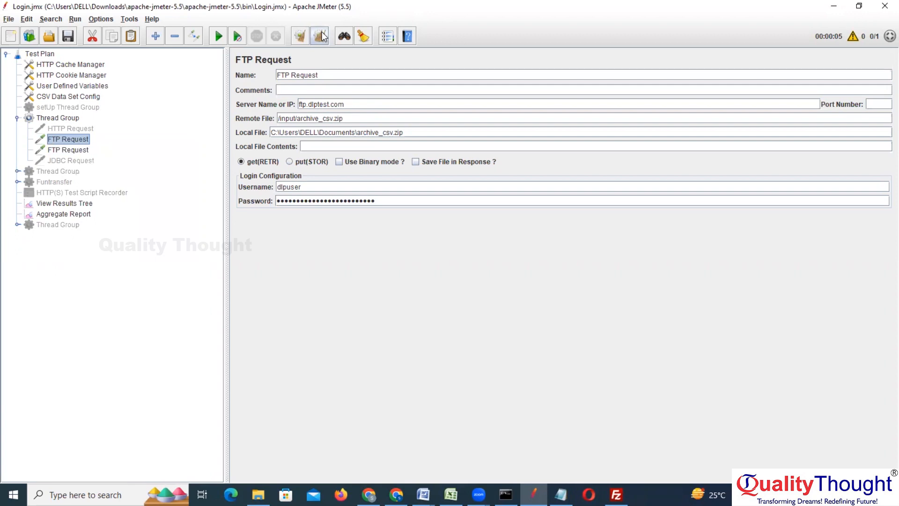
{"action": "left_click", "coordinate": [224, 38]}
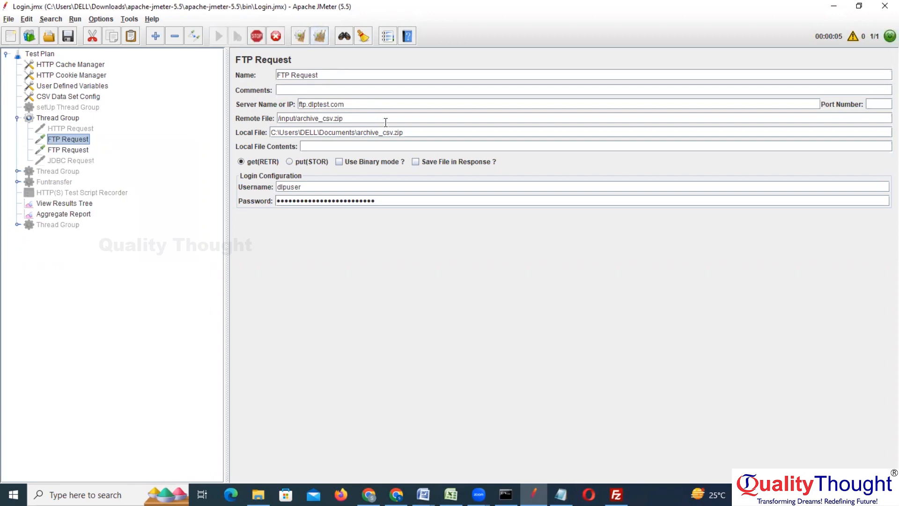
{"action": "left_click", "coordinate": [82, 203]}
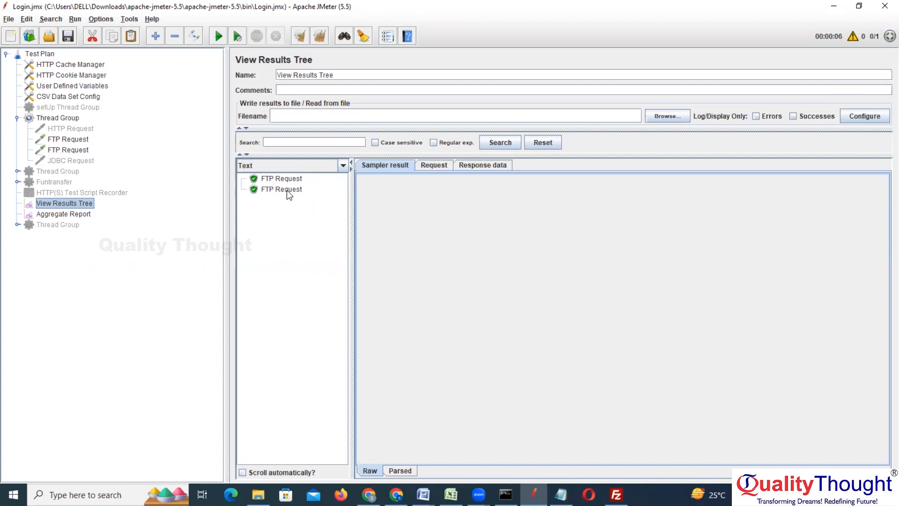
Step: Switch to File Explorer and refresh the Documents folder to check the modified time of archive_csv
{"action": "key", "text": "alt+Tab"}
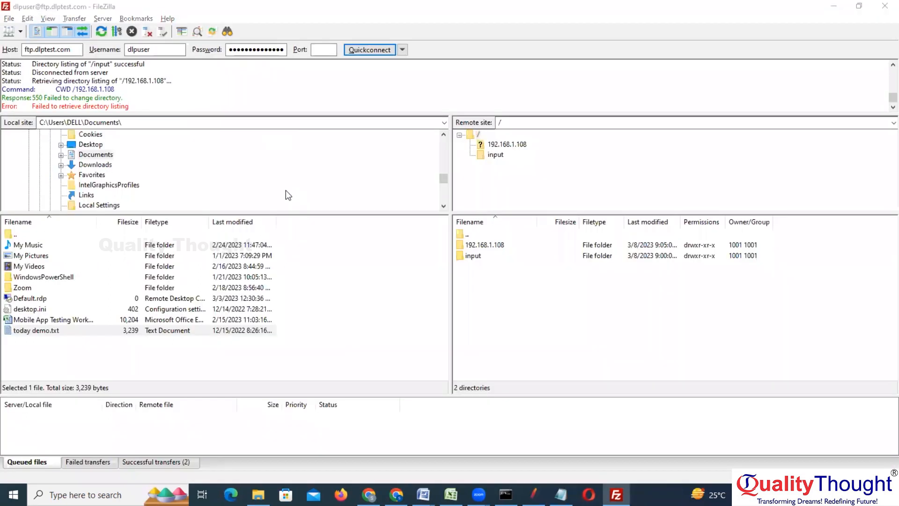
{"action": "key", "text": "alt+Tab"}
{"action": "key", "text": "Tab"}
{"action": "right_click", "coordinate": [166, 163]}
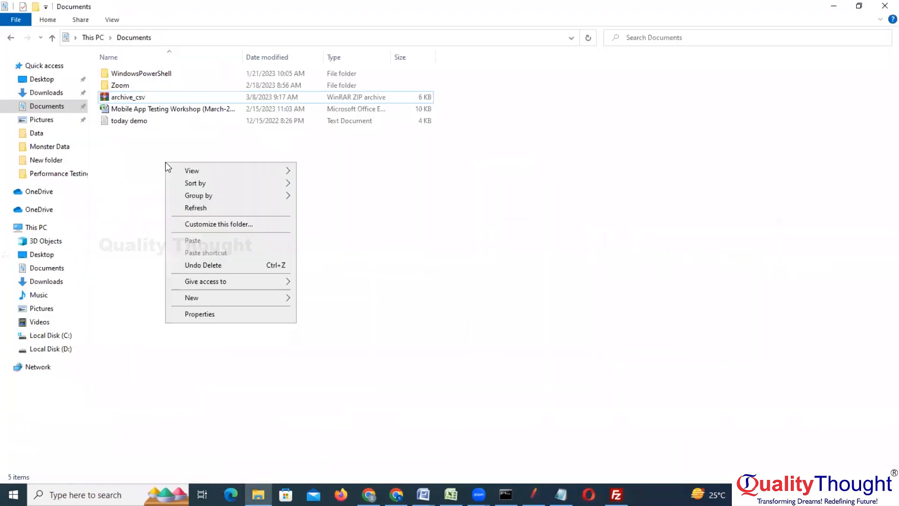
{"action": "left_click", "coordinate": [195, 209]}
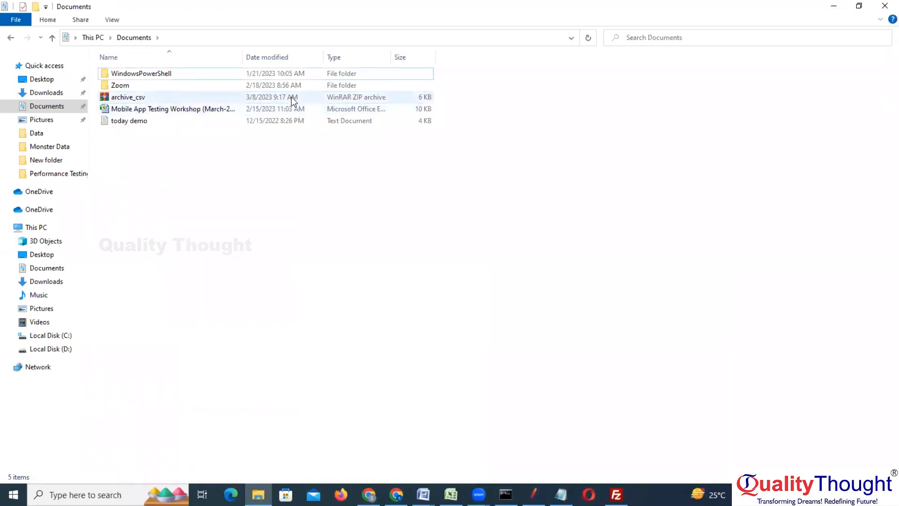
Step: Switch to FileZilla, refresh the remote root folder to look for the uploaded archive_csv.zip, and disconnect from the server
{"action": "left_click", "coordinate": [291, 97]}
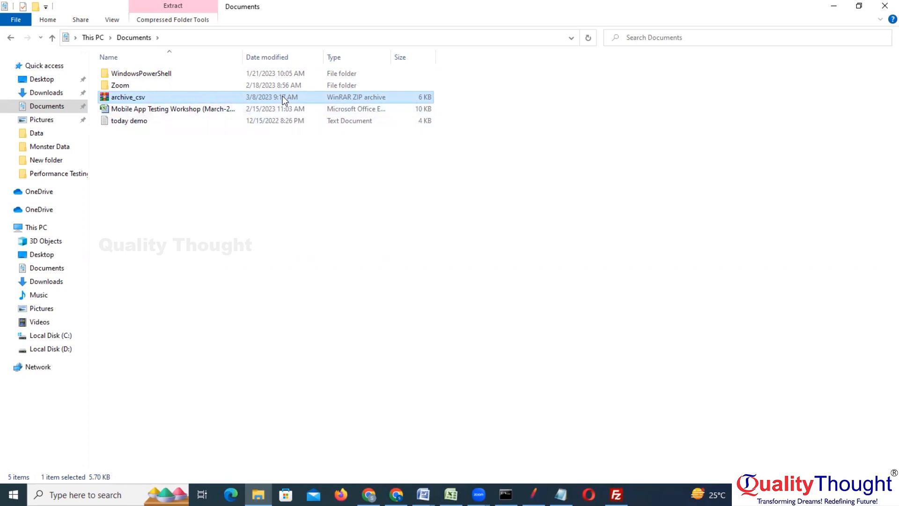
{"action": "key", "text": "alt+Tab"}
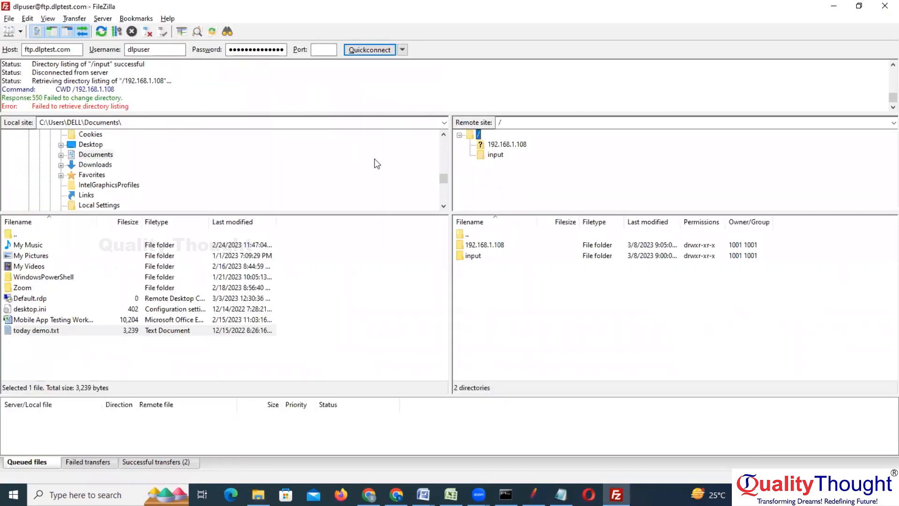
{"action": "left_click", "coordinate": [535, 262]}
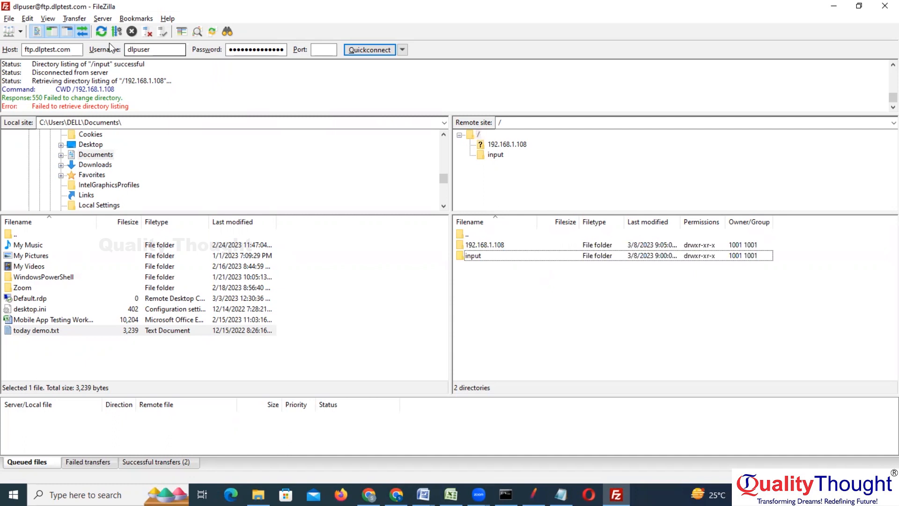
{"action": "left_click", "coordinate": [101, 32]}
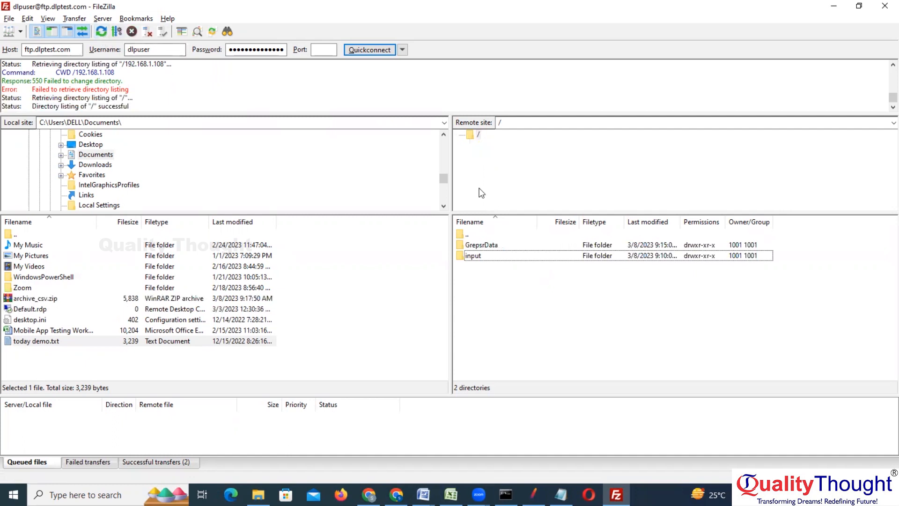
{"action": "right_click", "coordinate": [495, 277]}
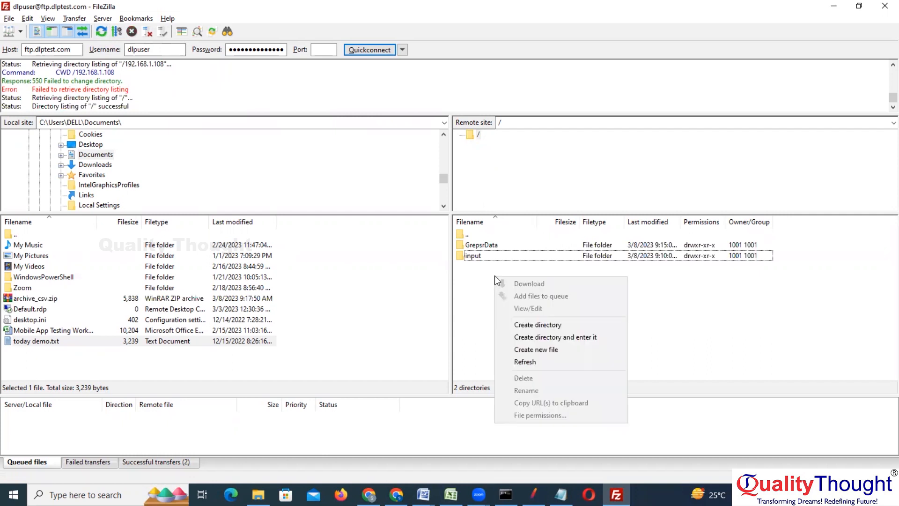
{"action": "left_click", "coordinate": [527, 363]}
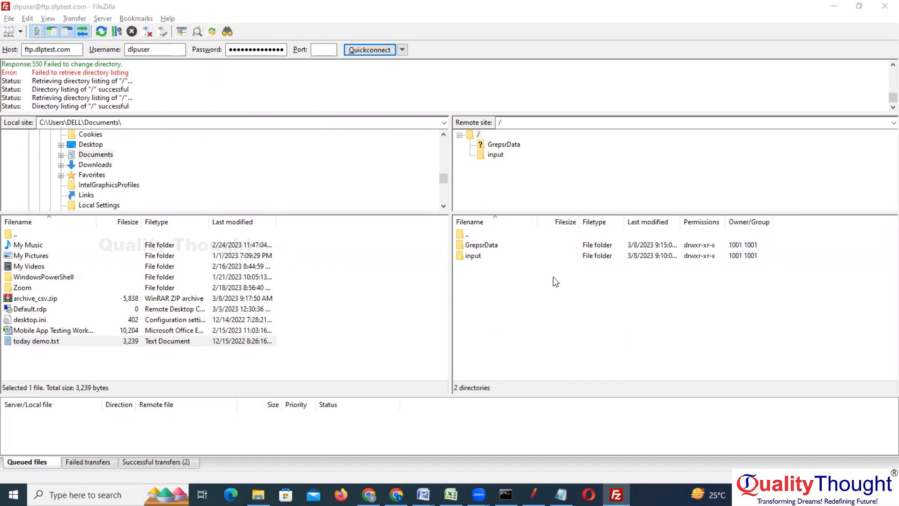
{"action": "left_click", "coordinate": [515, 300]}
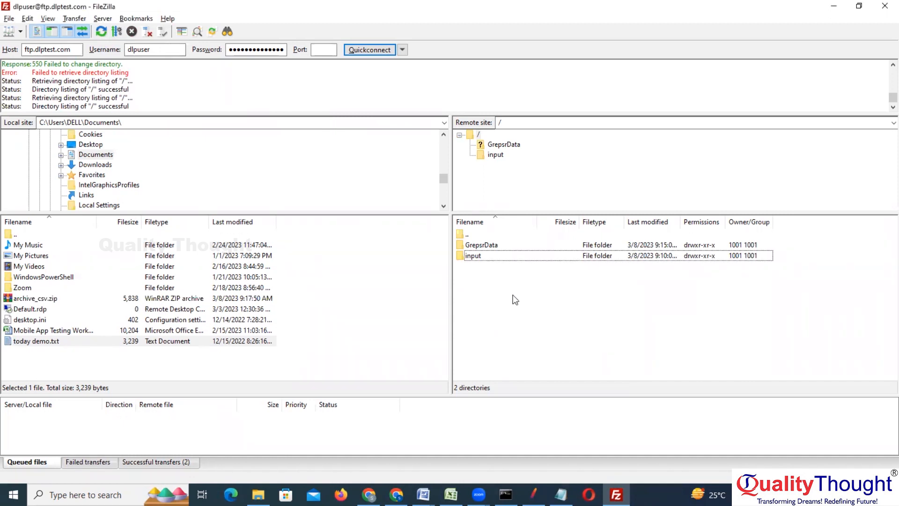
{"action": "right_click", "coordinate": [513, 295]}
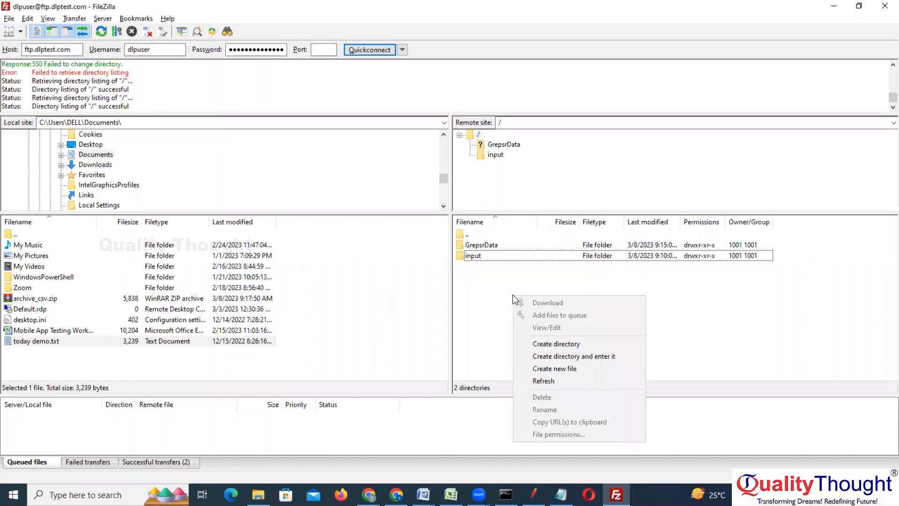
{"action": "left_click", "coordinate": [544, 380]}
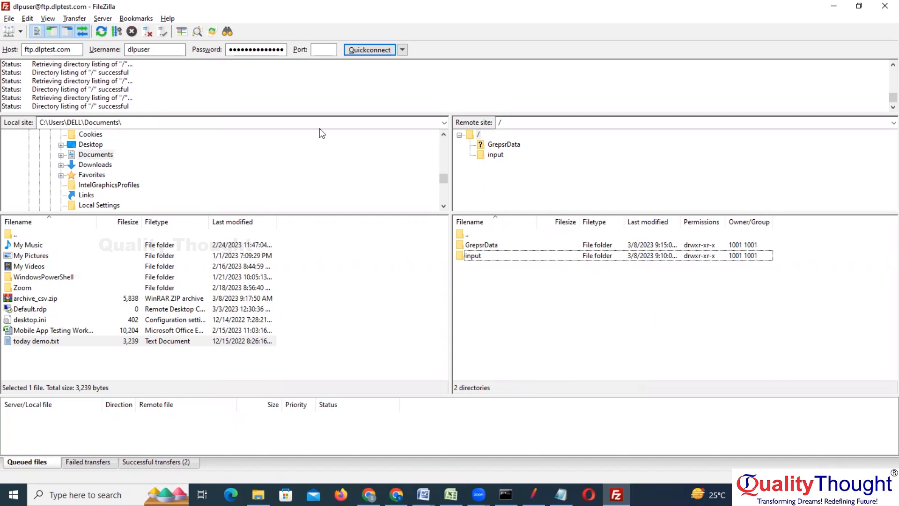
{"action": "left_click", "coordinate": [150, 35]}
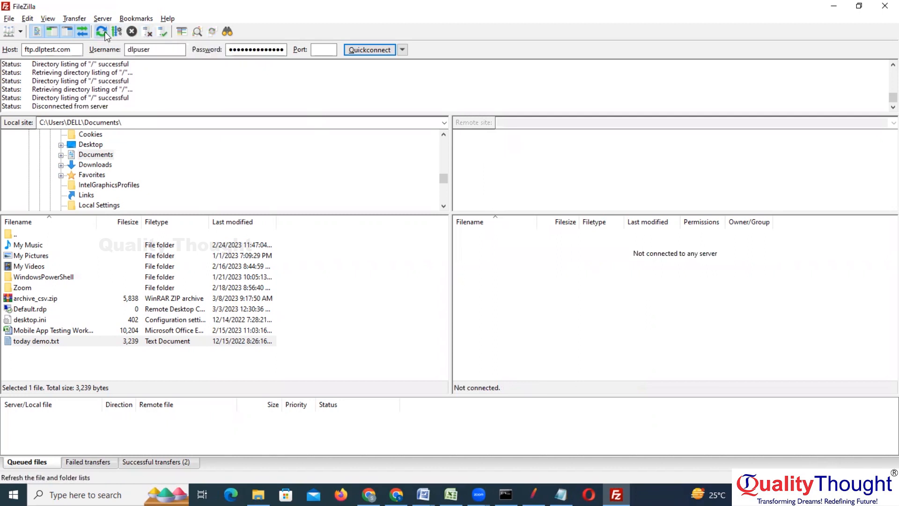
{"action": "key", "text": "alt+Tab"}
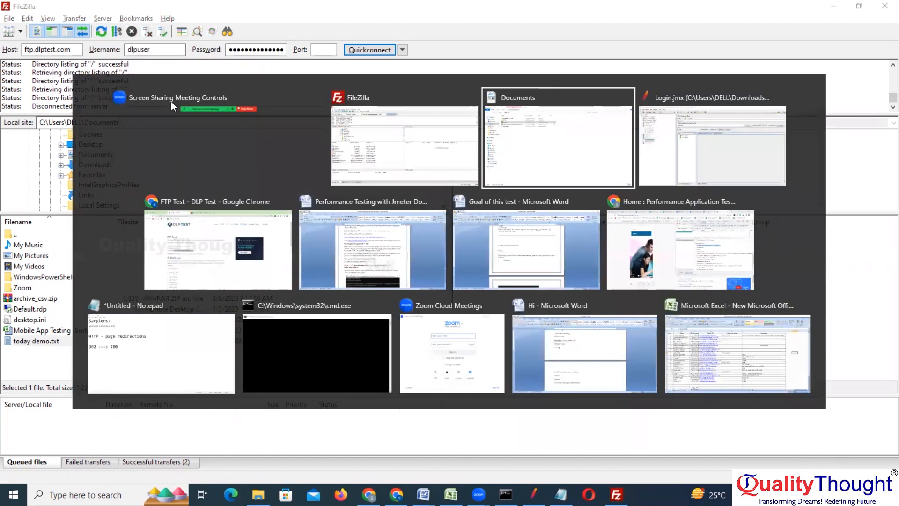
{"action": "key", "text": "alt+Tab"}
{"action": "key", "text": "alt+Tab"}
{"action": "key", "text": "alt+Tab"}
{"action": "key", "text": "alt+Tab"}
{"action": "key", "text": "alt+Tab"}
{"action": "left_click", "coordinate": [68, 150]}
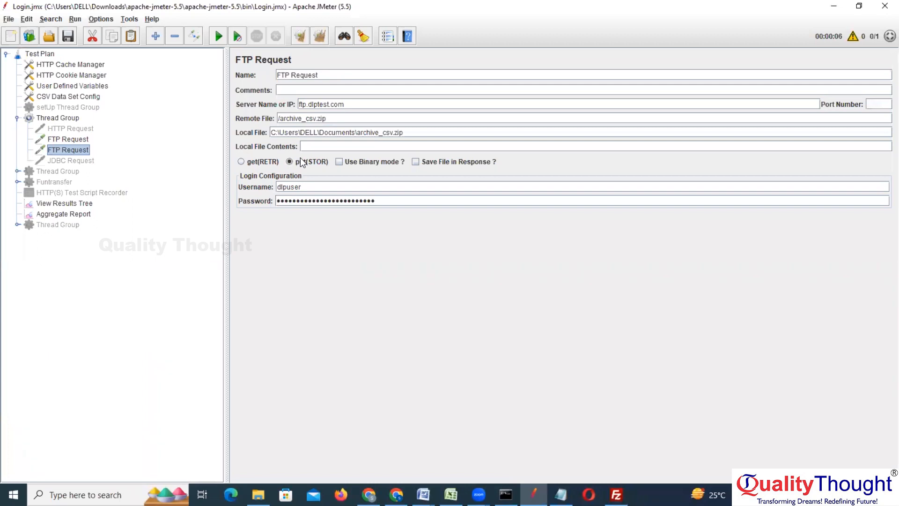
Step: Switch back to FileZilla, reconnect to ftp.dlptest.com and select the remote root folder
{"action": "key", "text": "alt+Tab"}
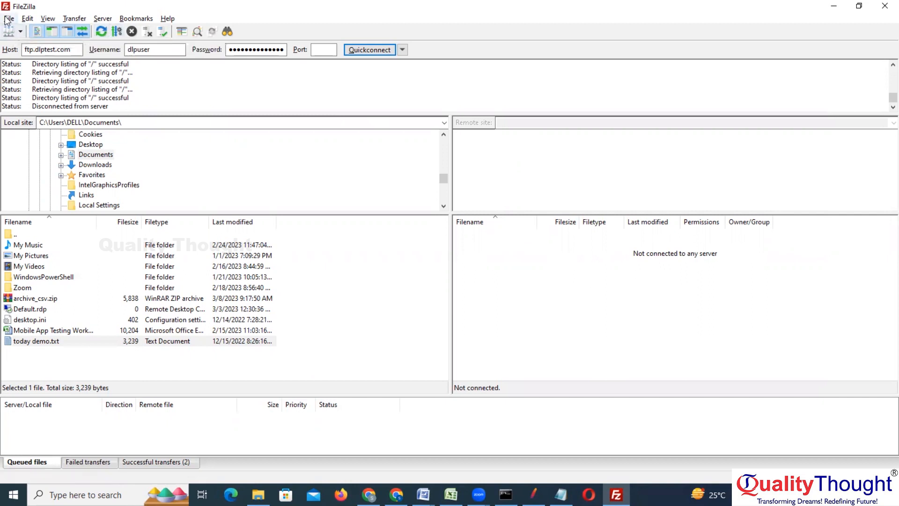
{"action": "left_click", "coordinate": [163, 34]}
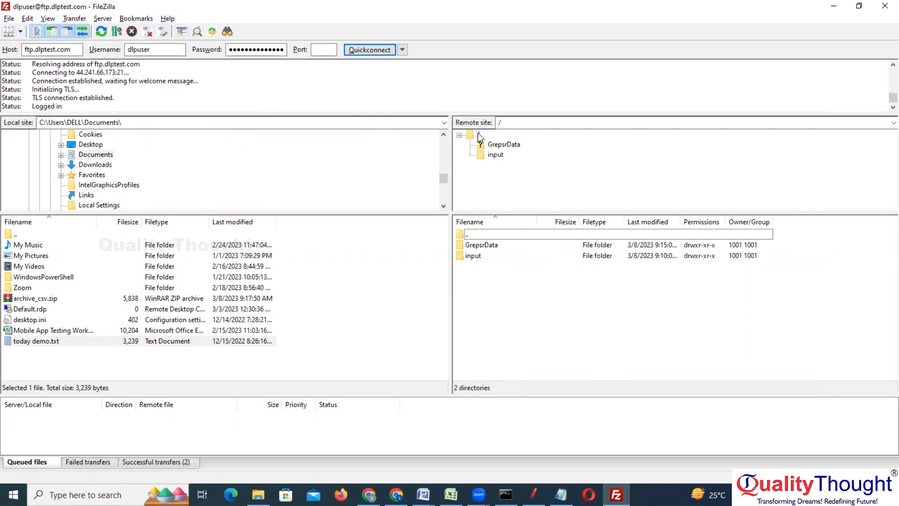
{"action": "left_click", "coordinate": [478, 135]}
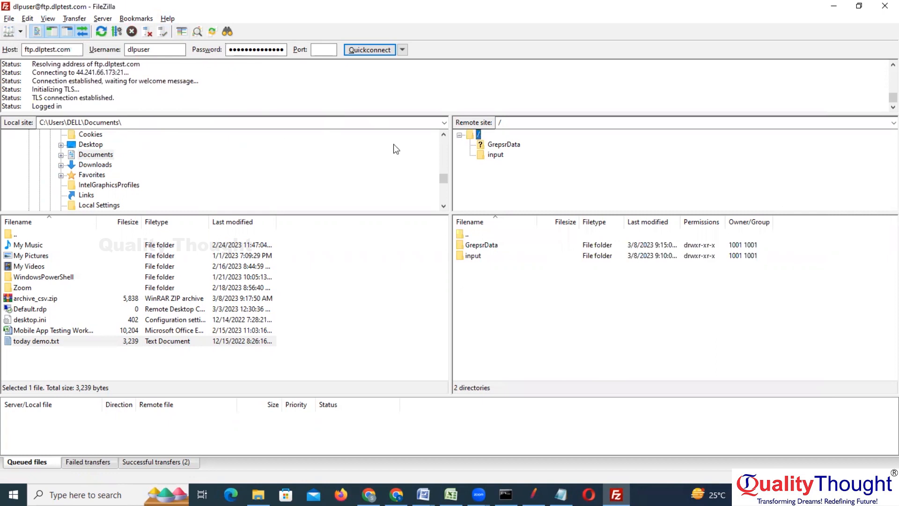
Step: Open the remote input folder and check its archive_csv.zip and today demo.txt files
{"action": "double_click", "coordinate": [471, 258]}
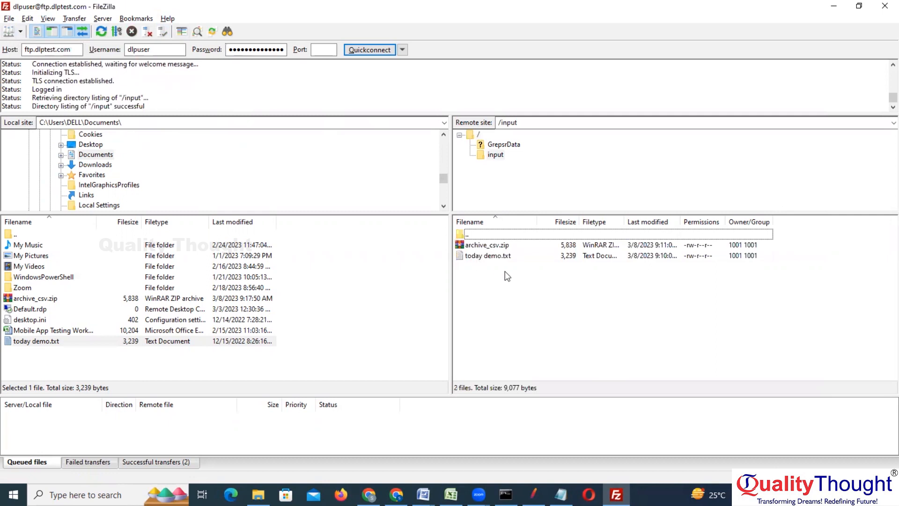
{"action": "left_click", "coordinate": [501, 257]}
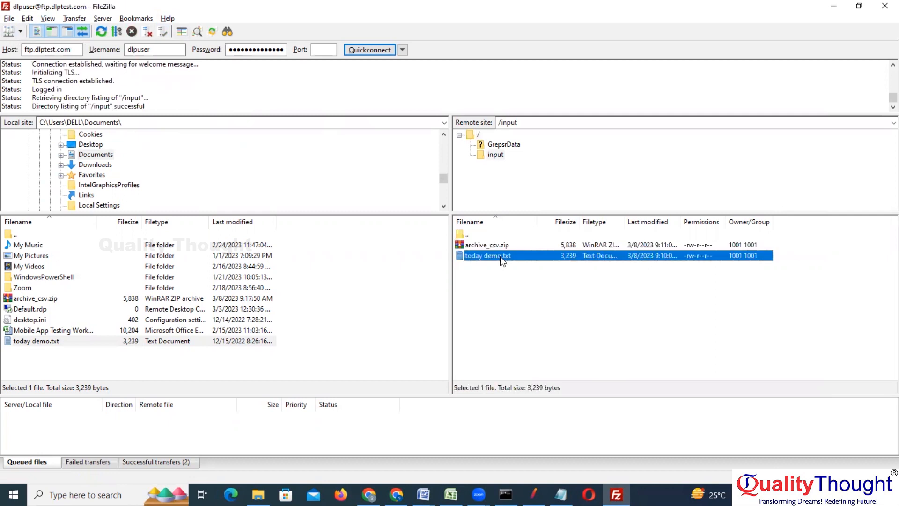
{"action": "right_click", "coordinate": [500, 257]}
{"action": "left_click", "coordinate": [488, 244]}
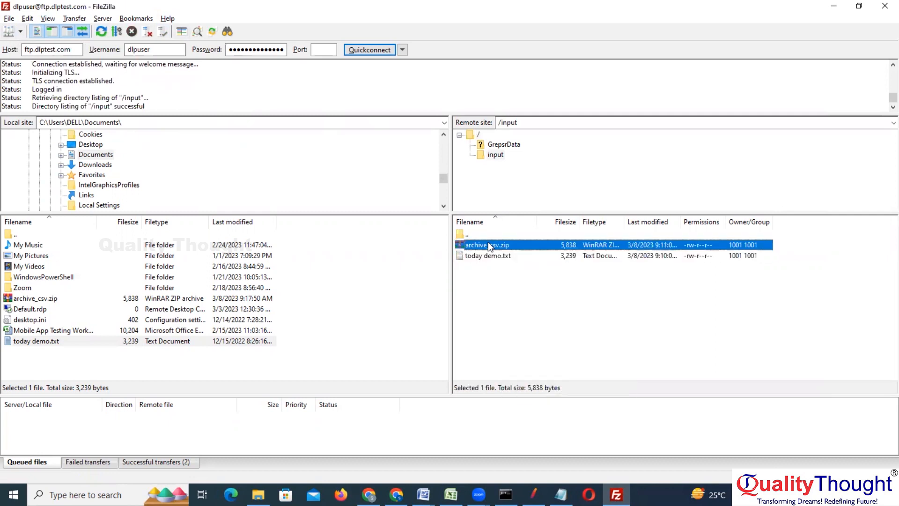
Step: Delete archive_csv.zip and today demo.txt from the remote /input folder
{"action": "left_click", "coordinate": [484, 256], "text": "ctrl"}
{"action": "right_click", "coordinate": [484, 254]}
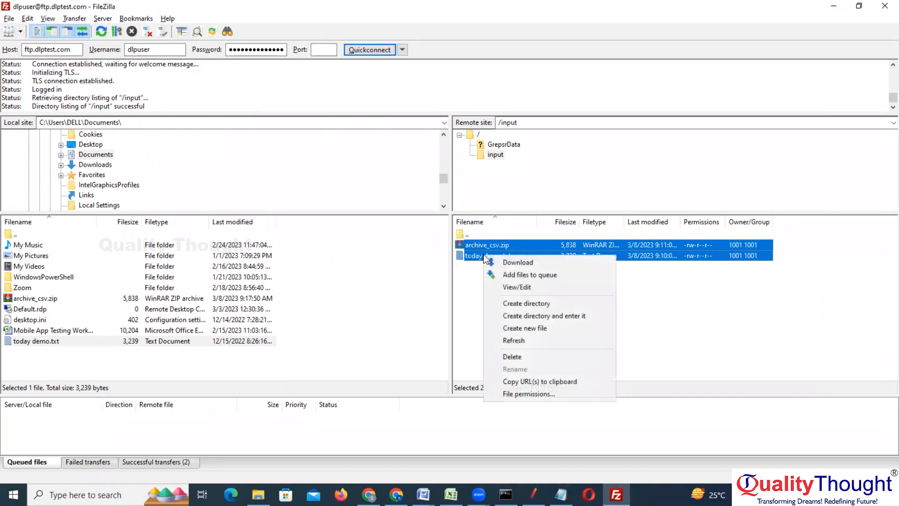
{"action": "left_click", "coordinate": [508, 357]}
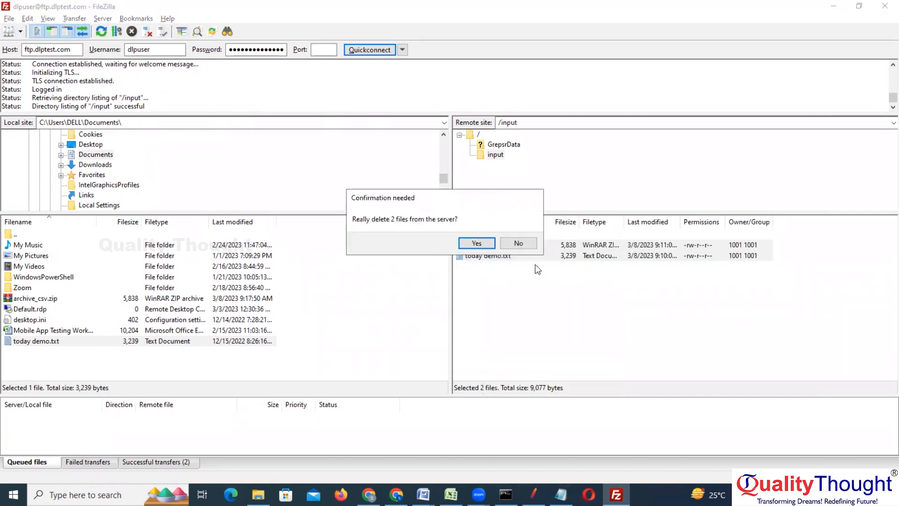
{"action": "left_click", "coordinate": [485, 244]}
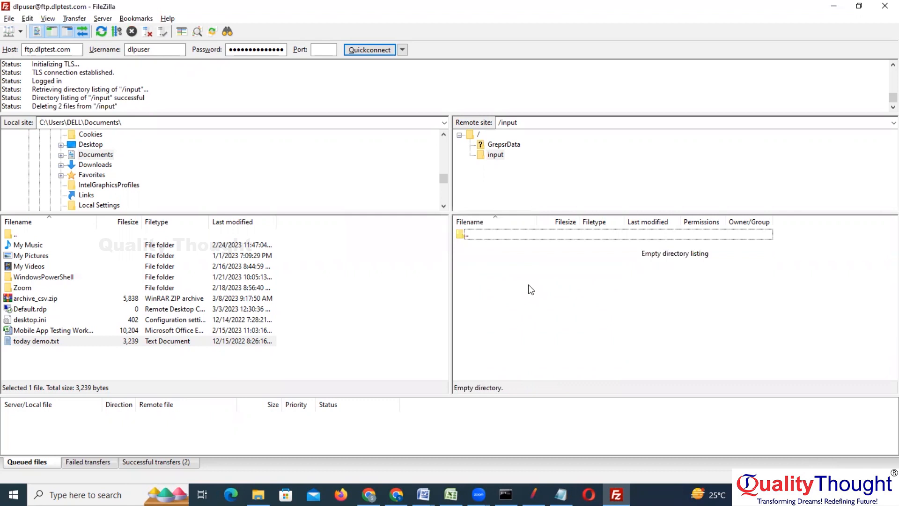
Step: Switch to JMeter, set the put(STOR) FTP request's remote file to /input/archive_csv.zip, and run the test plan
{"action": "key", "text": "alt+Tab"}
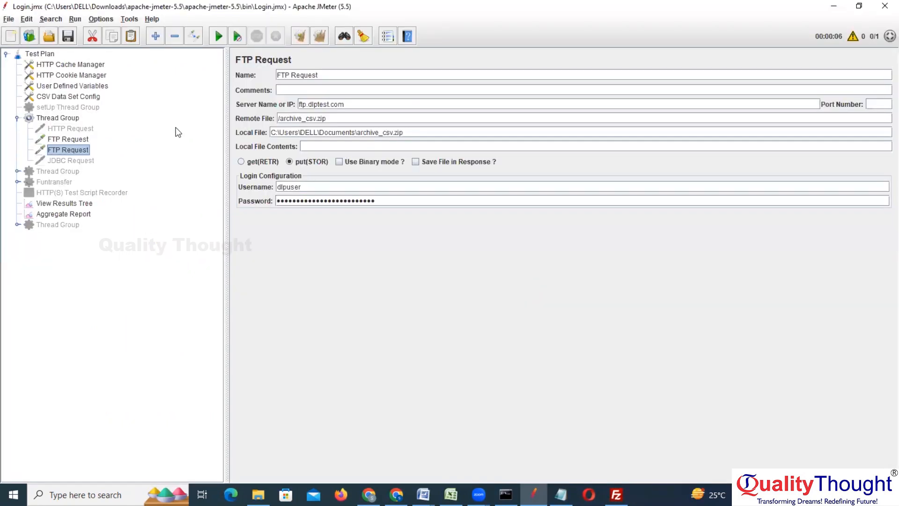
{"action": "left_click", "coordinate": [282, 118]}
{"action": "type", "text": "input/"}
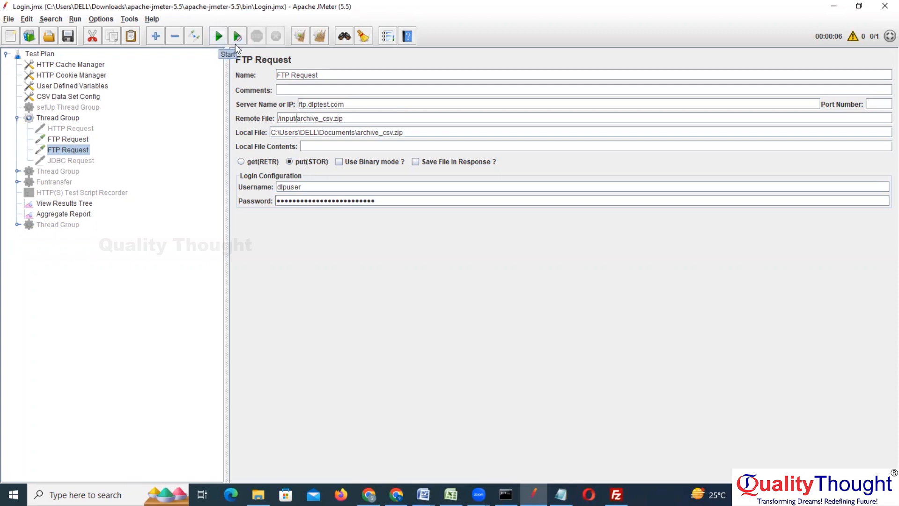
{"action": "left_click", "coordinate": [216, 38]}
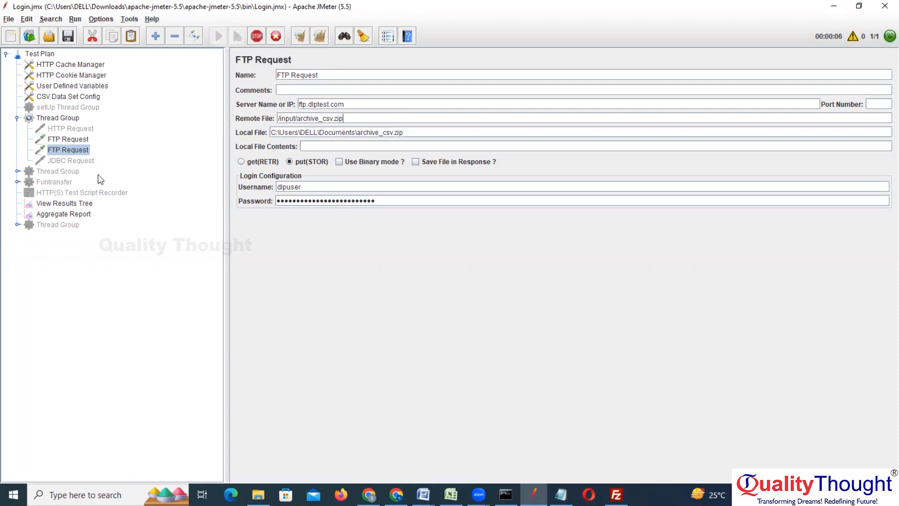
Step: Inspect the latest FTP Request sample in View Results Tree, then refresh the remote /input listing in FileZilla
{"action": "left_click", "coordinate": [73, 201]}
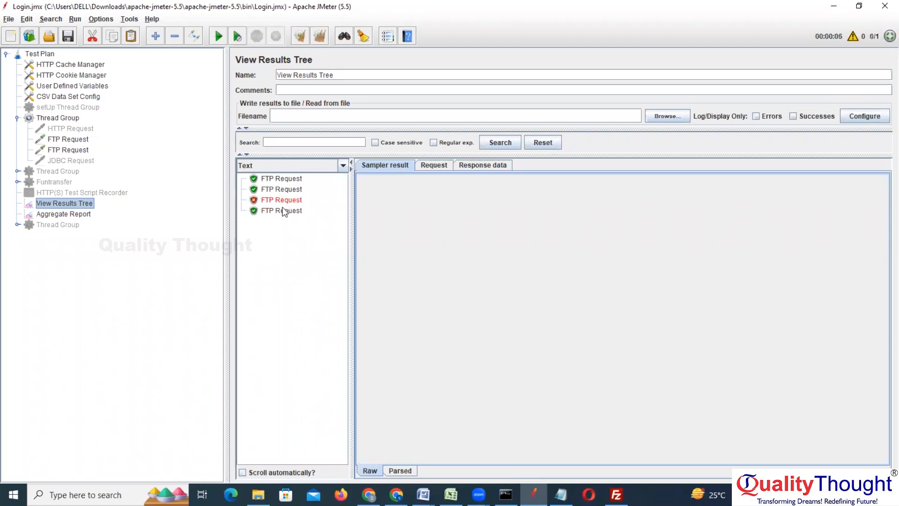
{"action": "left_click", "coordinate": [284, 211]}
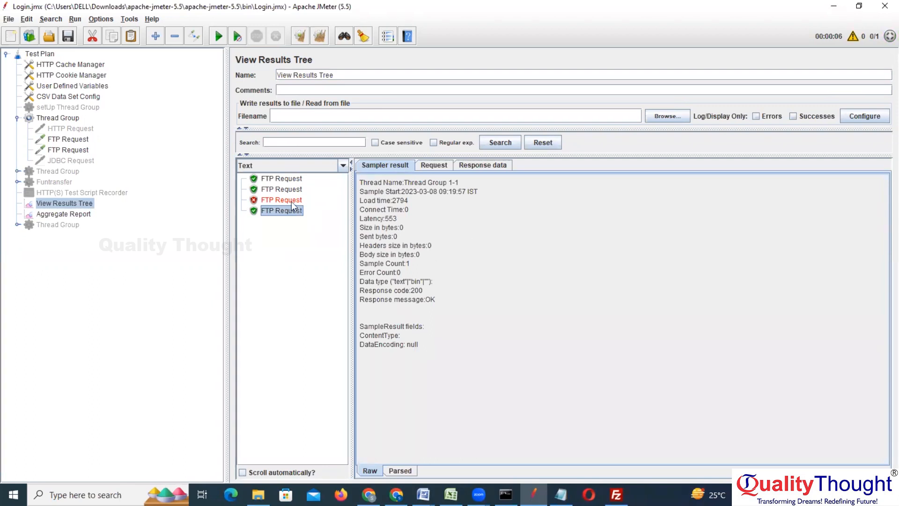
{"action": "key", "text": "alt+Tab"}
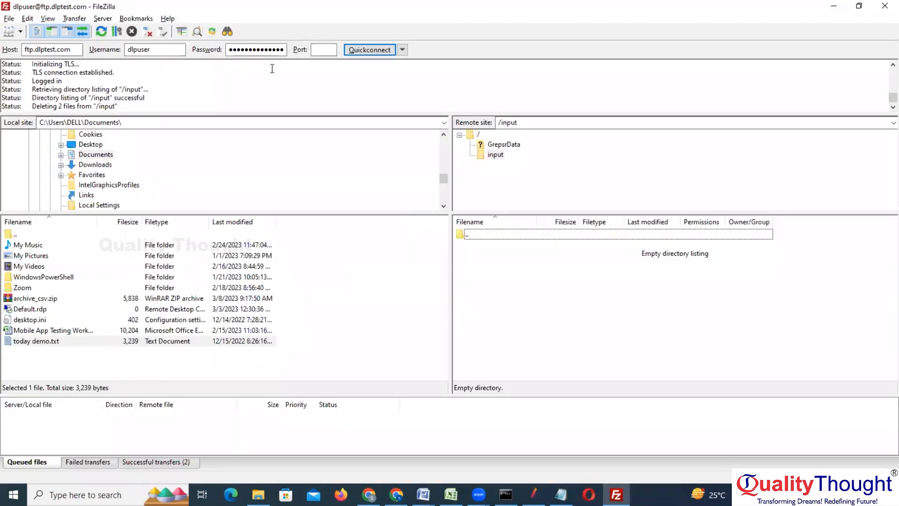
{"action": "left_click", "coordinate": [101, 32]}
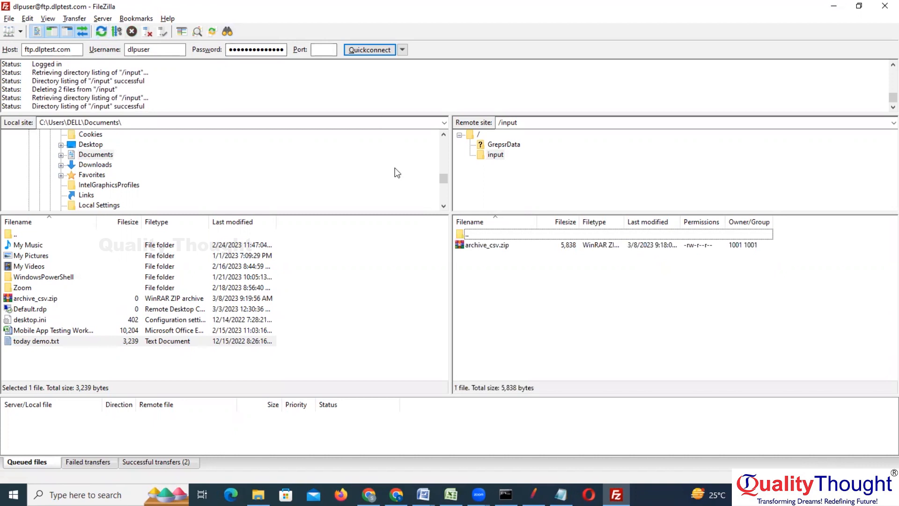
Step: Compare the second FTP request's file paths in JMeter with archive_csv.zip in FileZilla, widening the remote Filetype column
{"action": "key", "text": "alt+Tab"}
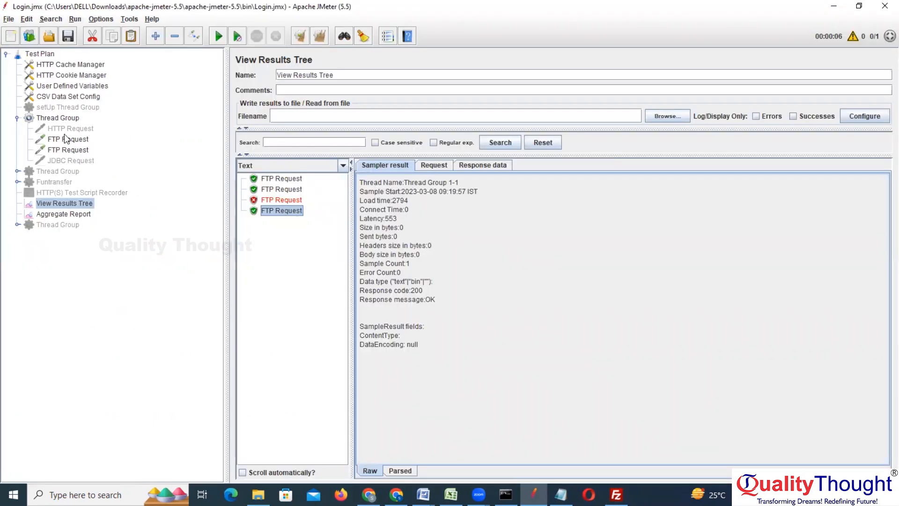
{"action": "left_click", "coordinate": [63, 150]}
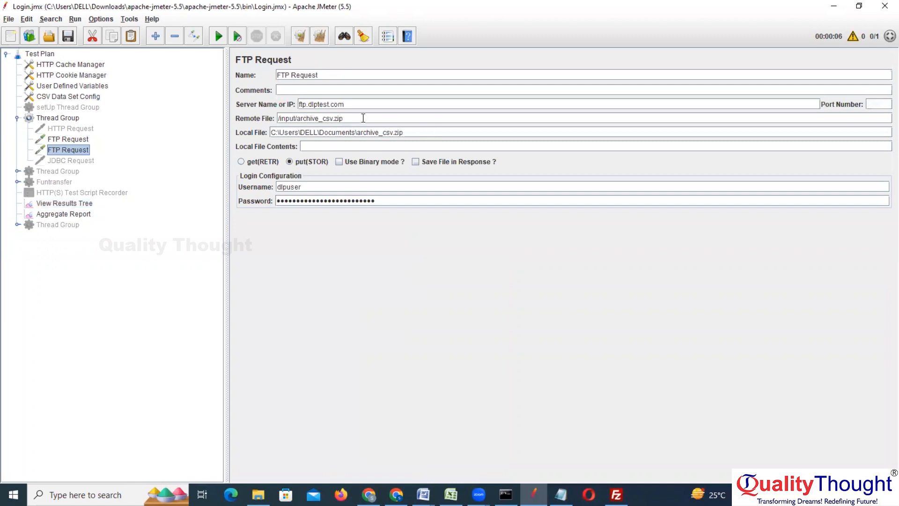
{"action": "left_click", "coordinate": [431, 134]}
{"action": "key", "text": "alt+Tab"}
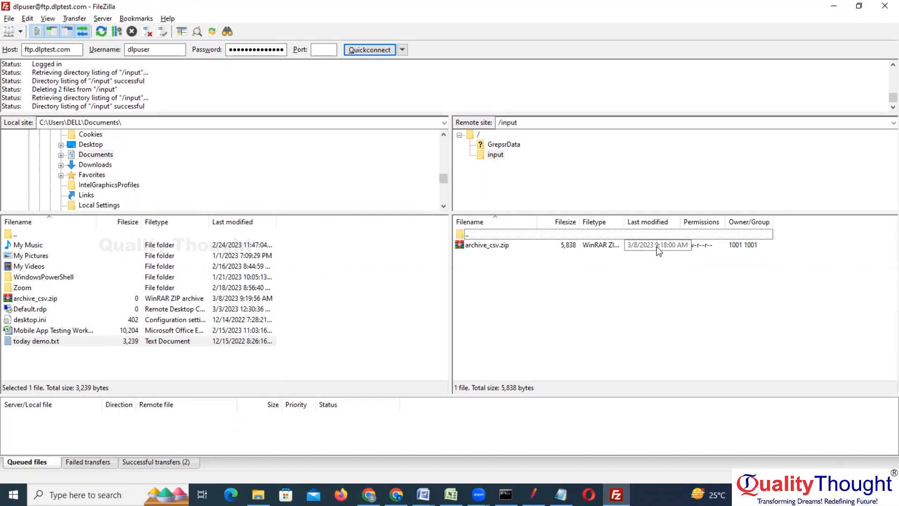
{"action": "left_click_drag", "start_coordinate": [628, 220], "coordinate": [656, 220]}
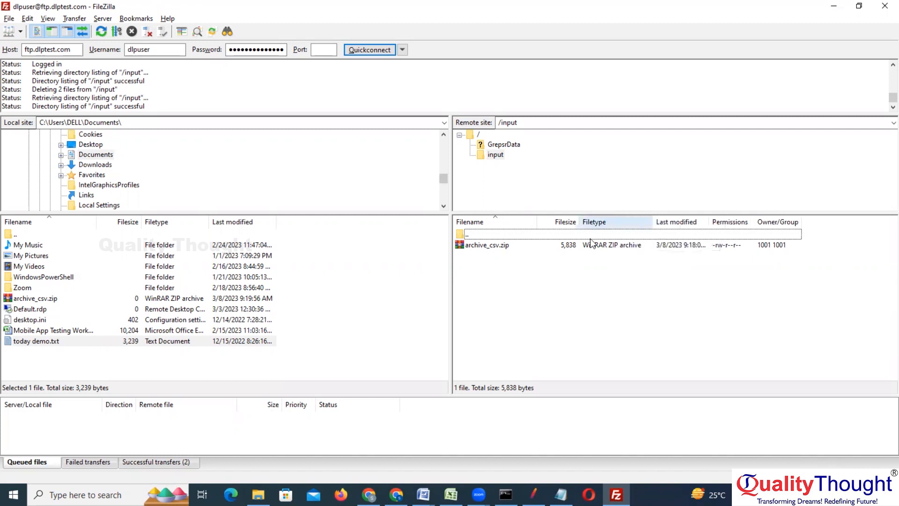
Step: Return to JMeter and review the FTP Request row of the Aggregate Report
{"action": "key", "text": "alt+Tab"}
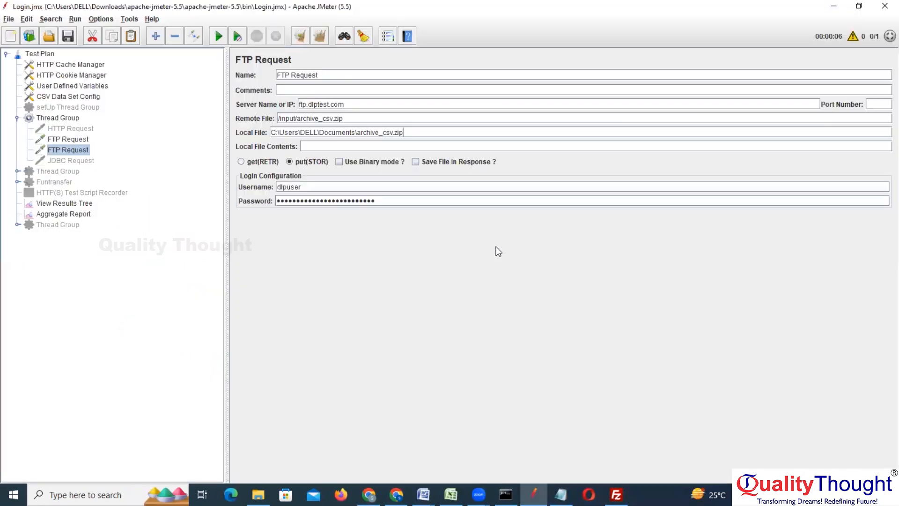
{"action": "left_click", "coordinate": [64, 214]}
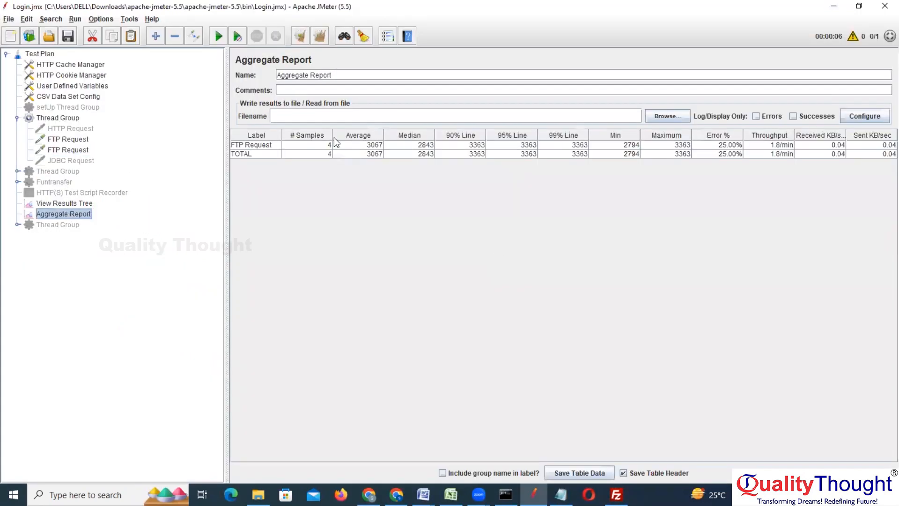
{"action": "left_click", "coordinate": [479, 146]}
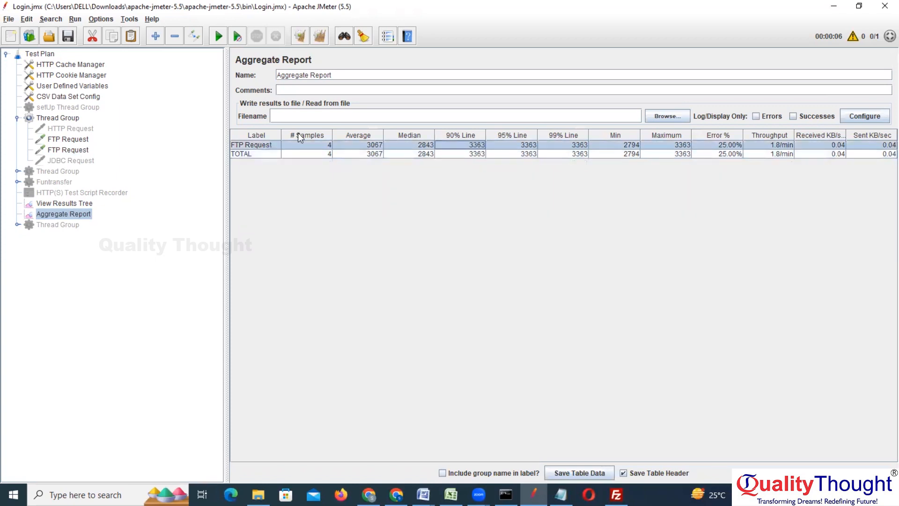
Step: Rename the get(RETR) FTP request as Download and the put(STOR) FTP request as Upload
{"action": "left_click", "coordinate": [78, 139]}
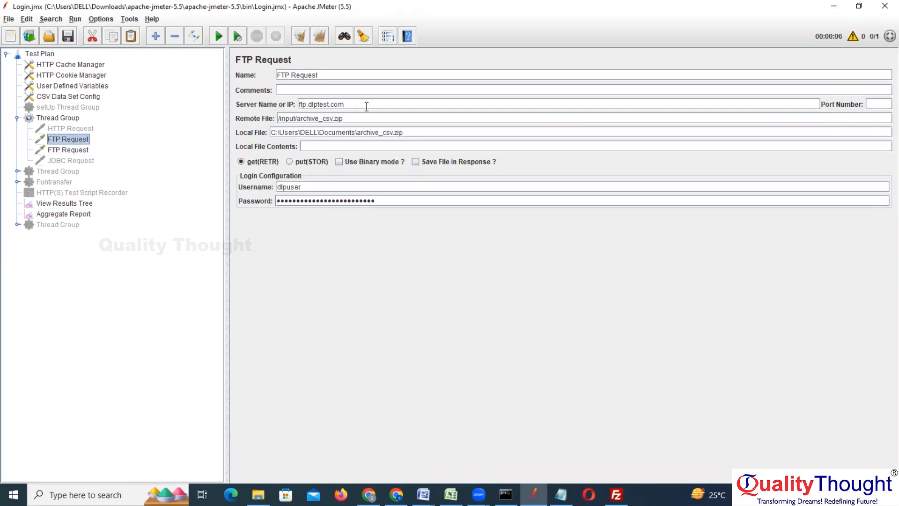
{"action": "left_click_drag", "start_coordinate": [334, 74], "coordinate": [253, 75]}
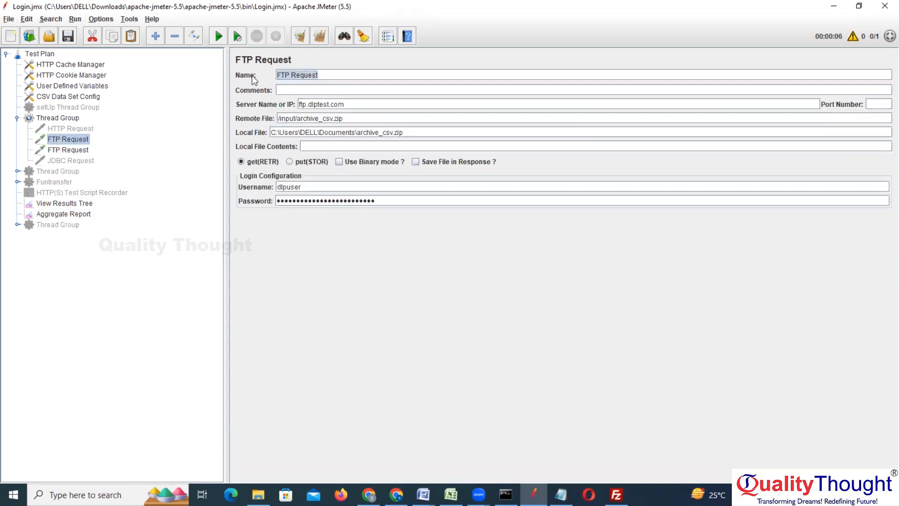
{"action": "type", "text": "Download"}
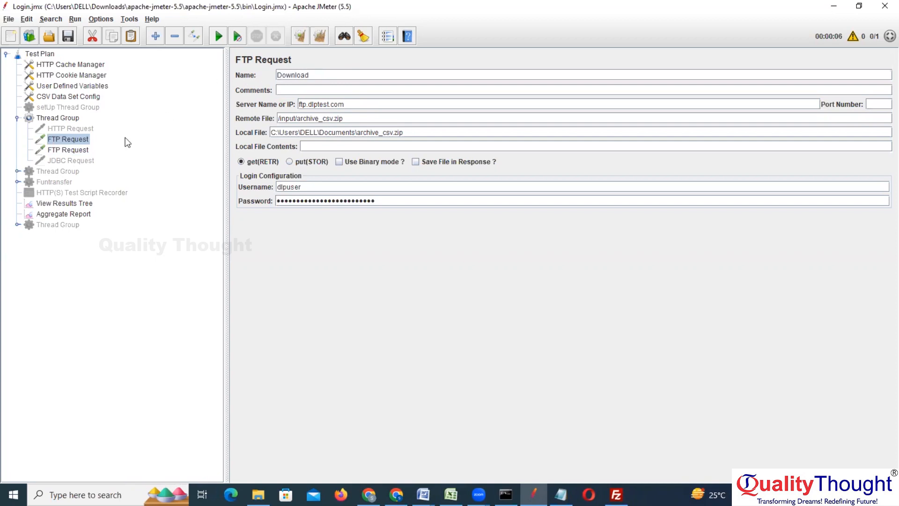
{"action": "left_click", "coordinate": [58, 150]}
{"action": "triple_click", "coordinate": [299, 78]}
{"action": "type", "text": "Upload"}
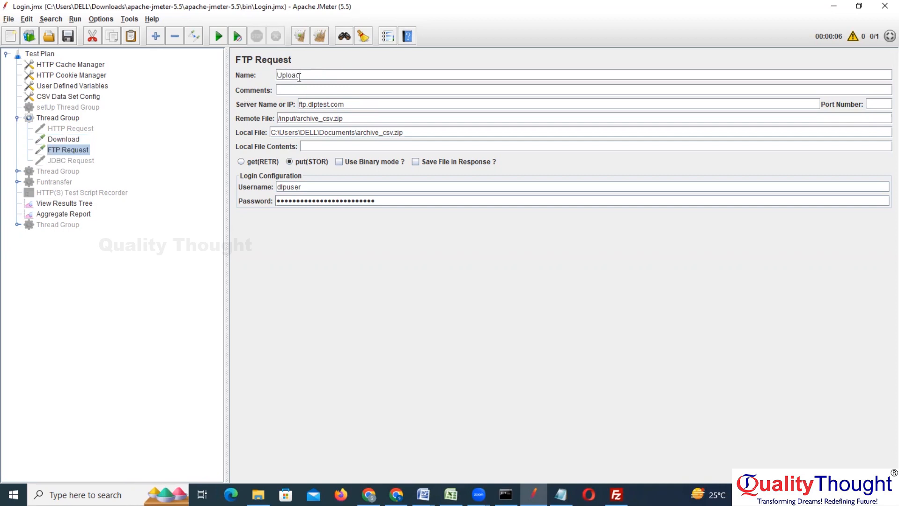
Step: Clear all previous test results and rerun the test plan, checking archive_csv.zip in FileZilla's remote folder before the run
{"action": "left_click", "coordinate": [65, 203]}
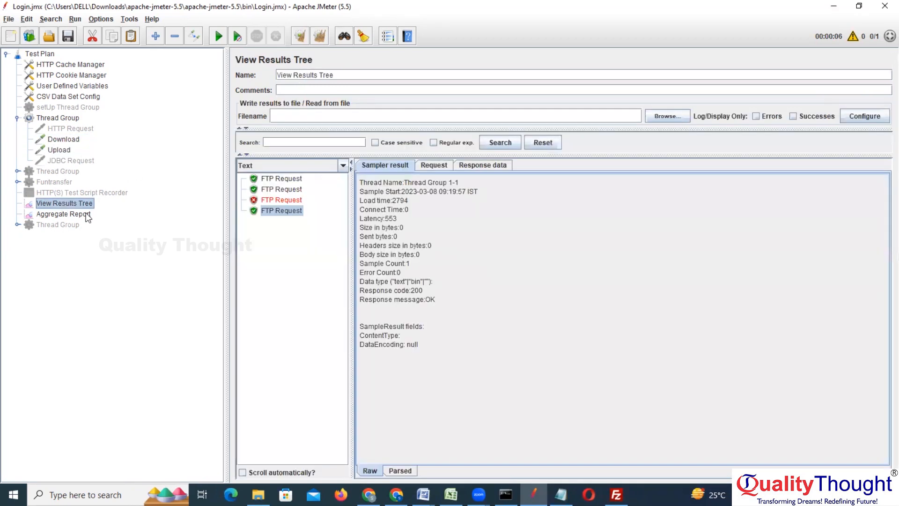
{"action": "left_click", "coordinate": [319, 38]}
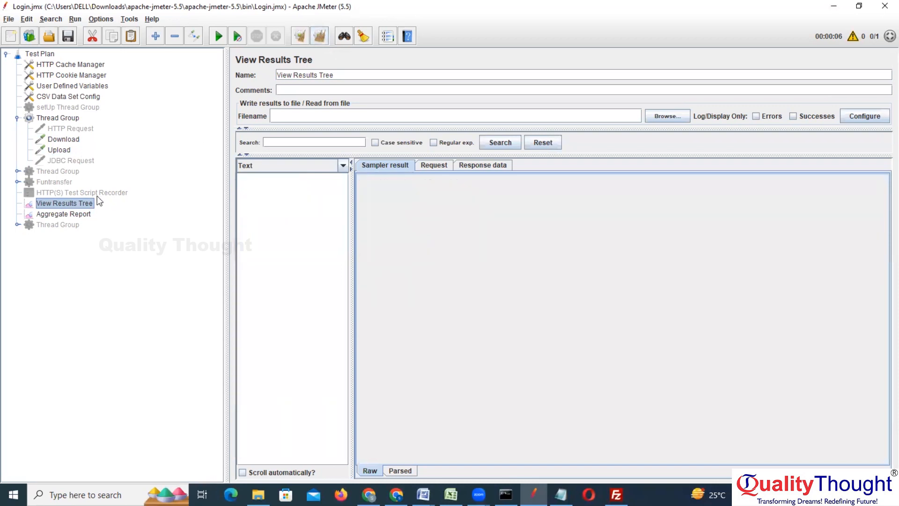
{"action": "key", "text": "alt+Tab"}
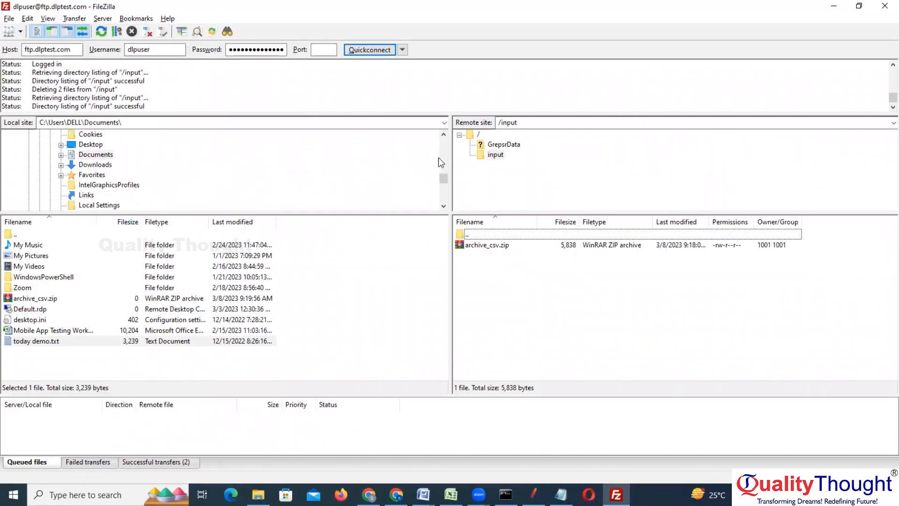
{"action": "left_click", "coordinate": [481, 248]}
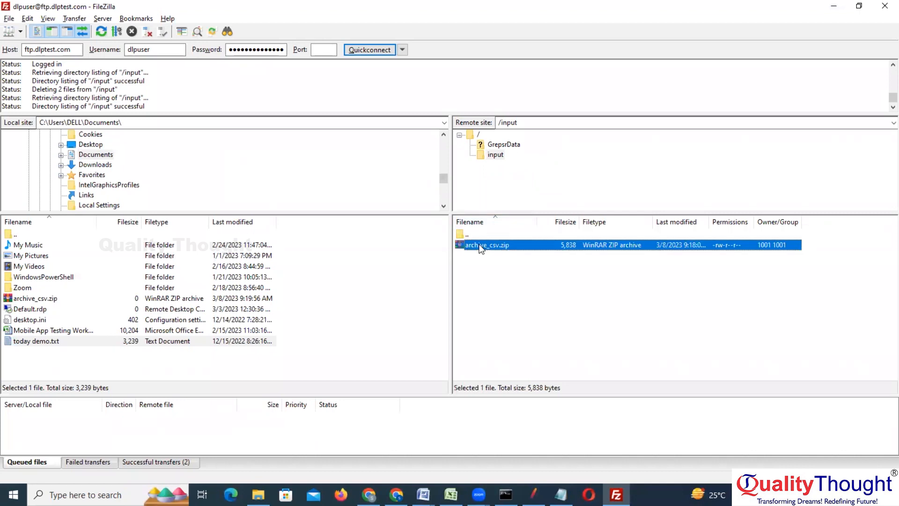
{"action": "key", "text": "alt+Tab"}
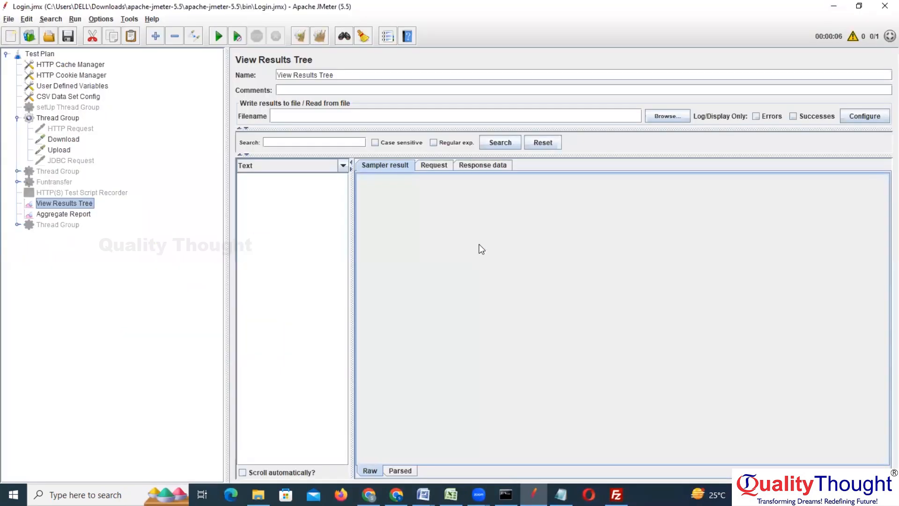
{"action": "left_click", "coordinate": [218, 37]}
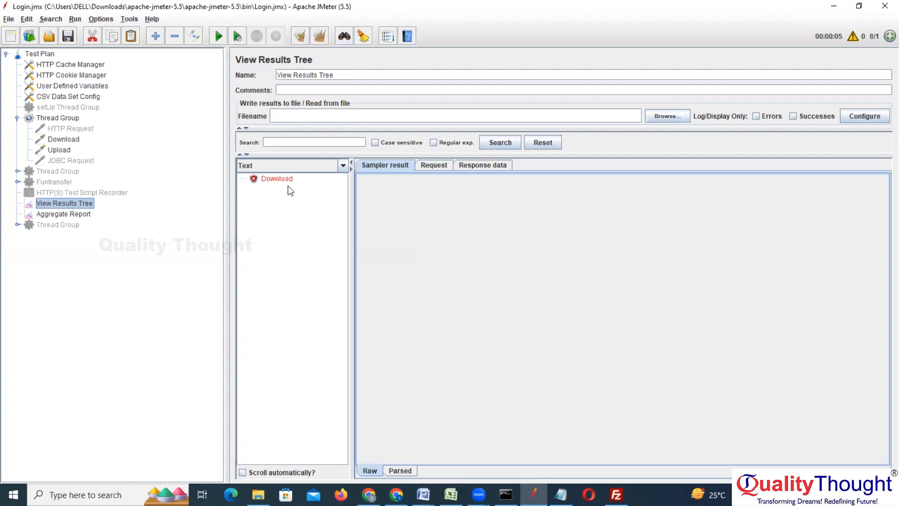
Step: Examine the Download and Upload sampler results and check the file settings of both FTP requests
{"action": "left_click", "coordinate": [283, 178]}
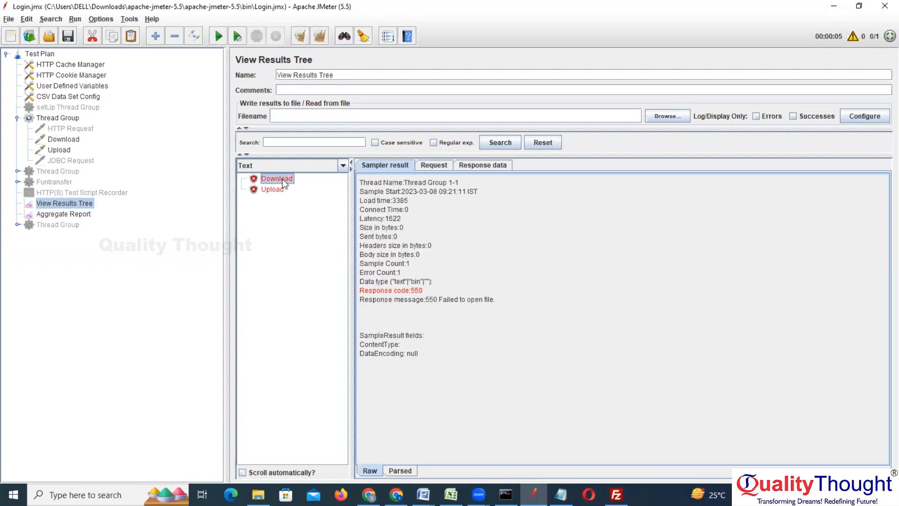
{"action": "left_click", "coordinate": [272, 191]}
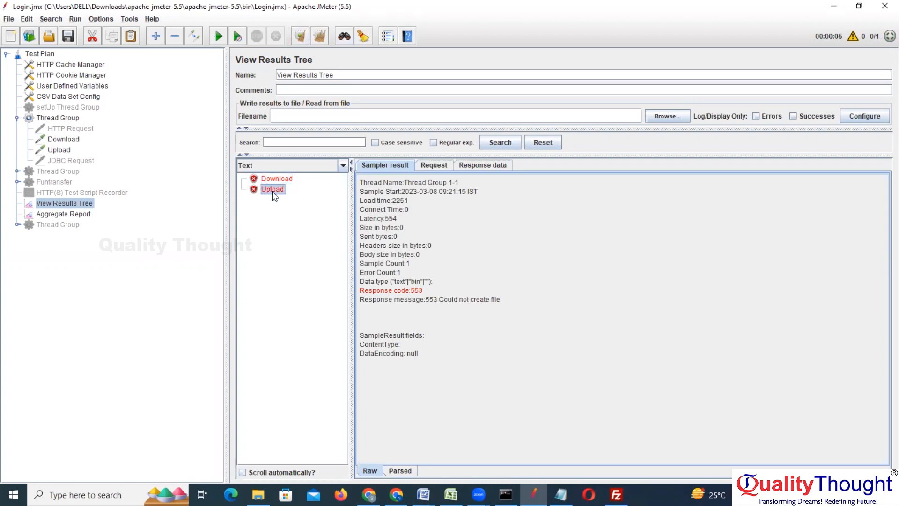
{"action": "left_click", "coordinate": [74, 143]}
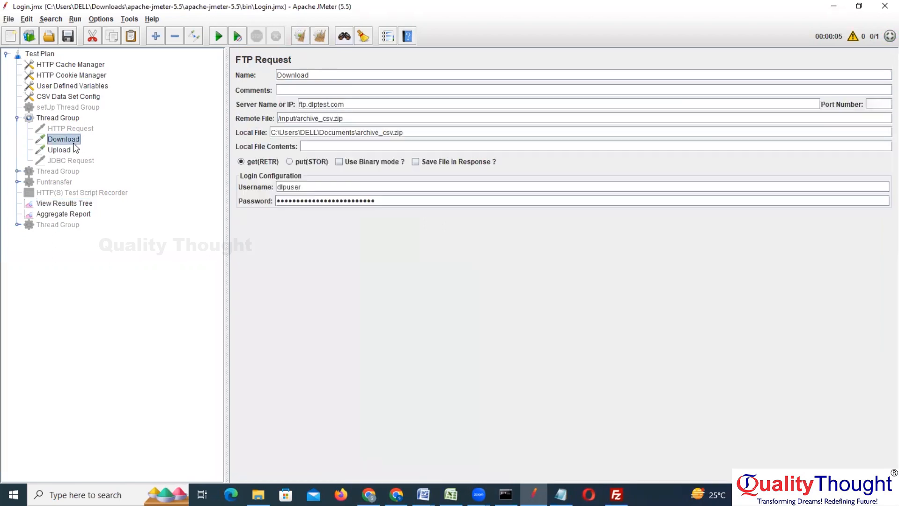
{"action": "left_click", "coordinate": [58, 150]}
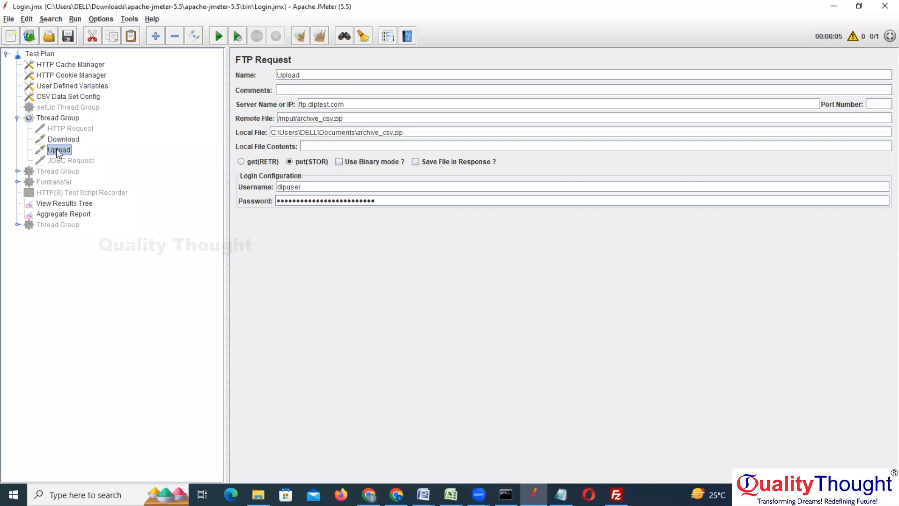
{"action": "key", "text": "alt+Tab"}
{"action": "key", "text": "alt+Tab"}
{"action": "left_click", "coordinate": [63, 139]}
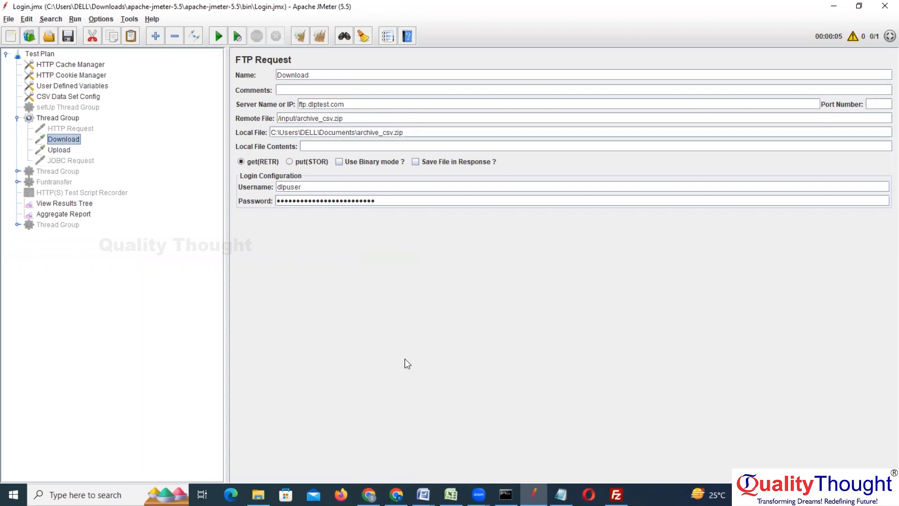
Step: Switch to File Explorer and refresh the Documents folder to check the local archive_csv file
{"action": "key", "text": "alt+Tab"}
{"action": "key", "text": "alt+Tab"}
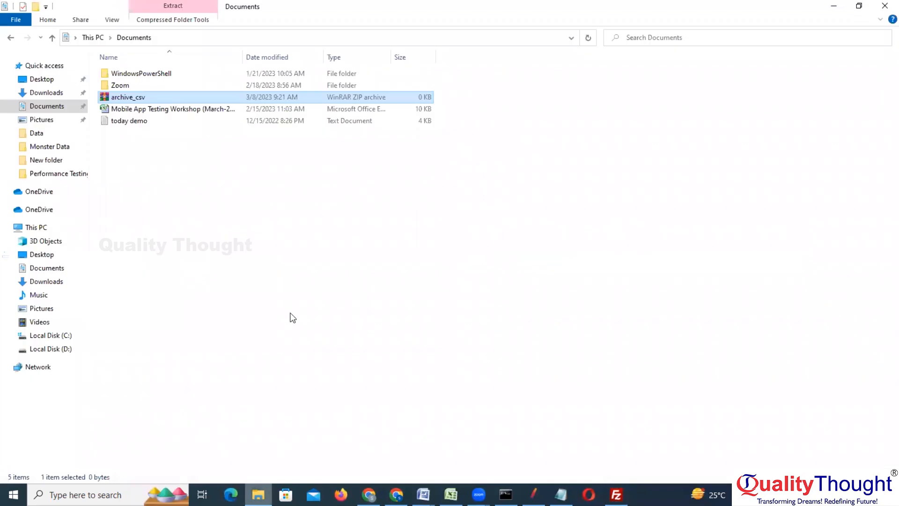
{"action": "right_click", "coordinate": [239, 250]}
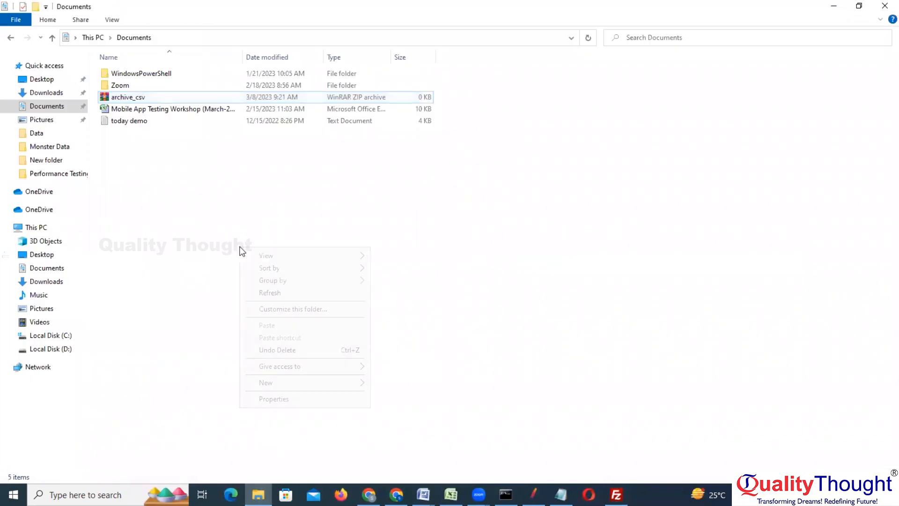
{"action": "left_click", "coordinate": [277, 292]}
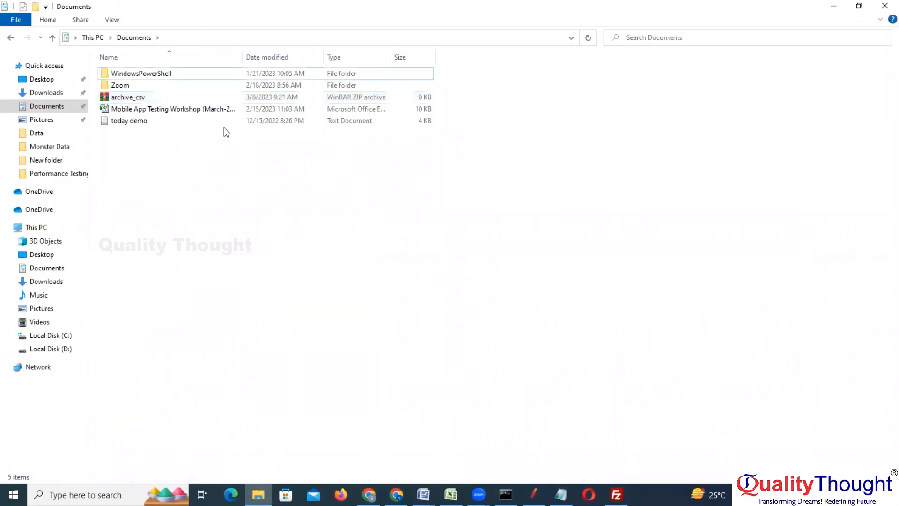
Step: Check archive_csv in File Explorer and FileZilla, and switch to JMeter to examine the Download sampler result
{"action": "left_click", "coordinate": [153, 100]}
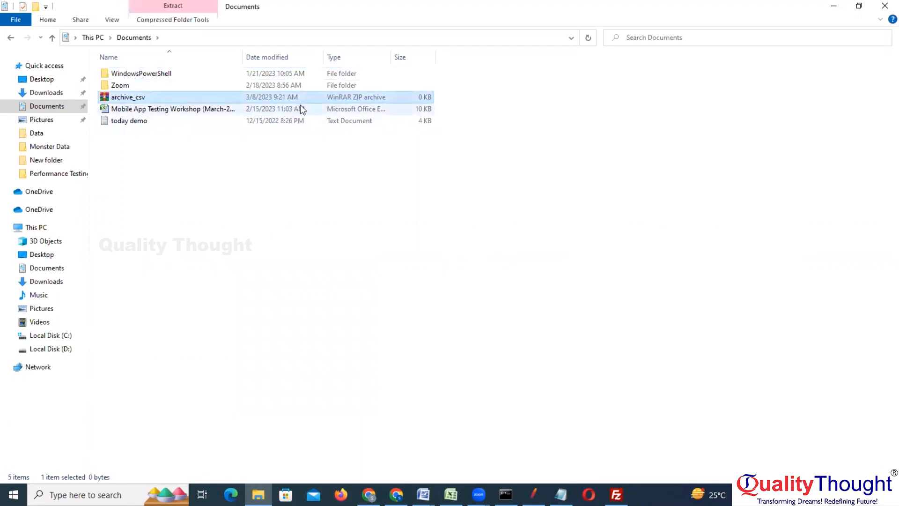
{"action": "key", "text": "alt+Tab"}
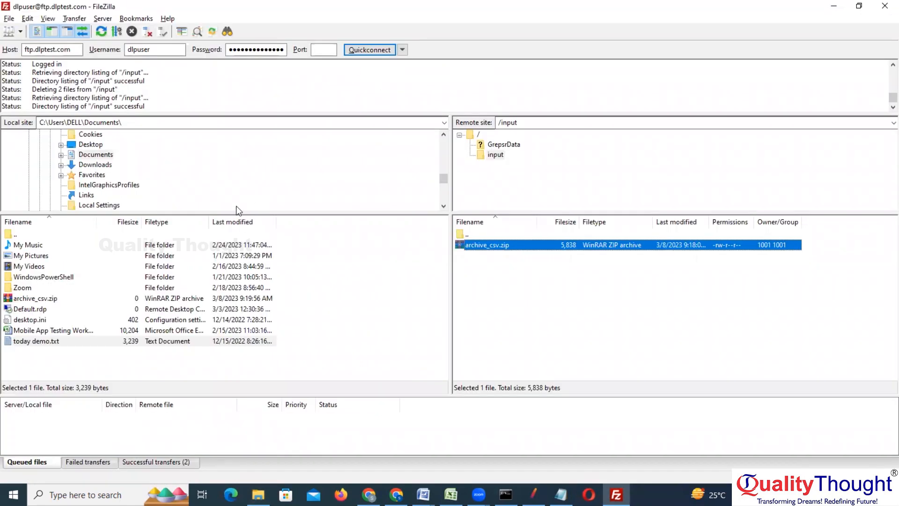
{"action": "key", "text": "alt+Tab"}
{"action": "key", "text": "Tab"}
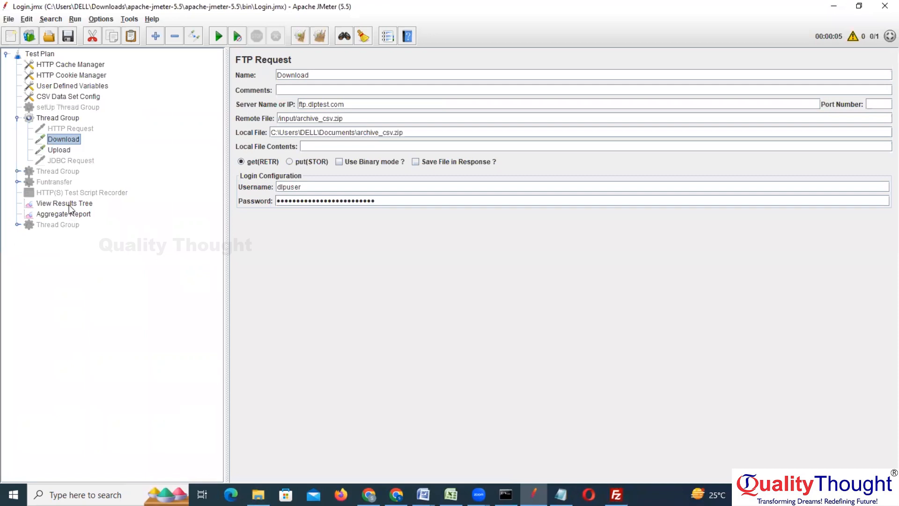
{"action": "left_click", "coordinate": [69, 204]}
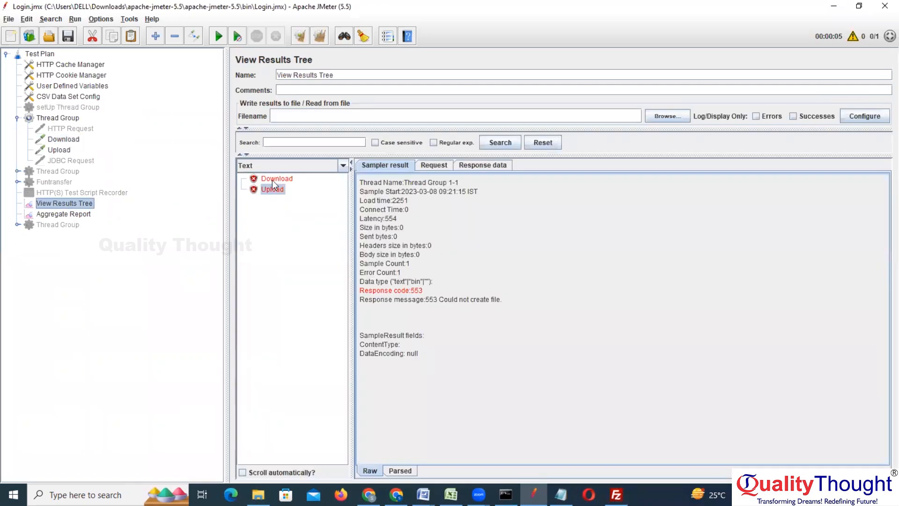
{"action": "key", "text": "alt+Tab"}
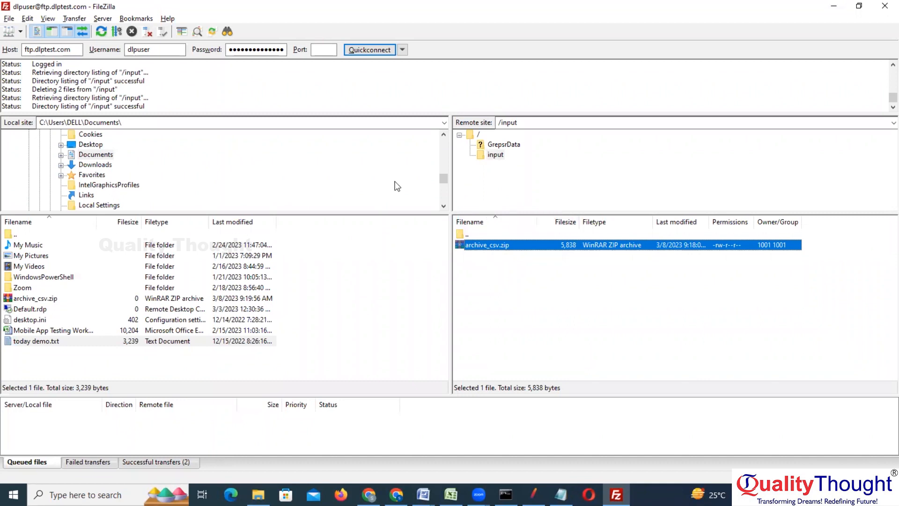
{"action": "key", "text": "alt+Tab"}
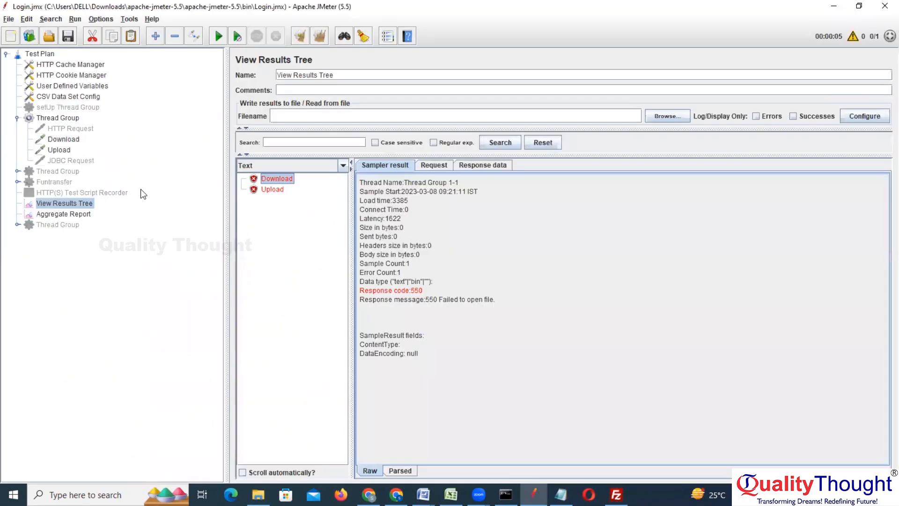
Step: Disable the Upload FTP request in the active Thread Group
{"action": "left_click", "coordinate": [59, 150]}
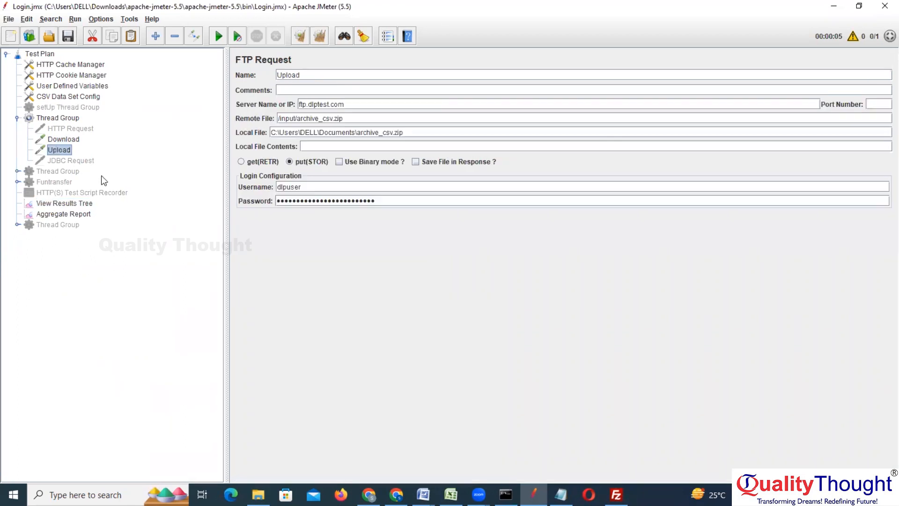
{"action": "right_click", "coordinate": [52, 150]}
{"action": "left_click", "coordinate": [77, 327]}
Step: Clear all previous results, rerun the test plan and view the Download sampler result
{"action": "left_click", "coordinate": [68, 205]}
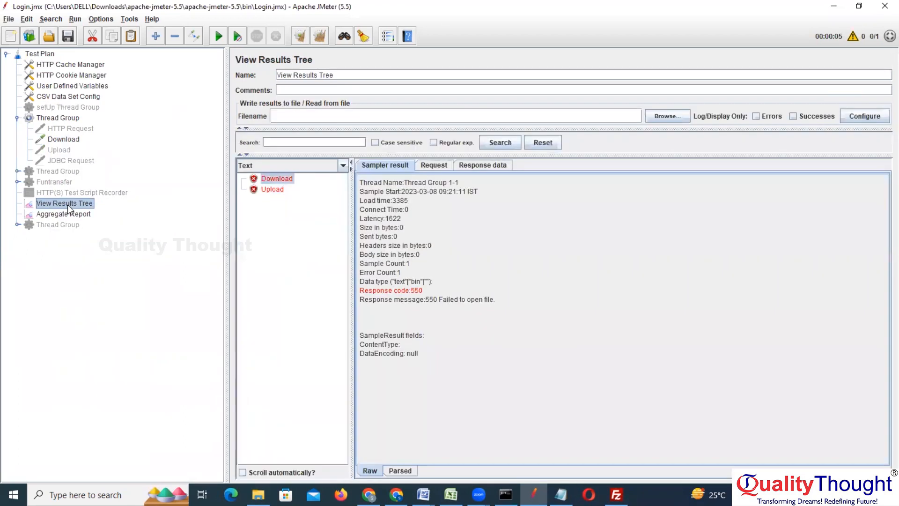
{"action": "left_click", "coordinate": [319, 37]}
{"action": "left_click", "coordinate": [213, 38]}
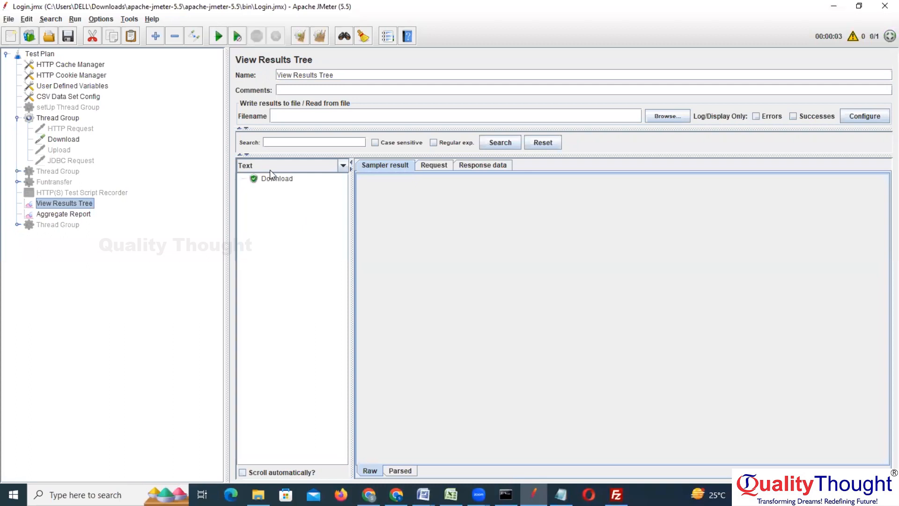
{"action": "left_click", "coordinate": [271, 181]}
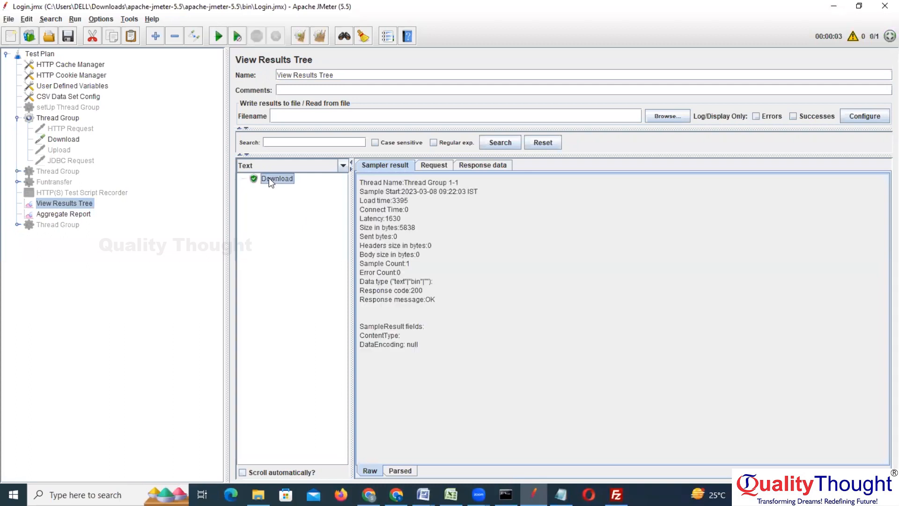
Step: Disable the Download FTP request and enable the Upload FTP request
{"action": "left_click", "coordinate": [71, 138]}
{"action": "right_click", "coordinate": [71, 139]}
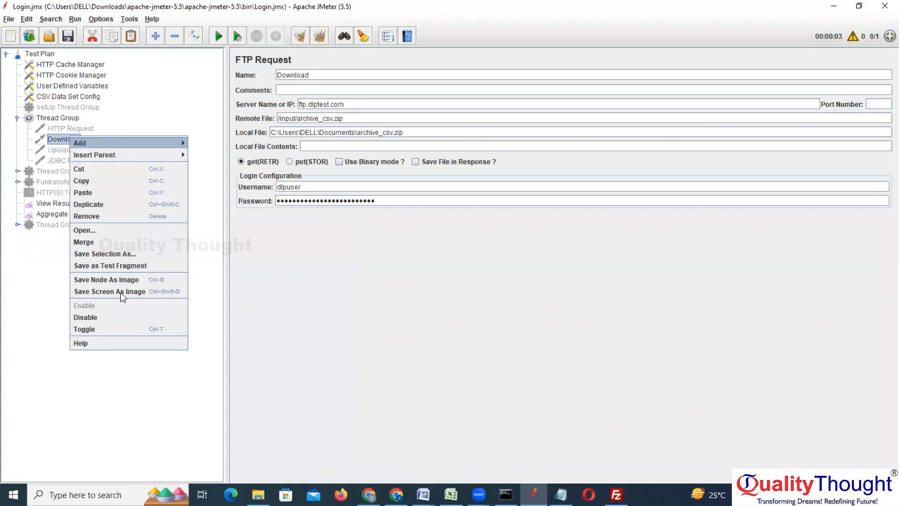
{"action": "left_click", "coordinate": [100, 317]}
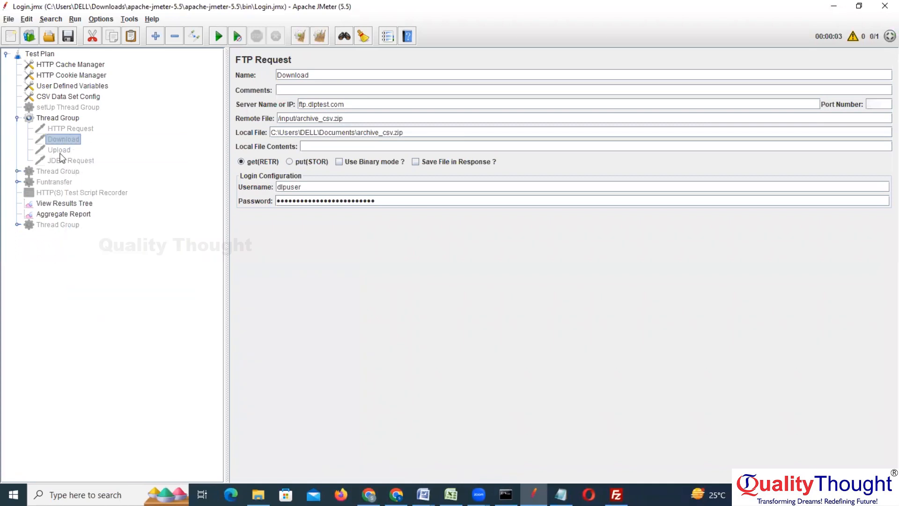
{"action": "left_click", "coordinate": [60, 151]}
{"action": "right_click", "coordinate": [60, 151]}
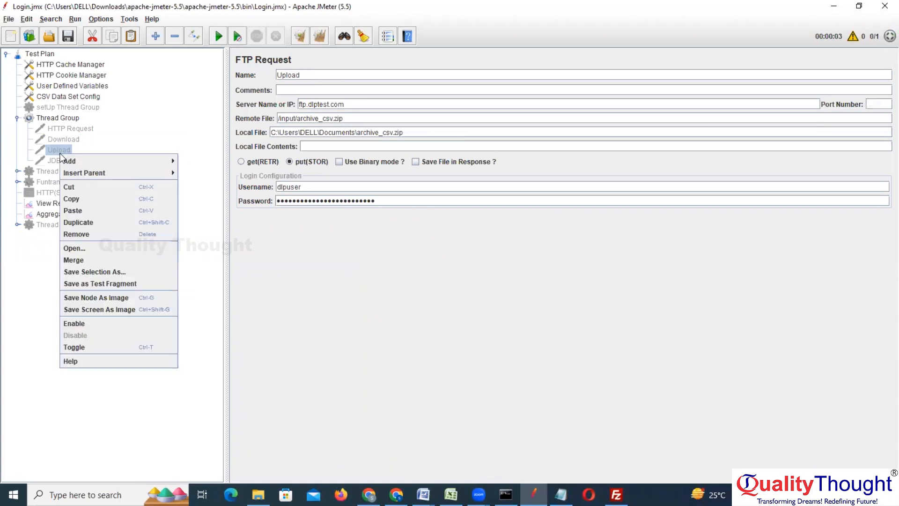
{"action": "left_click", "coordinate": [92, 324]}
Step: Run the test plan and review the Download and Upload rows in the Aggregate Report
{"action": "left_click", "coordinate": [218, 36]}
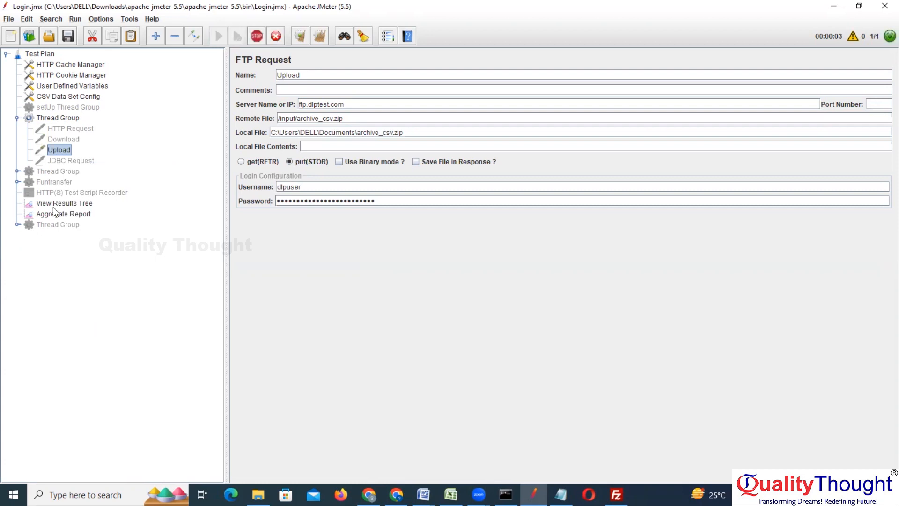
{"action": "left_click", "coordinate": [53, 204]}
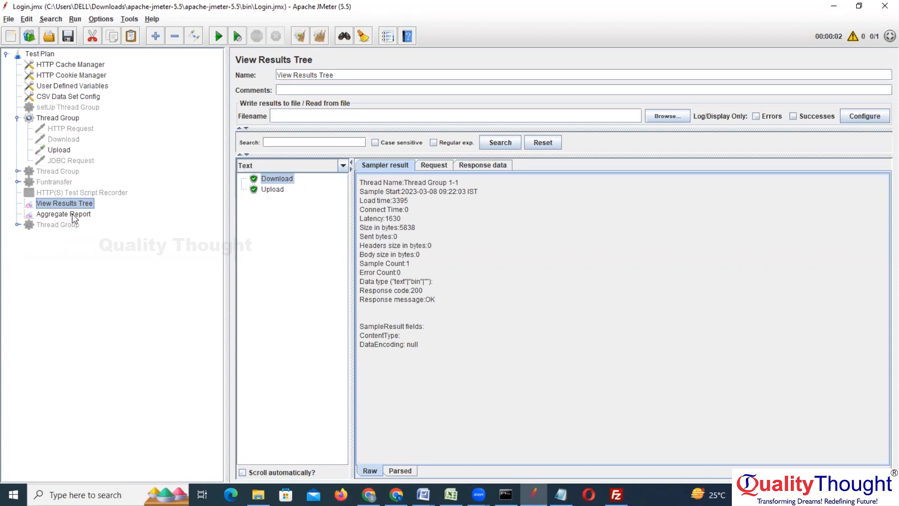
{"action": "left_click", "coordinate": [72, 213]}
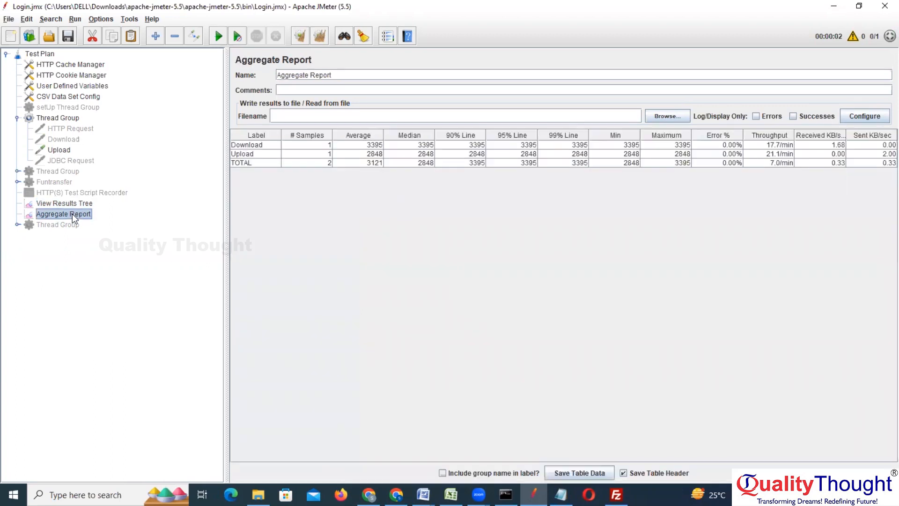
{"action": "left_click", "coordinate": [480, 144]}
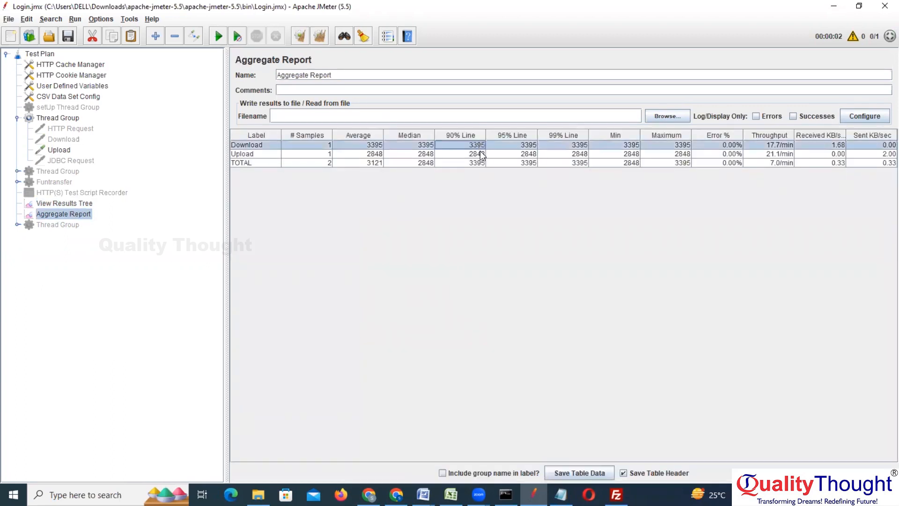
{"action": "left_click", "coordinate": [482, 153]}
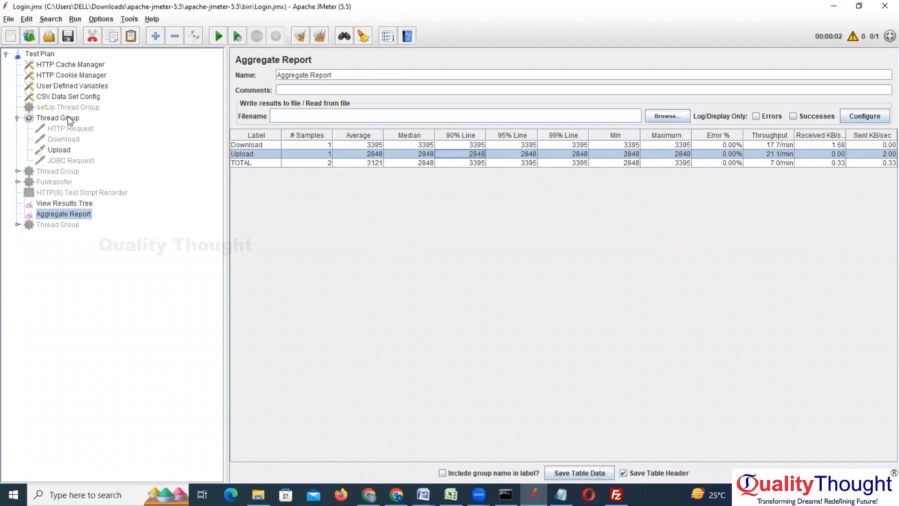
Step: Add an FTP Request Defaults config element to the test plan and place it directly above the active Thread Group
{"action": "left_click", "coordinate": [64, 151]}
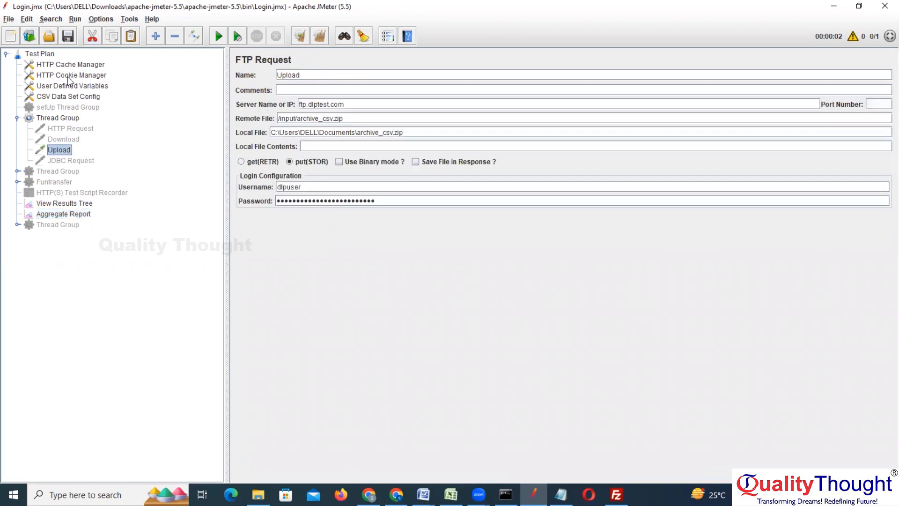
{"action": "left_click", "coordinate": [49, 55]}
{"action": "right_click", "coordinate": [50, 56]}
{"action": "mouse_move", "coordinate": [113, 62]}
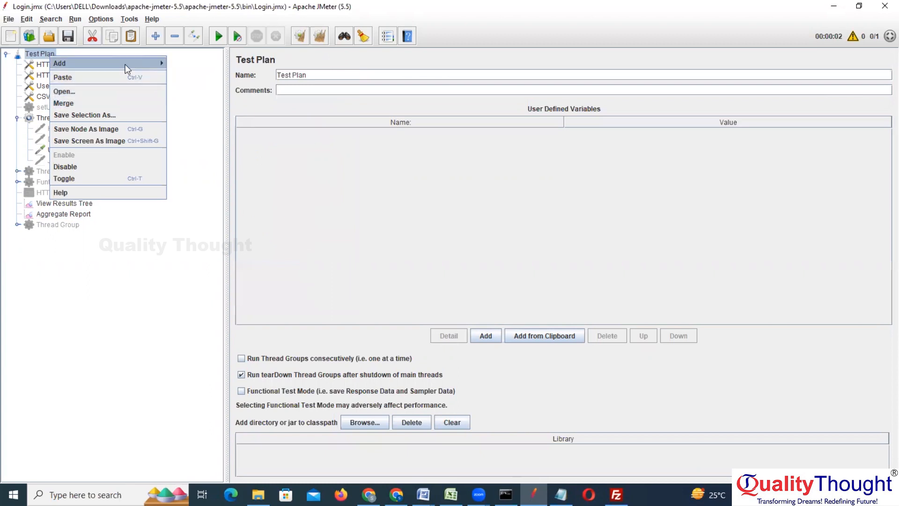
{"action": "mouse_move", "coordinate": [195, 73]}
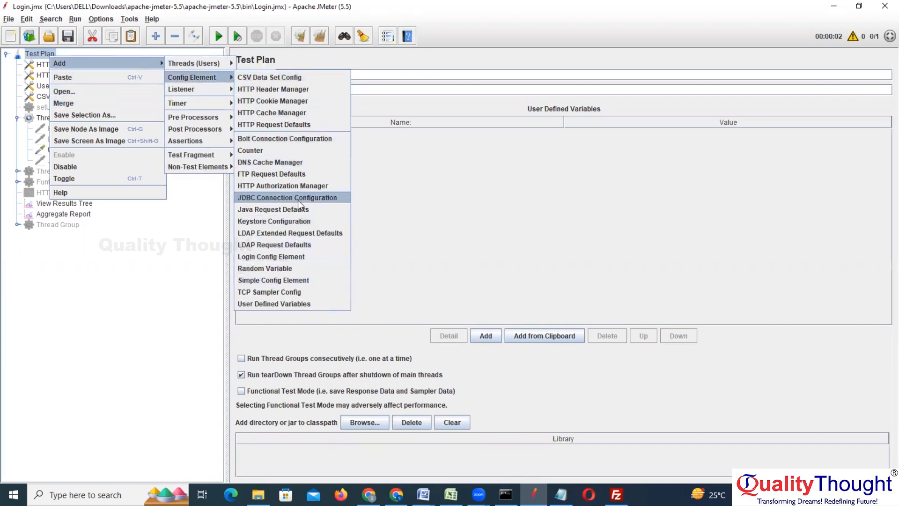
{"action": "left_click", "coordinate": [276, 175]}
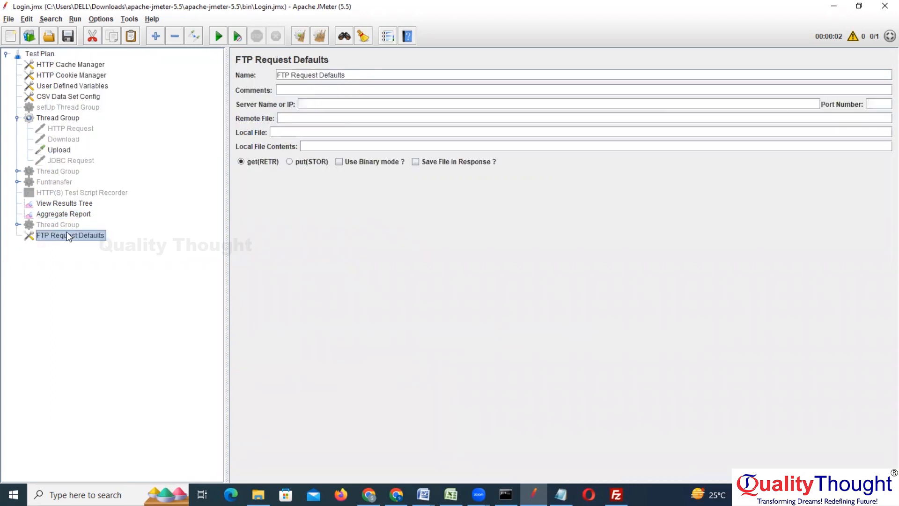
{"action": "left_click_drag", "start_coordinate": [66, 232], "coordinate": [81, 112]}
{"action": "left_click", "coordinate": [326, 91]}
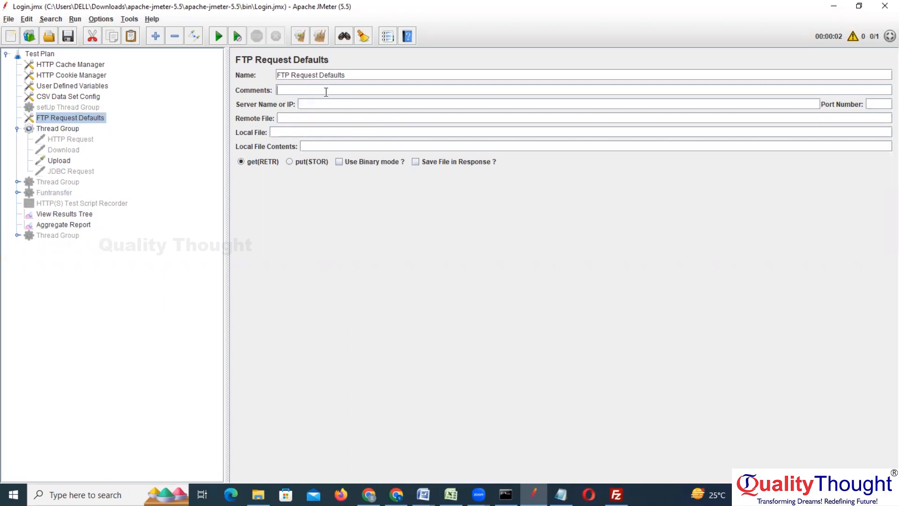
{"action": "left_click", "coordinate": [340, 101]}
Step: Examine the Upload FTP request's settings, including the username and password in its login configuration
{"action": "left_click", "coordinate": [60, 161]}
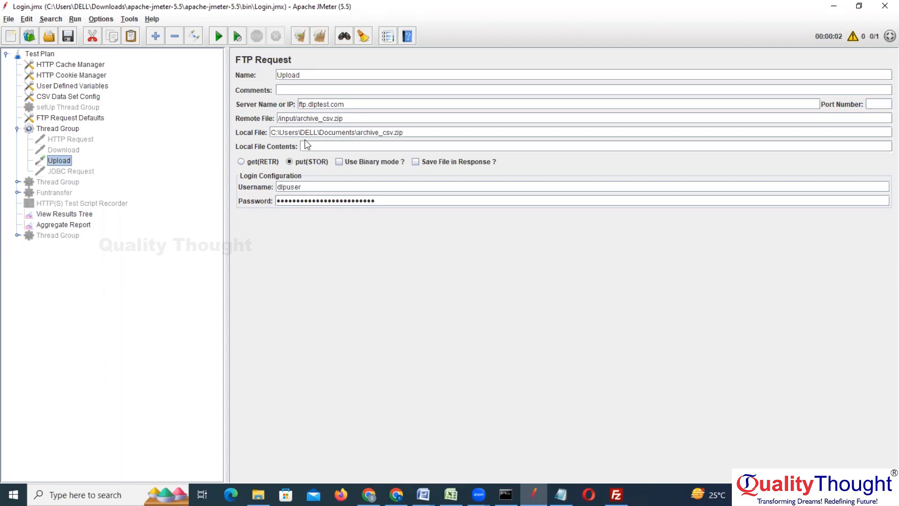
{"action": "double_click", "coordinate": [284, 187]}
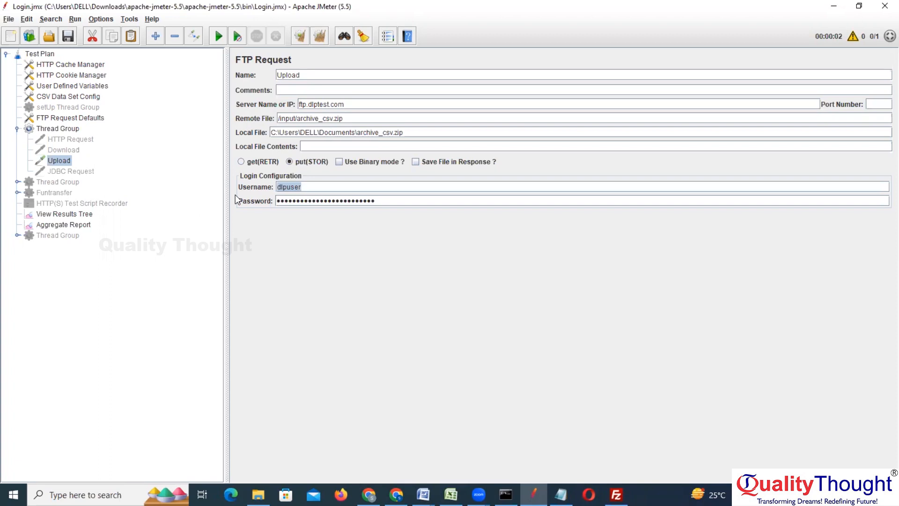
{"action": "double_click", "coordinate": [355, 199]}
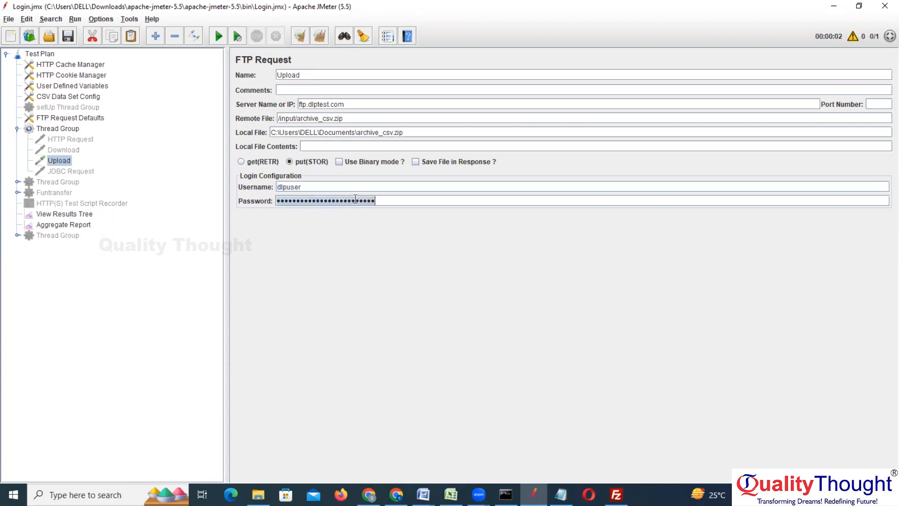
{"action": "left_click", "coordinate": [413, 199]}
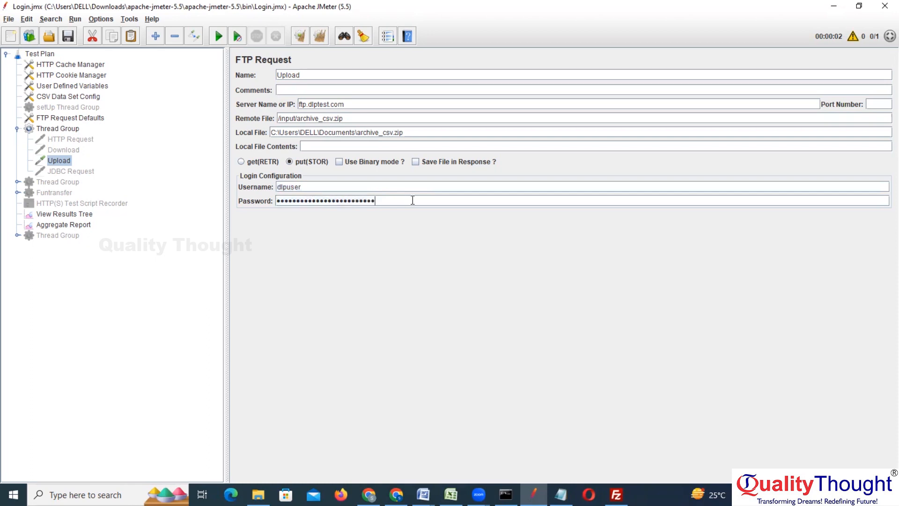
{"action": "double_click", "coordinate": [413, 200]}
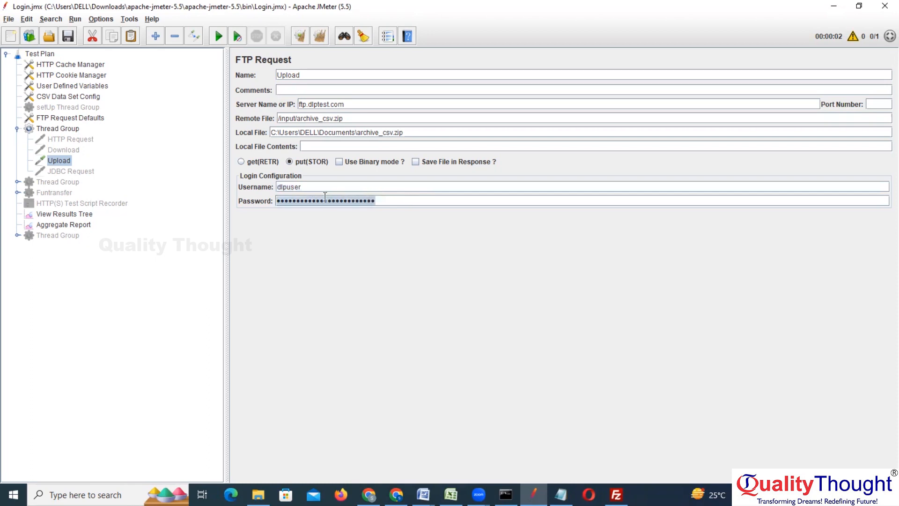
{"action": "double_click", "coordinate": [293, 187]}
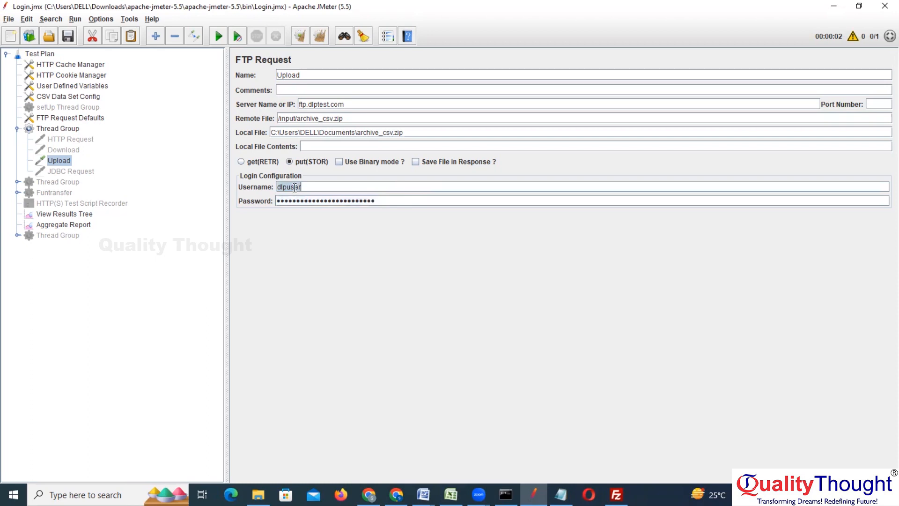
Step: Review the CSV Data Set Config variables alongside the Upload request's login fields, and view the active Thread Group's settings
{"action": "left_click", "coordinate": [66, 96]}
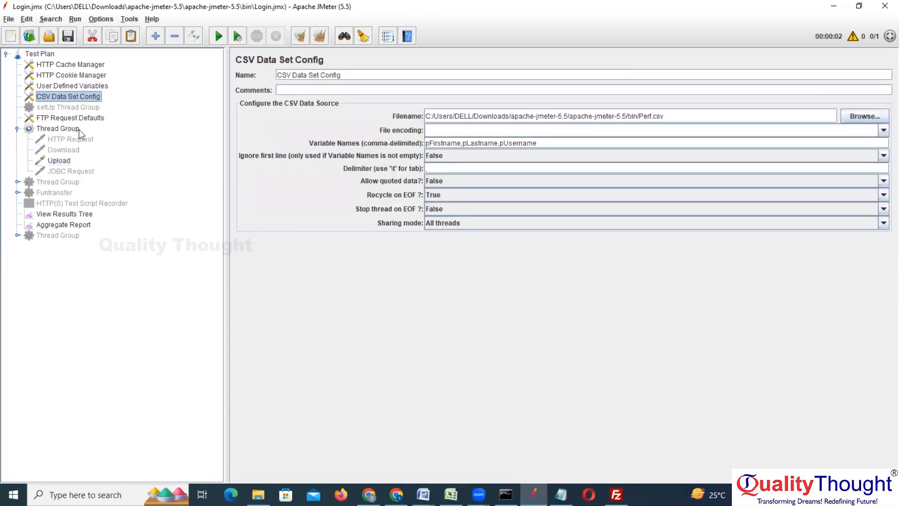
{"action": "left_click", "coordinate": [56, 164]}
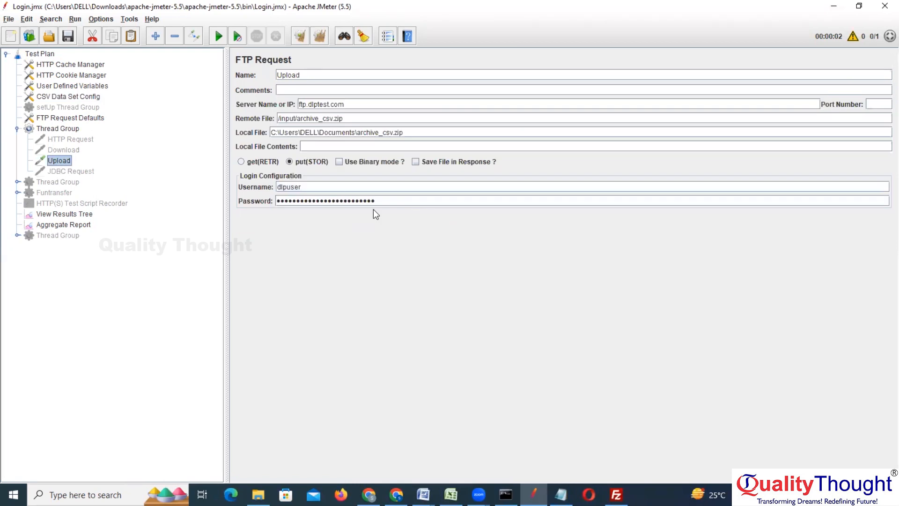
{"action": "double_click", "coordinate": [365, 200]}
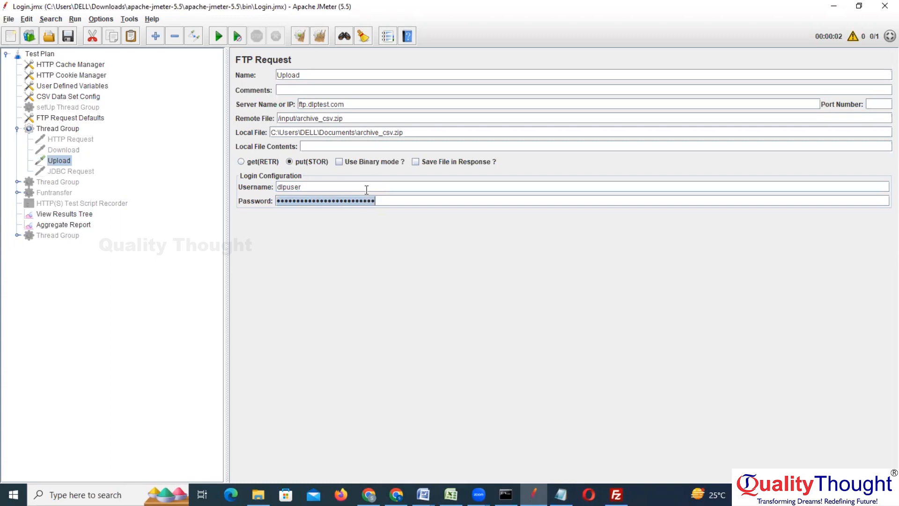
{"action": "left_click", "coordinate": [323, 200]}
{"action": "double_click", "coordinate": [333, 186]}
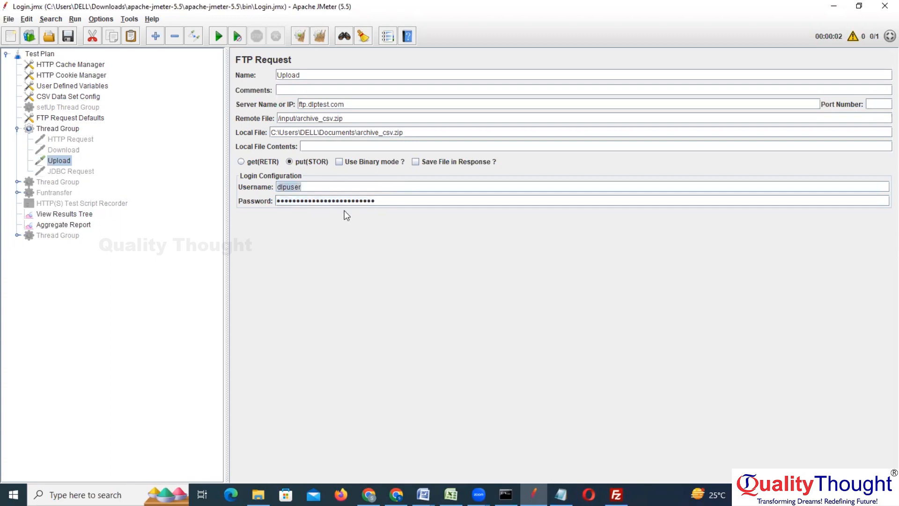
{"action": "double_click", "coordinate": [343, 201]}
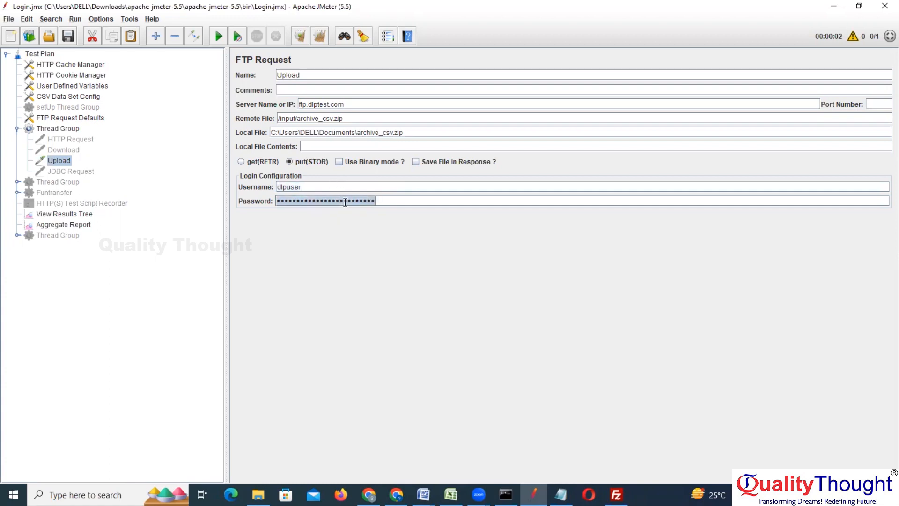
{"action": "left_click", "coordinate": [57, 128]}
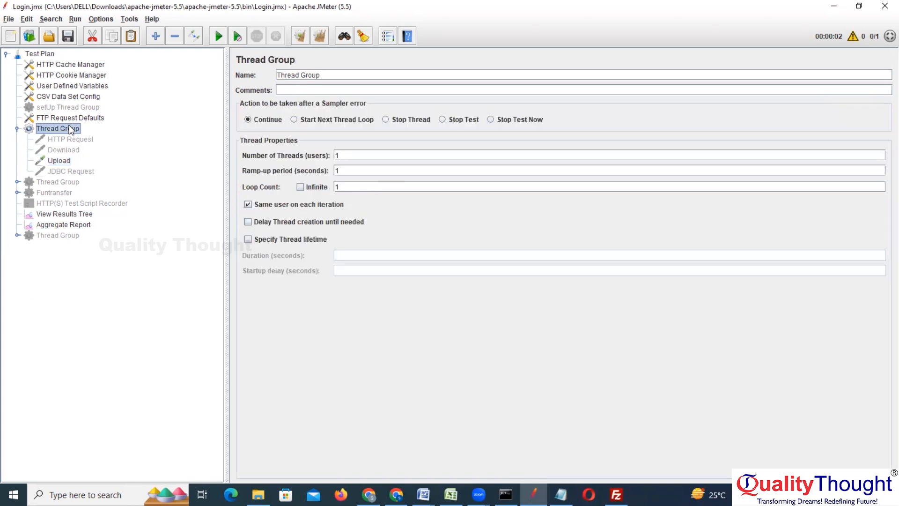
Step: Disable the Upload request and enable the JDBC Request in the active Thread Group
{"action": "left_click", "coordinate": [59, 161]}
{"action": "right_click", "coordinate": [59, 161]}
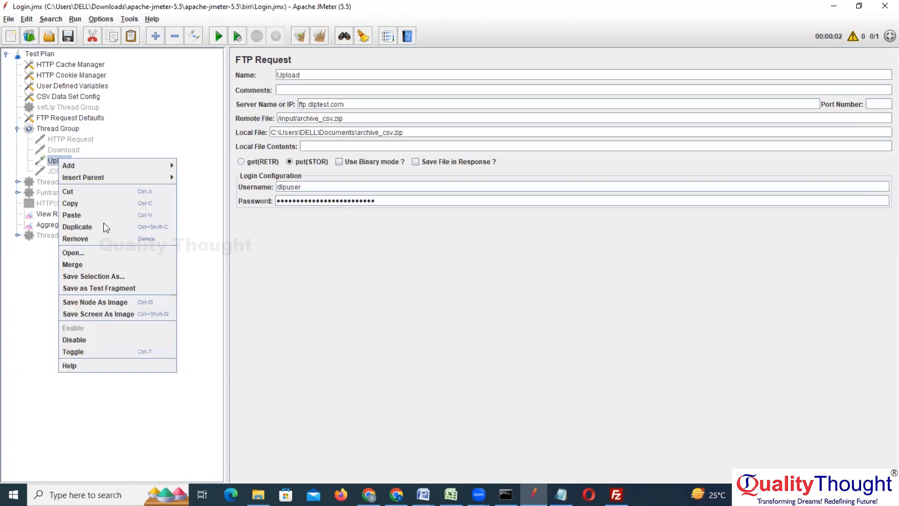
{"action": "left_click", "coordinate": [73, 339]}
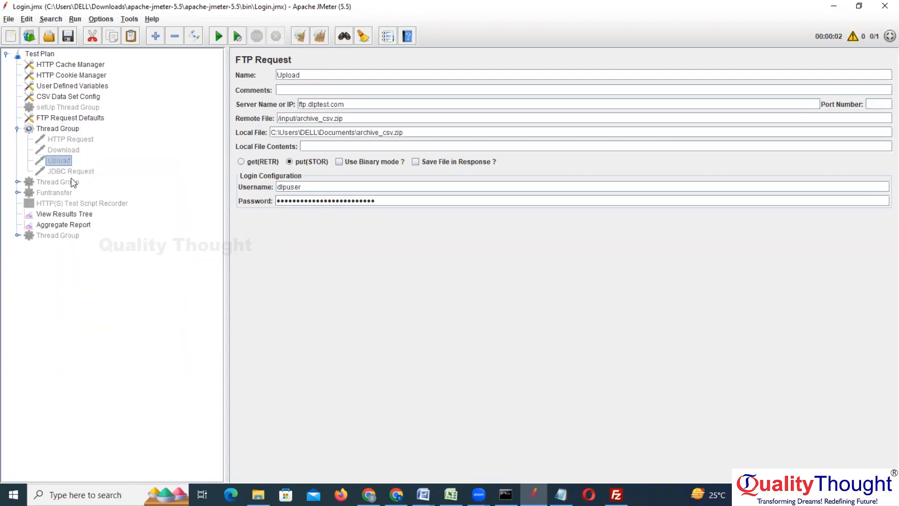
{"action": "left_click", "coordinate": [73, 173]}
{"action": "right_click", "coordinate": [73, 173]}
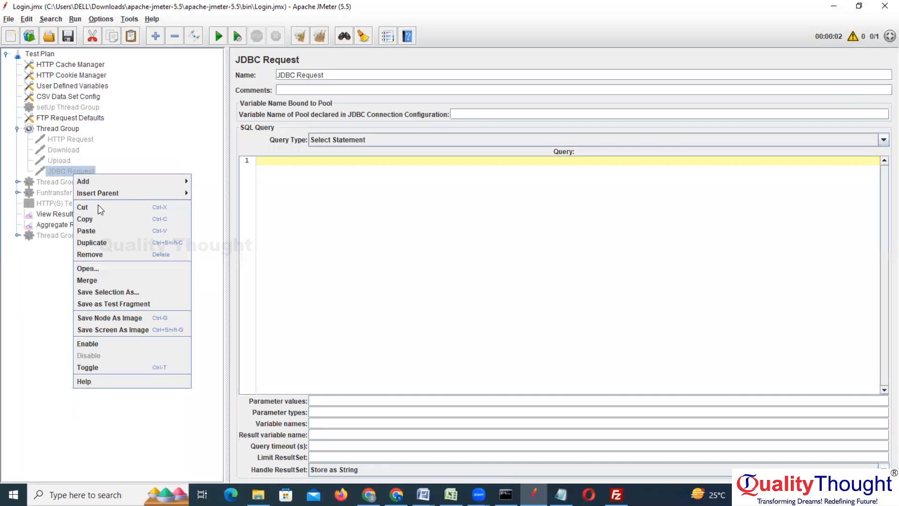
{"action": "left_click", "coordinate": [91, 344]}
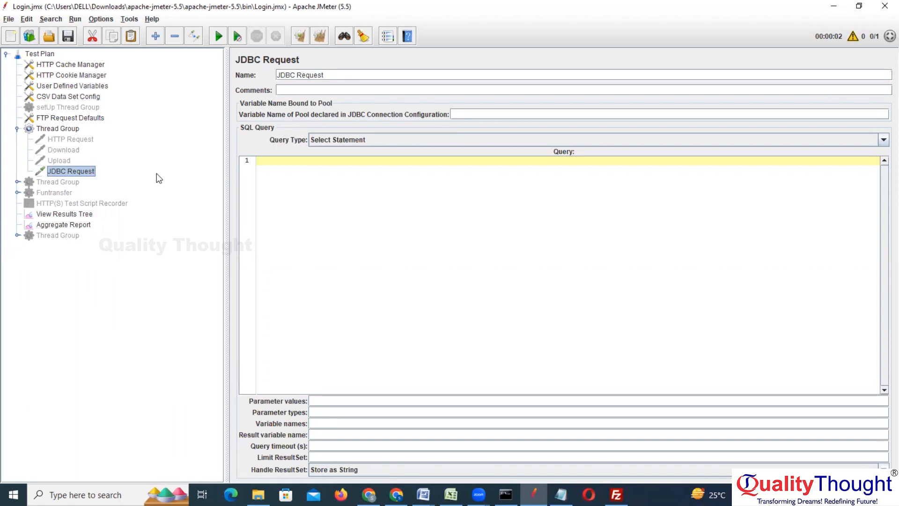
Step: Review the JDBC Request's query types, trying Update Statement and returning to Select Statement
{"action": "left_click", "coordinate": [382, 182]}
{"action": "left_click", "coordinate": [411, 139]}
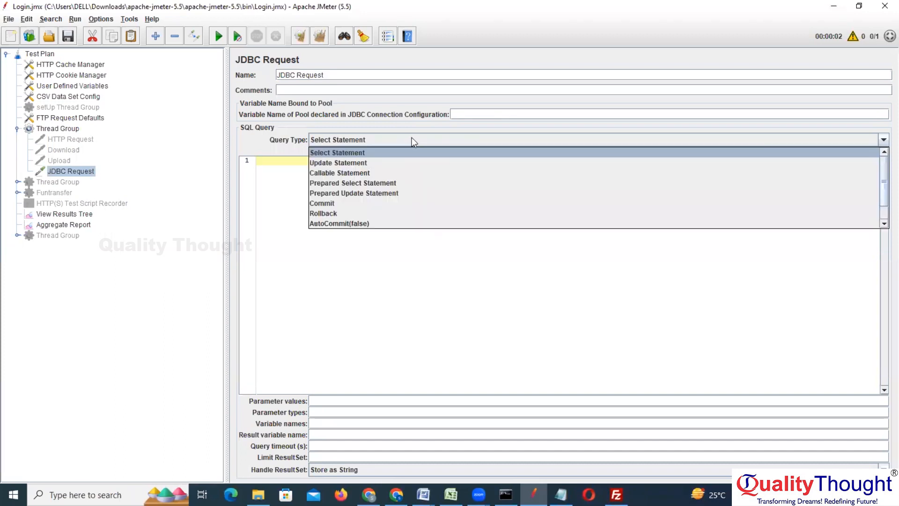
{"action": "left_click", "coordinate": [358, 162]}
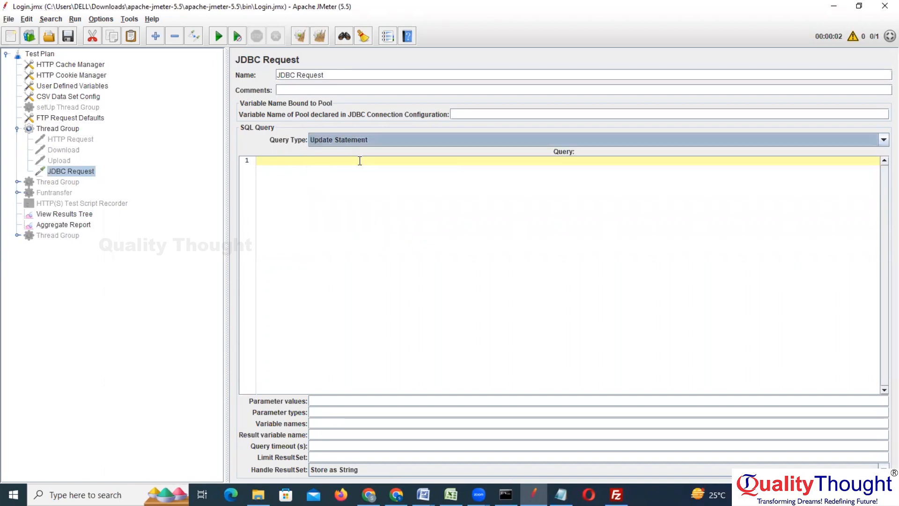
{"action": "left_click", "coordinate": [466, 140]}
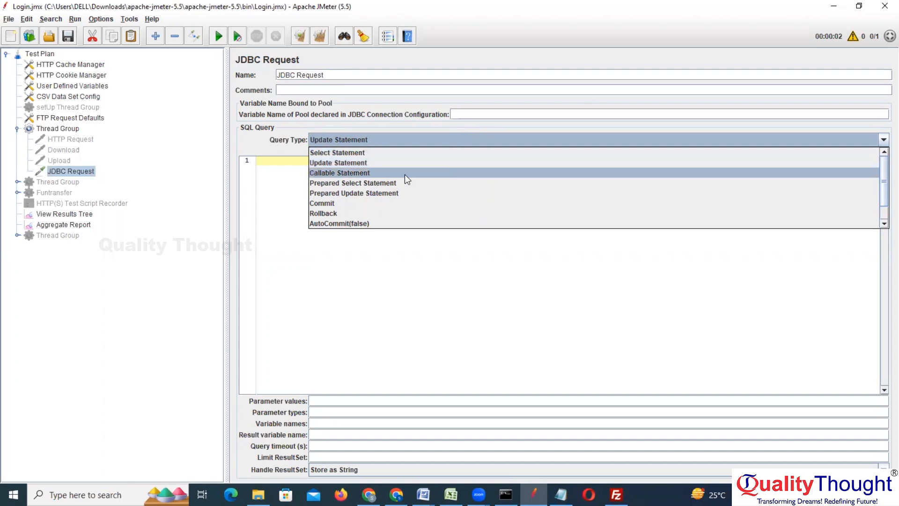
{"action": "left_click", "coordinate": [428, 158]}
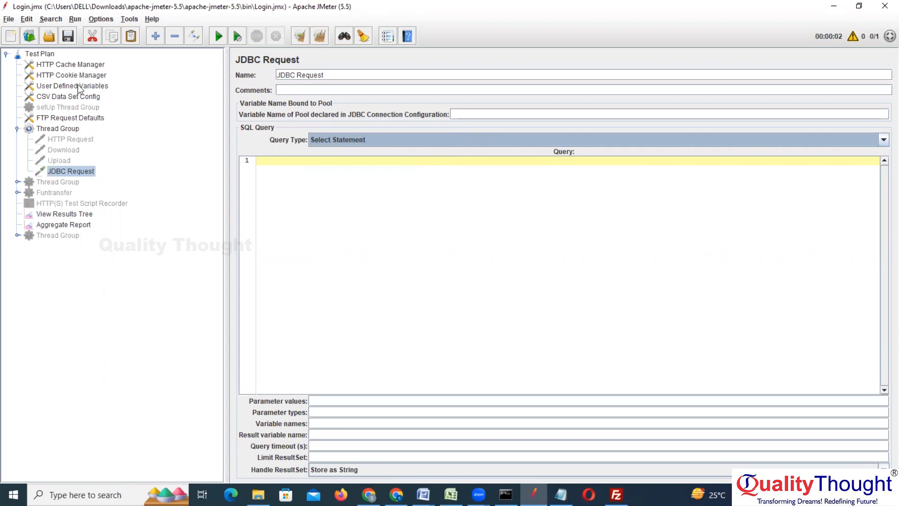
Step: Add a JDBC Connection Configuration to the test plan directly above the active Thread Group, and disable FTP Request Defaults
{"action": "right_click", "coordinate": [42, 56]}
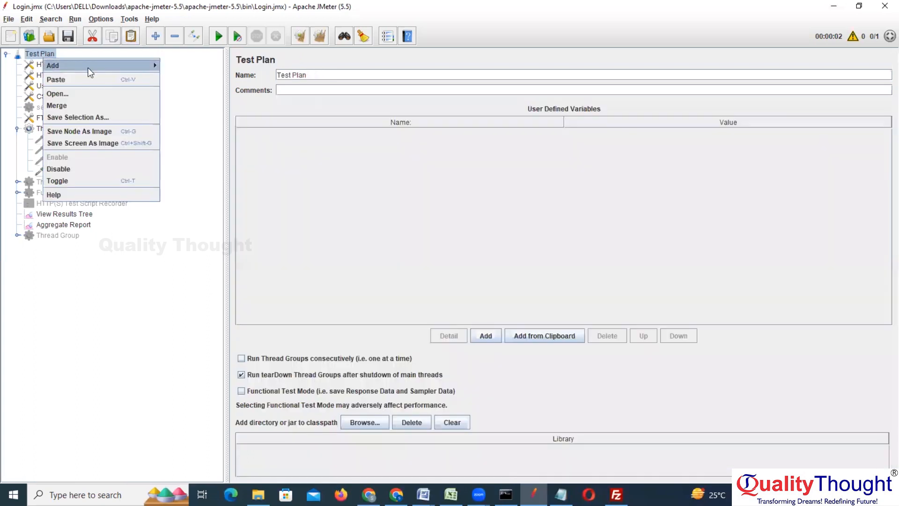
{"action": "mouse_move", "coordinate": [117, 66]}
{"action": "mouse_move", "coordinate": [216, 78]}
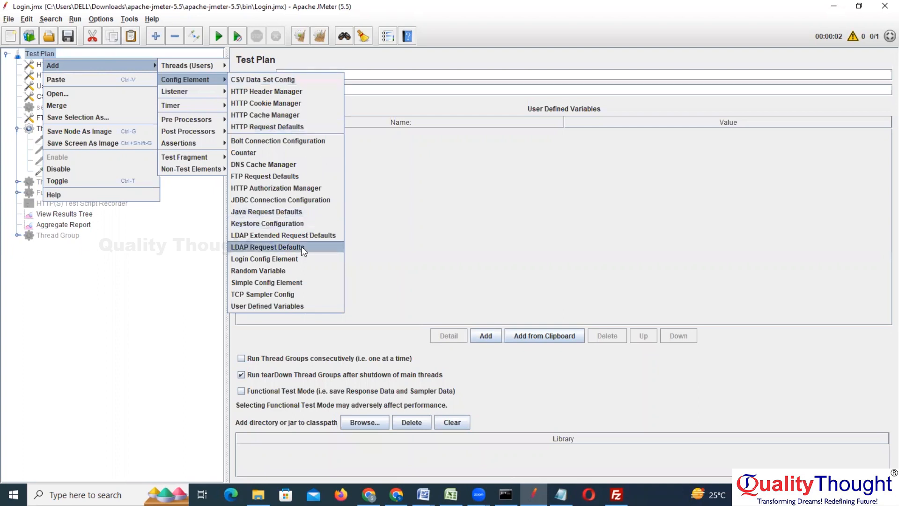
{"action": "left_click", "coordinate": [303, 200]}
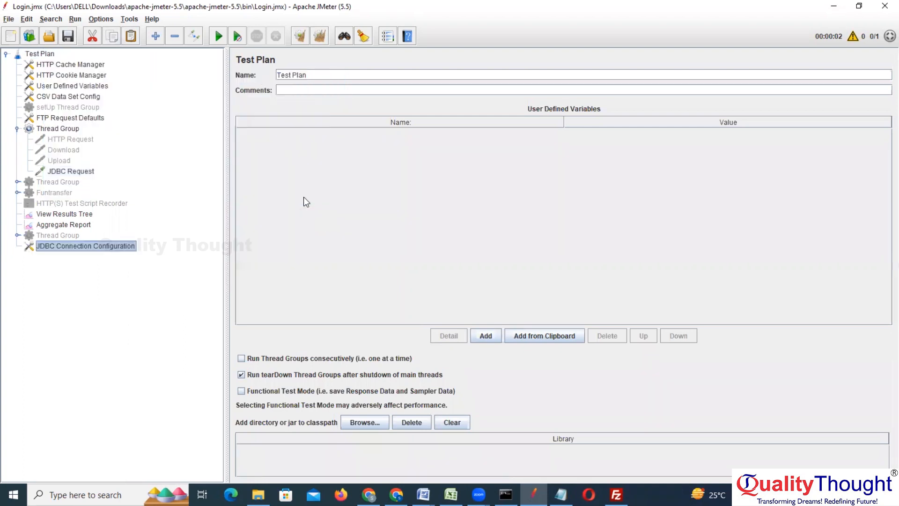
{"action": "left_click_drag", "start_coordinate": [83, 253], "coordinate": [96, 127]}
{"action": "right_click", "coordinate": [73, 118]}
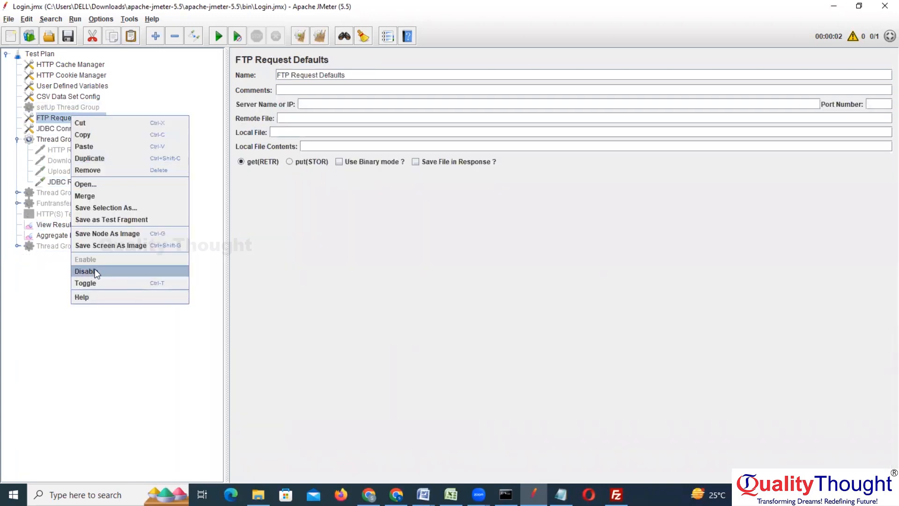
{"action": "left_click", "coordinate": [94, 269]}
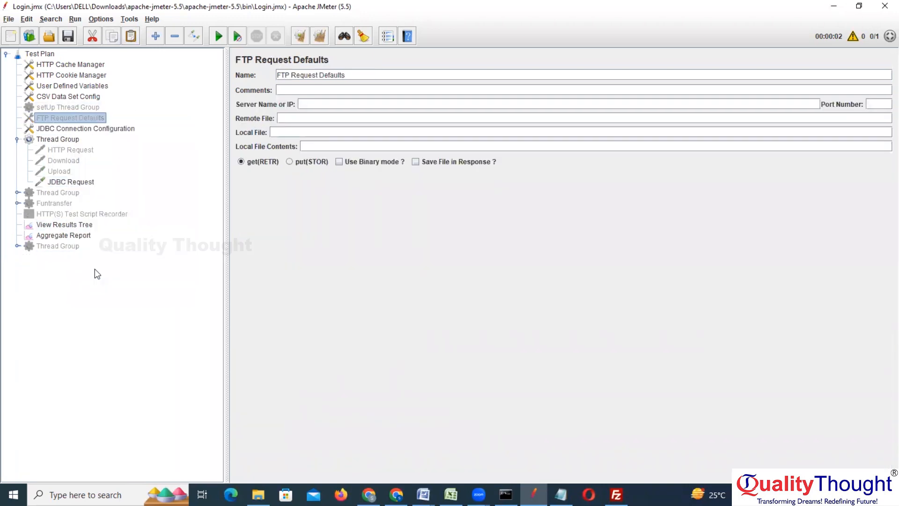
Step: Compare the JDBC Connection Configuration and JDBC Request fields with the server and login settings of the Upload and Download requests
{"action": "left_click", "coordinate": [61, 171]}
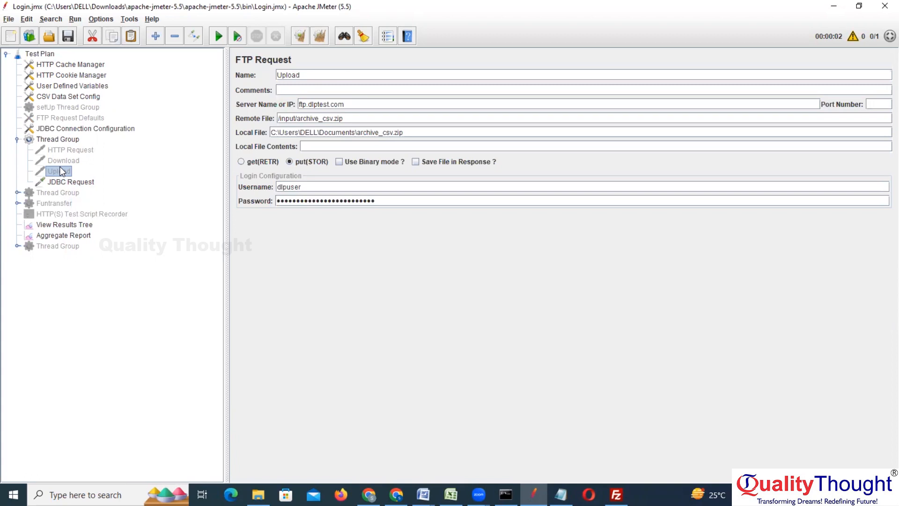
{"action": "left_click", "coordinate": [73, 130]}
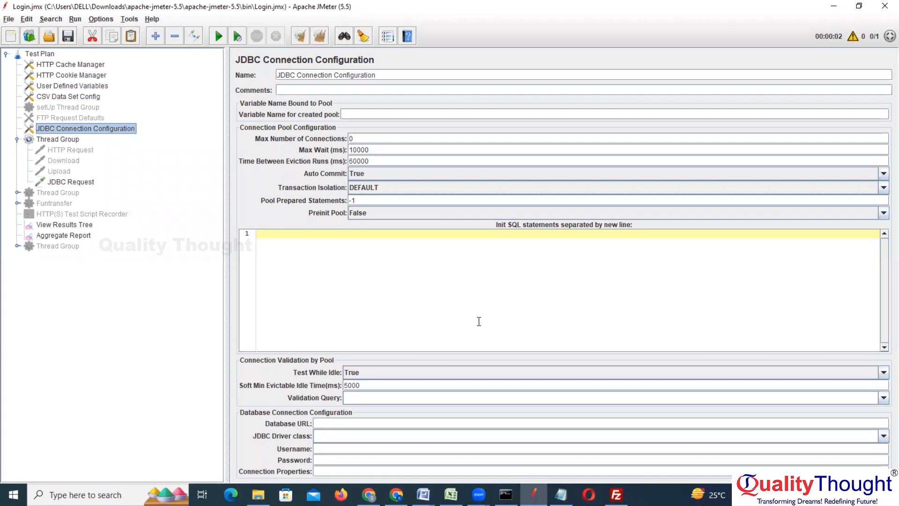
{"action": "left_click", "coordinate": [363, 426]}
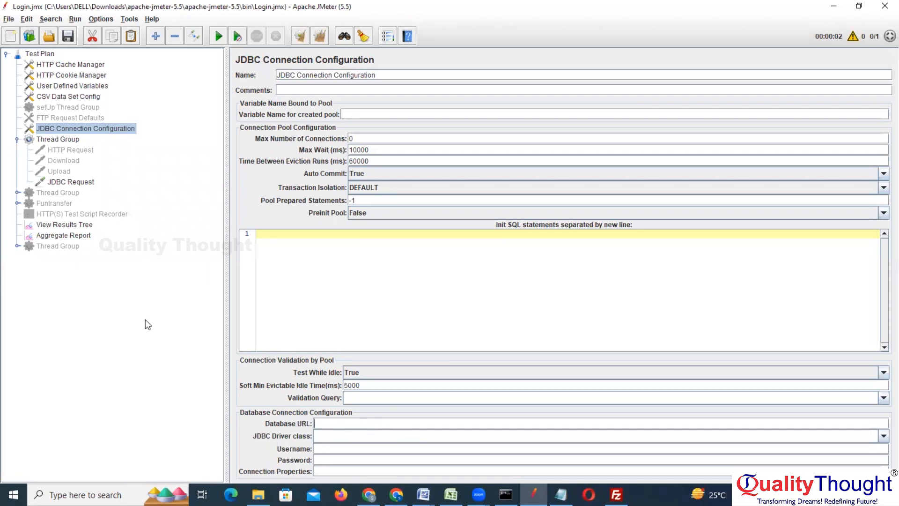
{"action": "left_click", "coordinate": [61, 160]}
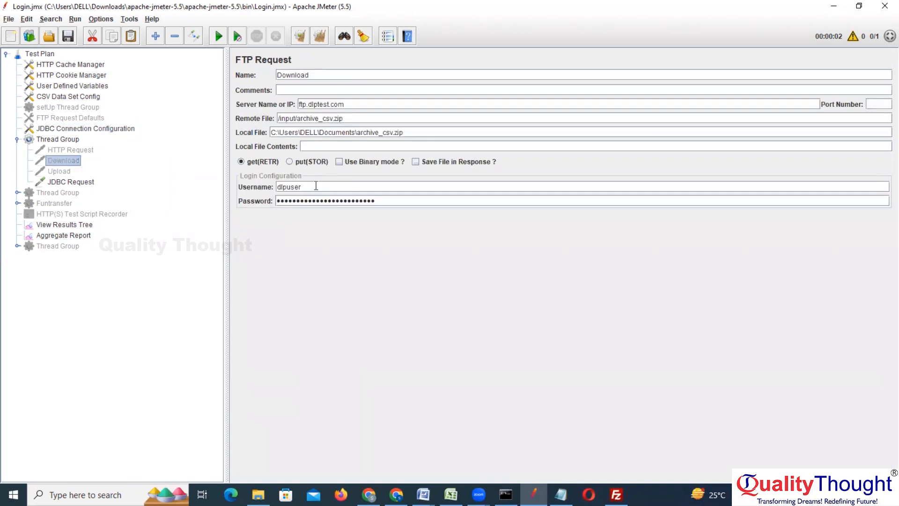
{"action": "left_click", "coordinate": [67, 181]}
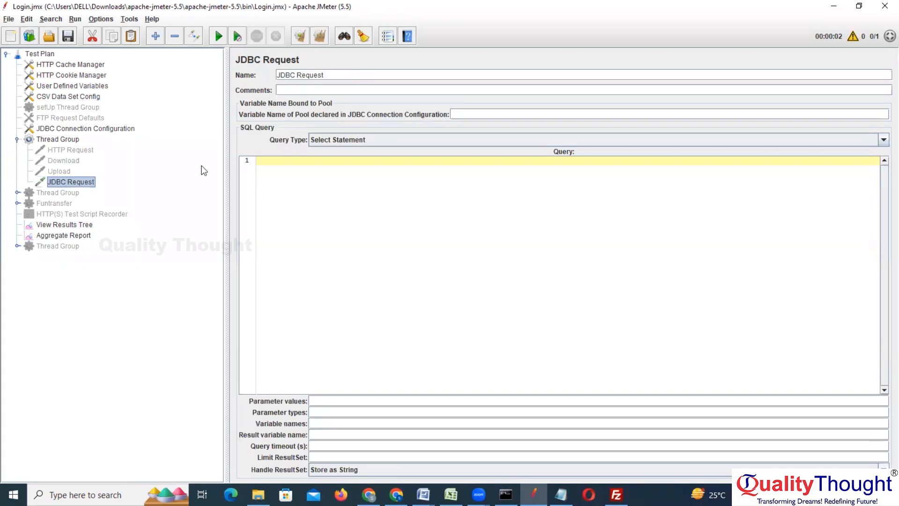
{"action": "left_click", "coordinate": [85, 132]}
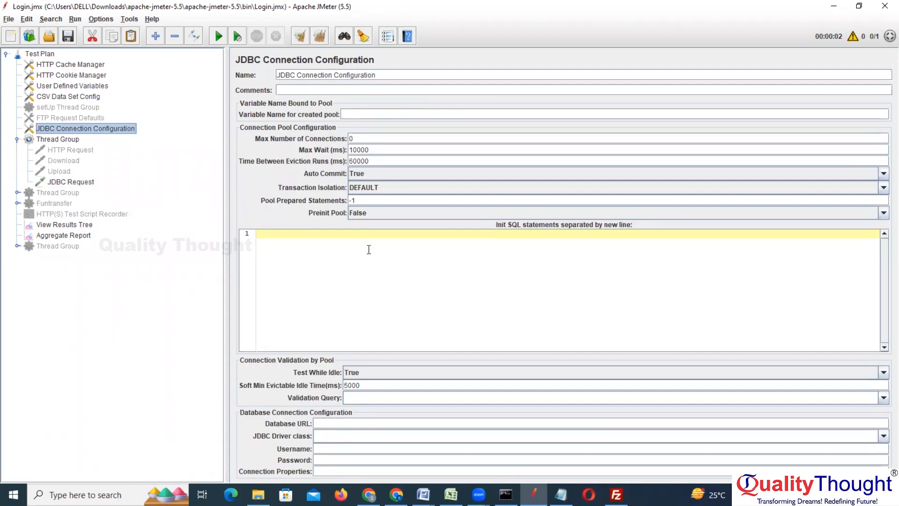
Step: Set the JDBC driver class to oracle.jdbc.OracleDriver in the JDBC Connection Configuration's database connection settings
{"action": "left_click", "coordinate": [363, 422]}
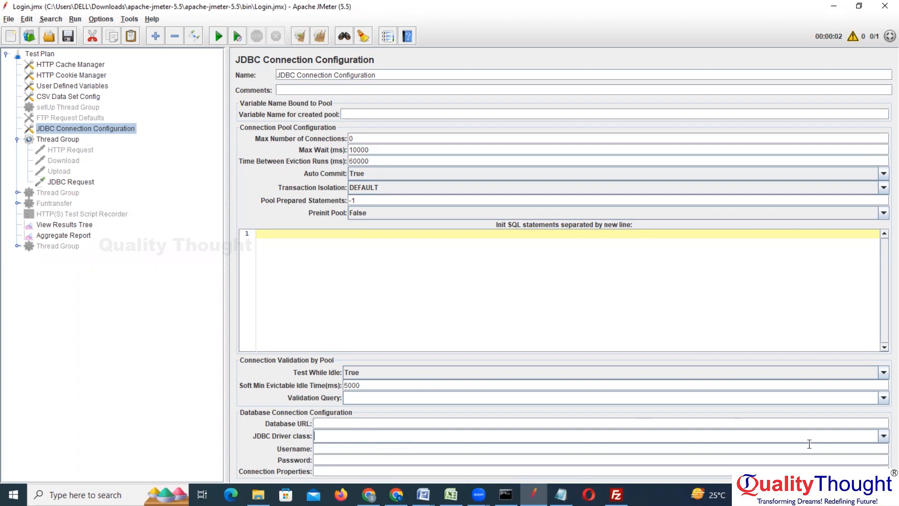
{"action": "left_click", "coordinate": [882, 436]}
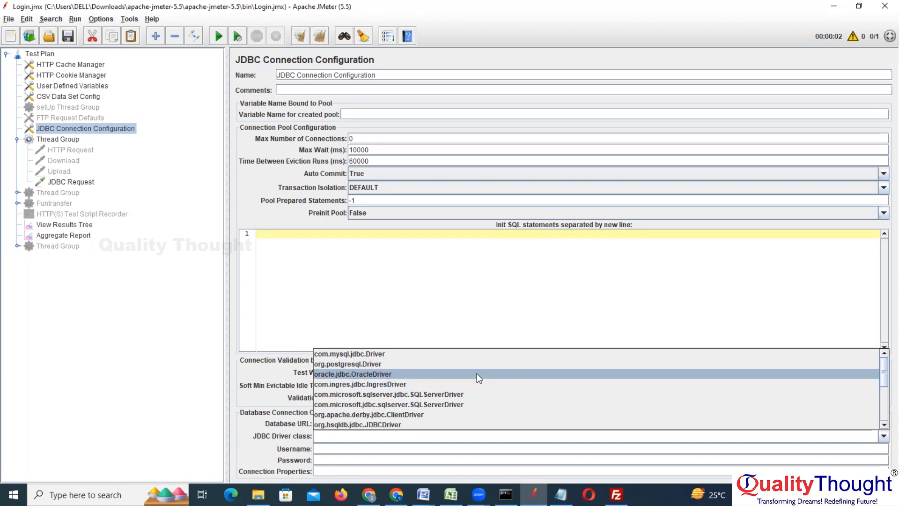
{"action": "left_click", "coordinate": [420, 377]}
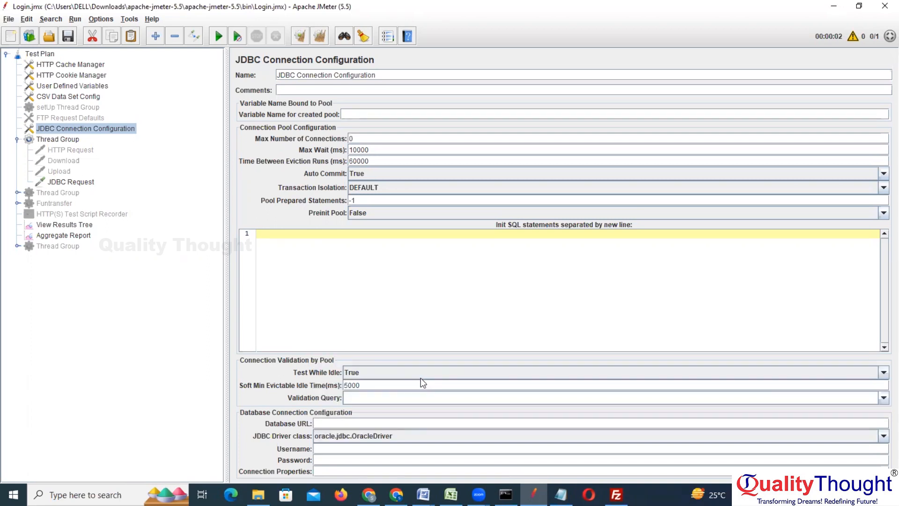
{"action": "left_click", "coordinate": [363, 453]}
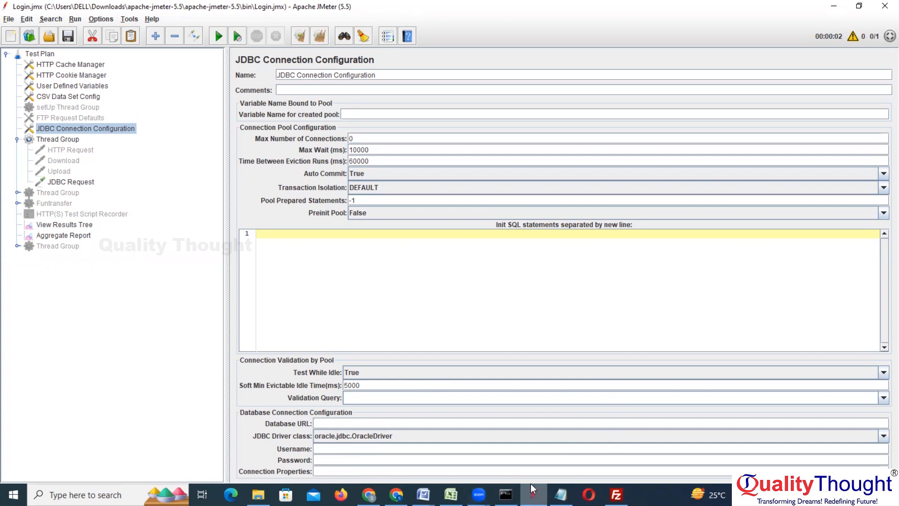
Step: Switch to the Performance Testing with Jmeter Document in Word and examine the JDBC Request section's example connection configuration screenshot
{"action": "left_click", "coordinate": [423, 494]}
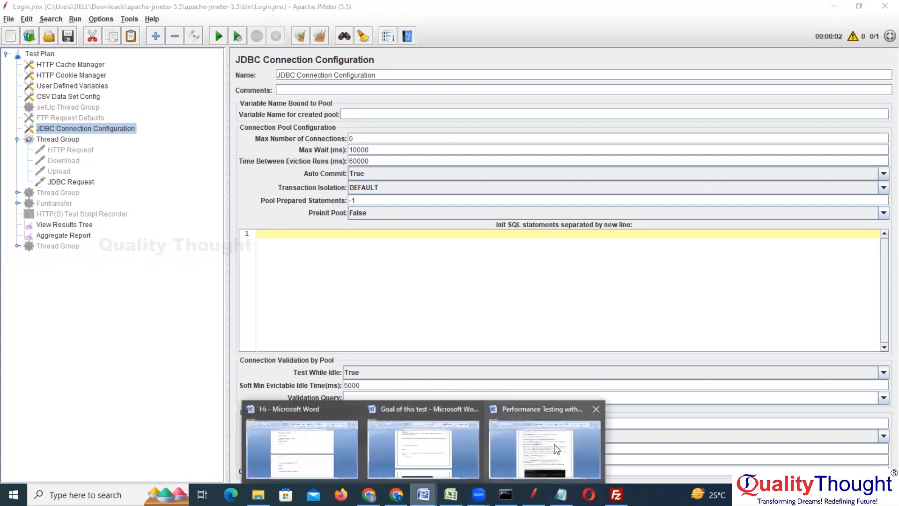
{"action": "left_click", "coordinate": [549, 445]}
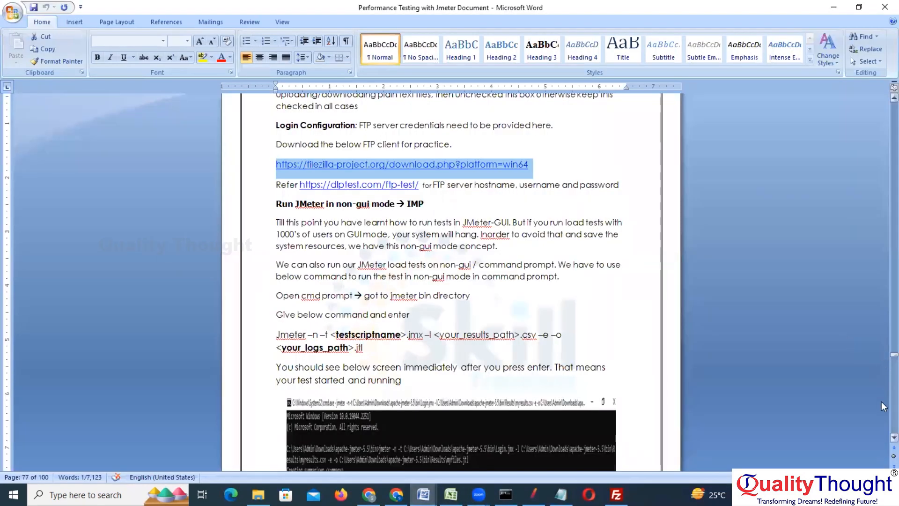
{"action": "scroll", "coordinate": [882, 405], "scroll_direction": "down", "scroll_amount": 12}
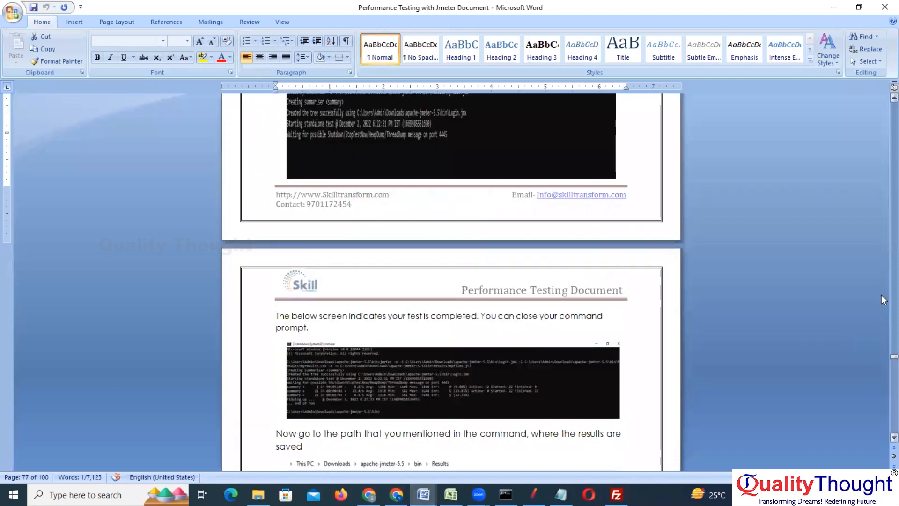
{"action": "scroll", "coordinate": [881, 296], "scroll_direction": "up", "scroll_amount": 20}
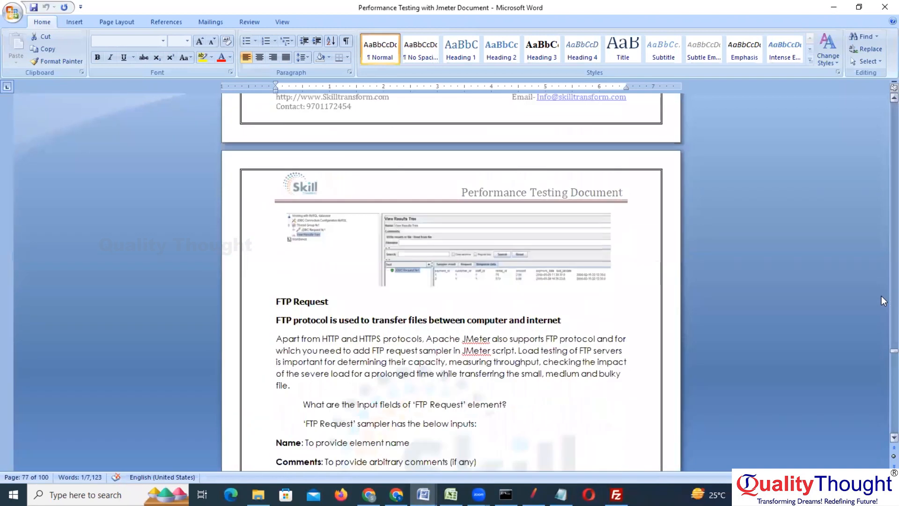
{"action": "scroll", "coordinate": [881, 296], "scroll_direction": "up", "scroll_amount": 20}
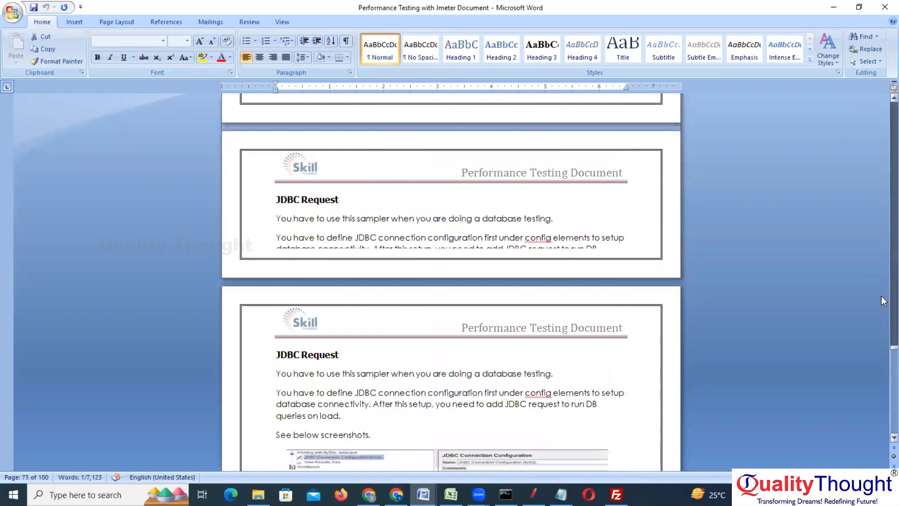
{"action": "scroll", "coordinate": [880, 296], "scroll_direction": "up", "scroll_amount": 20}
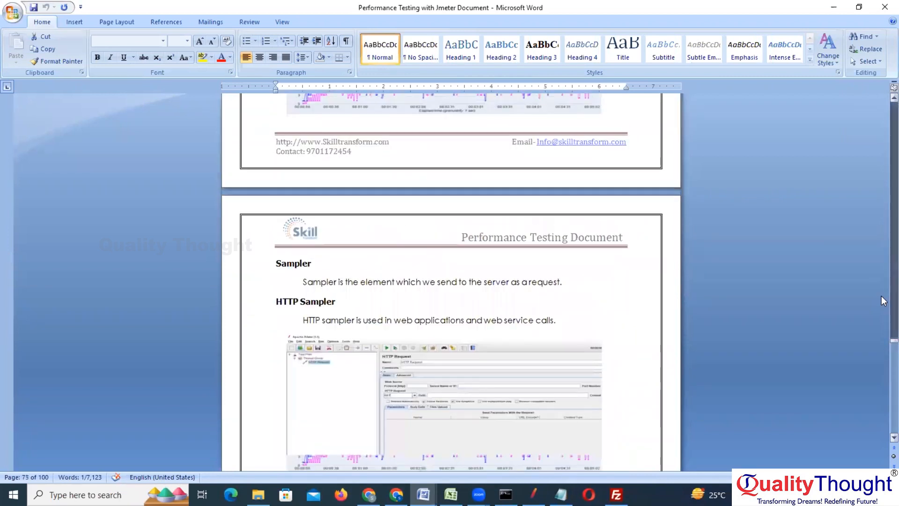
{"action": "scroll", "coordinate": [881, 389], "scroll_direction": "down", "scroll_amount": 10}
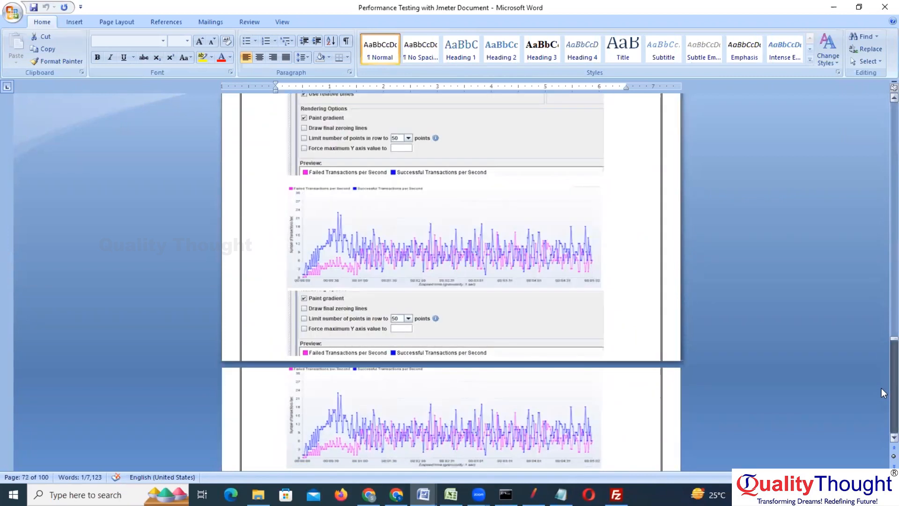
{"action": "scroll", "coordinate": [881, 387], "scroll_direction": "down", "scroll_amount": 15}
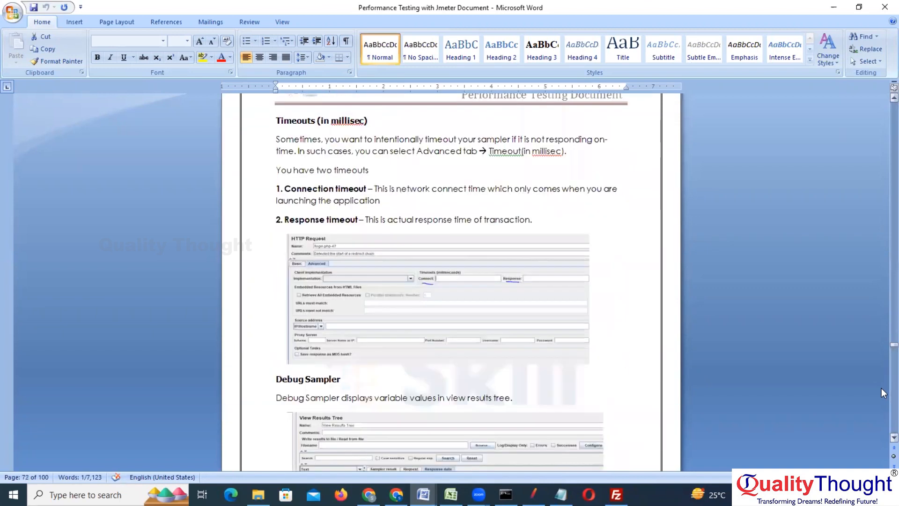
{"action": "scroll", "coordinate": [883, 445], "scroll_direction": "down", "scroll_amount": 5}
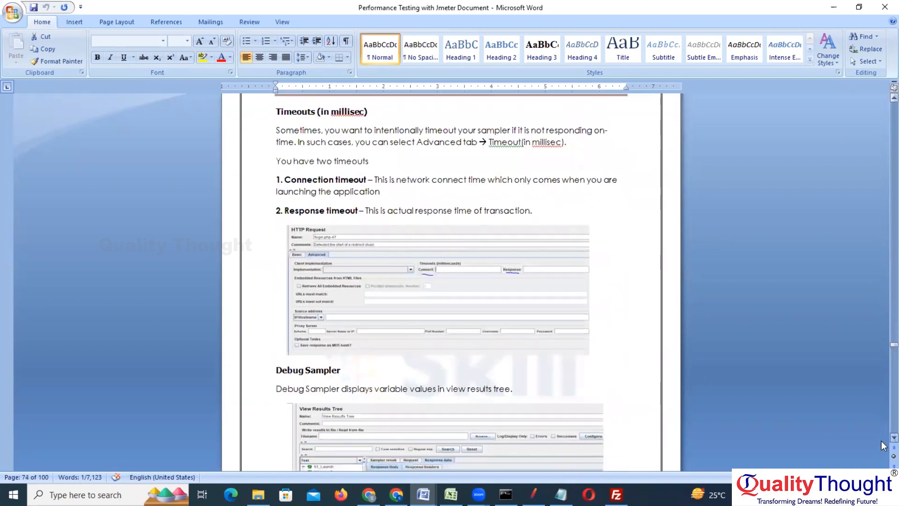
{"action": "scroll", "coordinate": [881, 443], "scroll_direction": "down", "scroll_amount": 10}
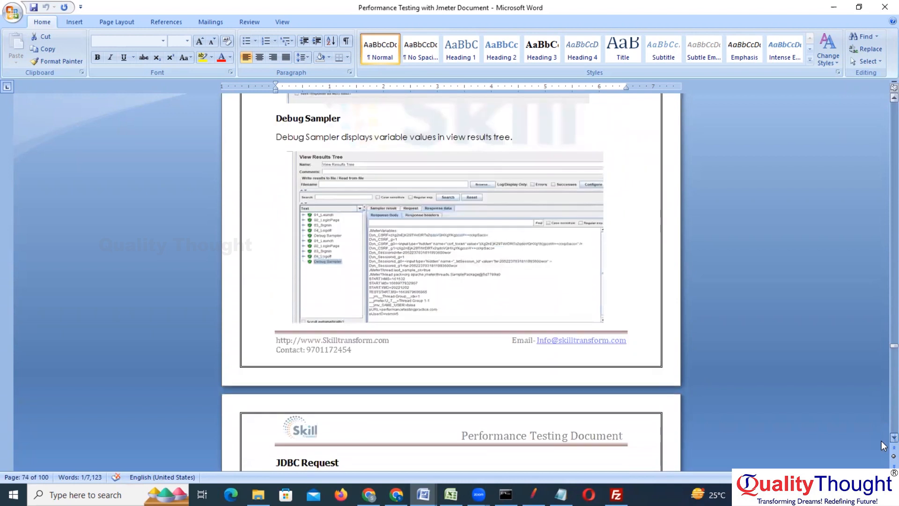
{"action": "scroll", "coordinate": [881, 440], "scroll_direction": "down", "scroll_amount": 5}
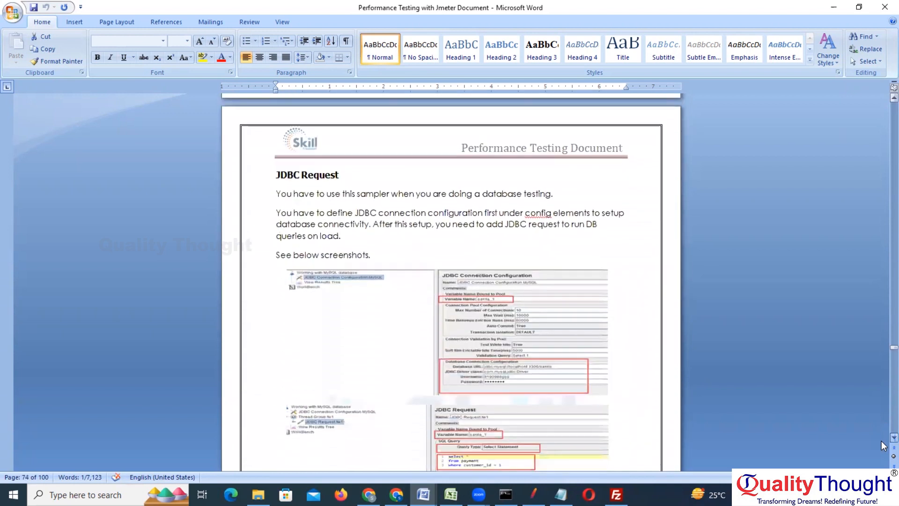
{"action": "left_click", "coordinate": [579, 369]}
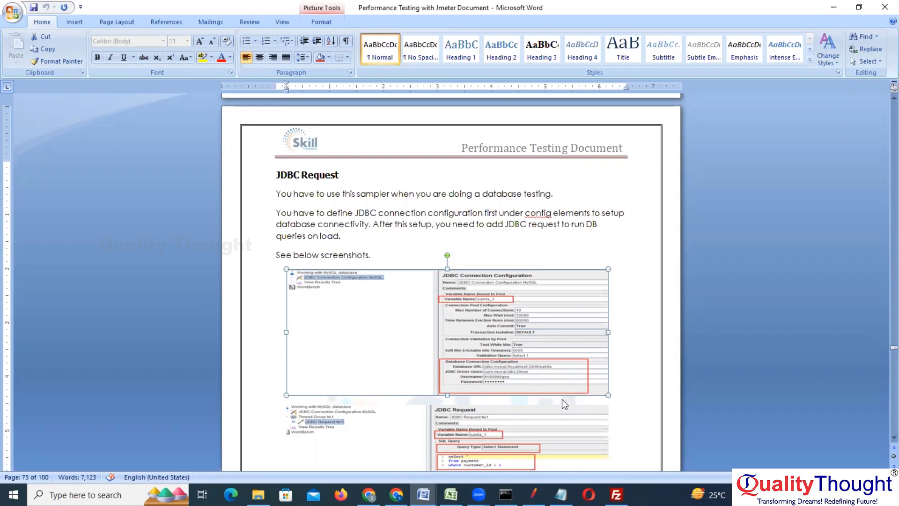
Step: Switch to Chrome and search in a new tab for "database url format for oracle DB"
{"action": "left_click", "coordinate": [396, 494]}
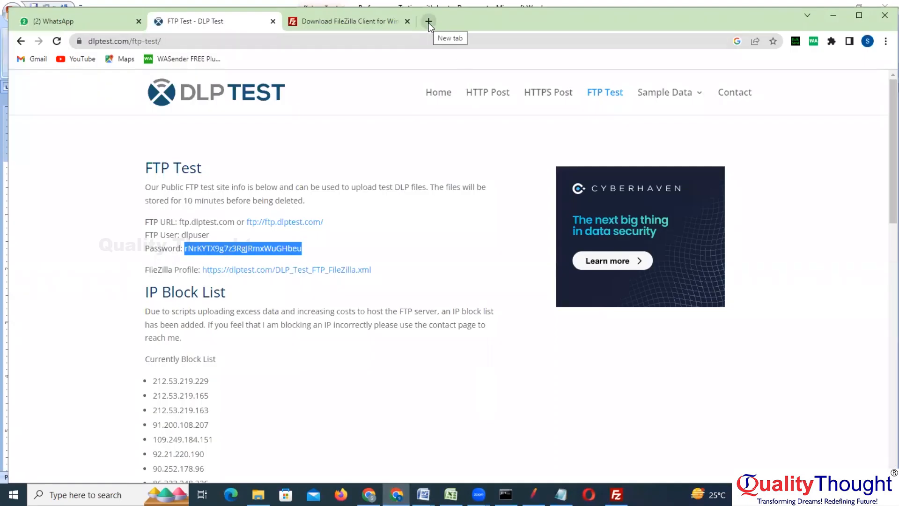
{"action": "left_click", "coordinate": [429, 23]}
{"action": "type", "text": "j"}
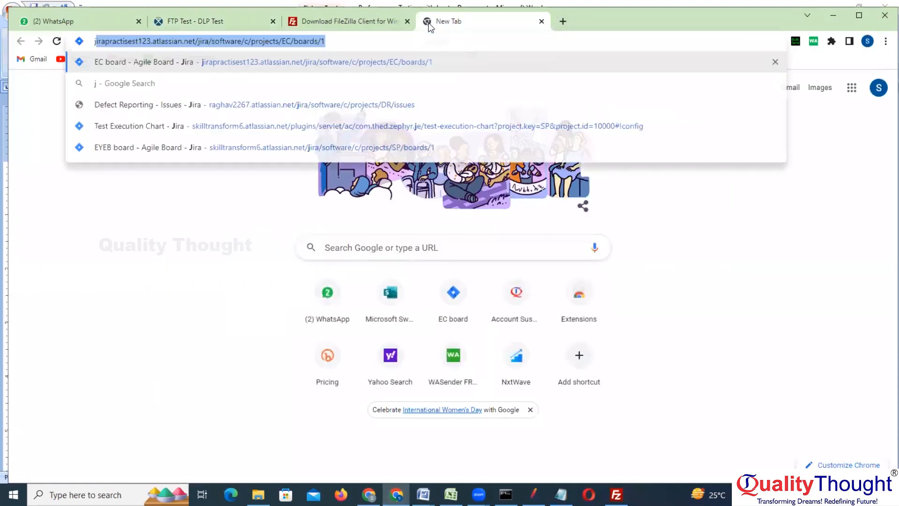
{"action": "type", "text": "dbc"}
{"action": "key", "text": "BackSpace"}
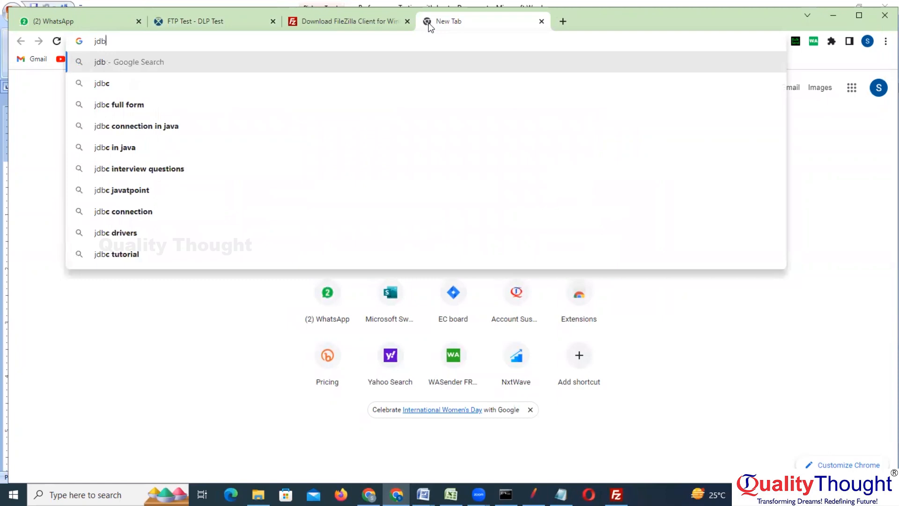
{"action": "key", "text": "BackSpace"}
{"action": "key", "text": "BackSpace"}
{"action": "key", "text": "BackSpace"}
{"action": "type", "text": "database "}
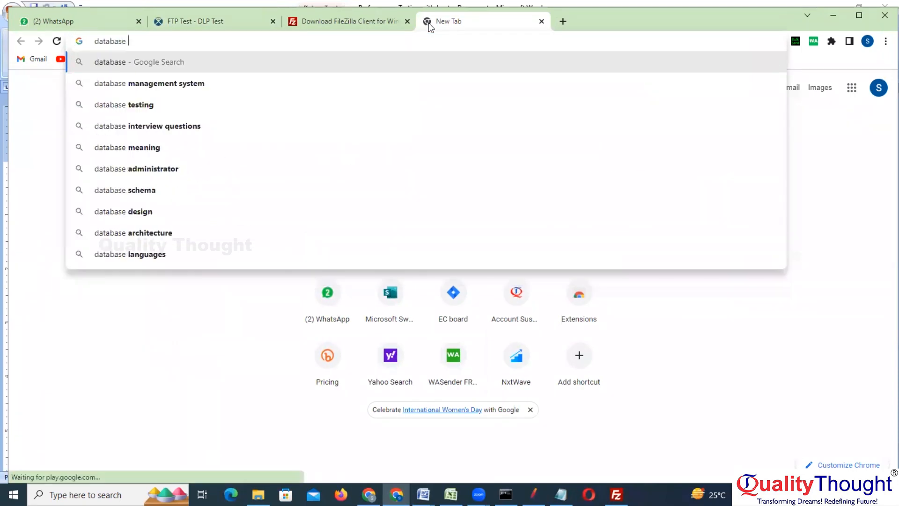
{"action": "type", "text": "url fo"}
{"action": "key", "text": "BackSpace"}
{"action": "key", "text": "BackSpace"}
{"action": "key", "text": "BackSpace"}
{"action": "type", "text": "fo"}
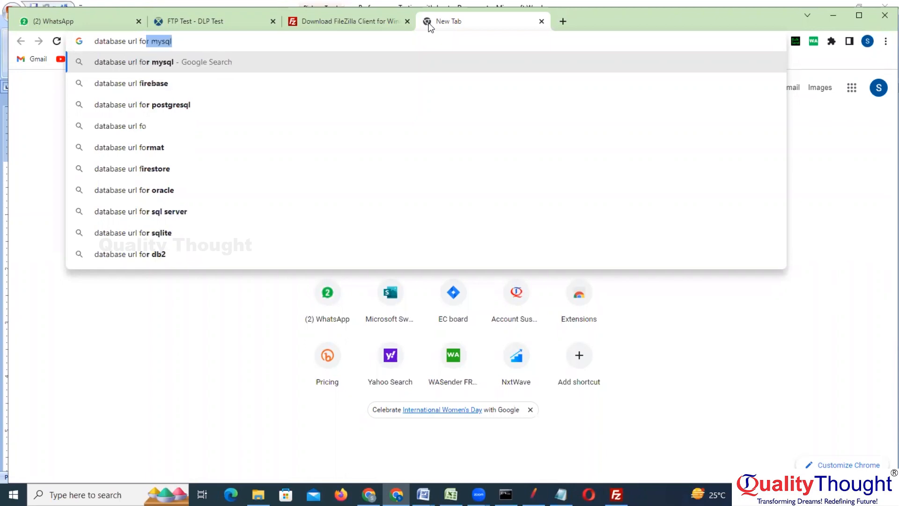
{"action": "type", "text": "rmat for oracle DB"}
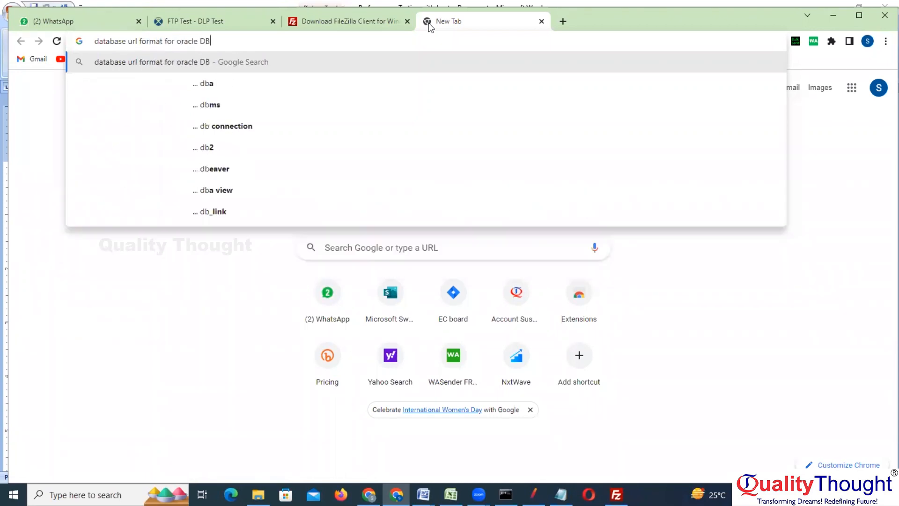
{"action": "key", "text": "Return"}
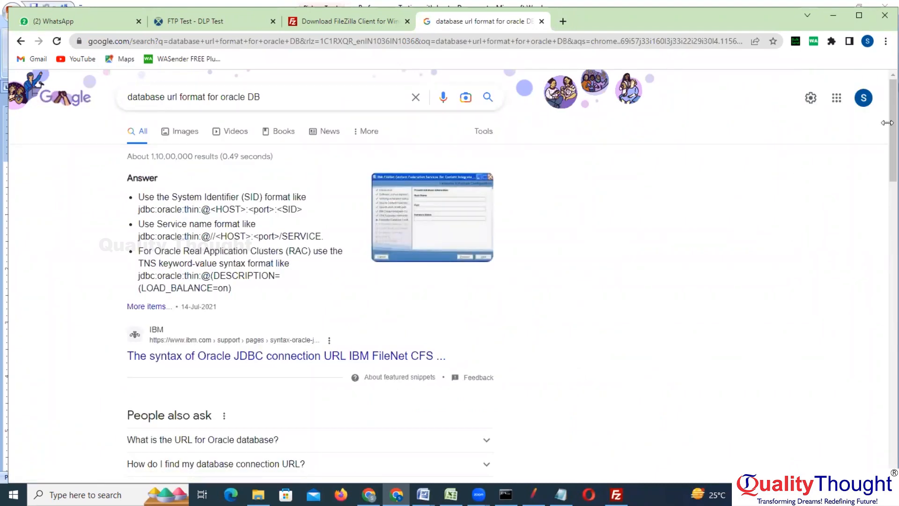
Step: Copy the SID format jdbc:oracle:thin:@<HOST>:<port>:<SID> from the search answer into a new, maximized Notepad document
{"action": "scroll", "coordinate": [885, 129], "scroll_direction": "down", "scroll_amount": 1}
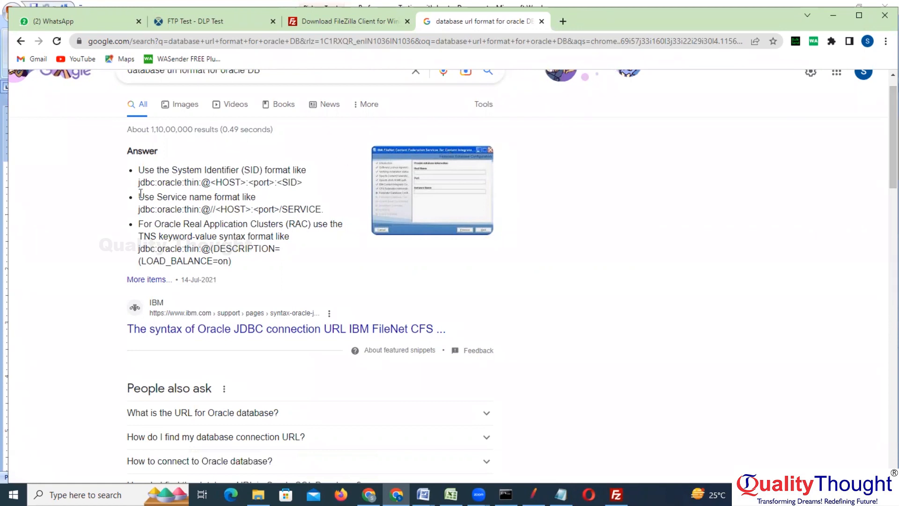
{"action": "left_click_drag", "start_coordinate": [139, 183], "coordinate": [303, 183]}
{"action": "key", "text": "ctrl+c"}
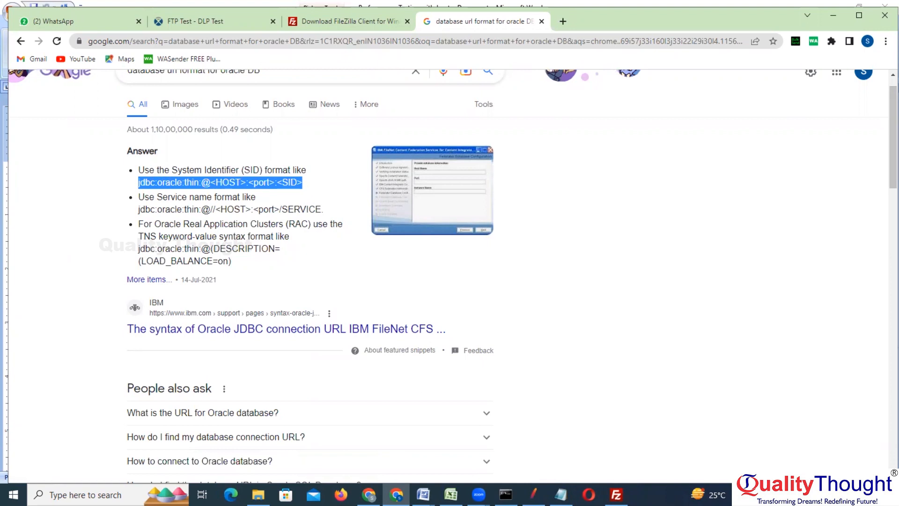
{"action": "left_click", "coordinate": [108, 494]}
{"action": "type", "text": "n"}
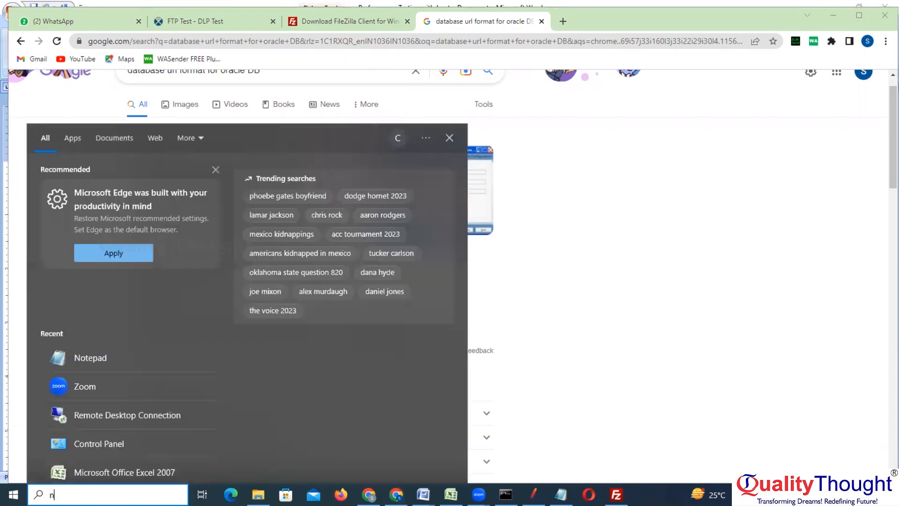
{"action": "type", "text": "ot"}
{"action": "key", "text": "Return"}
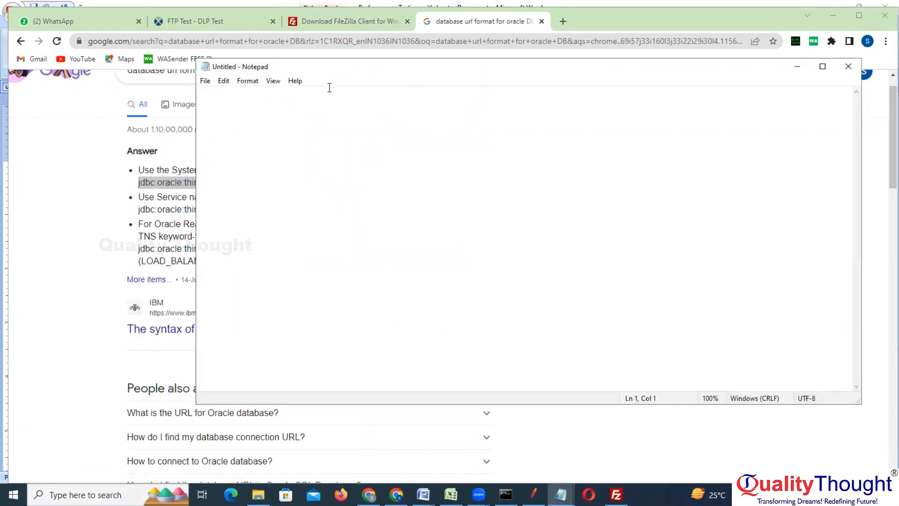
{"action": "double_click", "coordinate": [302, 65]}
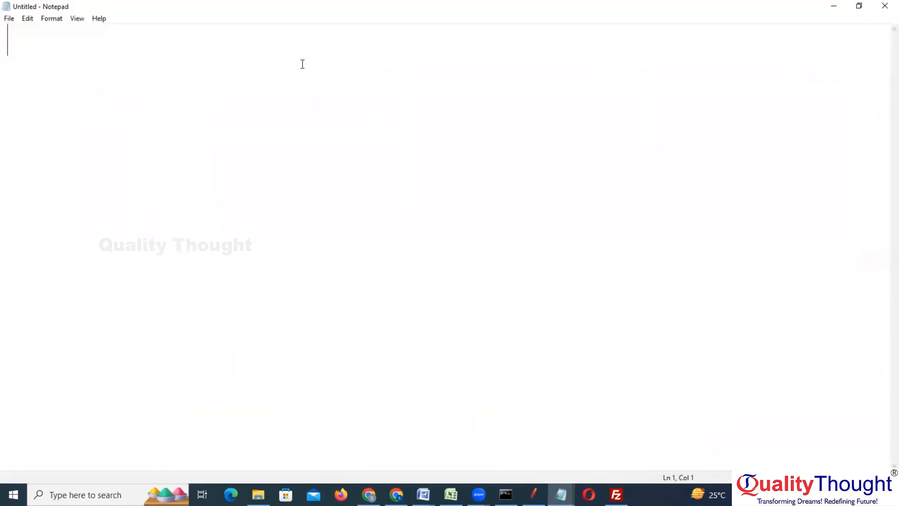
{"action": "key", "text": "ctrl+v"}
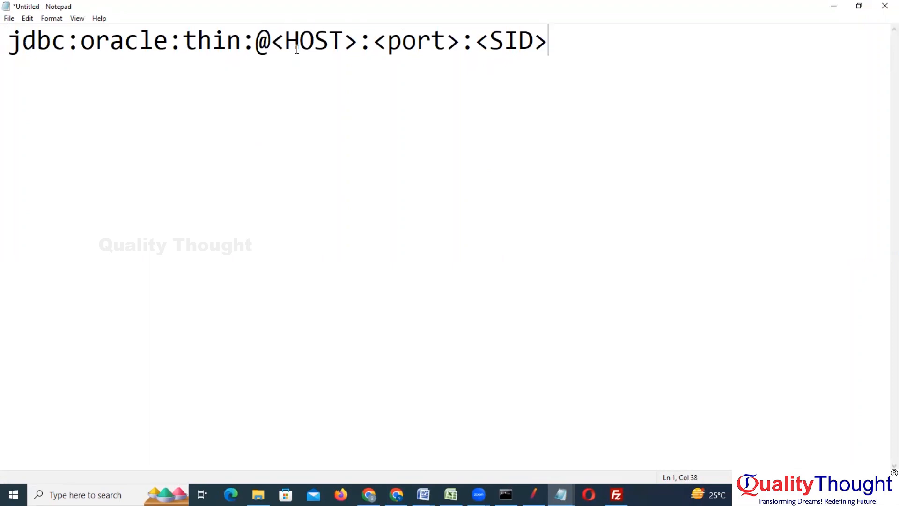
Step: Examine the copied Oracle URL format by highlighting its jdbc:oracle:thin:@ prefix and its host, port and SID parts
{"action": "left_click_drag", "start_coordinate": [270, 42], "coordinate": [346, 41]}
{"action": "left_click_drag", "start_coordinate": [269, 41], "coordinate": [11, 48]}
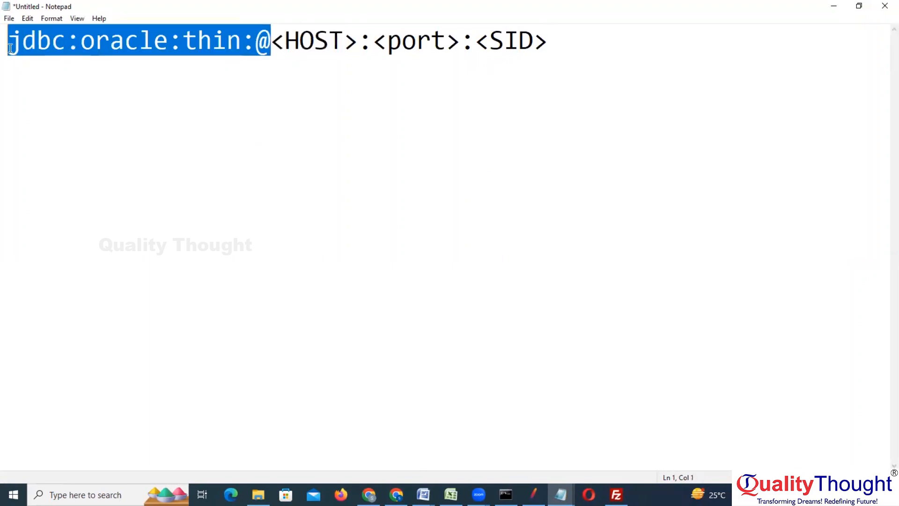
{"action": "left_click", "coordinate": [213, 44]}
{"action": "left_click", "coordinate": [273, 41]}
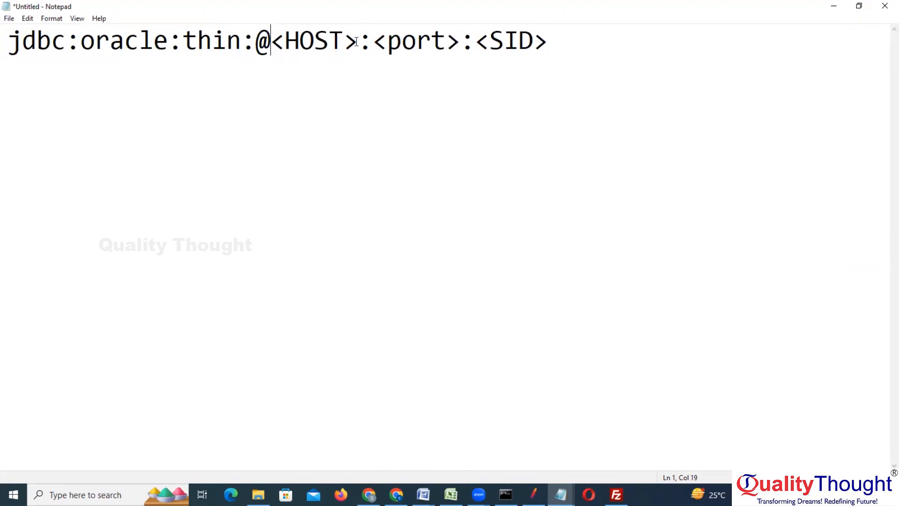
{"action": "left_click", "coordinate": [356, 41], "text": "shift"}
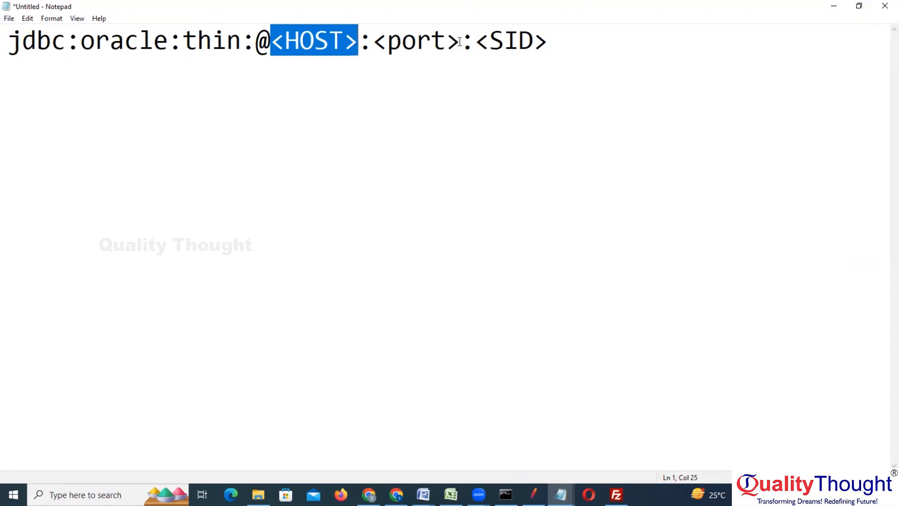
{"action": "left_click_drag", "start_coordinate": [460, 42], "coordinate": [329, 41]}
{"action": "left_click", "coordinate": [255, 35], "text": "shift"}
{"action": "left_click_drag", "start_coordinate": [562, 51], "coordinate": [279, 55]}
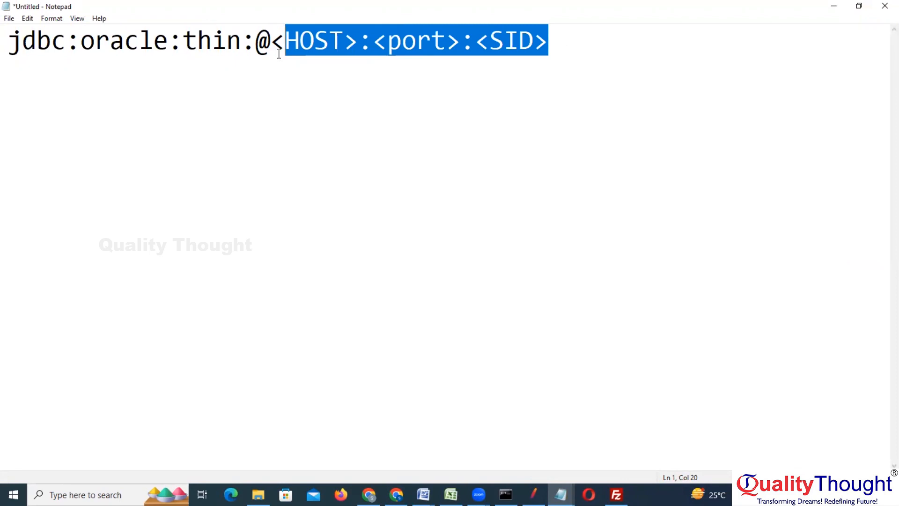
Step: Move the cursor two lines below the Oracle URL format in Notepad, leaving an empty line between
{"action": "left_click", "coordinate": [626, 56]}
{"action": "key", "text": "Return"}
{"action": "key", "text": "Return"}
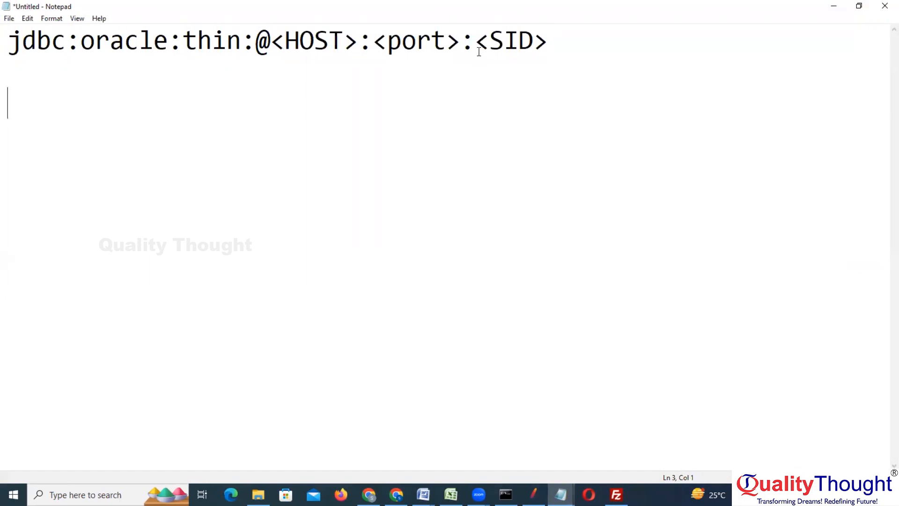
Step: Switch back to JMeter and examine the Auto Commit options in the JDBC Connection Configuration
{"action": "key", "text": "alt+Tab"}
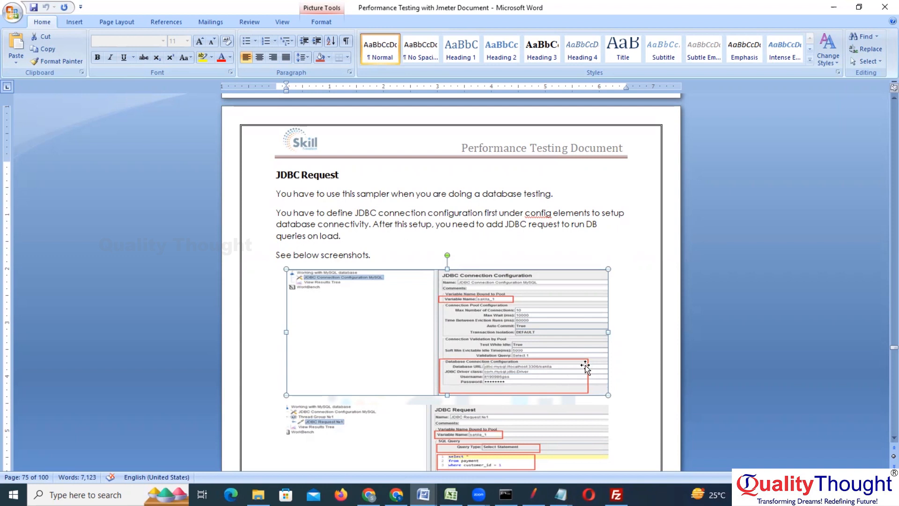
{"action": "key", "text": "alt+Tab"}
{"action": "key", "text": "alt+Tab"}
{"action": "key", "text": "alt+Tab"}
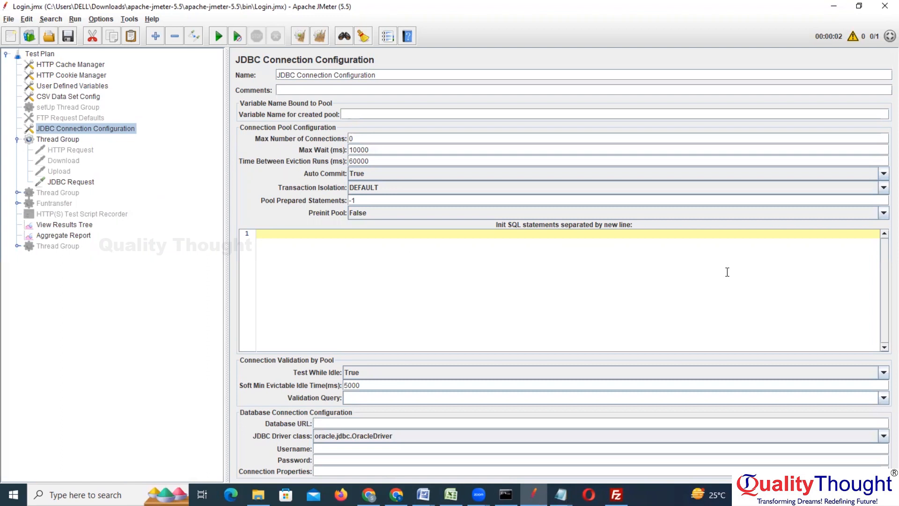
{"action": "left_click", "coordinate": [481, 175]}
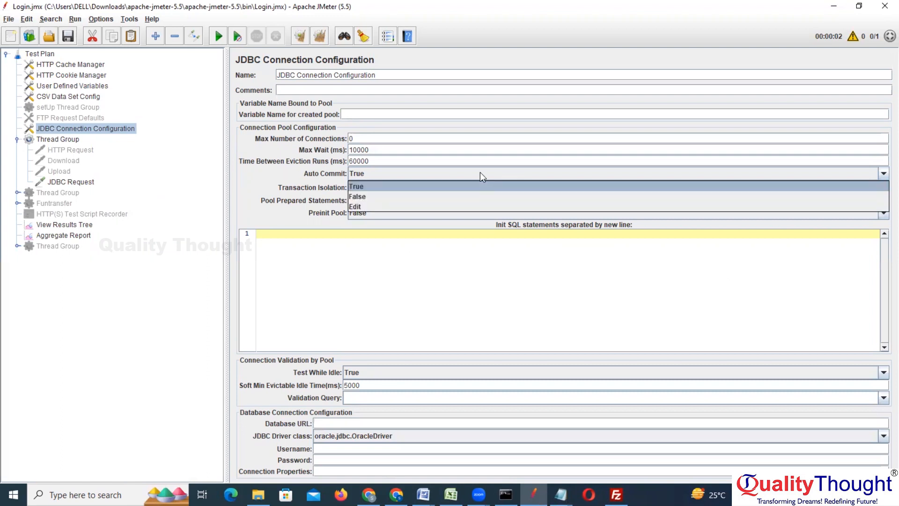
{"action": "left_click", "coordinate": [480, 173]}
{"action": "left_click", "coordinate": [480, 174]}
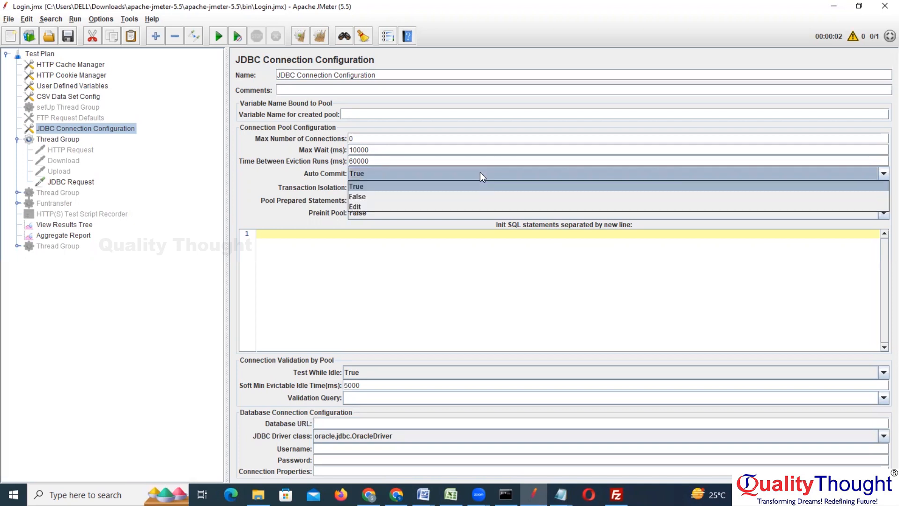
{"action": "left_click", "coordinate": [480, 173]}
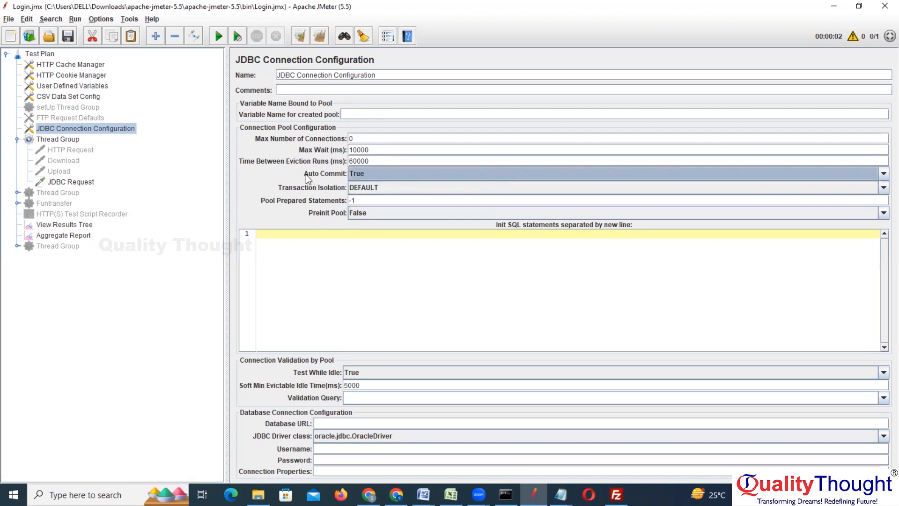
Step: Set the query type of the JDBC Request to Update Statement
{"action": "left_click", "coordinate": [75, 182]}
{"action": "left_click", "coordinate": [428, 139]}
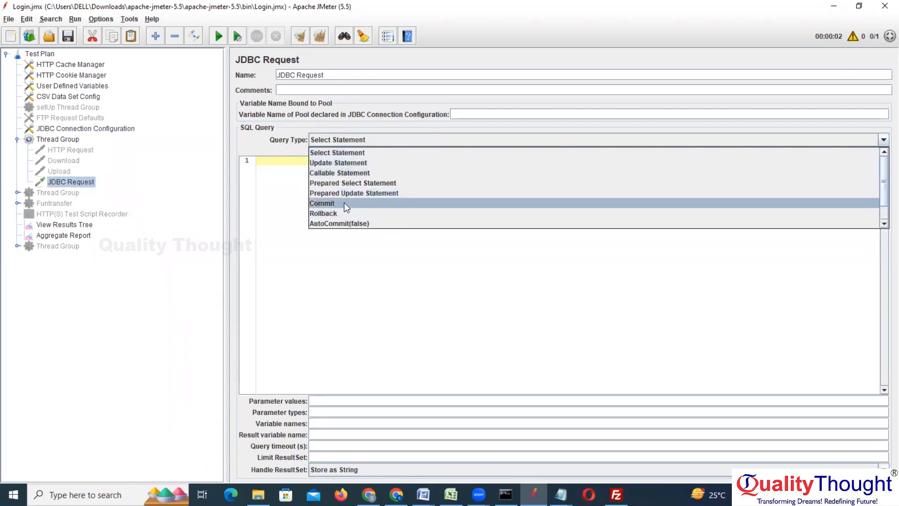
{"action": "left_click", "coordinate": [378, 163]}
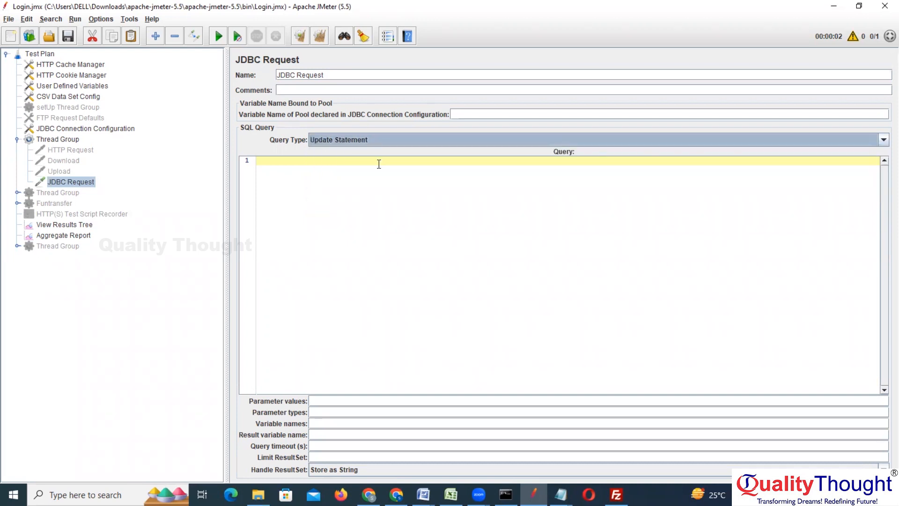
{"action": "left_click", "coordinate": [379, 163]}
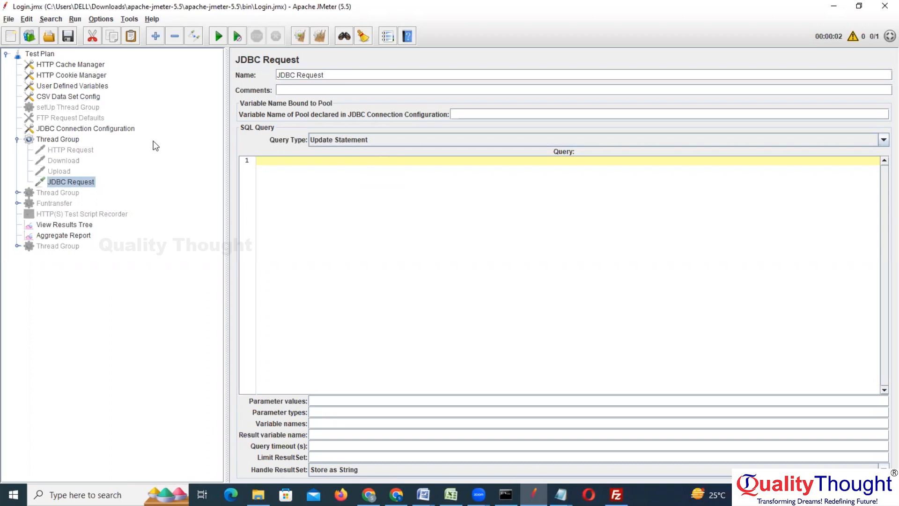
Step: Check the connection configuration's Auto Commit choices again and return to the JDBC Request
{"action": "left_click", "coordinate": [82, 133]}
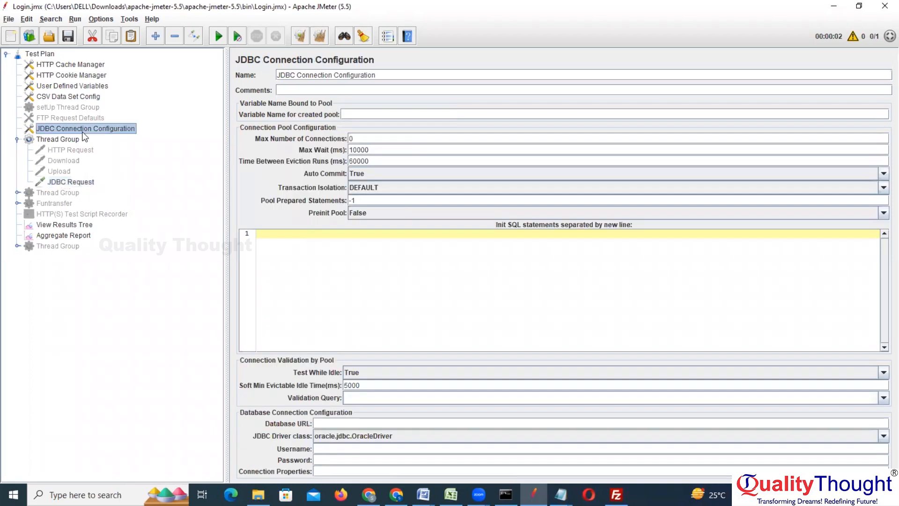
{"action": "left_click", "coordinate": [410, 174]}
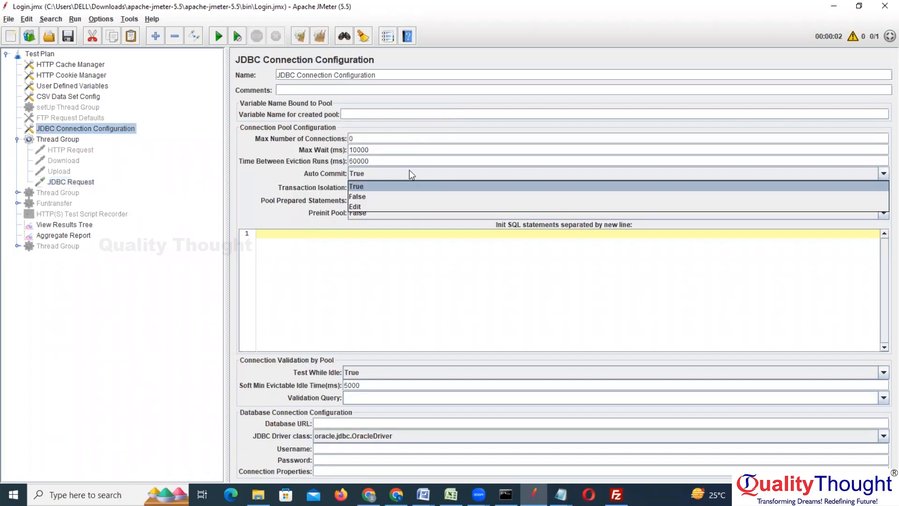
{"action": "left_click", "coordinate": [409, 172]}
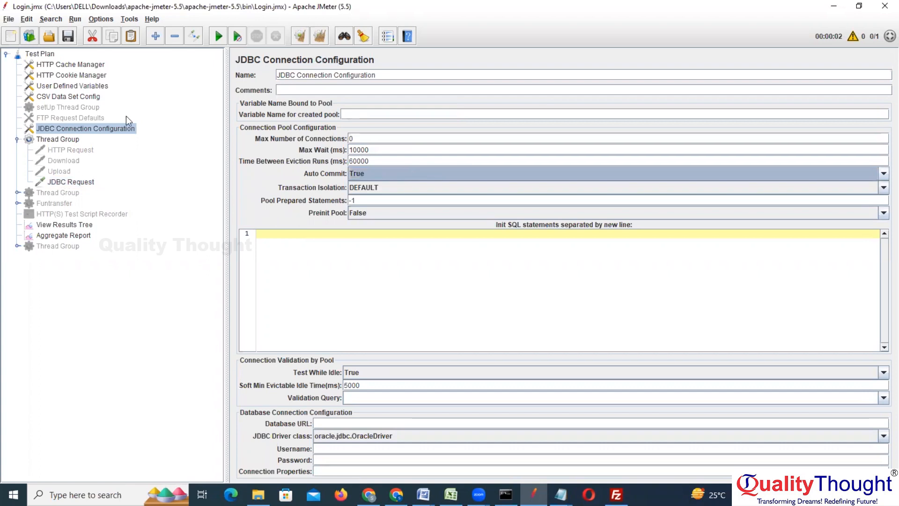
{"action": "left_click", "coordinate": [65, 183]}
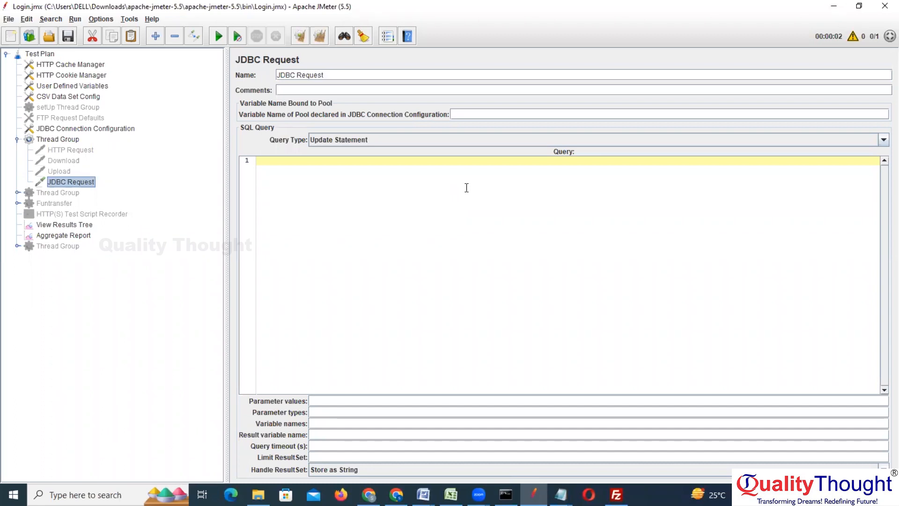
Step: Review the Oracle URL format in Notepad, then switch to Chrome and highlight "format" in the Google search query
{"action": "left_click", "coordinate": [561, 494]}
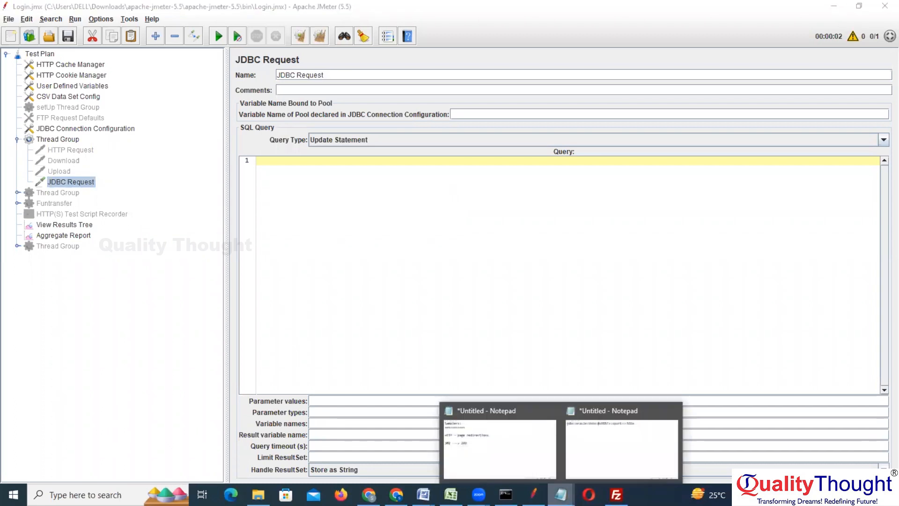
{"action": "left_click", "coordinate": [597, 436]}
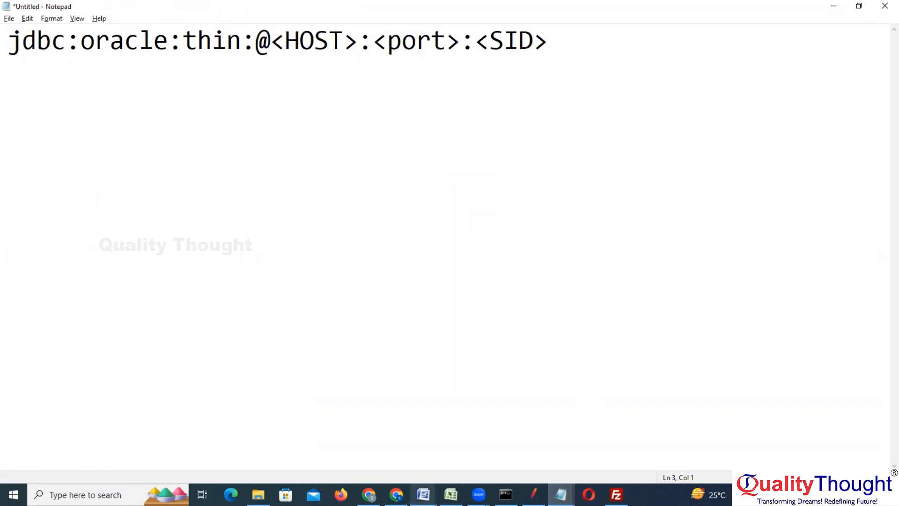
{"action": "left_click", "coordinate": [396, 495]}
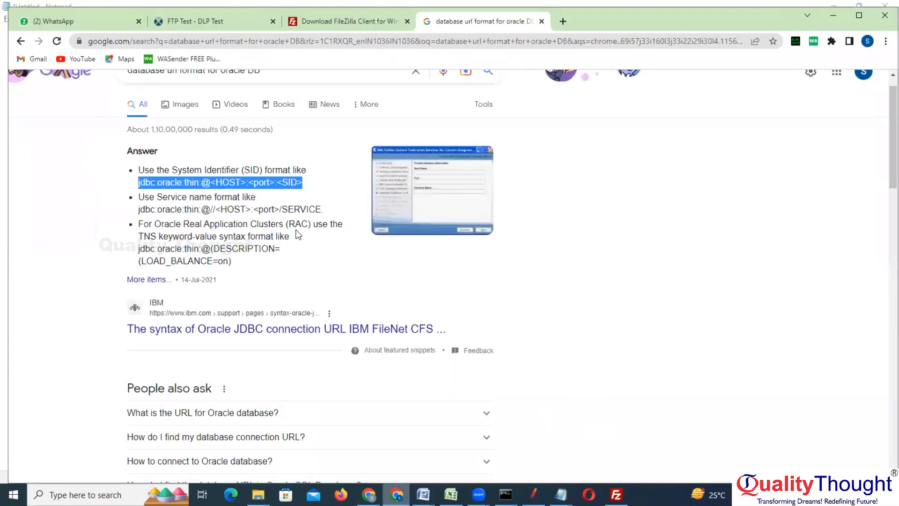
{"action": "double_click", "coordinate": [183, 77]}
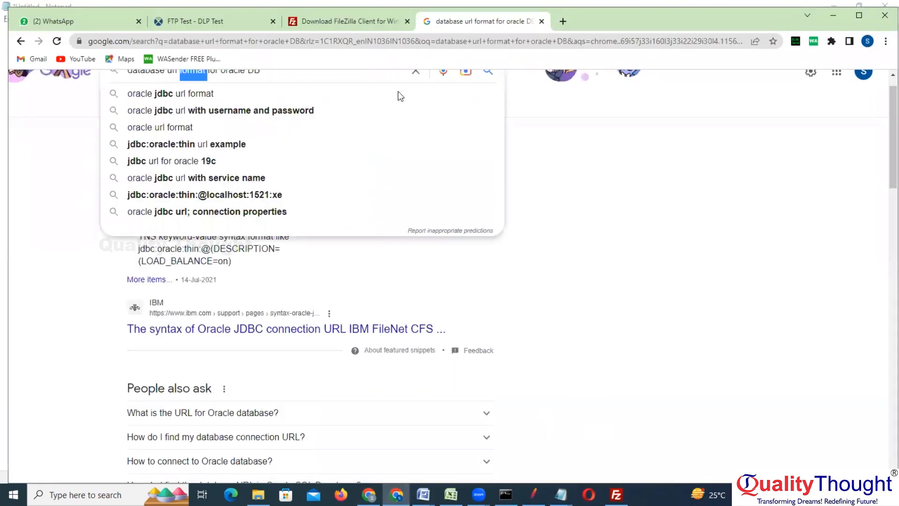
{"action": "left_click_drag", "start_coordinate": [887, 140], "coordinate": [889, 112]}
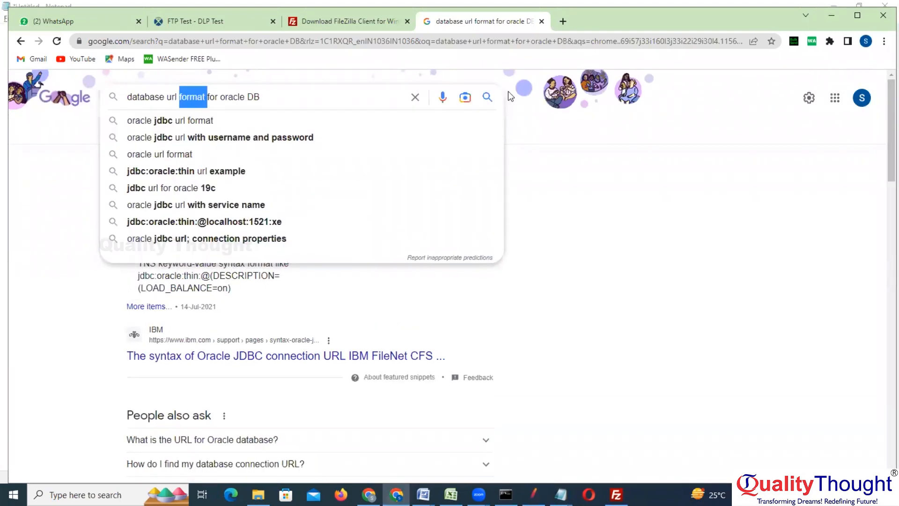
Step: Replace "oracle" with "mysql" in the Google query and search for "database url format for mysql DB"
{"action": "double_click", "coordinate": [228, 97]}
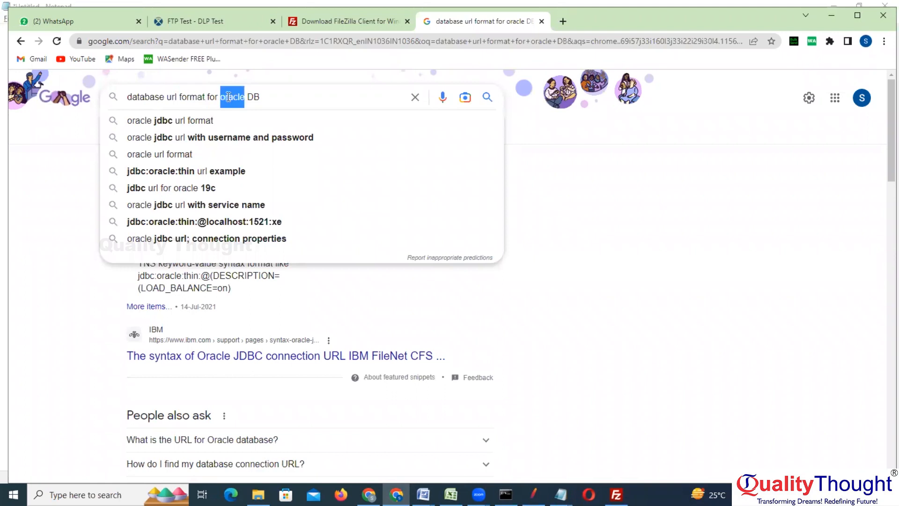
{"action": "type", "text": "mysql"}
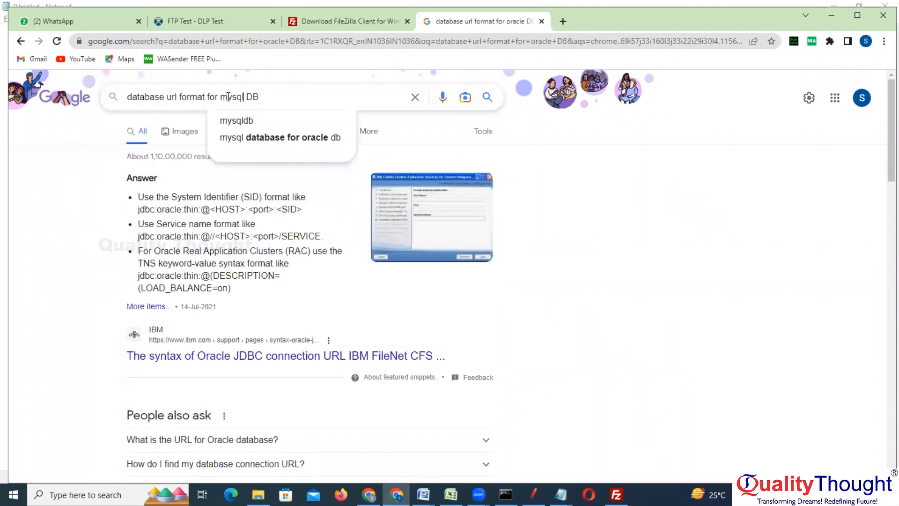
{"action": "key", "text": "Return"}
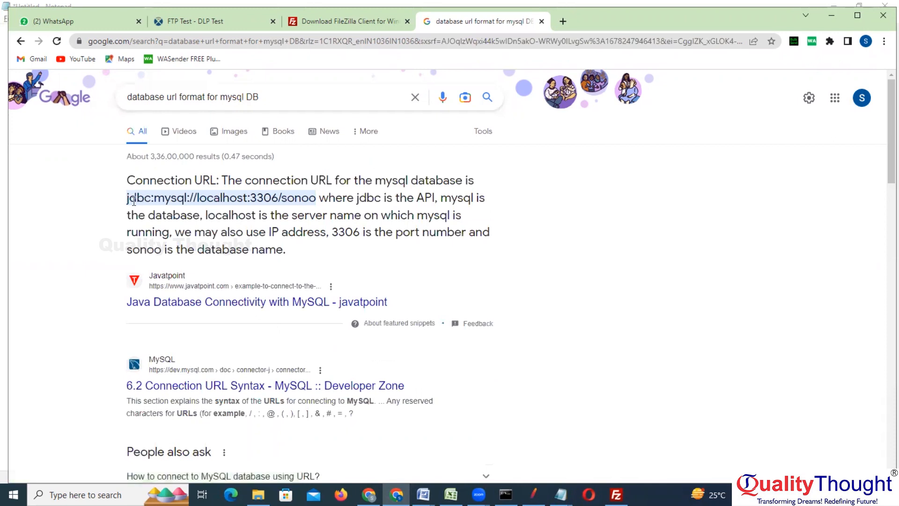
Step: Copy the URL jdbc:mysql://localhost:3306/sonoo from the featured answer and paste it below the Oracle format in Notepad
{"action": "left_click_drag", "start_coordinate": [126, 197], "coordinate": [316, 194]}
{"action": "key", "text": "ctrl+c"}
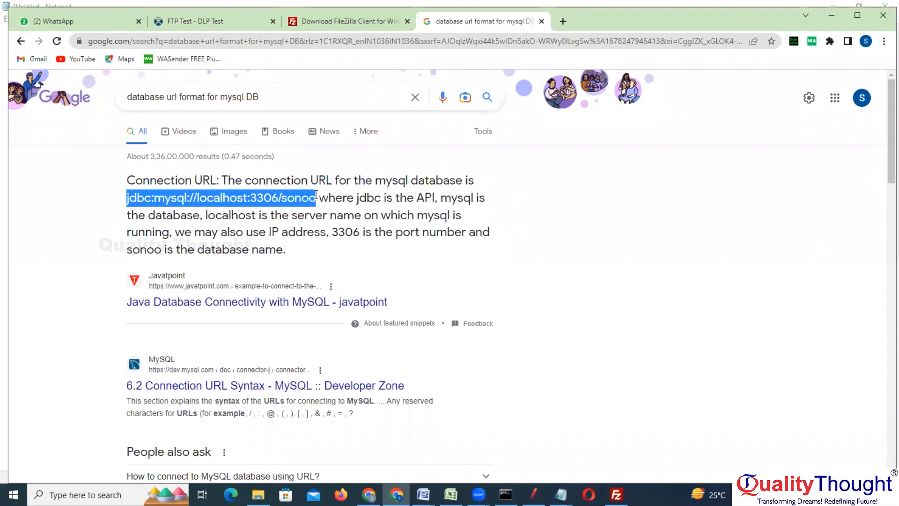
{"action": "left_click", "coordinate": [561, 494]}
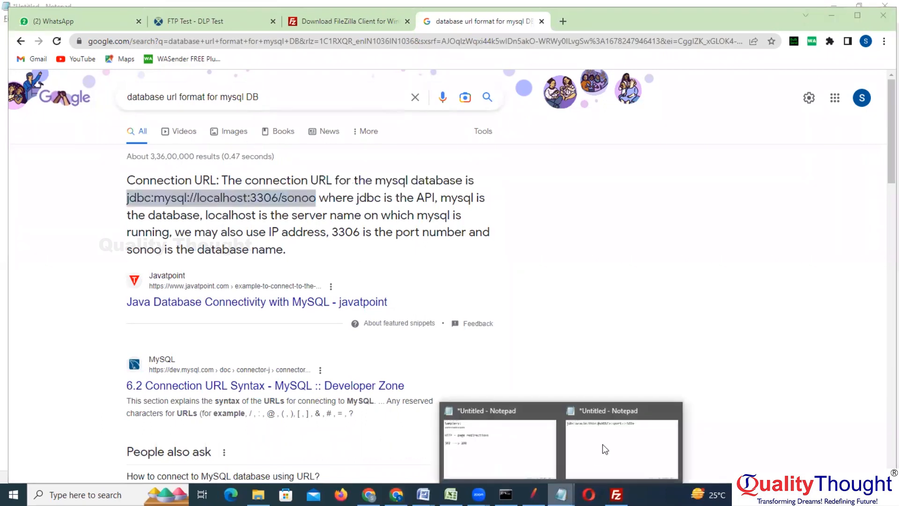
{"action": "left_click", "coordinate": [604, 444]}
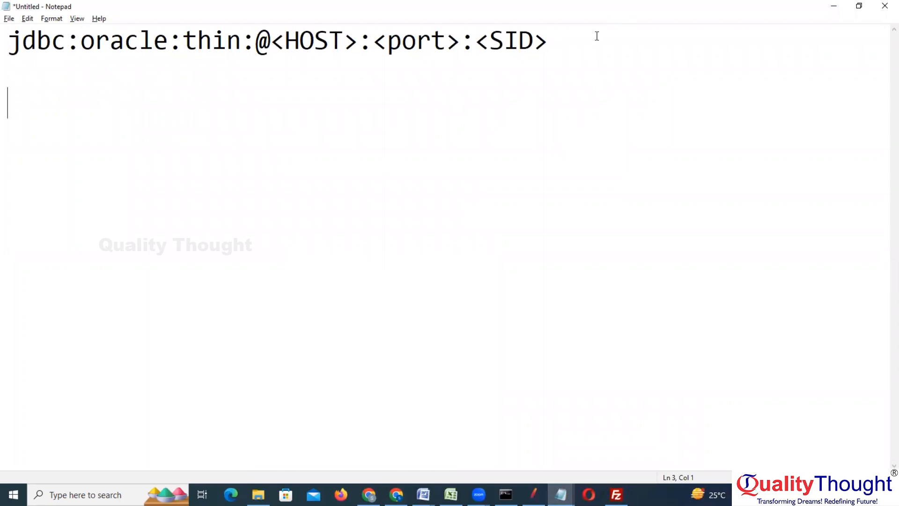
{"action": "key", "text": "ctrl+v"}
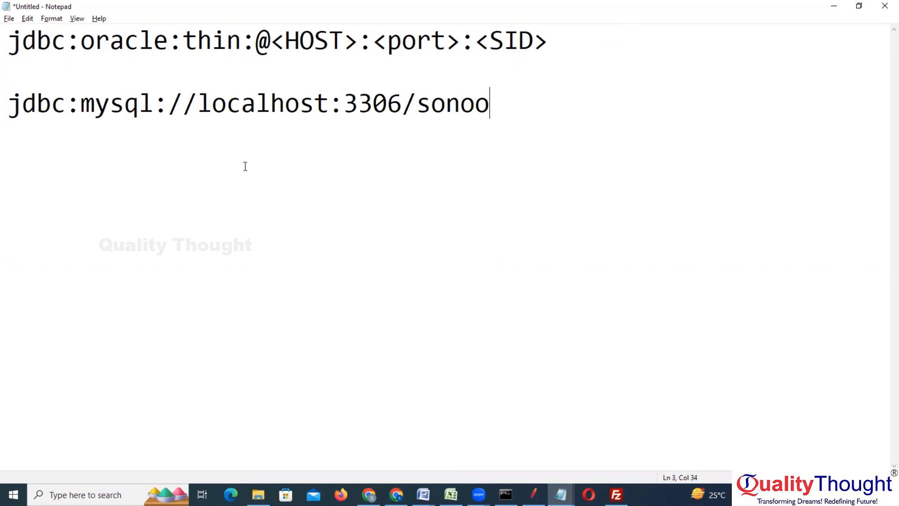
Step: Replace the host localhost in the MySQL URL with SQL8004.site4now.net
{"action": "left_click_drag", "start_coordinate": [204, 98], "coordinate": [323, 105]}
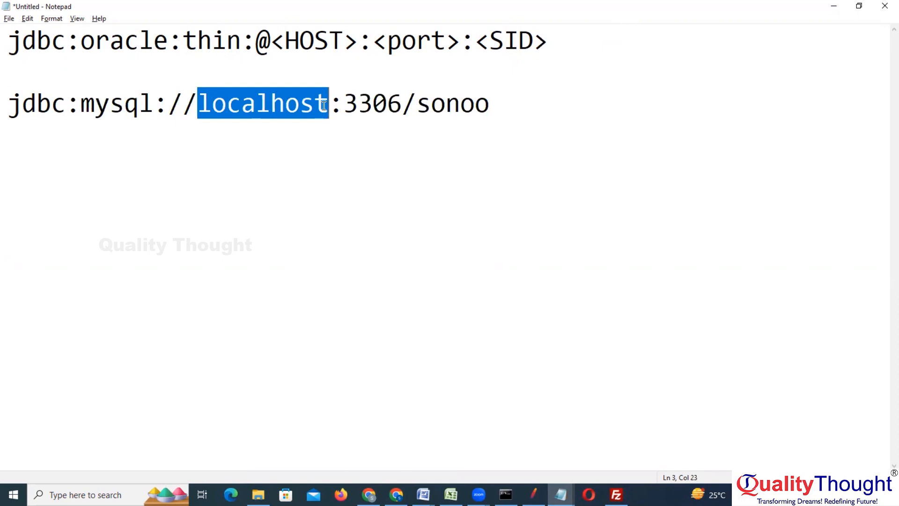
{"action": "type", "text": "SQL8004"}
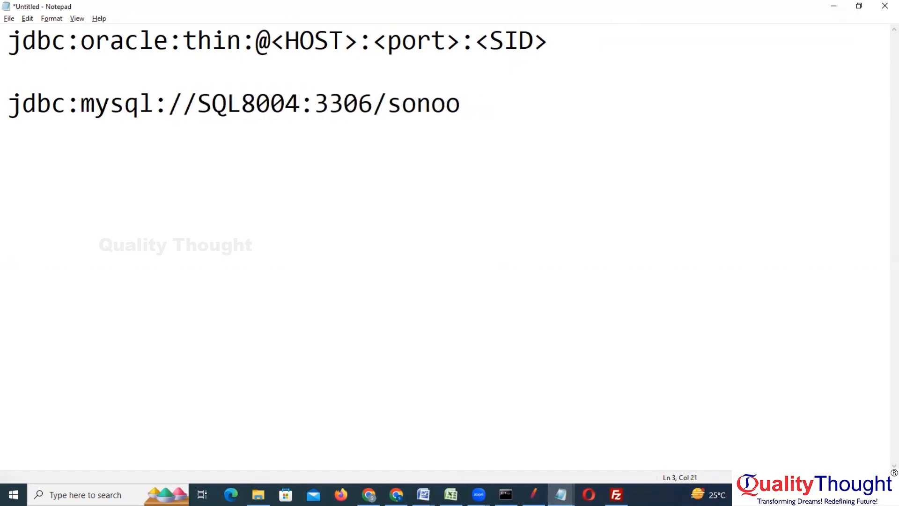
{"action": "type", "text": "."}
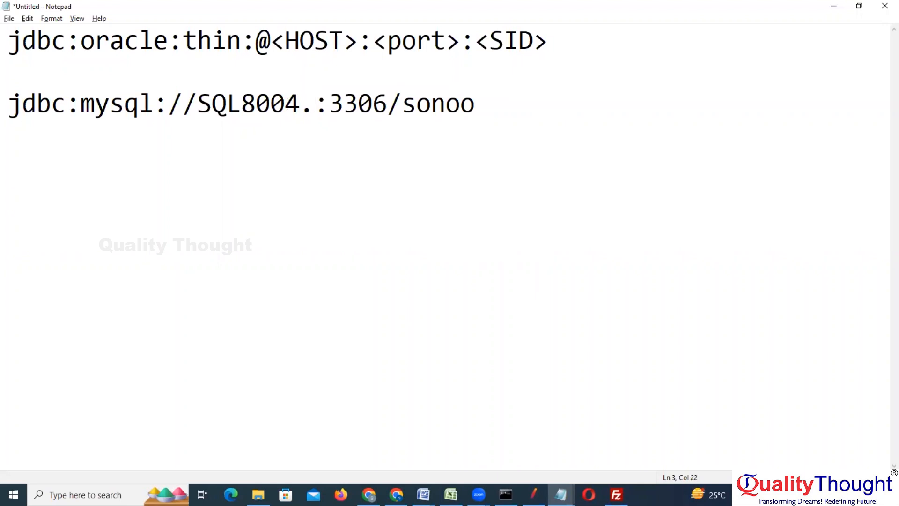
{"action": "type", "text": "site4now"}
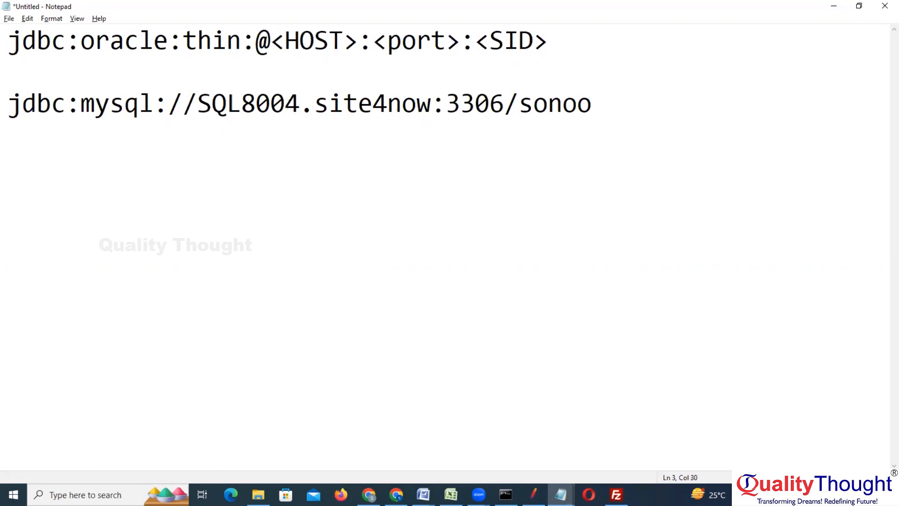
{"action": "type", "text": ".net"}
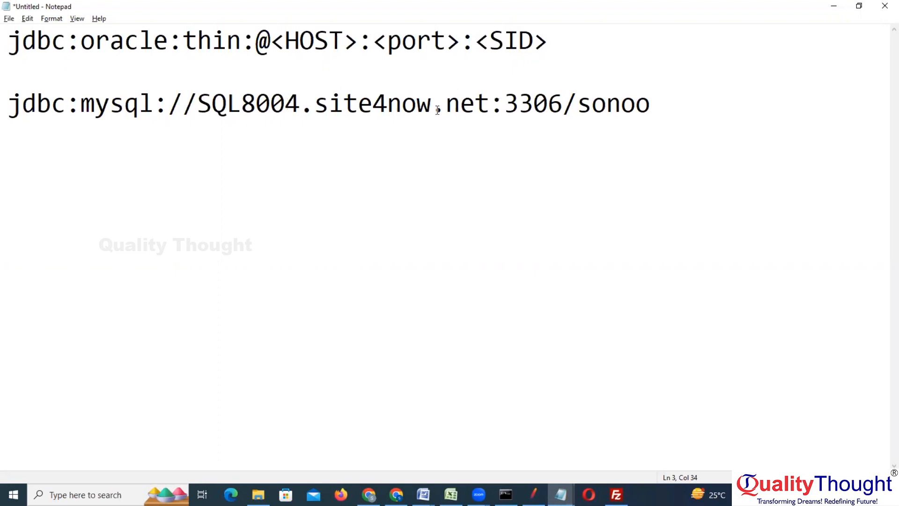
Step: Highlight the port number 3306 in the MySQL URL to point it out
{"action": "left_click", "coordinate": [563, 104]}
{"action": "left_click", "coordinate": [506, 107], "text": "shift"}
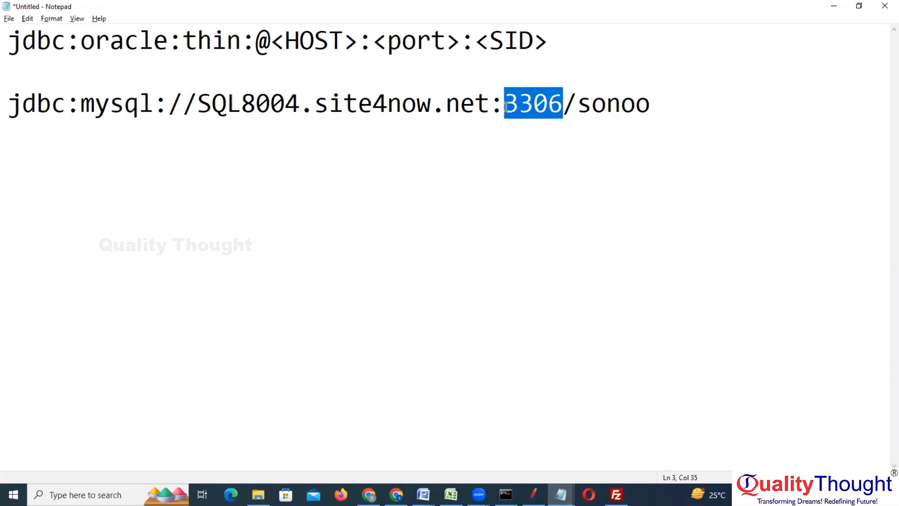
{"action": "left_click", "coordinate": [505, 107]}
{"action": "left_click_drag", "start_coordinate": [505, 107], "coordinate": [556, 107]}
{"action": "left_click", "coordinate": [556, 108]}
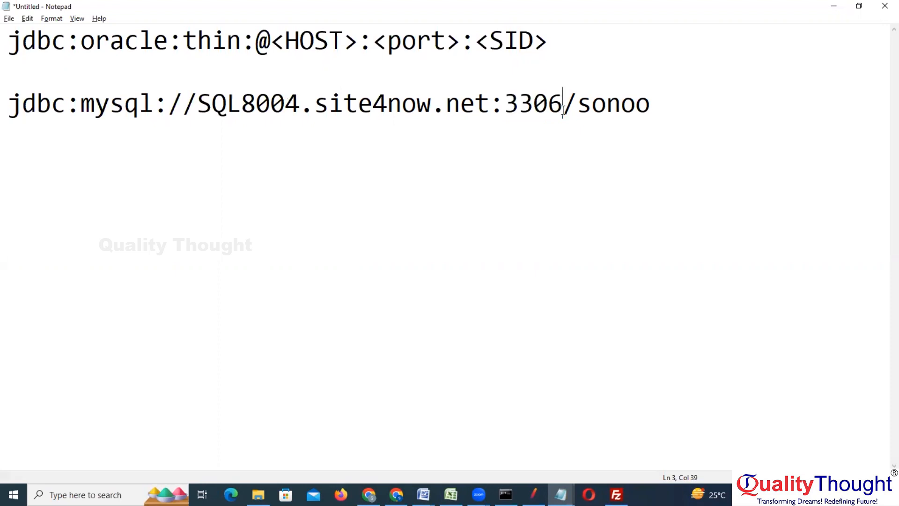
{"action": "left_click_drag", "start_coordinate": [562, 110], "coordinate": [503, 112]}
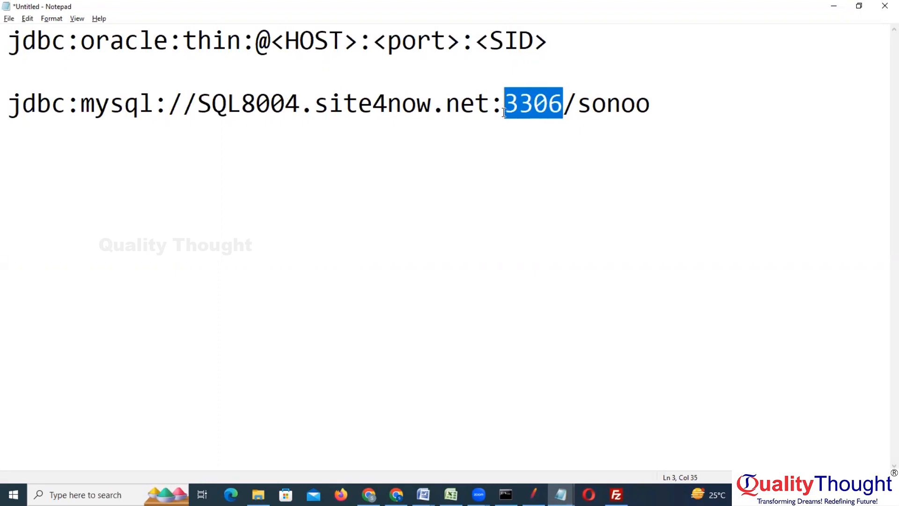
{"action": "left_click", "coordinate": [504, 113]}
Step: Replace the database name sonoo at the end of the MySQL URL with db_
{"action": "left_click", "coordinate": [661, 99]}
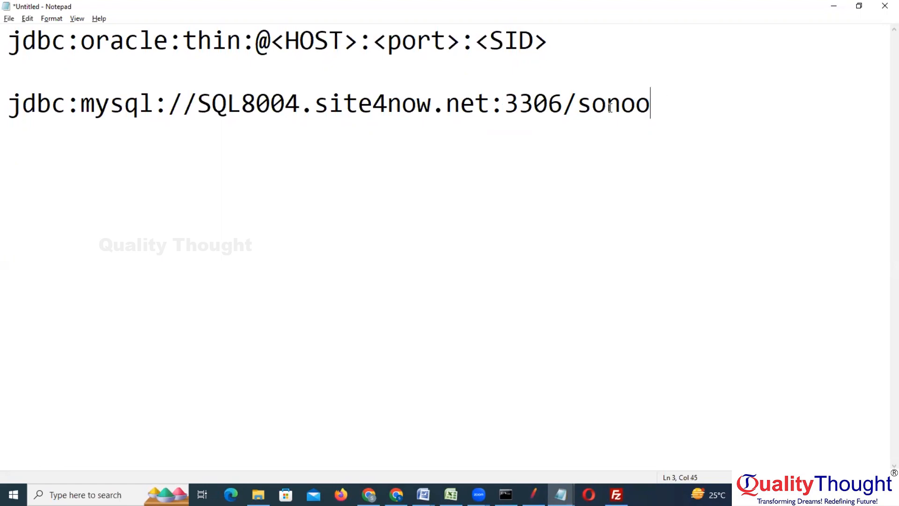
{"action": "left_click_drag", "start_coordinate": [610, 108], "coordinate": [577, 114]}
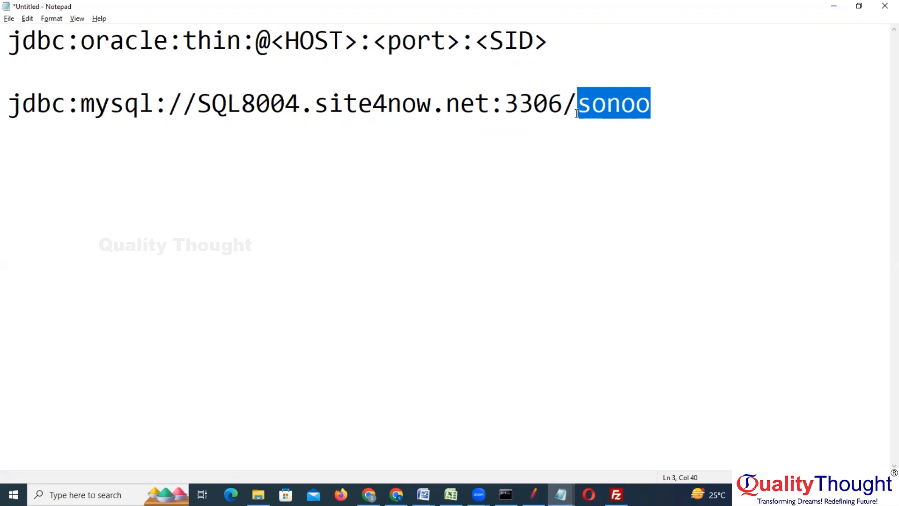
{"action": "type", "text": "db_"}
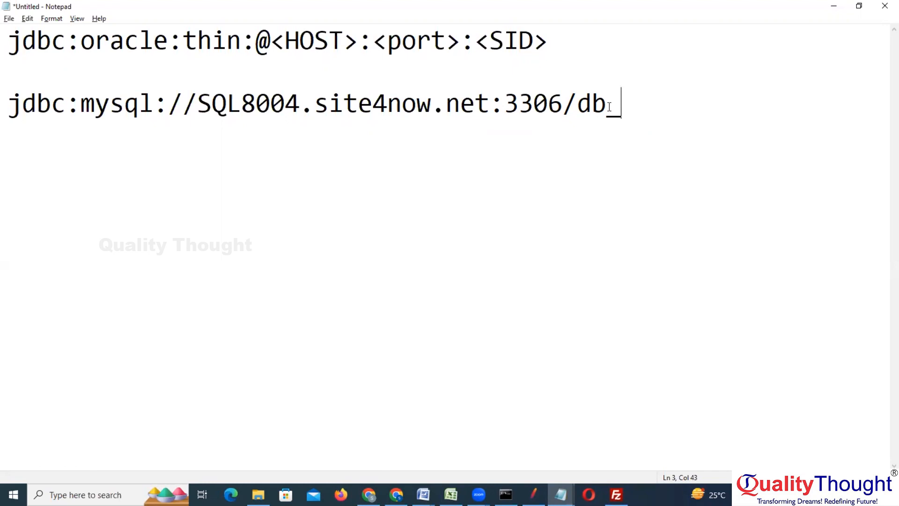
Step: Select and copy the whole MySQL URL, jdbc:mysql://SQL8004.site4now.net:3306/db_
{"action": "key", "text": "shift+Left"}
{"action": "key", "text": "shift+Left"}
{"action": "key", "text": "shift+Left"}
{"action": "key", "text": "shift+Left"}
{"action": "key", "text": "shift+Left"}
{"action": "key", "text": "shift+Left"}
{"action": "key", "text": "shift+Left"}
{"action": "key", "text": "shift+Left"}
{"action": "key", "text": "shift+Left"}
{"action": "key", "text": "shift+Left"}
{"action": "key", "text": "shift+Left"}
{"action": "key", "text": "shift+Left"}
{"action": "key", "text": "shift+Left"}
{"action": "key", "text": "shift+Left"}
{"action": "key", "text": "shift+Left"}
{"action": "key", "text": "shift+Left"}
{"action": "key", "text": "shift+Left"}
{"action": "key", "text": "shift+Left"}
{"action": "key", "text": "shift+Left"}
{"action": "key", "text": "shift+Left"}
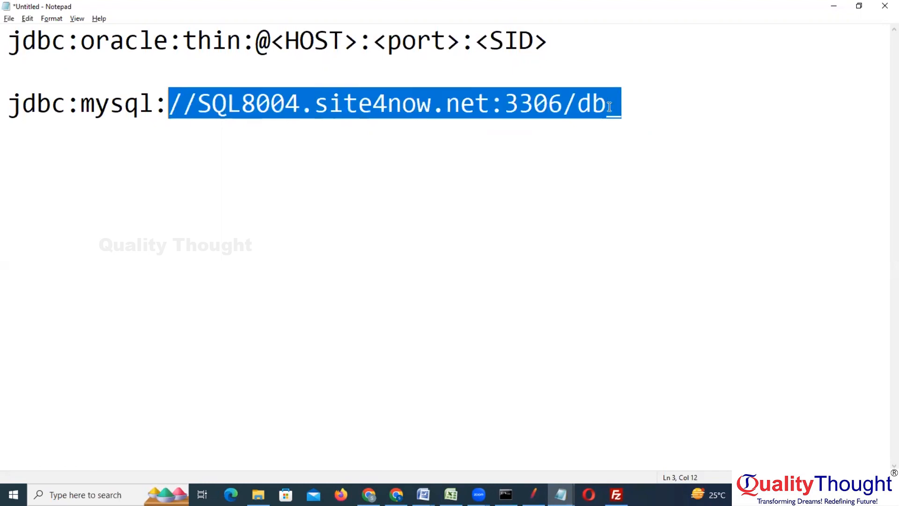
{"action": "key", "text": "shift+Left"}
{"action": "key", "text": "ctrl+c"}
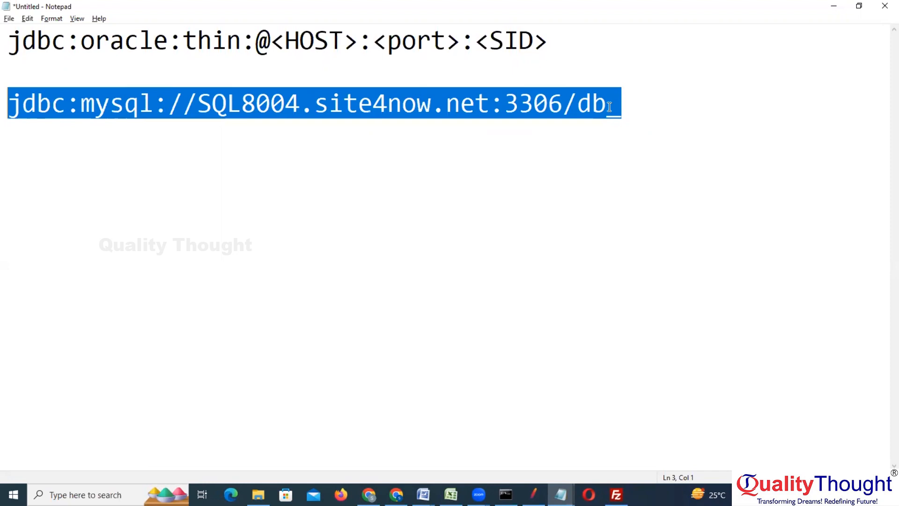
Step: Switch to JMeter, paste the MySQL URL as the JDBC Connection Configuration's database URL, and set the driver class to com.mysql.jdbc.Driver
{"action": "key", "text": "alt+Tab"}
{"action": "key", "text": "alt+Tab"}
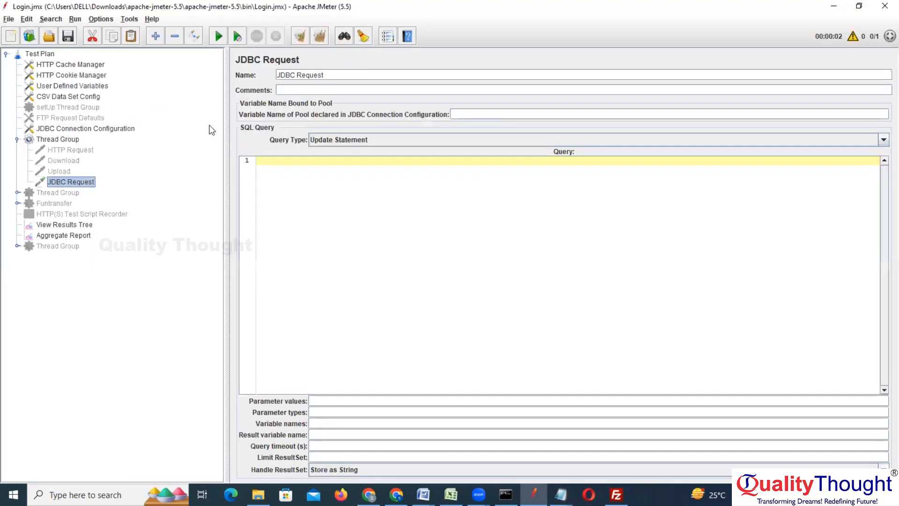
{"action": "left_click", "coordinate": [103, 131]}
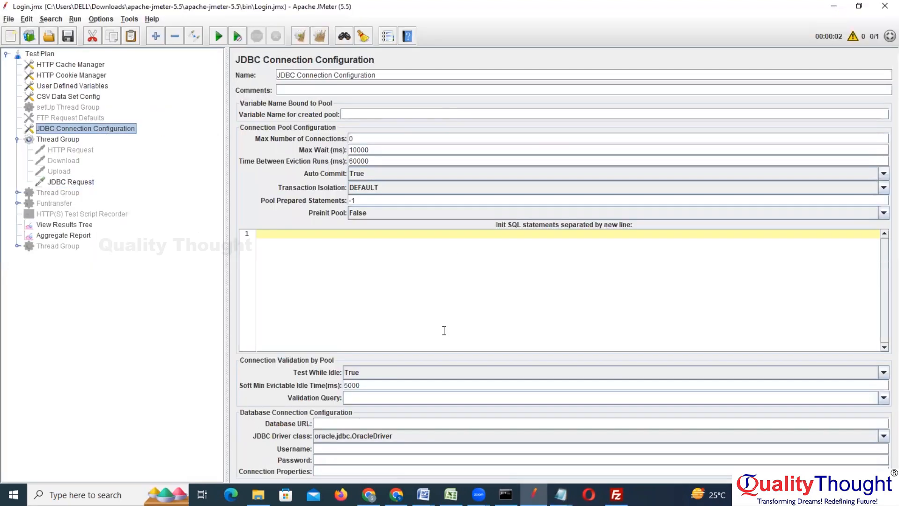
{"action": "left_click", "coordinate": [353, 423]}
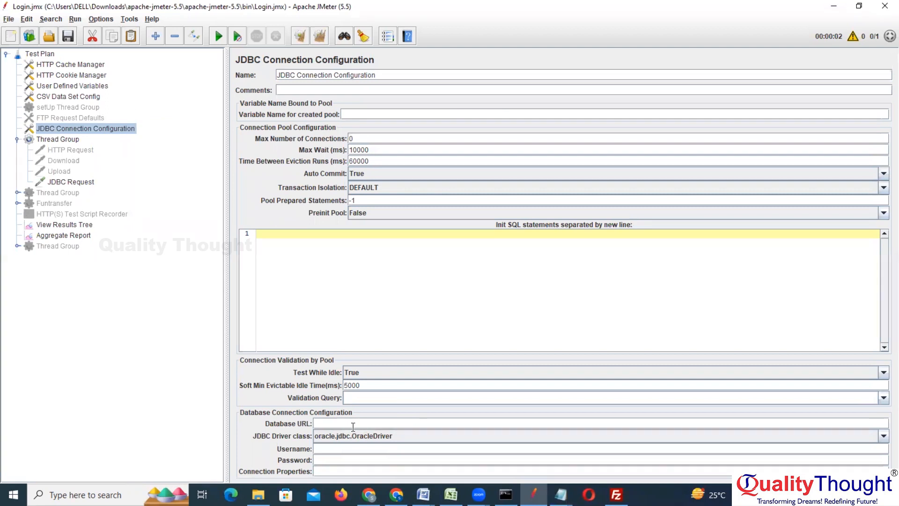
{"action": "key", "text": "ctrl+v"}
{"action": "left_click", "coordinate": [405, 440]}
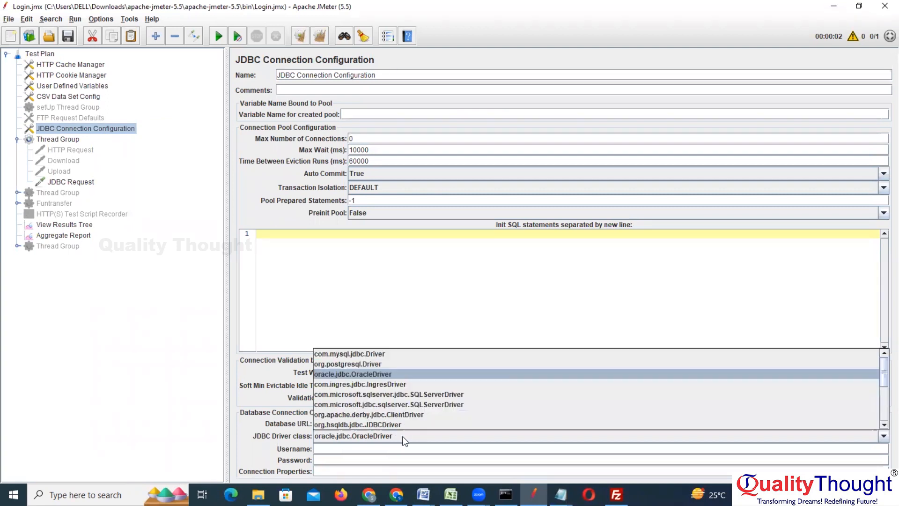
{"action": "left_click", "coordinate": [384, 353]}
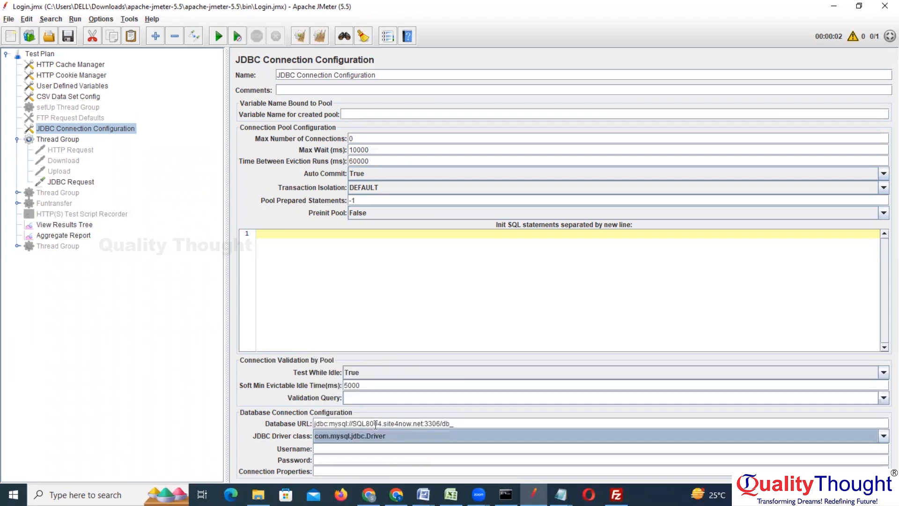
{"action": "left_click", "coordinate": [360, 448]}
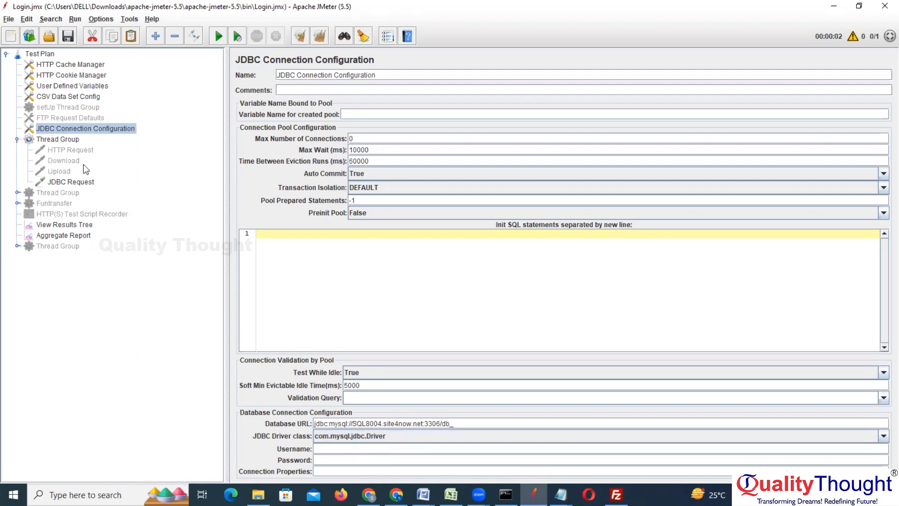
Step: Set the JDBC Request's query type to Select Statement and place the cursor in the query editor
{"action": "left_click", "coordinate": [65, 181]}
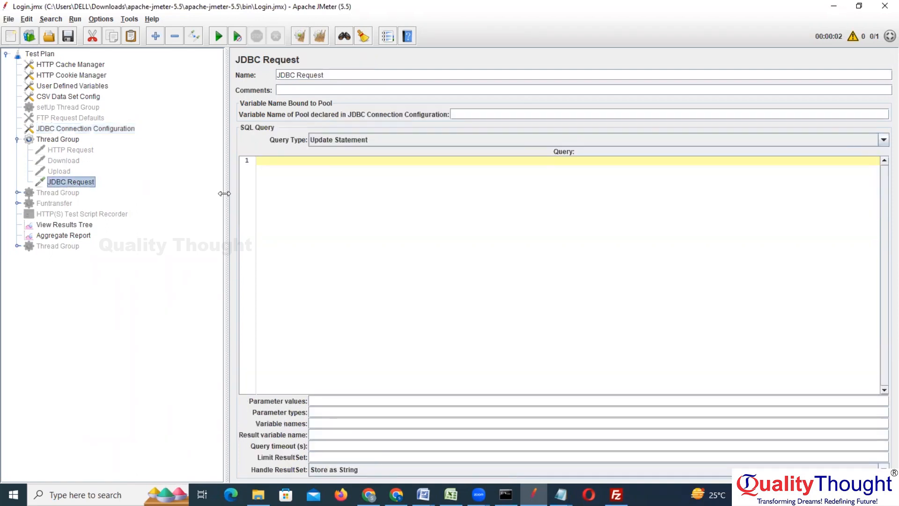
{"action": "left_click", "coordinate": [388, 144]}
{"action": "left_click", "coordinate": [356, 152]}
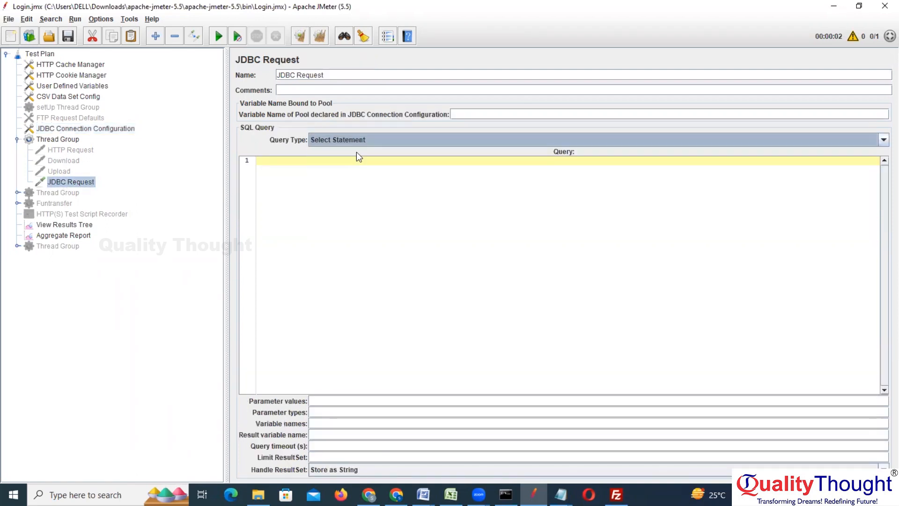
{"action": "left_click", "coordinate": [327, 227]}
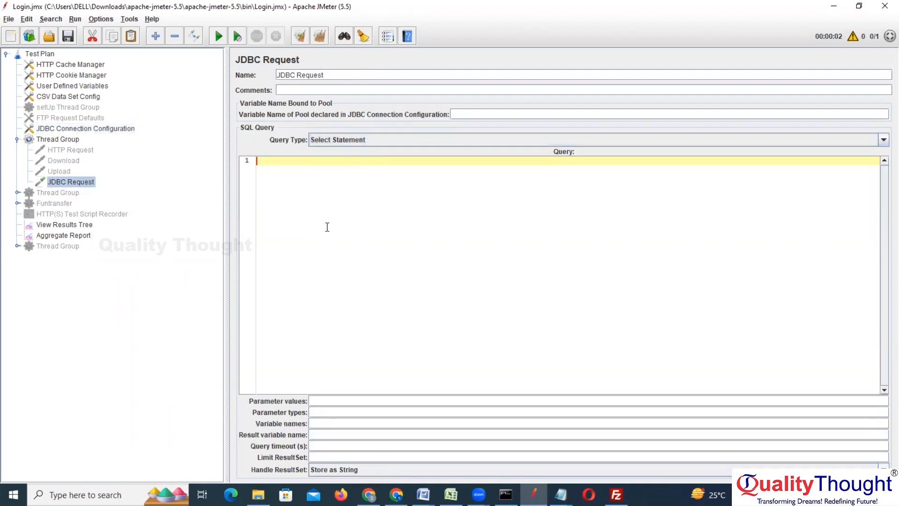
Step: Return to the JDBC Connection Configuration and examine the available JDBC driver classes
{"action": "left_click", "coordinate": [89, 131]}
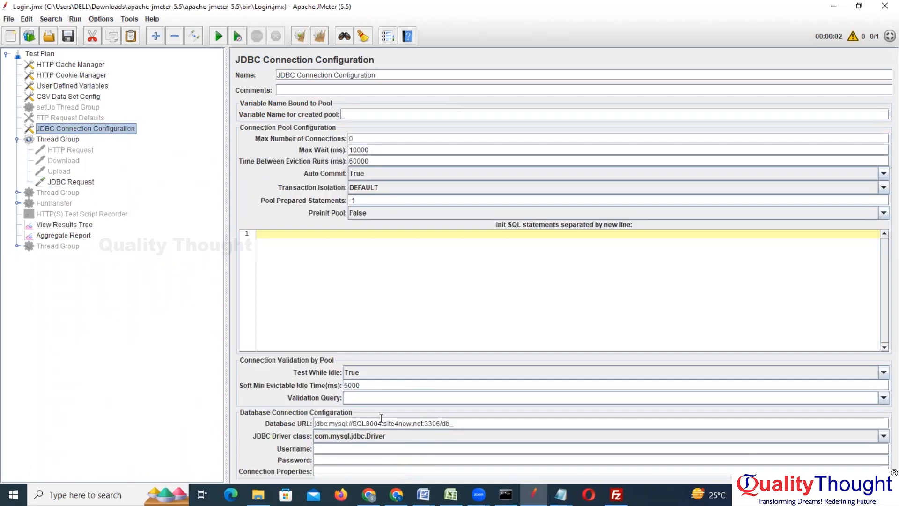
{"action": "left_click", "coordinate": [380, 434]}
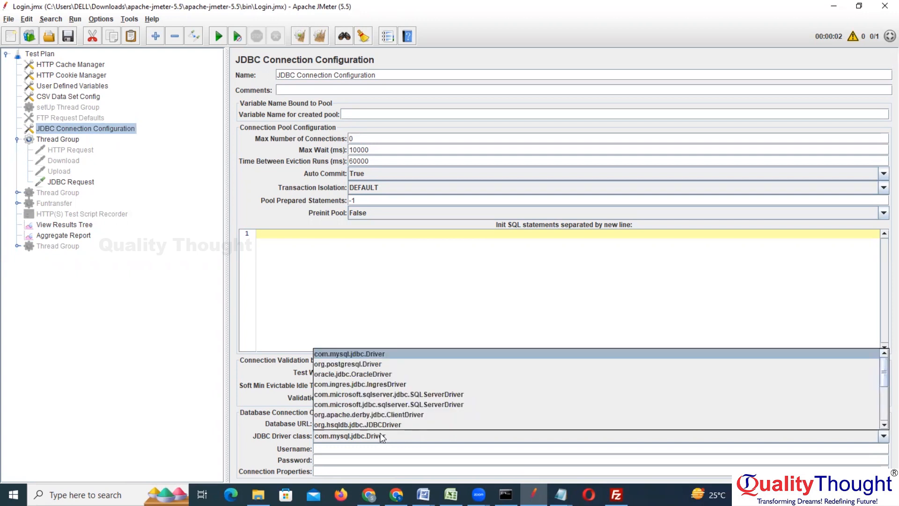
{"action": "left_click", "coordinate": [380, 435]}
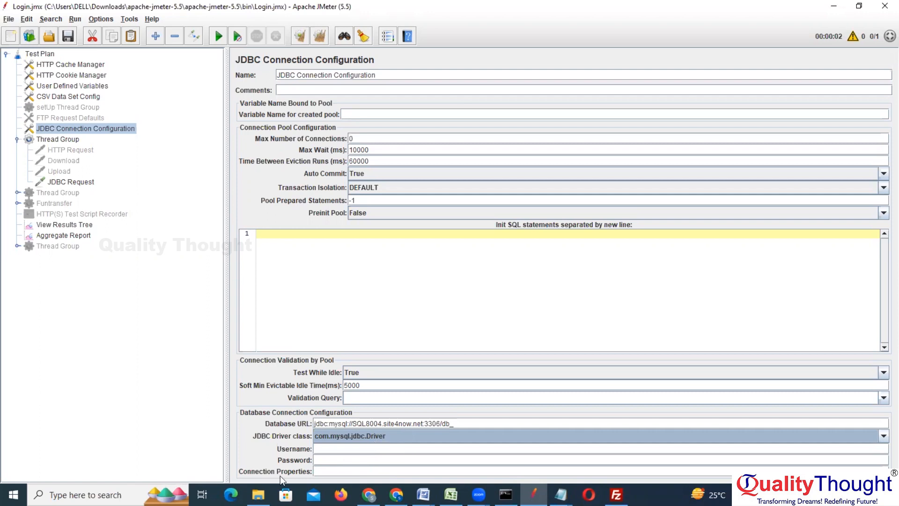
Step: Switch to File Explorer and open the lib folder of the extracted apache-jmeter-5.5 installation in Downloads
{"action": "left_click", "coordinate": [258, 495]}
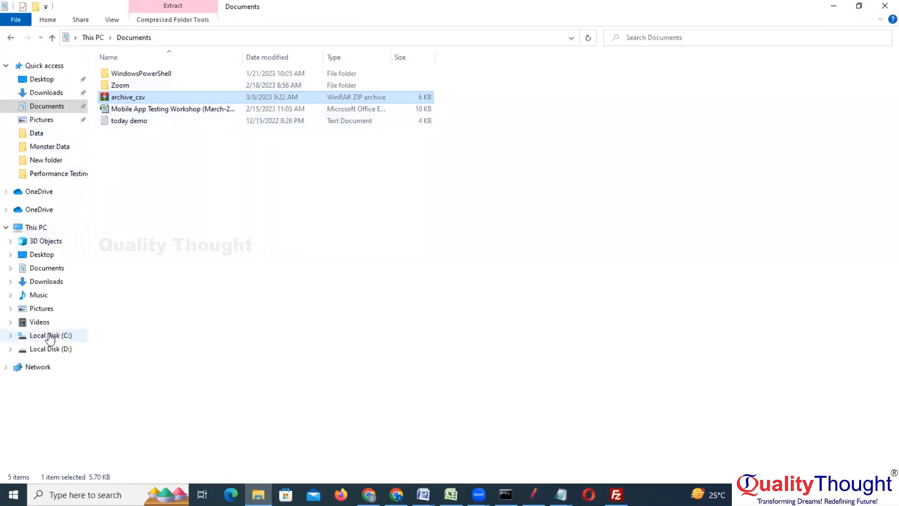
{"action": "left_click", "coordinate": [30, 96]}
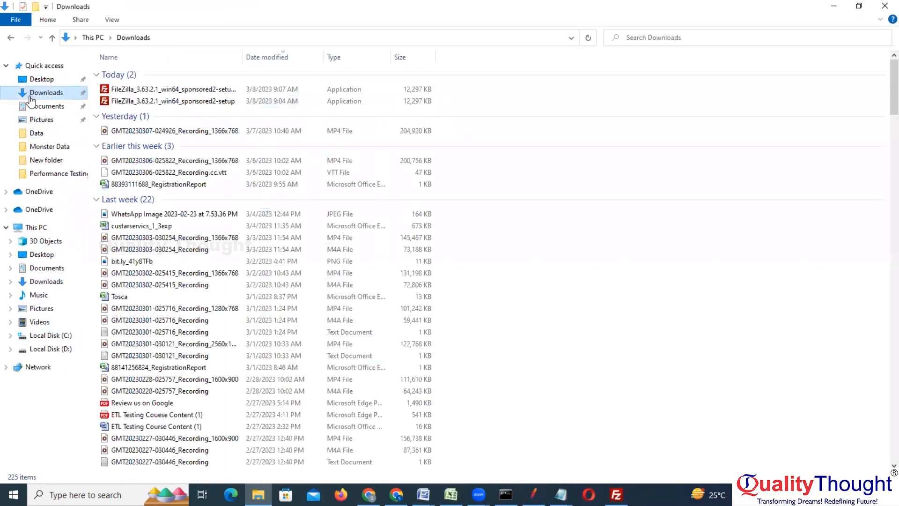
{"action": "left_click", "coordinate": [151, 150]}
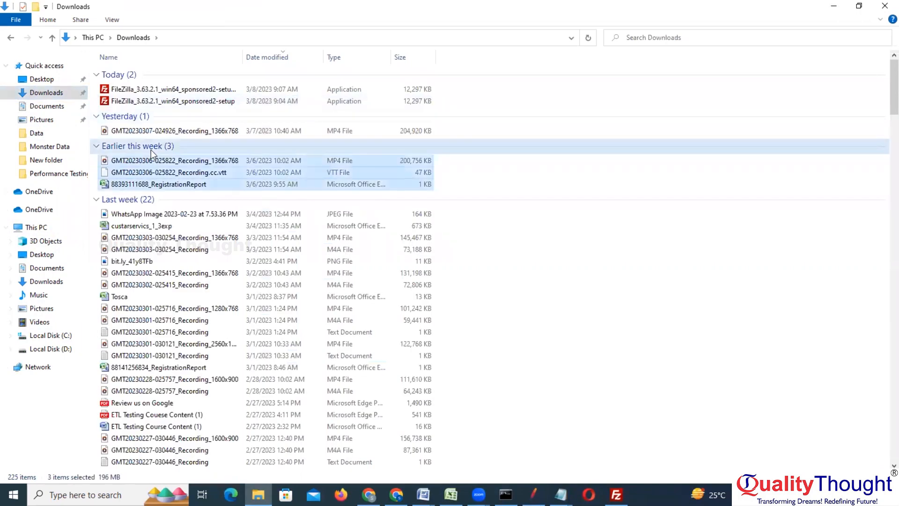
{"action": "key", "text": "j"}
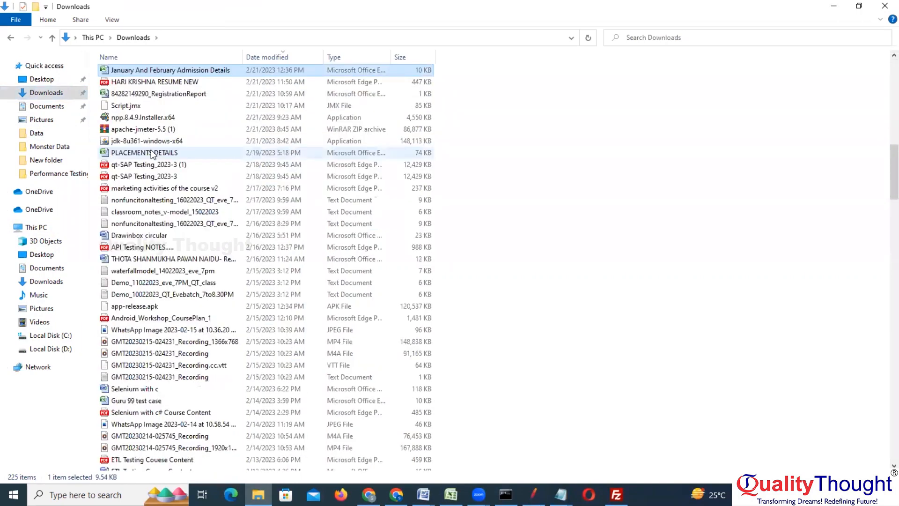
{"action": "left_click", "coordinate": [151, 152]}
{"action": "type", "text": "apa"}
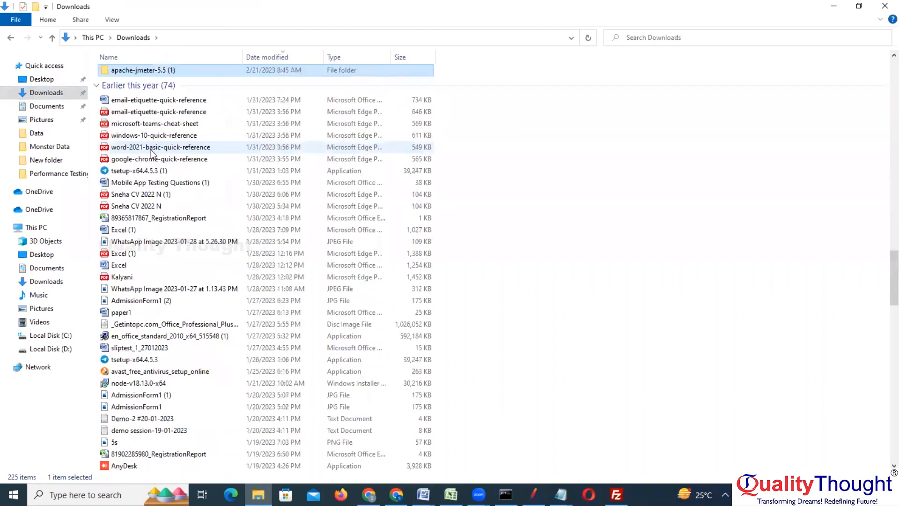
{"action": "type", "text": "apa"}
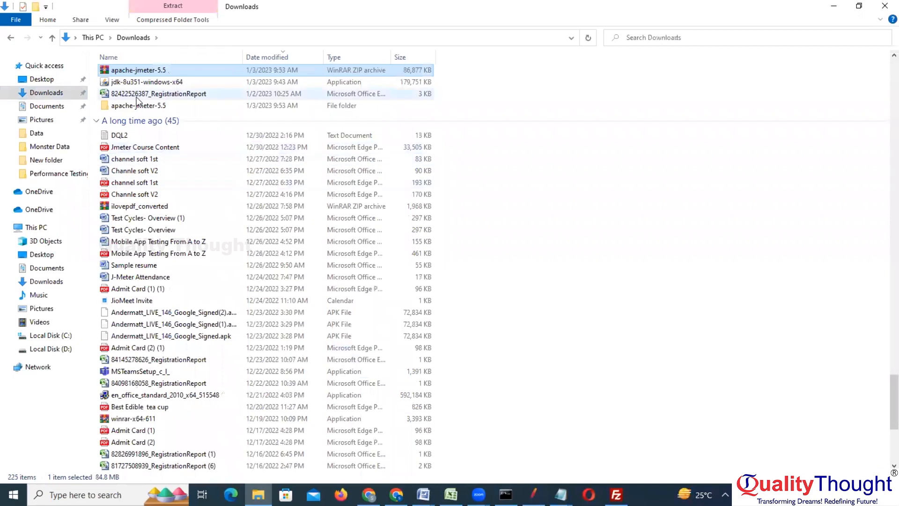
{"action": "left_click", "coordinate": [138, 107]}
{"action": "double_click", "coordinate": [138, 107]}
{"action": "double_click", "coordinate": [142, 73]}
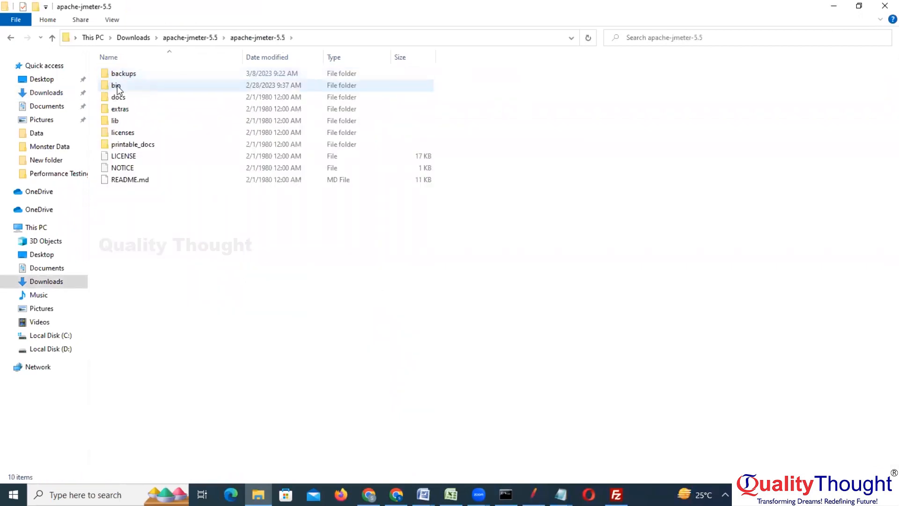
{"action": "double_click", "coordinate": [122, 119]}
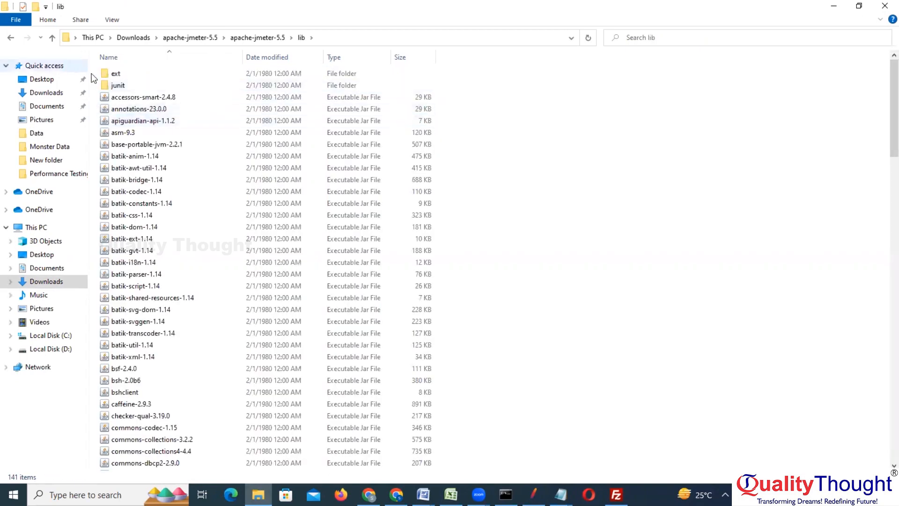
Step: Look through the lib folder's JAR files for JDBC drivers and select the ext subfolder
{"action": "left_click", "coordinate": [183, 159]}
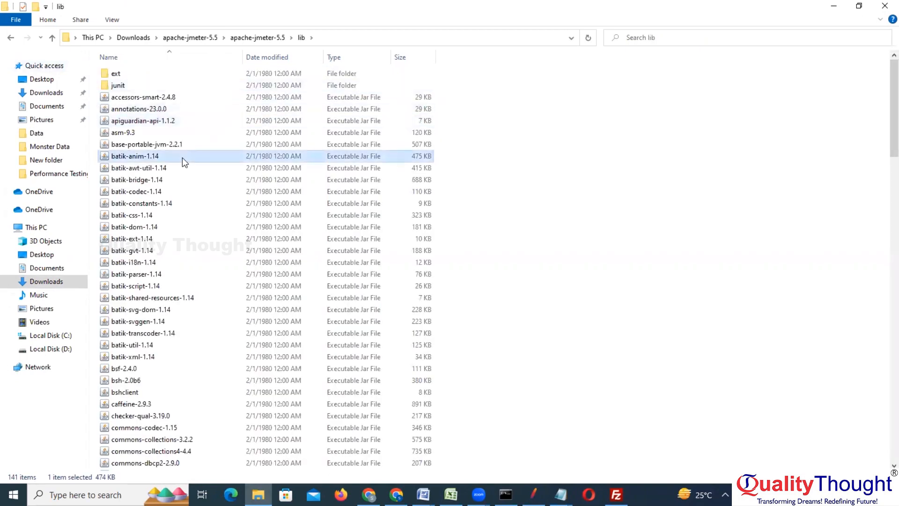
{"action": "key", "text": "j"}
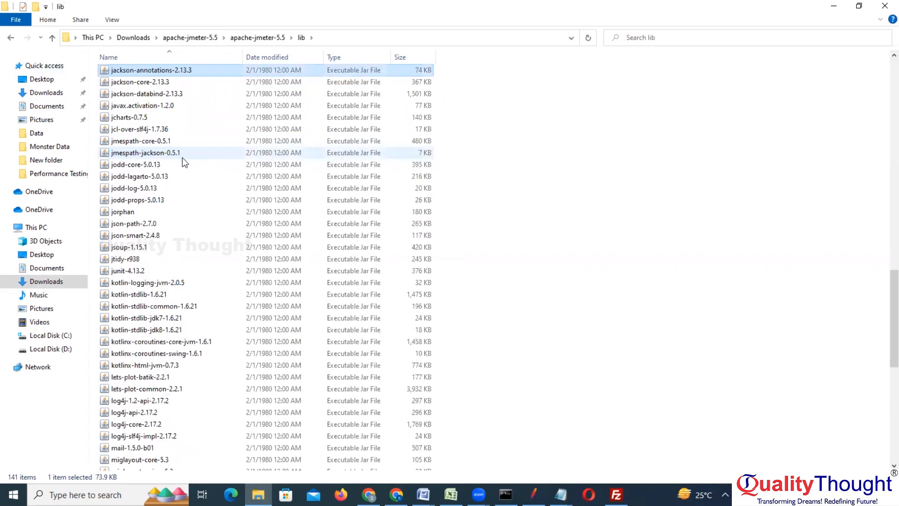
{"action": "key", "text": "d"}
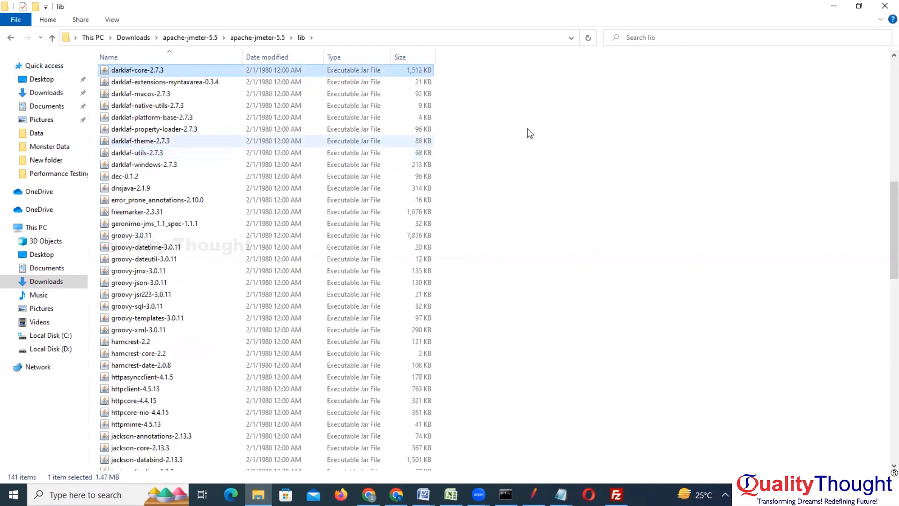
{"action": "left_click_drag", "start_coordinate": [893, 189], "coordinate": [867, 51]}
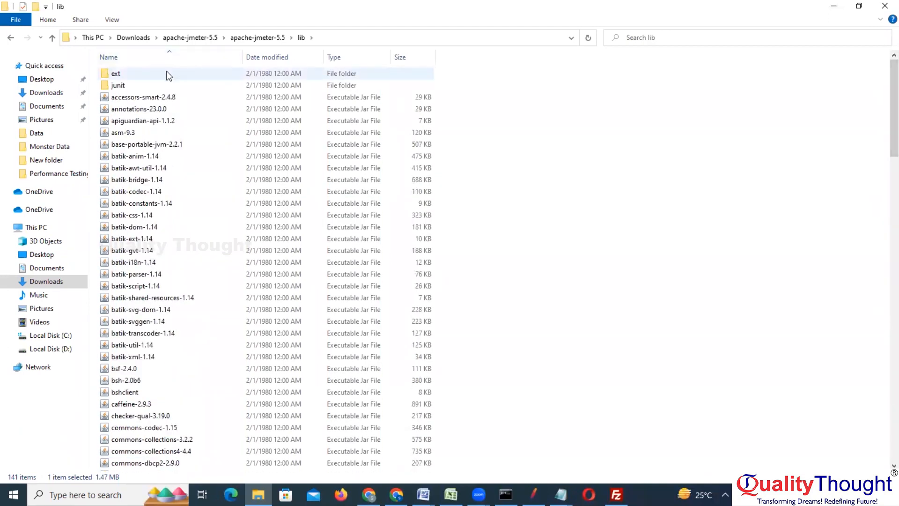
{"action": "left_click", "coordinate": [169, 76]}
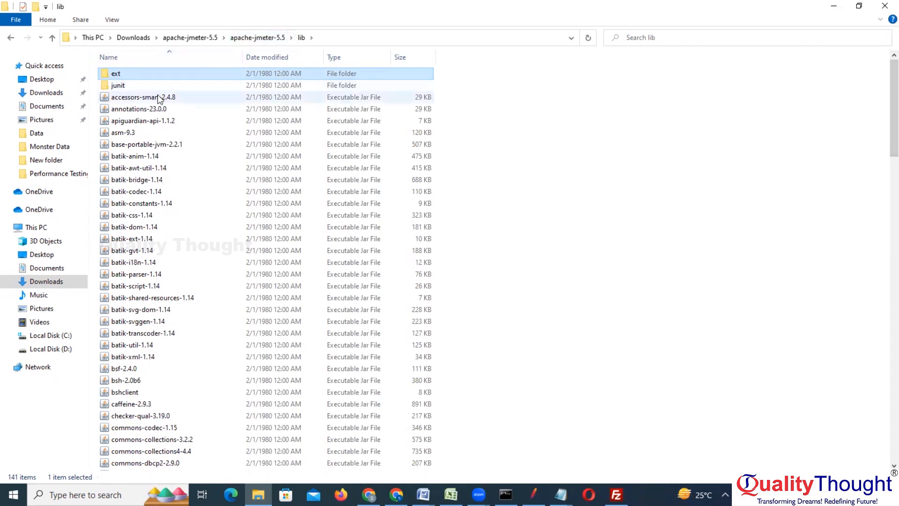
Step: Check JMeter's bin folder and open the ext folder inside lib
{"action": "left_click", "coordinate": [251, 37]}
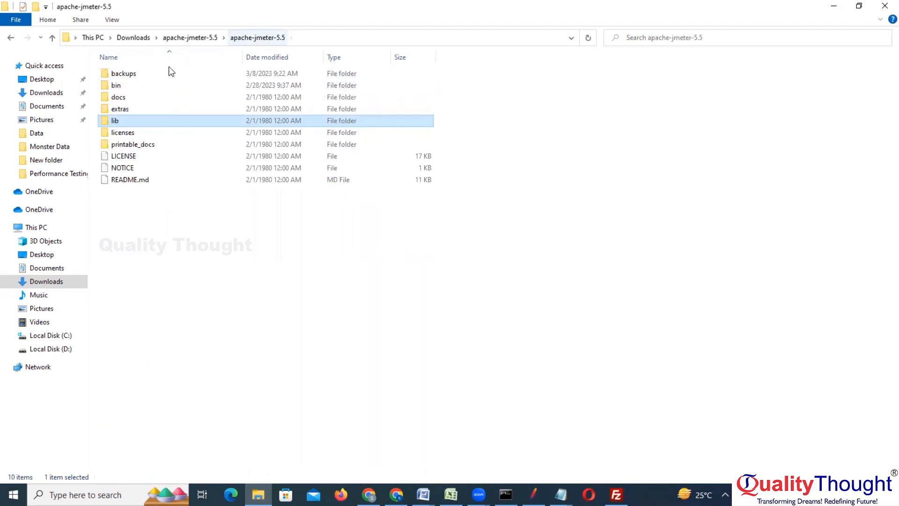
{"action": "double_click", "coordinate": [136, 88]}
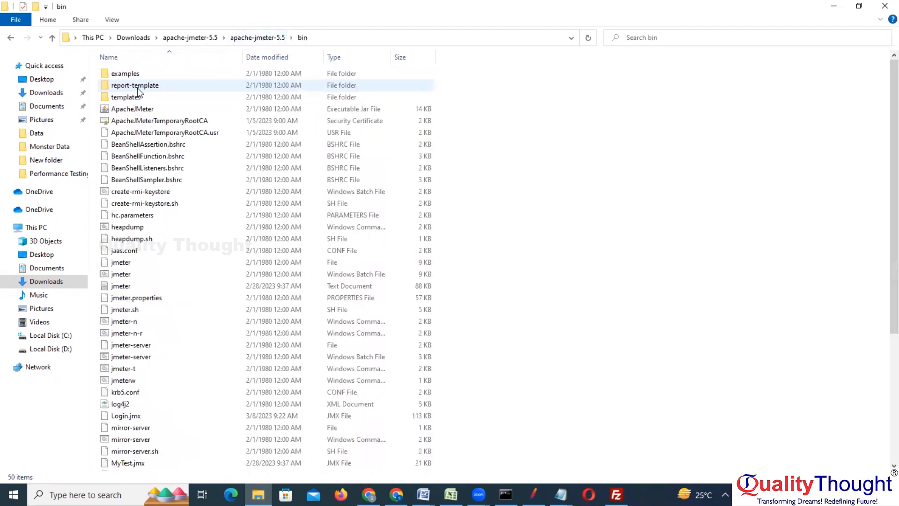
{"action": "left_click", "coordinate": [260, 37]}
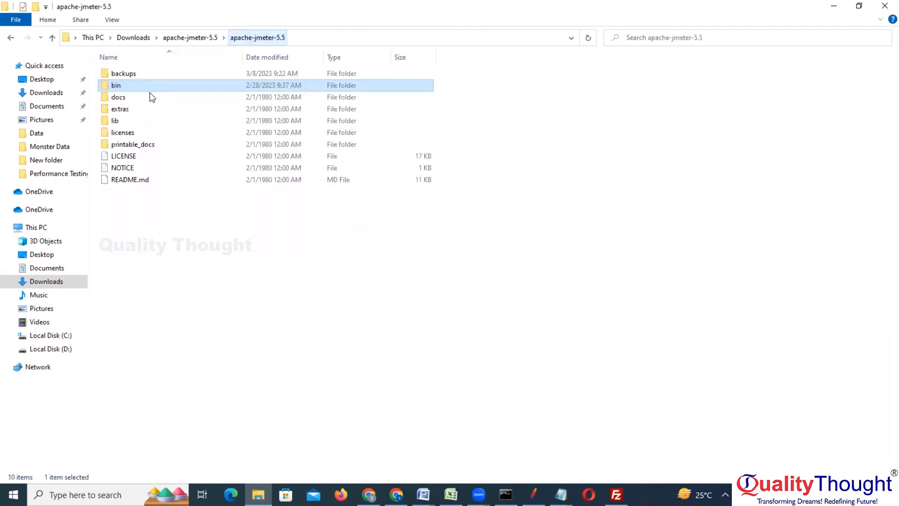
{"action": "double_click", "coordinate": [123, 119]}
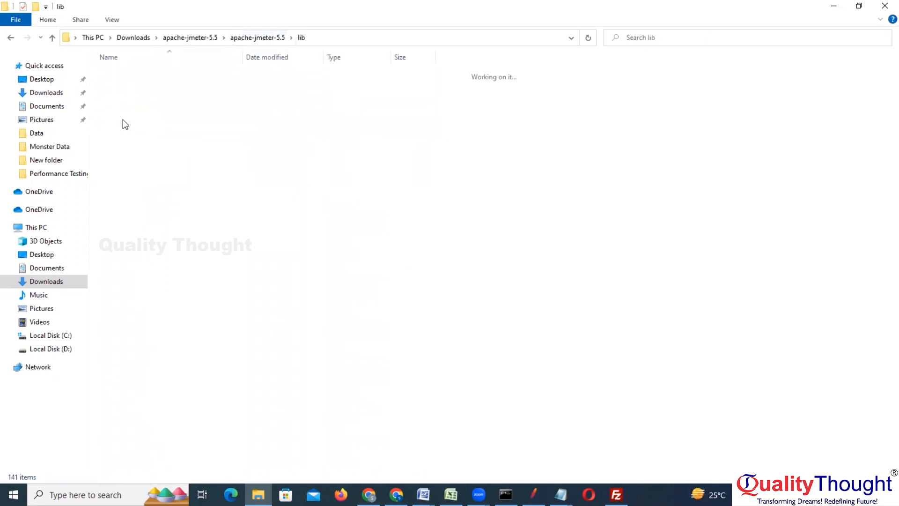
{"action": "left_click", "coordinate": [145, 83]}
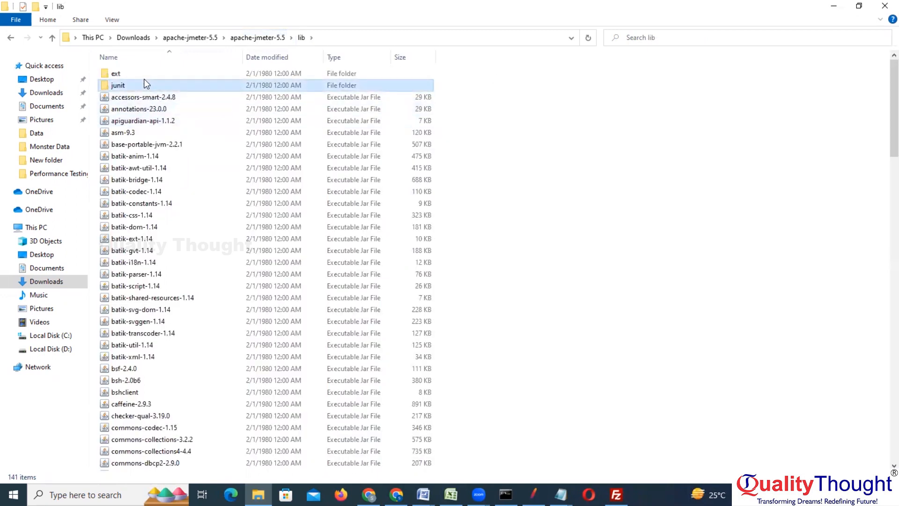
{"action": "double_click", "coordinate": [144, 77]}
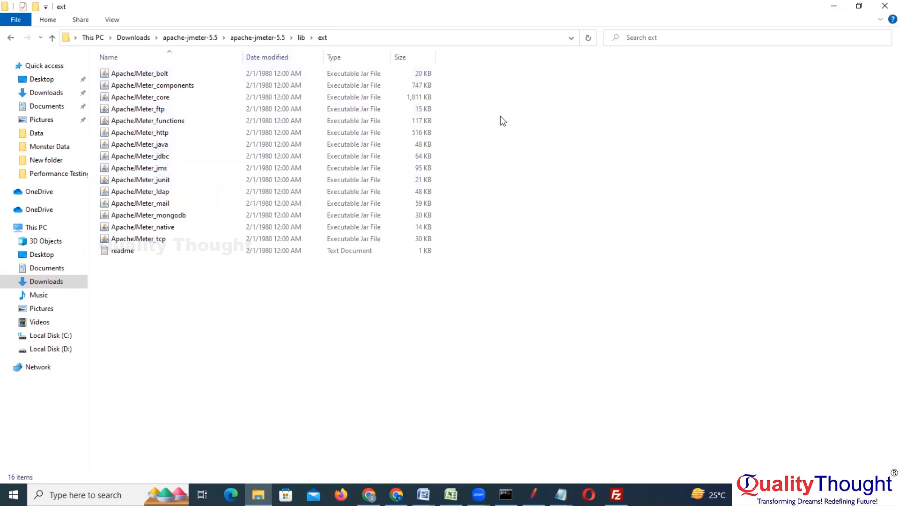
Step: Examine the ApacheJMeter_jdbc, ApacheJMeter_jms and ApacheJMeter_mongodb files in the ext folder and return to JMeter
{"action": "left_click", "coordinate": [164, 157]}
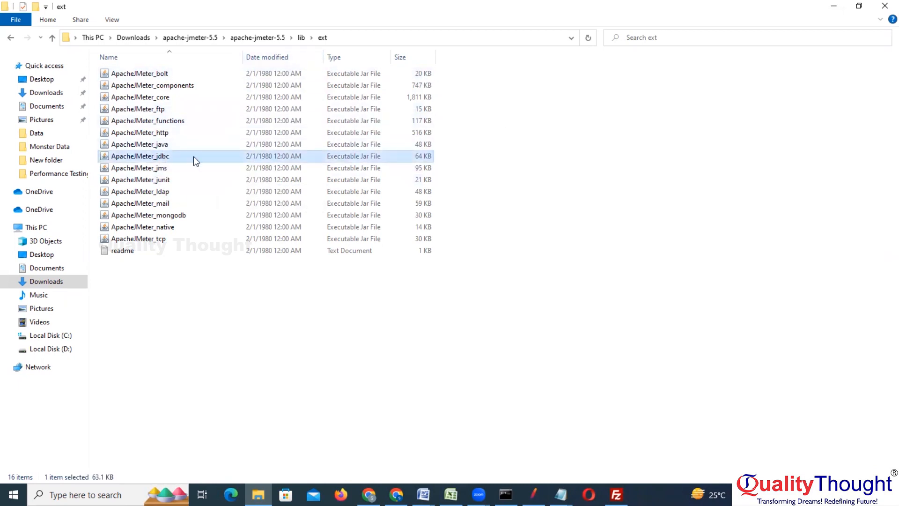
{"action": "left_click", "coordinate": [170, 169]}
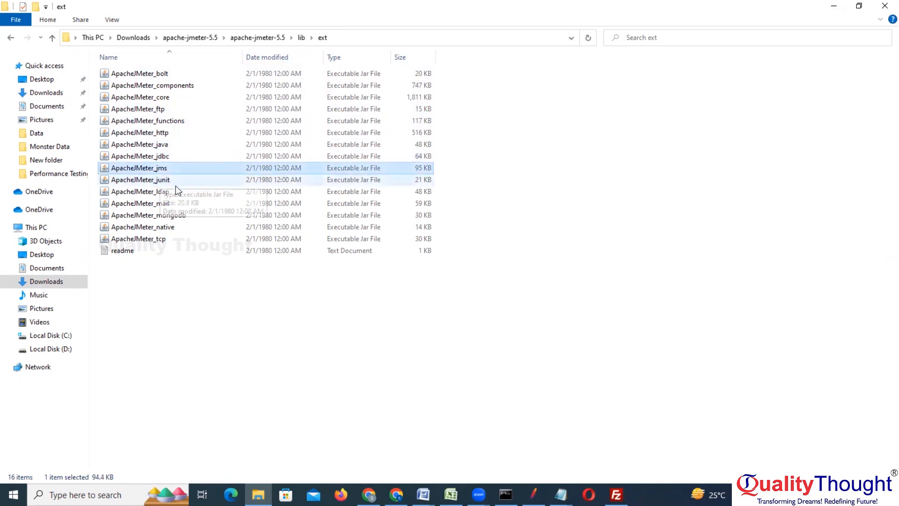
{"action": "left_click", "coordinate": [169, 217]}
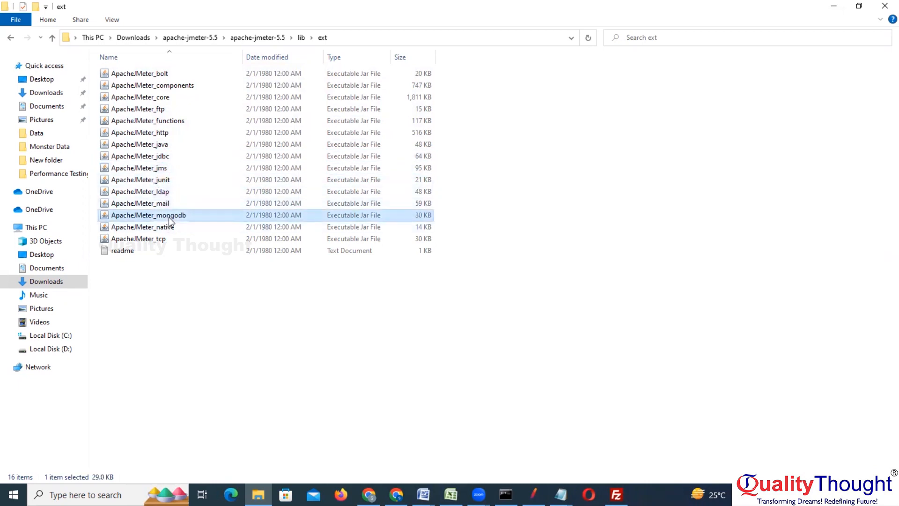
{"action": "left_click", "coordinate": [484, 157]}
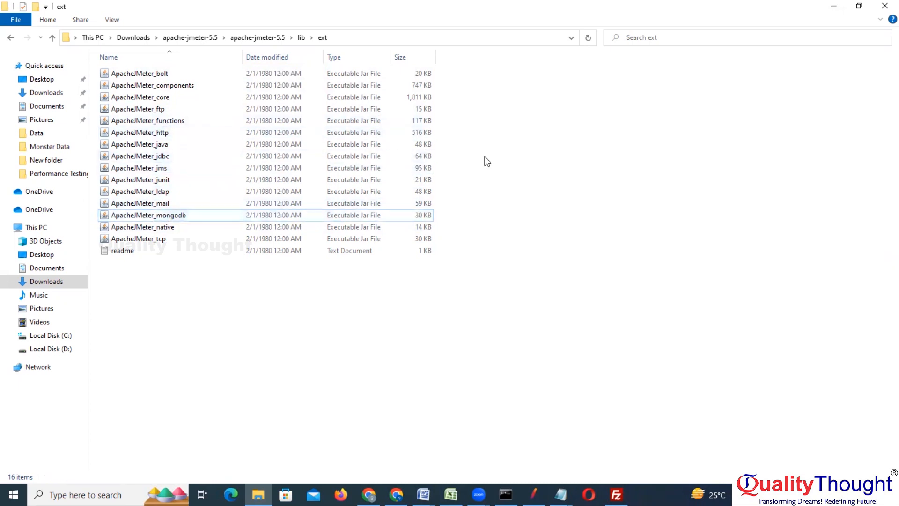
{"action": "left_click", "coordinate": [833, 5]}
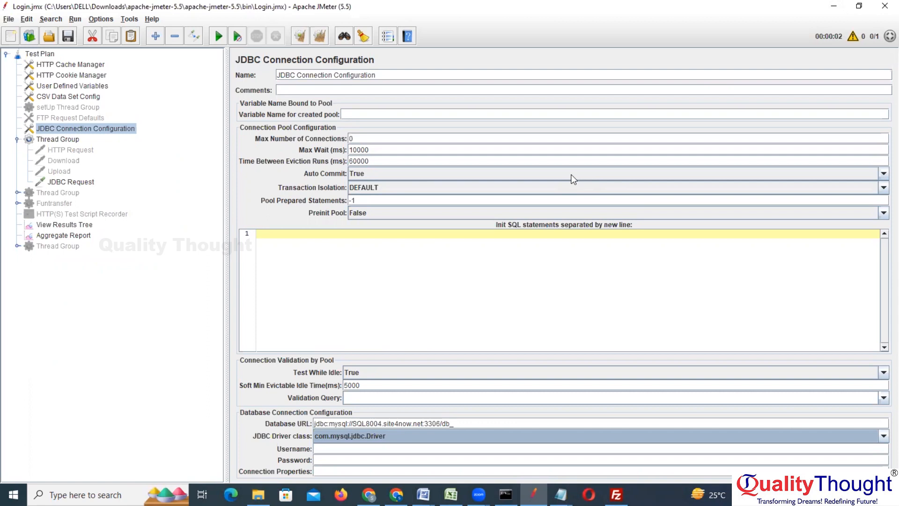
Step: Set the JDBC driver class to oracle.jdbc.OracleDriver and replace the database URL with jdbc:oracle:thin:@<HOST>:<port>:<SID> copied from Notepad
{"action": "left_click", "coordinate": [440, 434]}
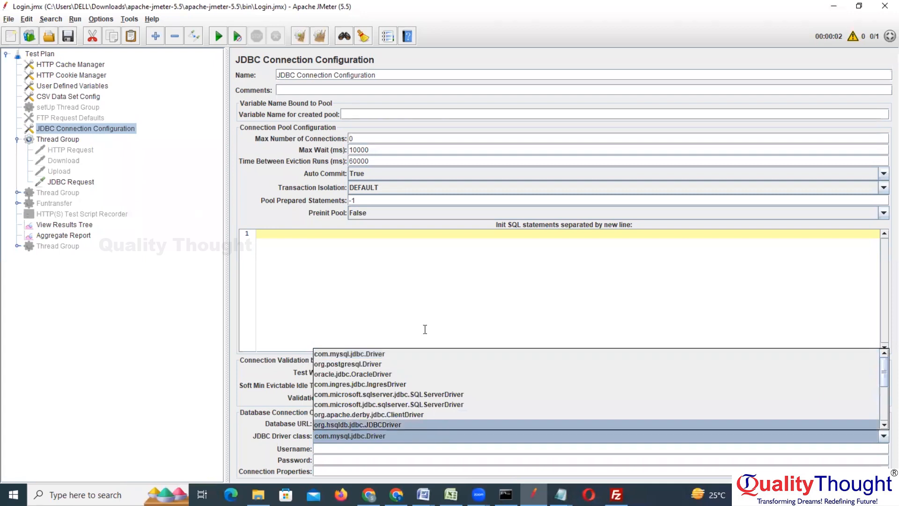
{"action": "left_click", "coordinate": [371, 373]}
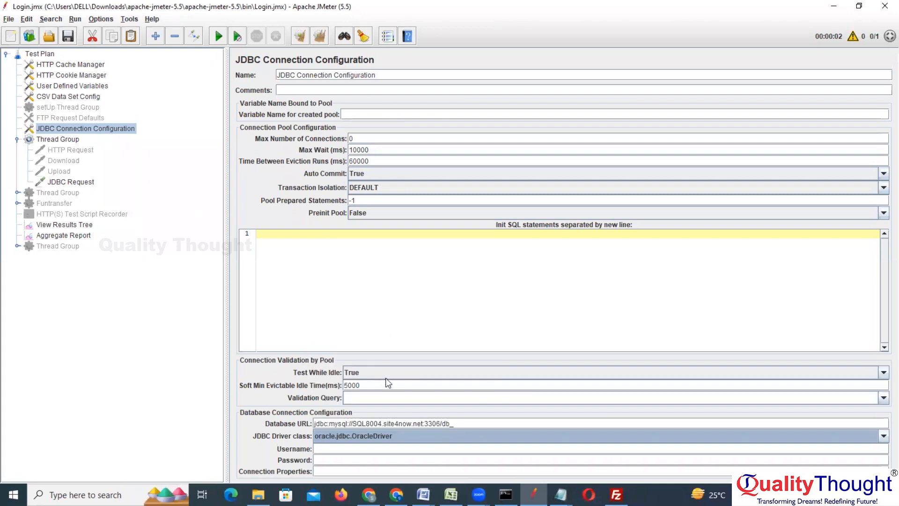
{"action": "left_click", "coordinate": [466, 420]}
{"action": "key", "text": "ctrl+a"}
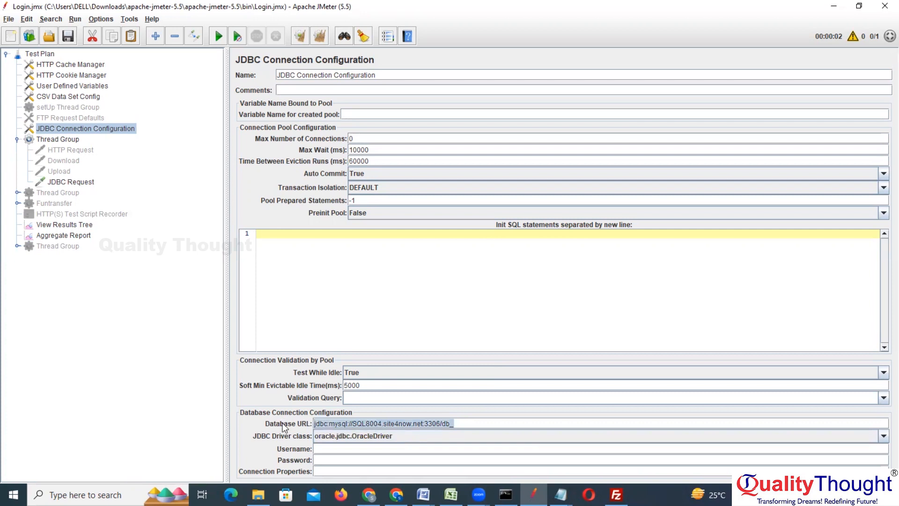
{"action": "key", "text": "alt+Tab"}
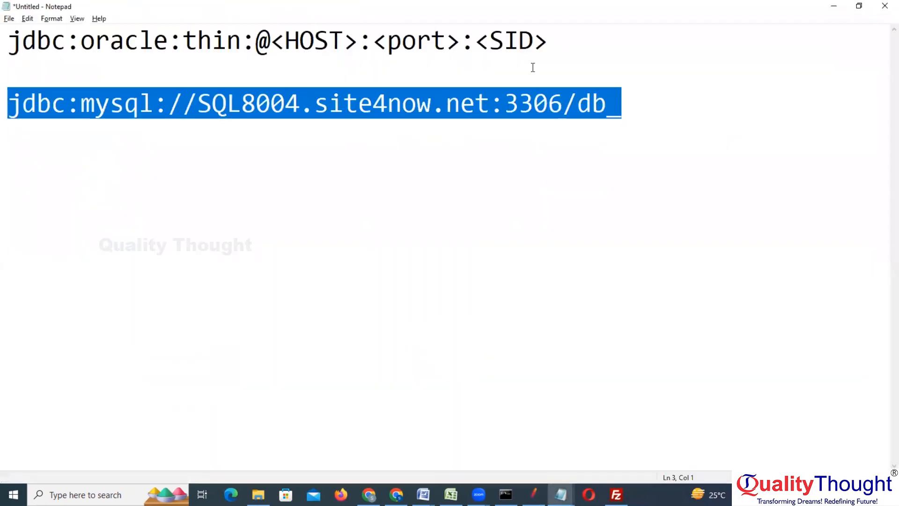
{"action": "left_click_drag", "start_coordinate": [549, 40], "coordinate": [6, 50]}
{"action": "key", "text": "ctrl+c"}
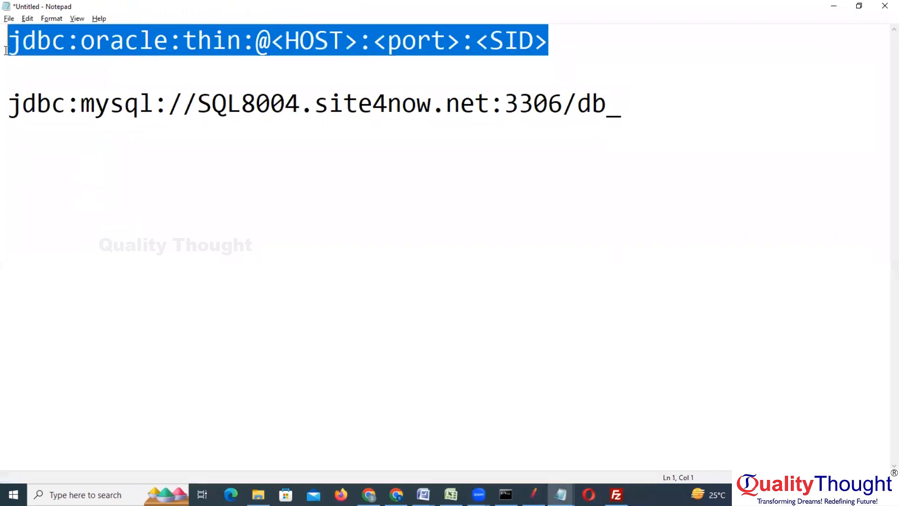
{"action": "key", "text": "alt+Tab"}
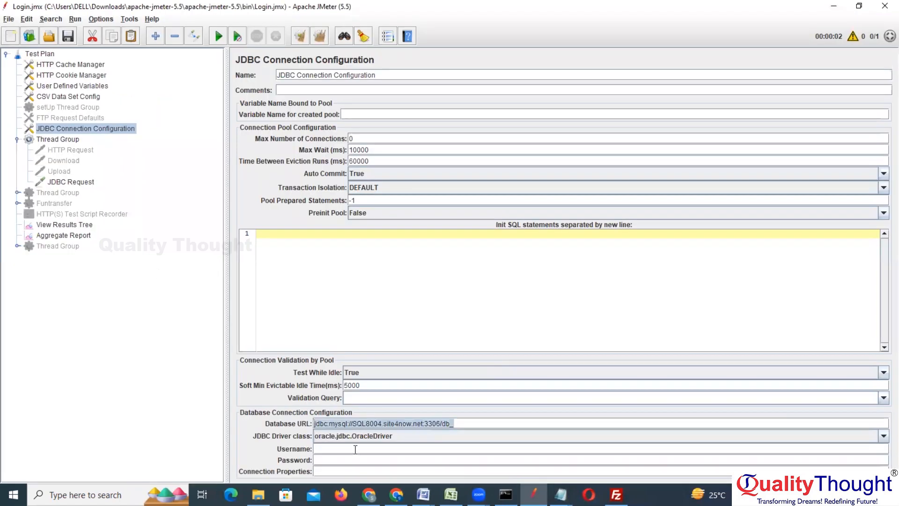
{"action": "key", "text": "ctrl+v"}
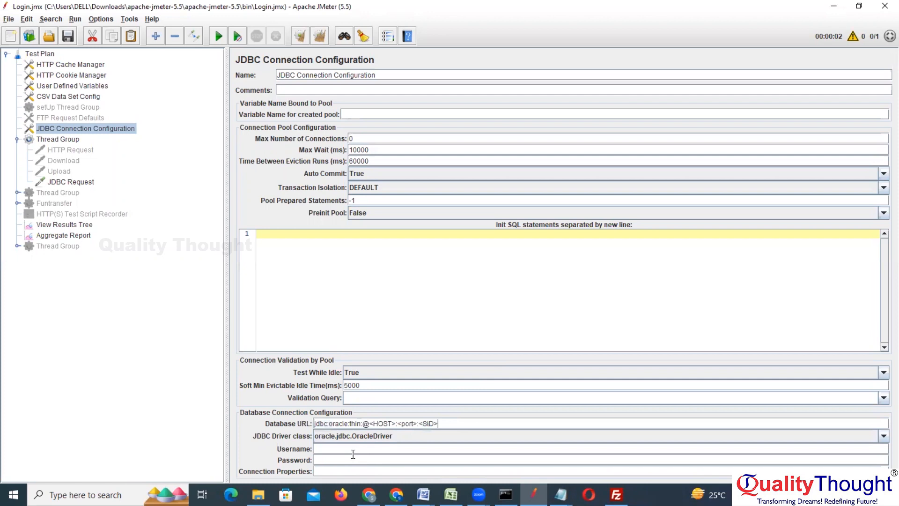
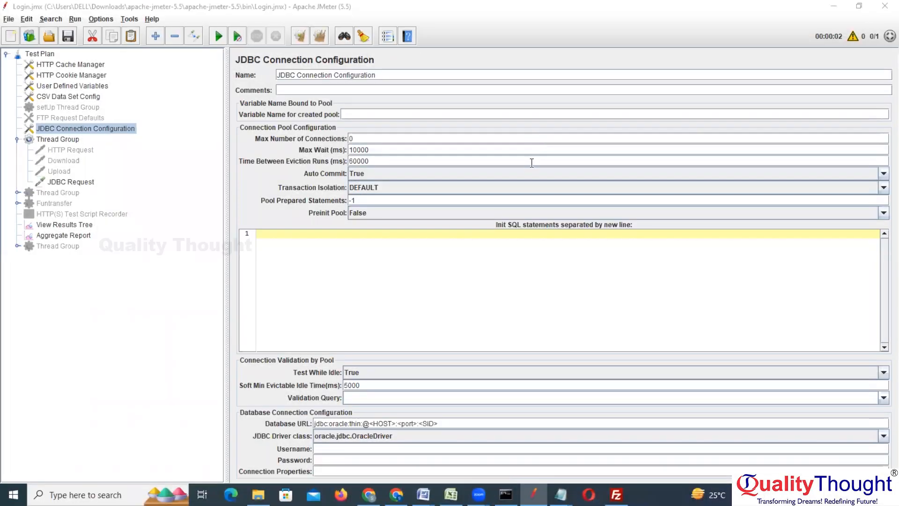
Step: Review the JDBC Request's query settings and return to the JDBC Connection Configuration
{"action": "left_click", "coordinate": [493, 232]}
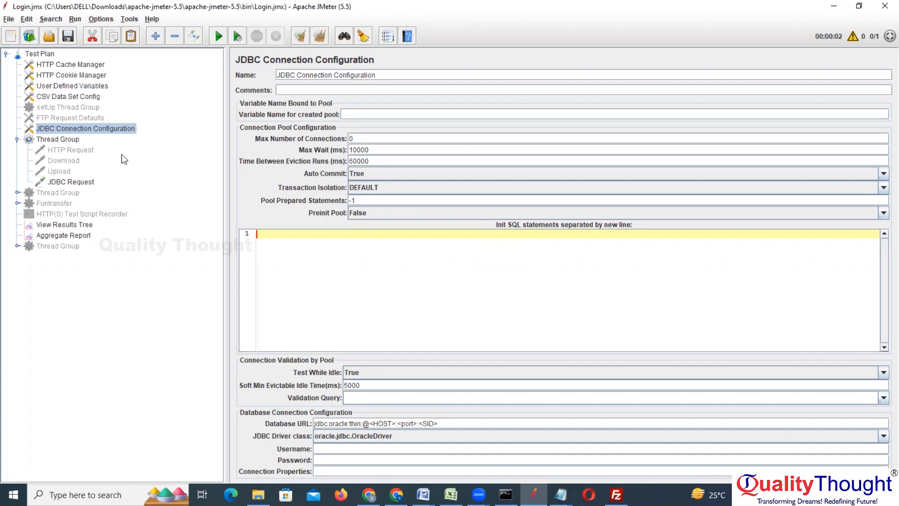
{"action": "left_click", "coordinate": [75, 181]}
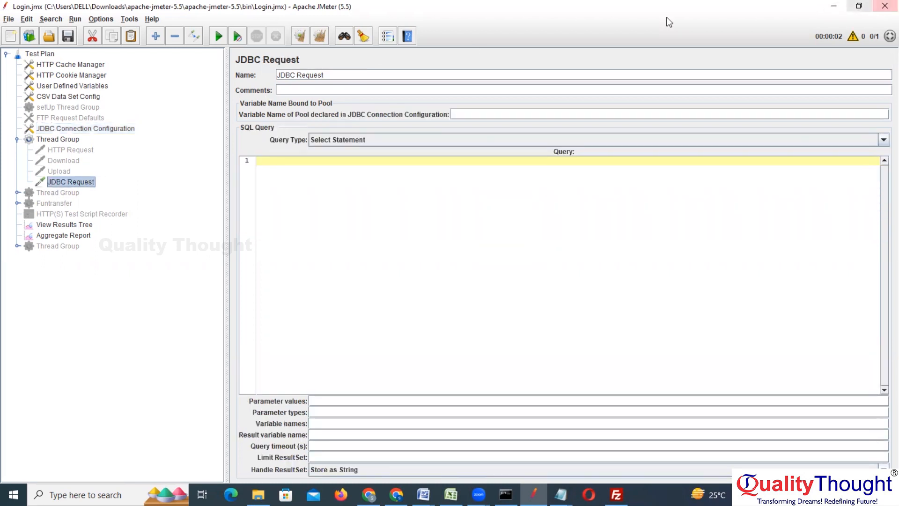
{"action": "left_click", "coordinate": [80, 130]}
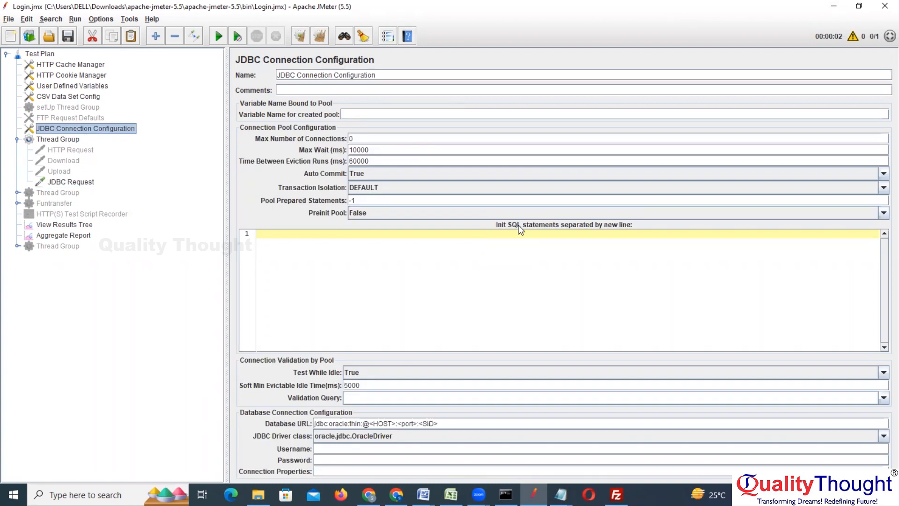
Step: Open the JDBC Request under the Thread Group and set its query type to Update Statement
{"action": "left_click", "coordinate": [62, 183]}
{"action": "left_click", "coordinate": [332, 207]}
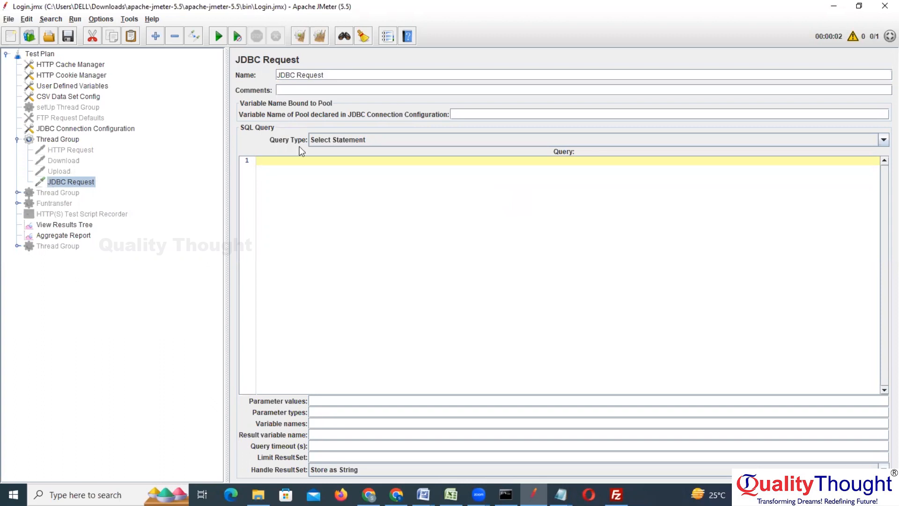
{"action": "left_click", "coordinate": [338, 138]}
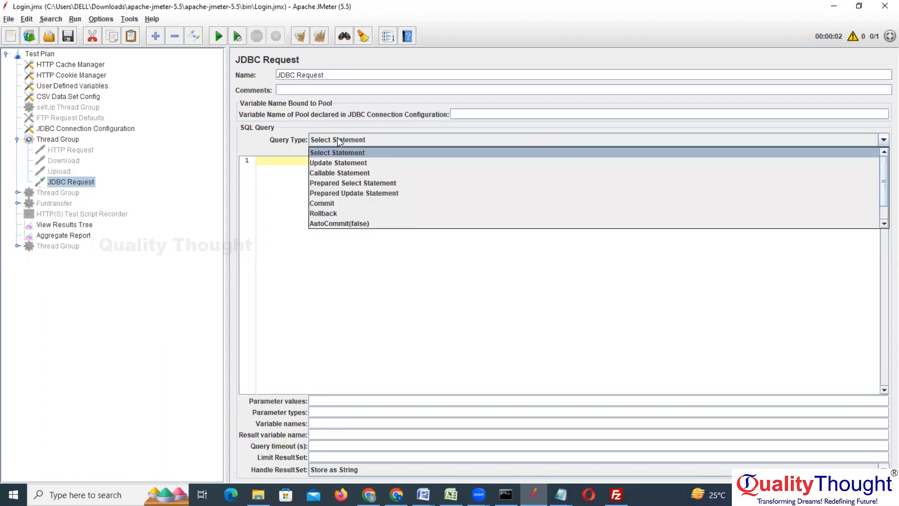
{"action": "left_click", "coordinate": [339, 162]}
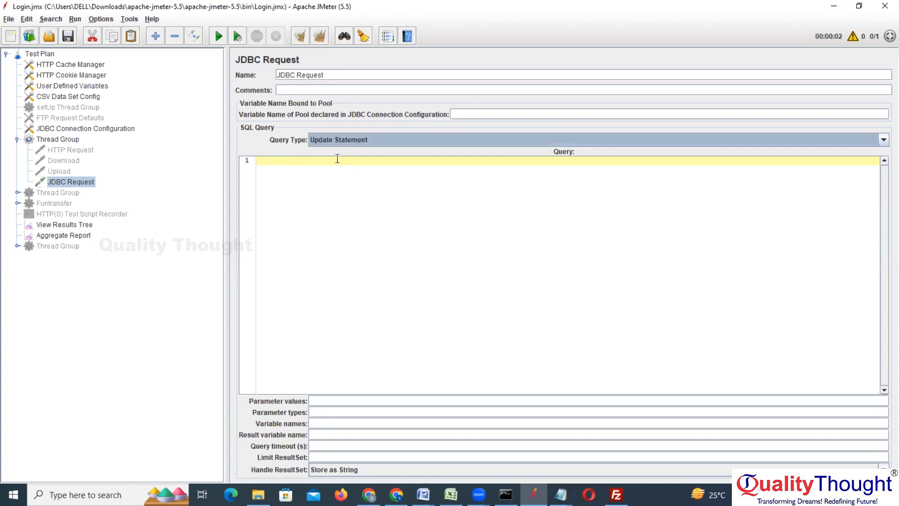
{"action": "left_click", "coordinate": [80, 178]}
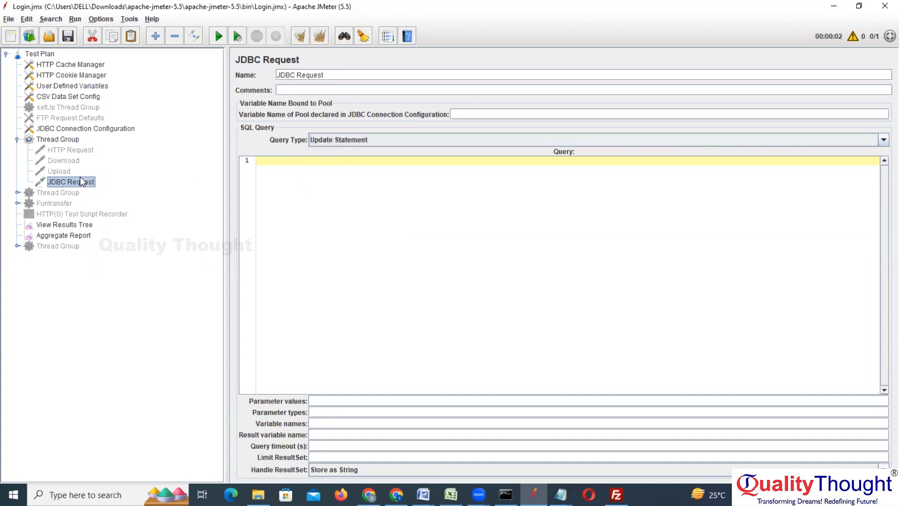
Step: Review the JDBC Request's query type options and set the query type to Select Statement
{"action": "left_click", "coordinate": [342, 139]}
{"action": "left_click", "coordinate": [342, 138]}
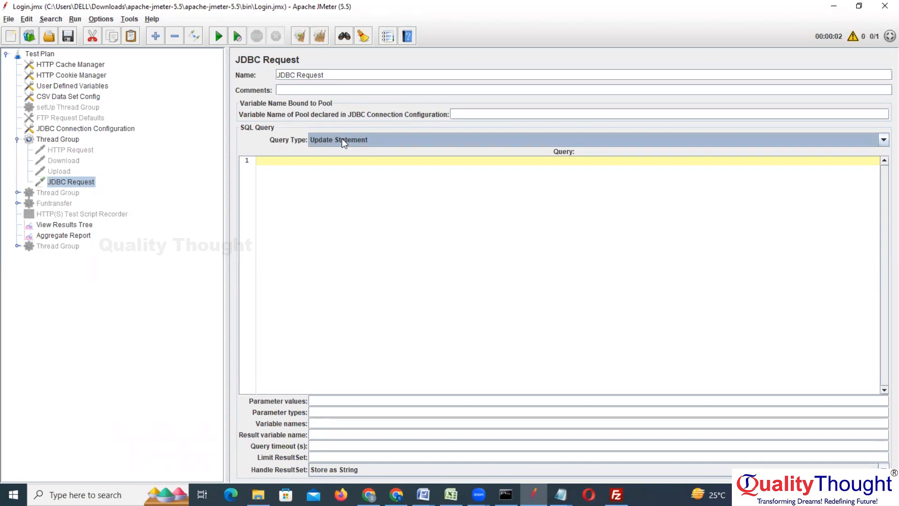
{"action": "left_click", "coordinate": [343, 141]}
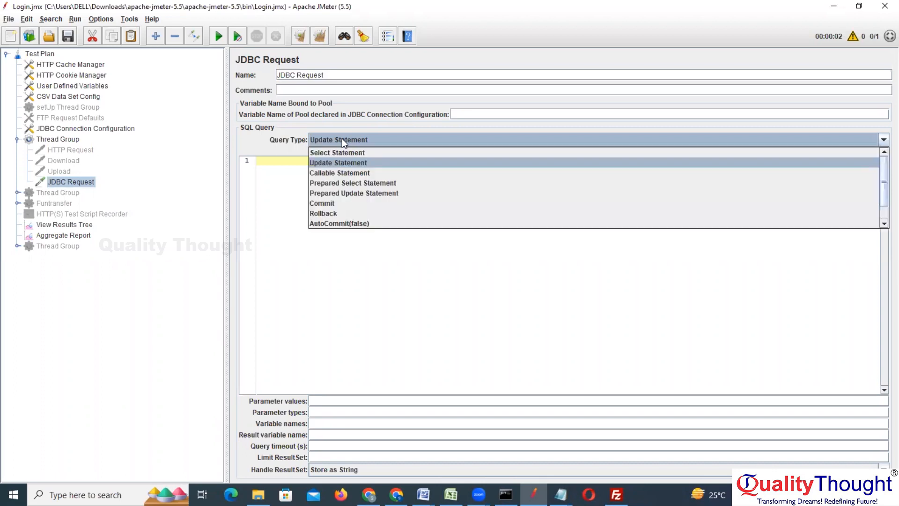
{"action": "left_click", "coordinate": [342, 139]}
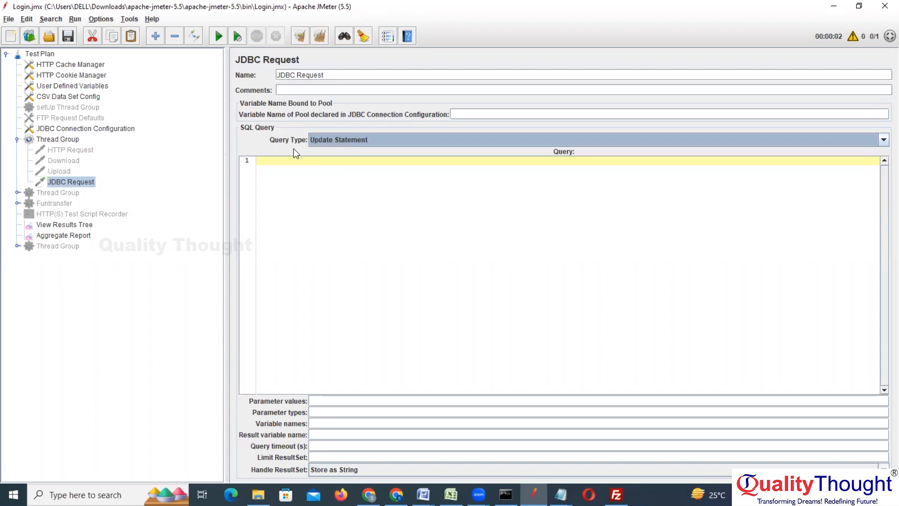
{"action": "left_click", "coordinate": [344, 140]}
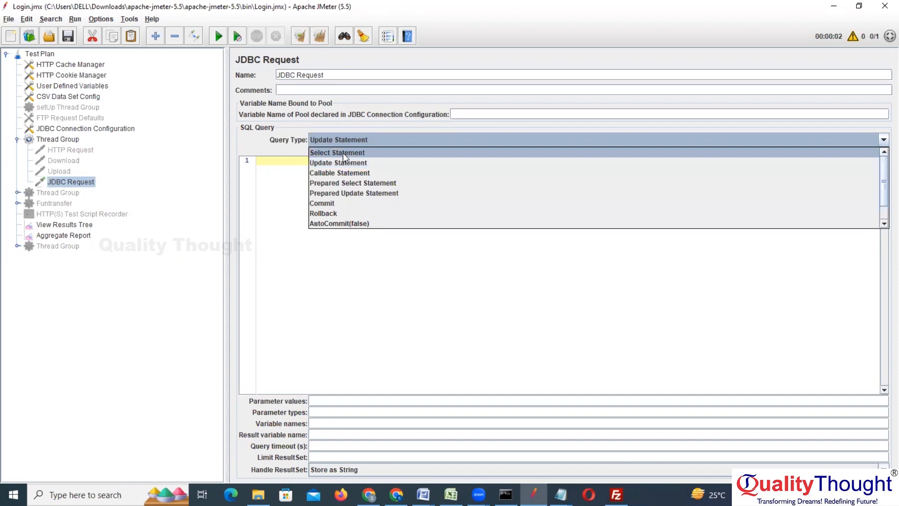
{"action": "left_click", "coordinate": [344, 154]}
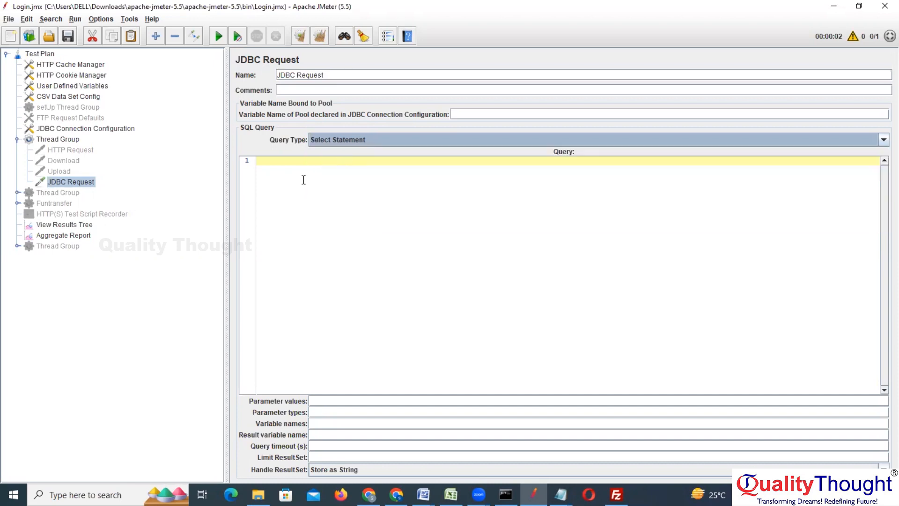
Step: Switch the JDBC Request's query type between Select Statement and Update Statement, ending on Update Statement
{"action": "left_click", "coordinate": [350, 142]}
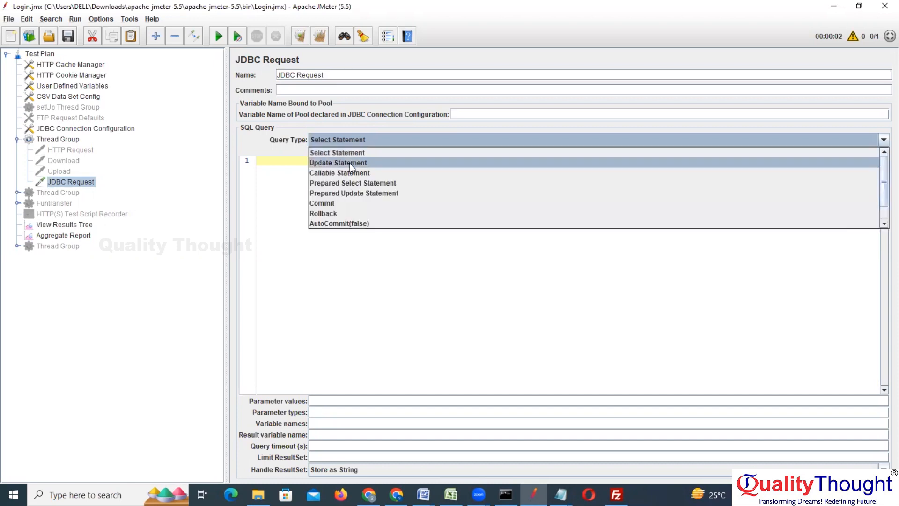
{"action": "left_click", "coordinate": [349, 164]}
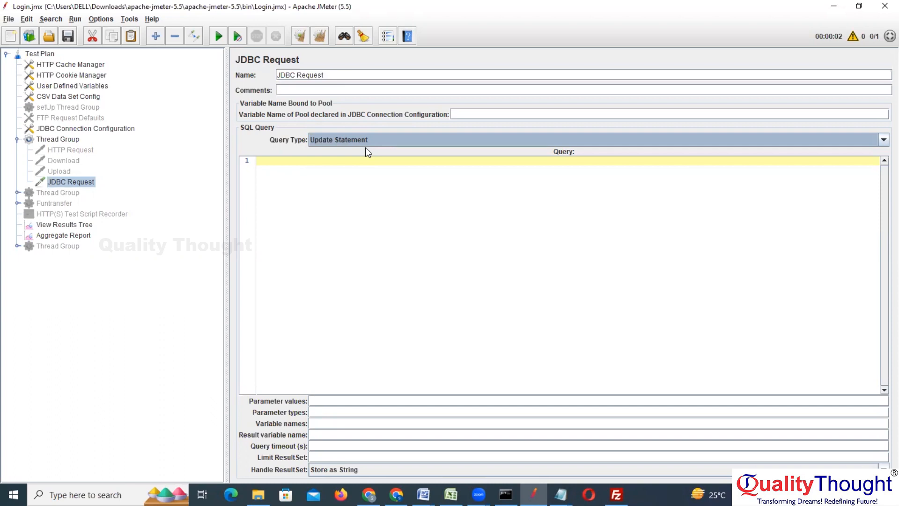
{"action": "left_click", "coordinate": [366, 144]}
{"action": "left_click", "coordinate": [359, 154]}
{"action": "left_click", "coordinate": [370, 142]}
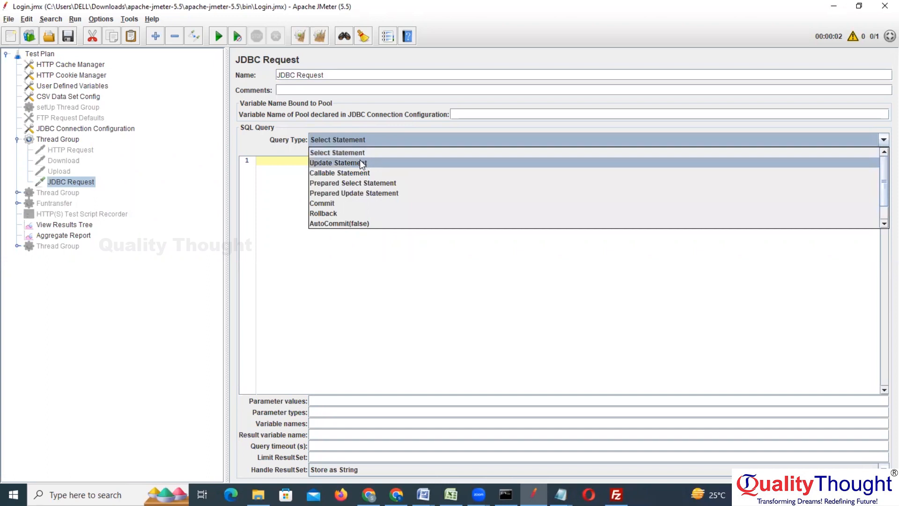
{"action": "left_click", "coordinate": [361, 163]}
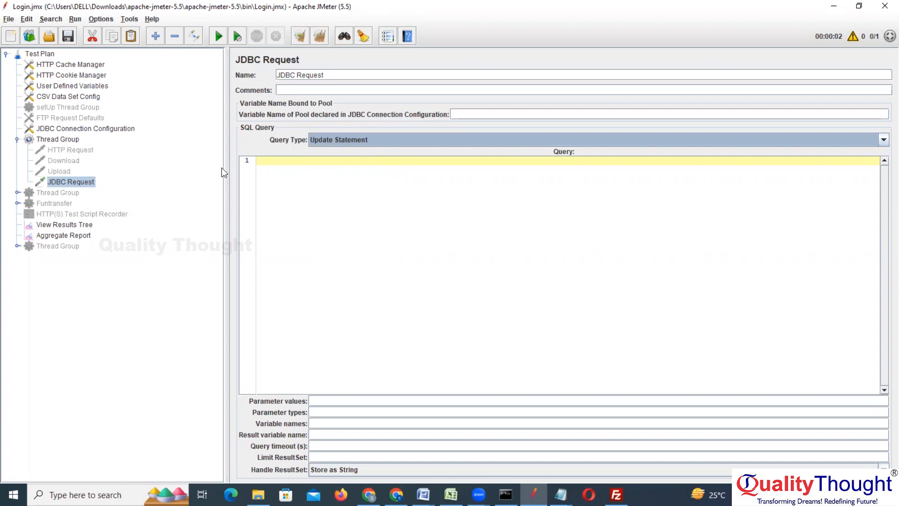
Step: Set the JDBC Request's query type to Select Statement
{"action": "left_click", "coordinate": [380, 141]}
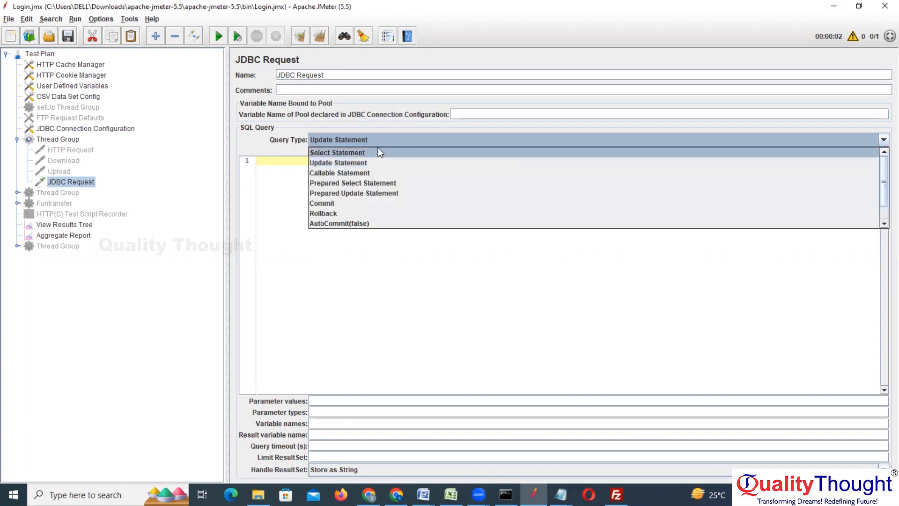
{"action": "left_click", "coordinate": [380, 152]}
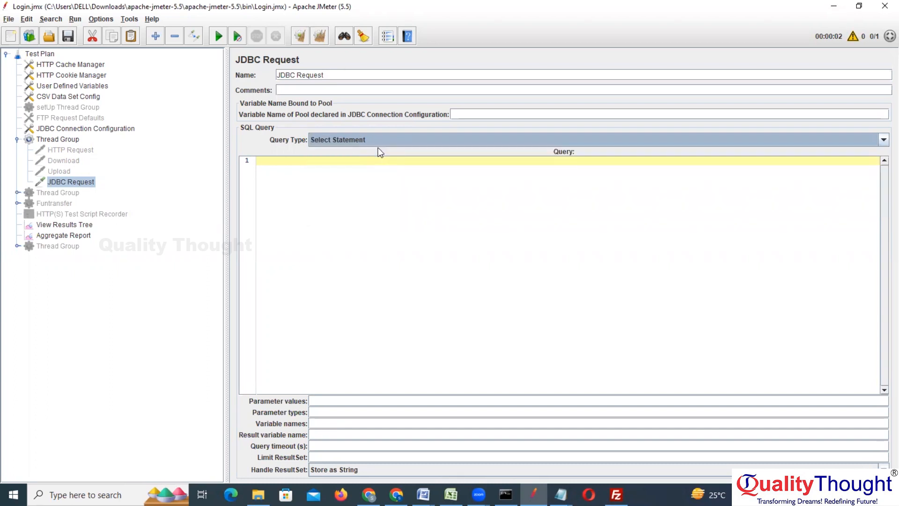
{"action": "left_click", "coordinate": [414, 140]}
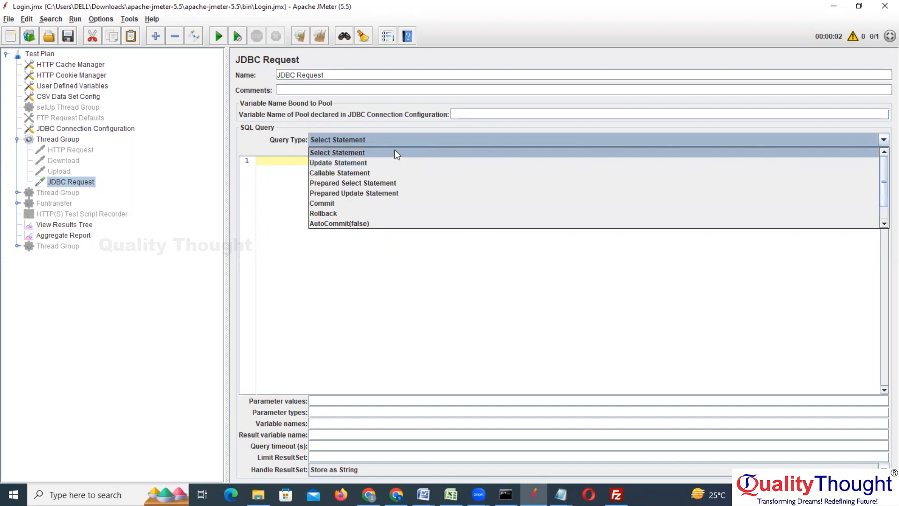
{"action": "left_click", "coordinate": [396, 153]}
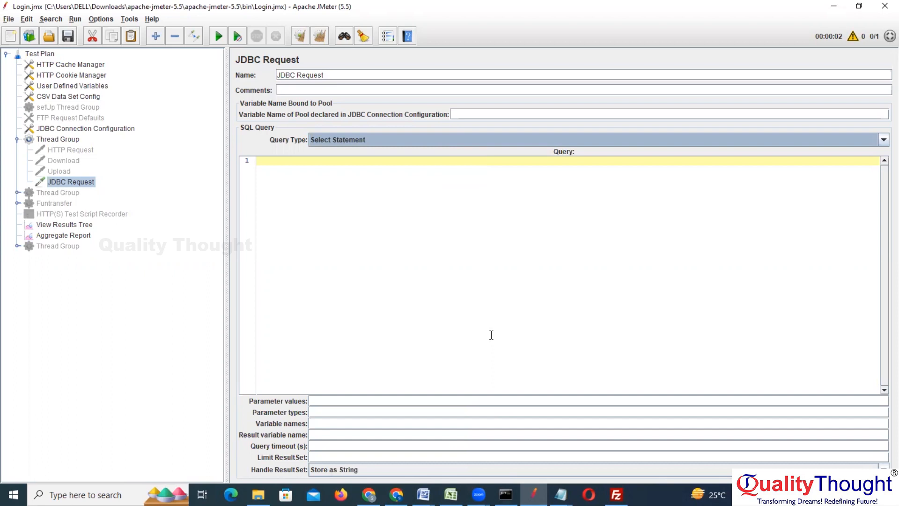
Step: Switch to Chrome and load performancetestingpractice.com in place of the MySQL URL search results
{"action": "left_click", "coordinate": [396, 494]}
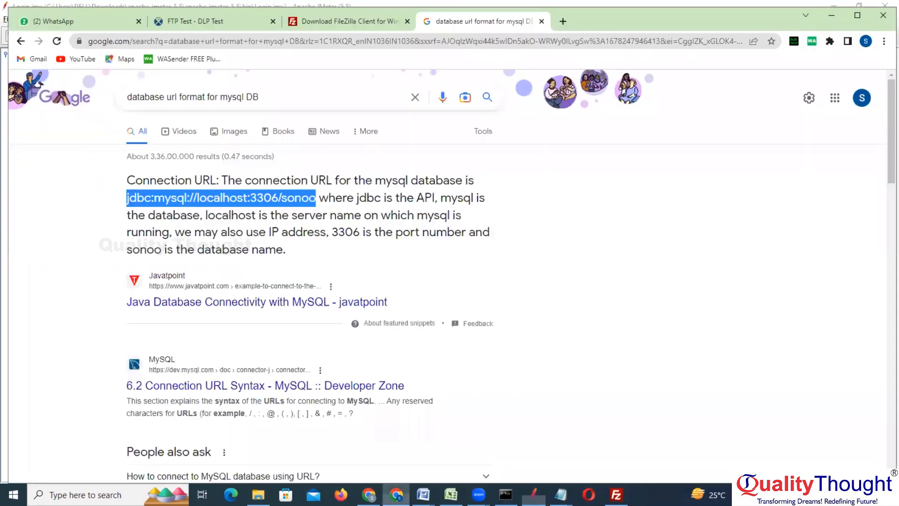
{"action": "left_click", "coordinate": [353, 47]}
{"action": "type", "text": "per"}
{"action": "key", "text": "Return"}
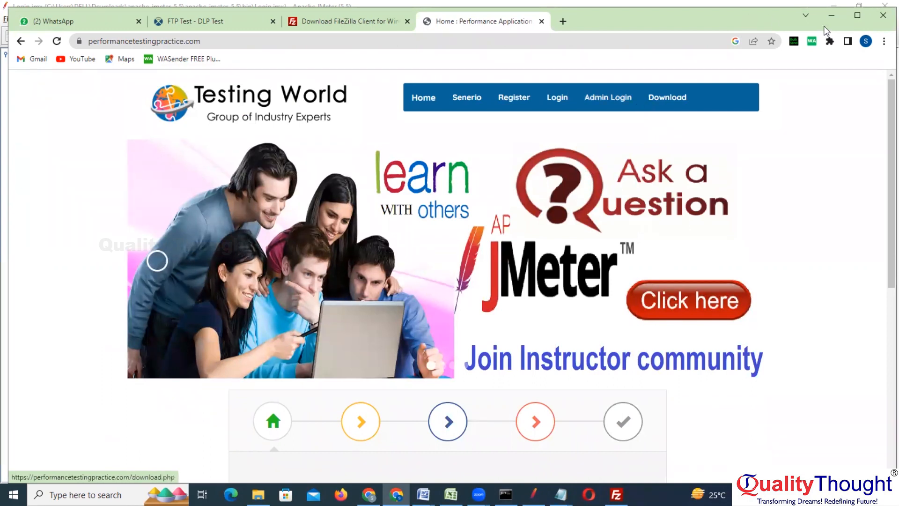
Step: View the site's Register, Login and Admin Login pages, close the admin page and return to JMeter
{"action": "left_click", "coordinate": [512, 104]}
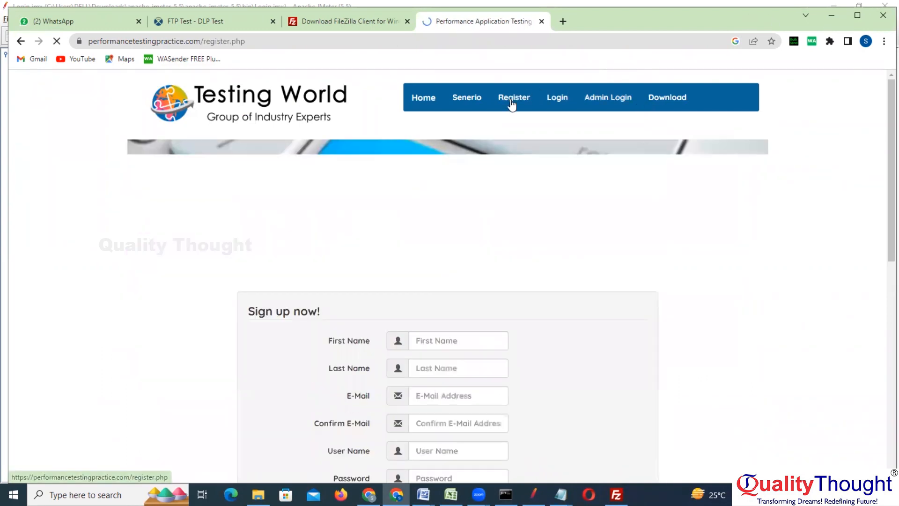
{"action": "left_click", "coordinate": [562, 100]}
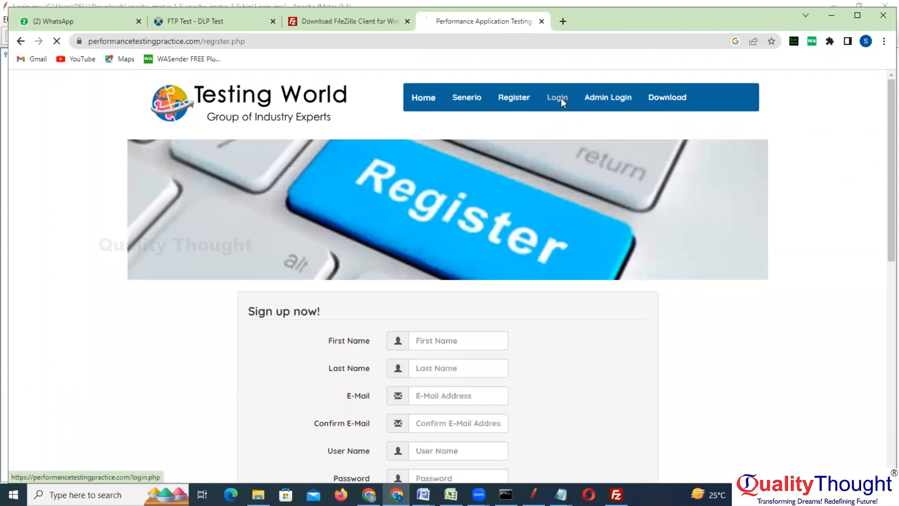
{"action": "left_click", "coordinate": [607, 98]}
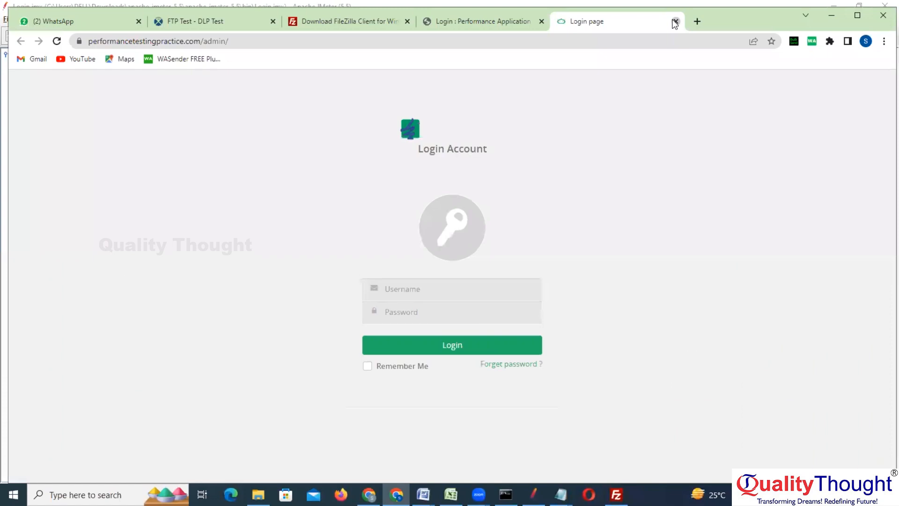
{"action": "left_click", "coordinate": [675, 22]}
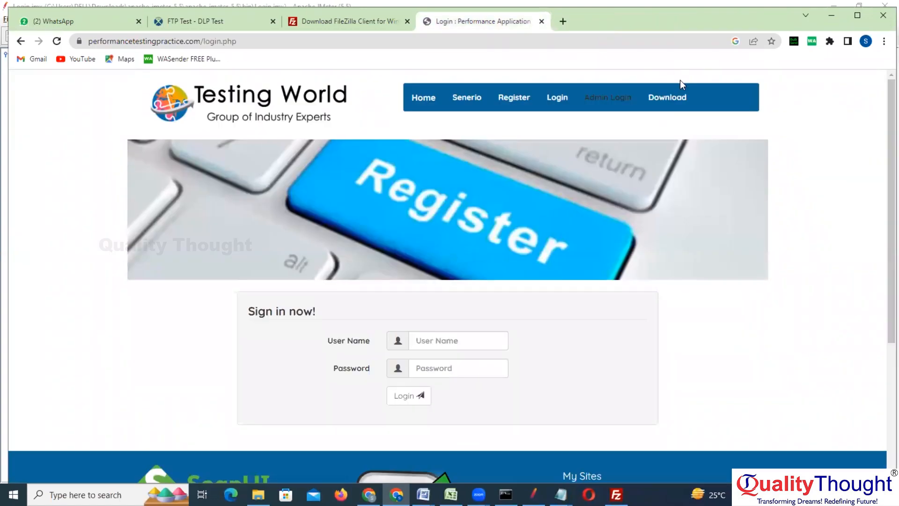
{"action": "left_click", "coordinate": [830, 20]}
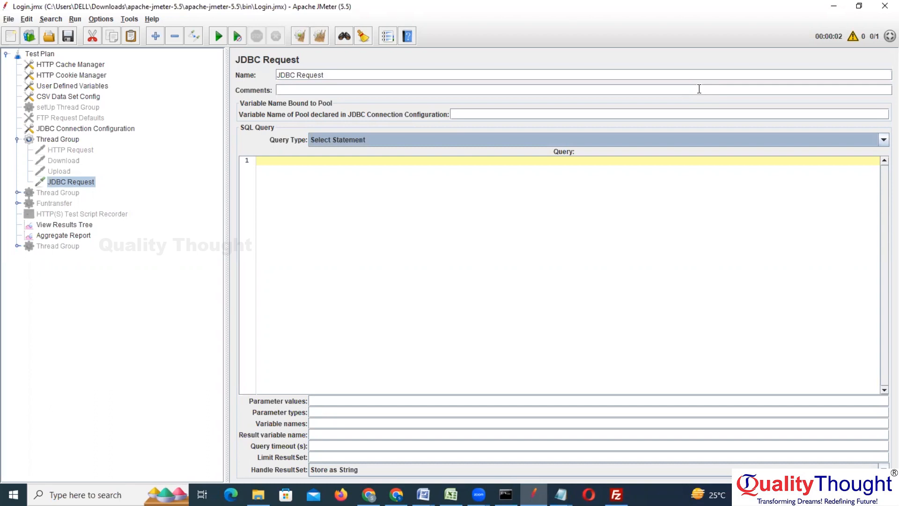
Step: Review the query type options of the JDBC Request without changing the selection
{"action": "left_click", "coordinate": [568, 139]}
{"action": "left_click", "coordinate": [569, 139]}
{"action": "left_click", "coordinate": [569, 140]}
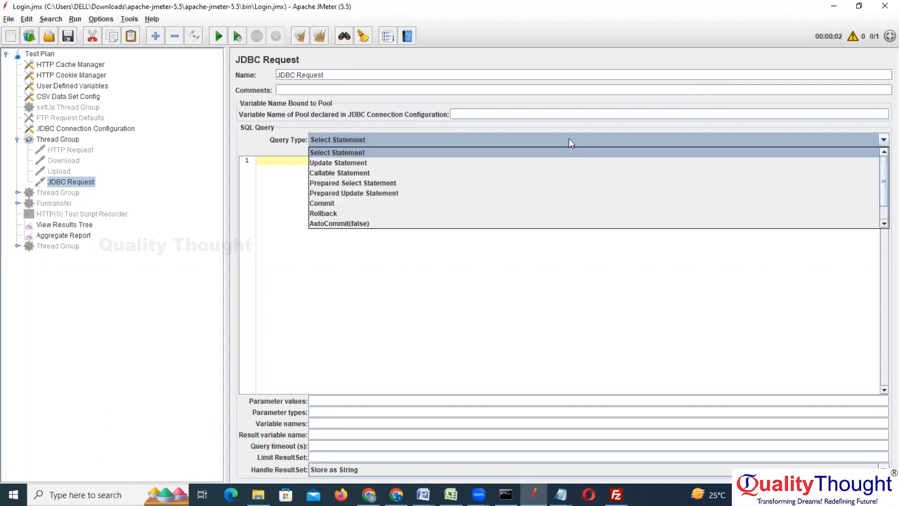
{"action": "left_click", "coordinate": [539, 146]}
{"action": "left_click", "coordinate": [539, 146]}
{"action": "left_click", "coordinate": [568, 347]}
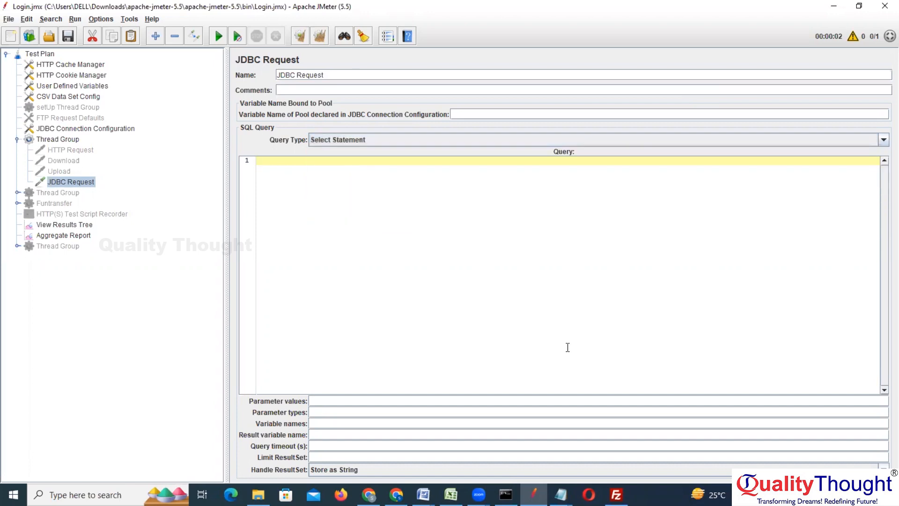
Step: Compare the Thread Group's thread properties with the JDBC Request's settings and return to the Thread Group
{"action": "left_click", "coordinate": [64, 139]}
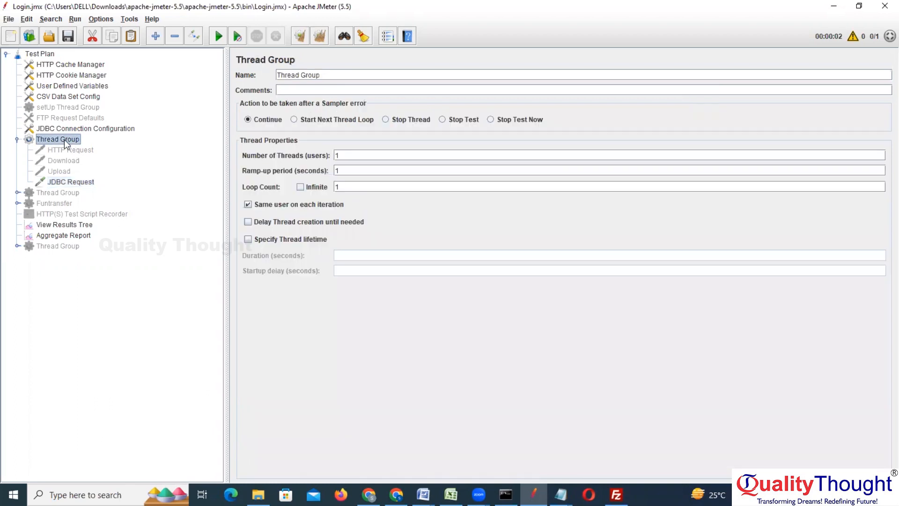
{"action": "left_click", "coordinate": [68, 183]}
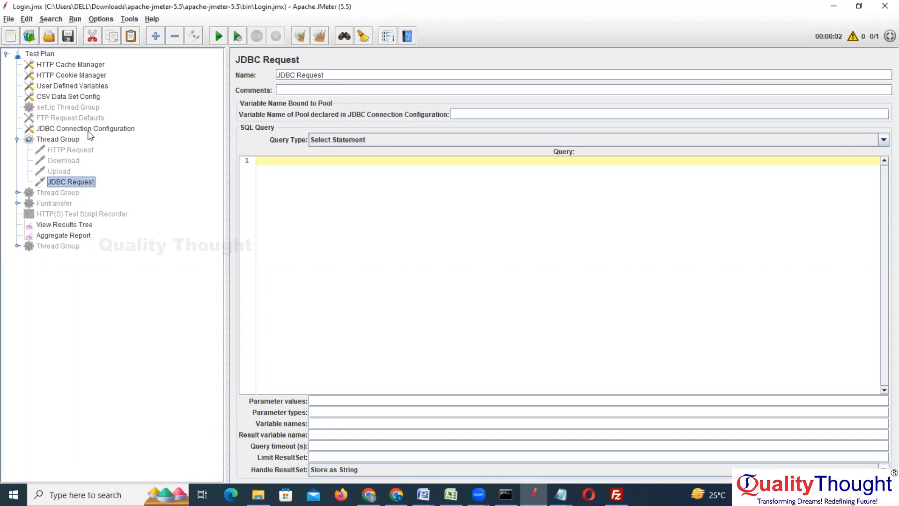
{"action": "left_click", "coordinate": [52, 140]}
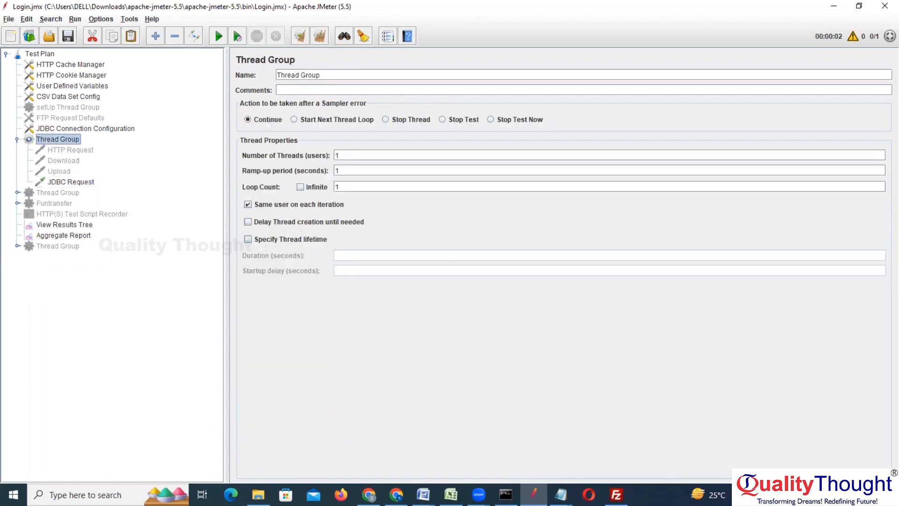
{"action": "left_click", "coordinate": [533, 495]}
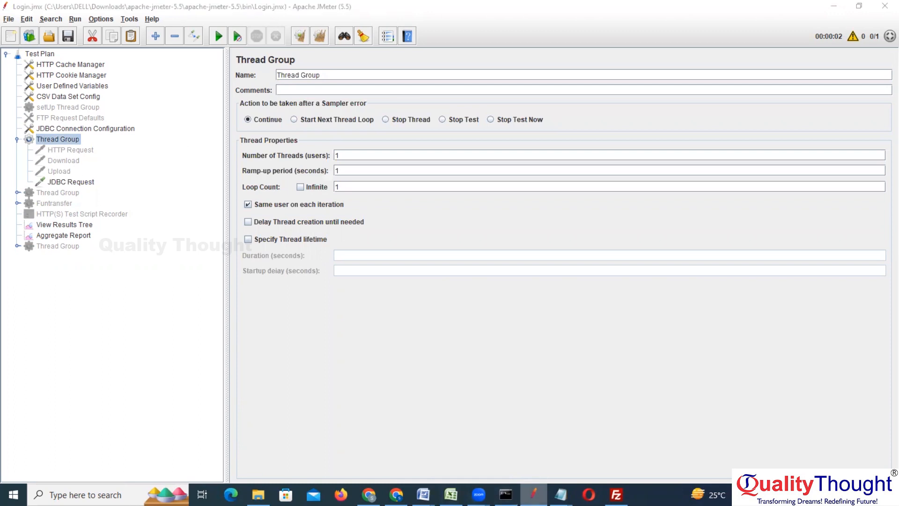
{"action": "left_click", "coordinate": [536, 377]}
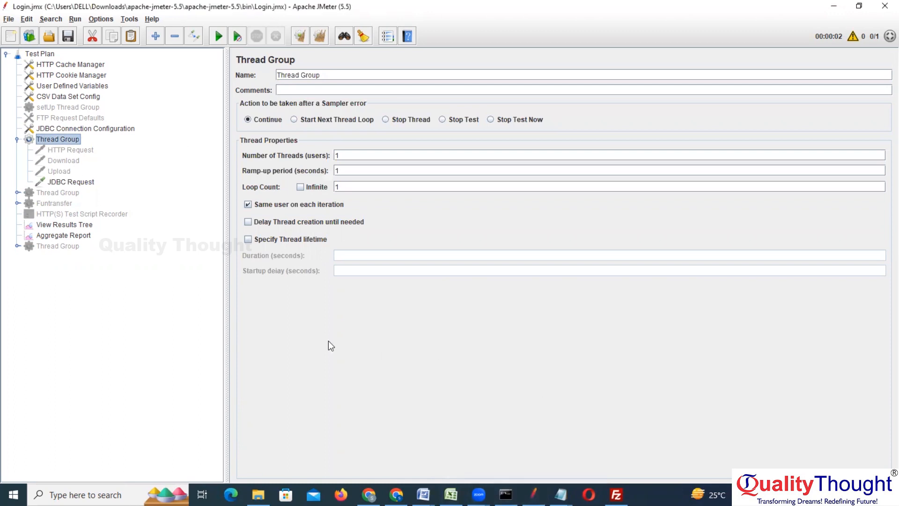
Step: Review the samplers that can be added to the Thread Group without adding one
{"action": "right_click", "coordinate": [58, 138]}
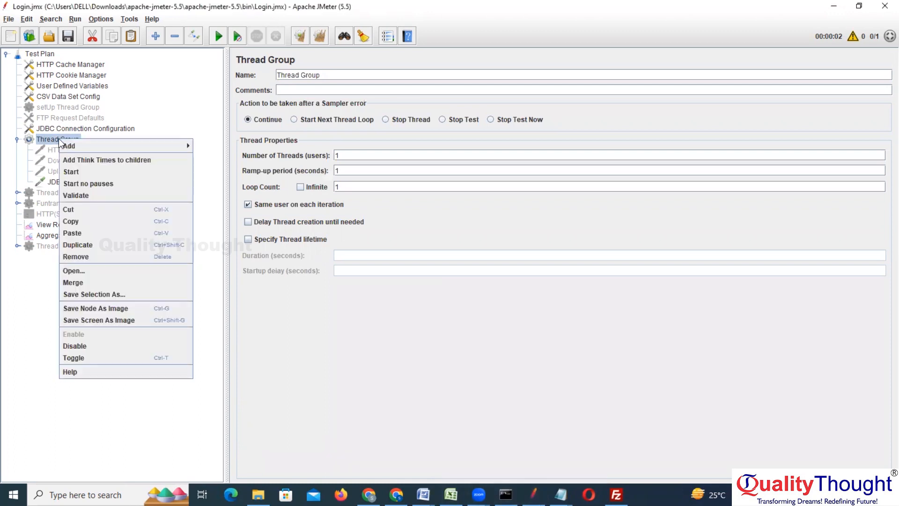
{"action": "mouse_move", "coordinate": [96, 146]}
{"action": "mouse_move", "coordinate": [213, 145]}
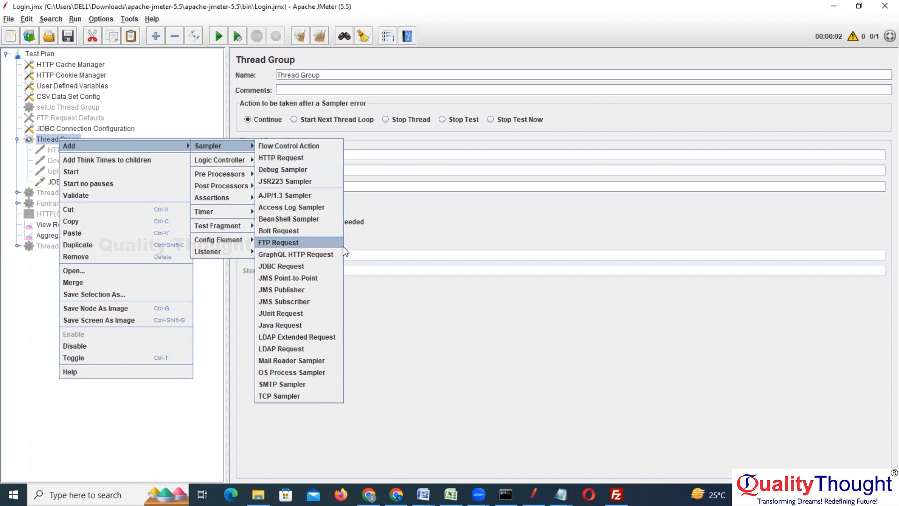
{"action": "left_click", "coordinate": [456, 294]}
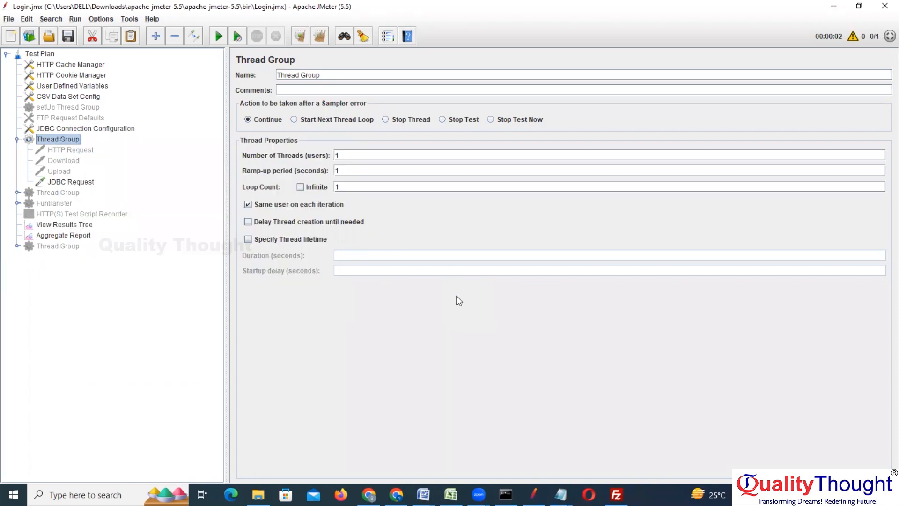
Step: Look through the element categories available for the Thread Group, including timers and test fragments, without adding anything
{"action": "right_click", "coordinate": [43, 139]}
{"action": "mouse_move", "coordinate": [88, 141]}
{"action": "mouse_move", "coordinate": [197, 140]}
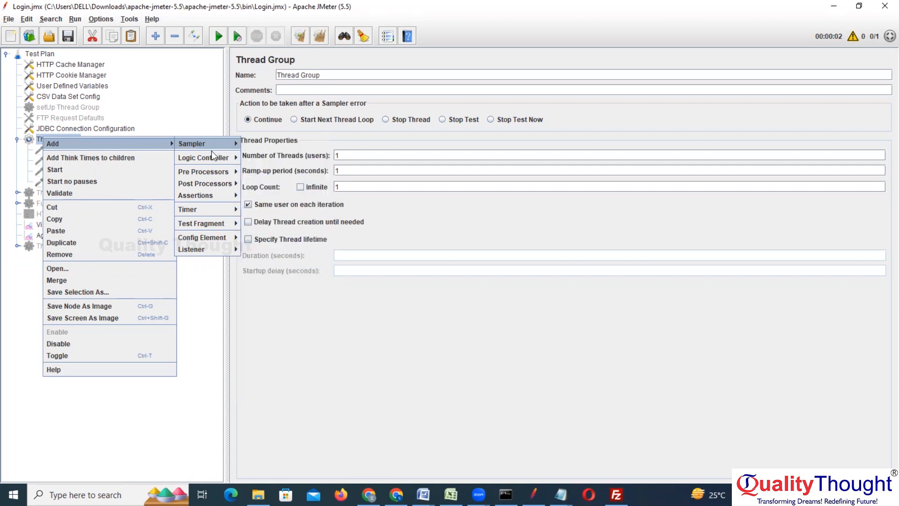
{"action": "mouse_move", "coordinate": [213, 173]}
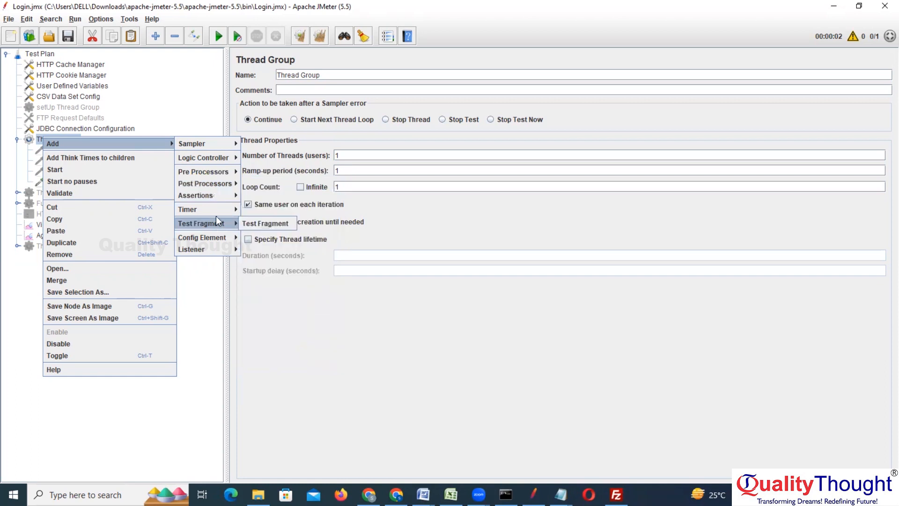
{"action": "mouse_move", "coordinate": [215, 209]}
{"action": "left_click", "coordinate": [315, 357]}
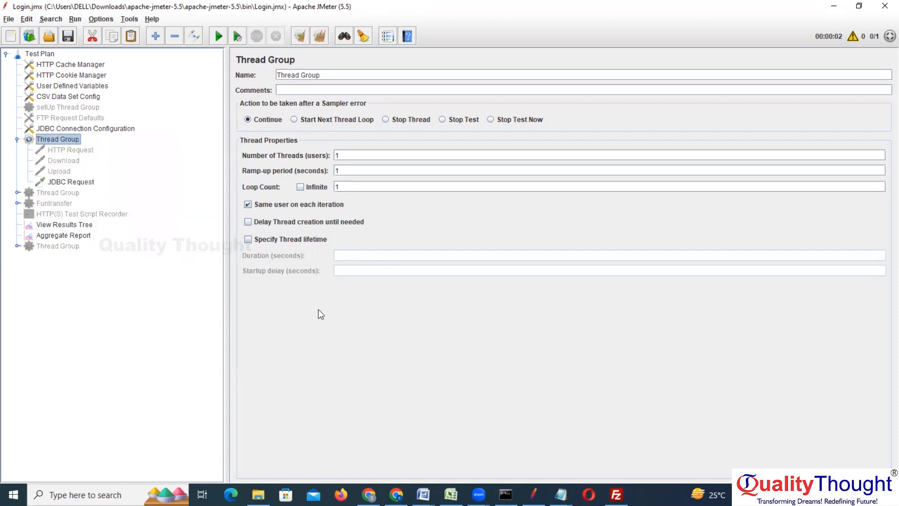
Step: Review the post processors available for the Thread Group and its element categories once more without adding any
{"action": "right_click", "coordinate": [69, 138]}
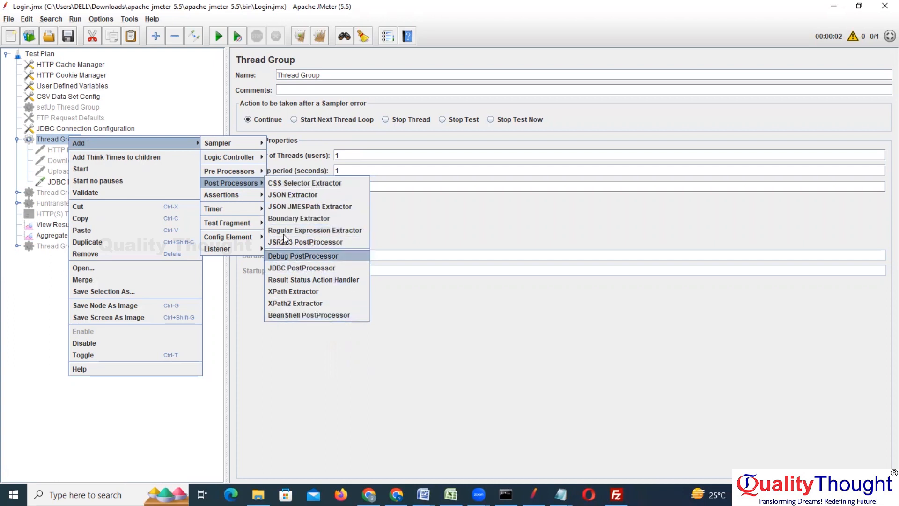
{"action": "mouse_move", "coordinate": [258, 193]}
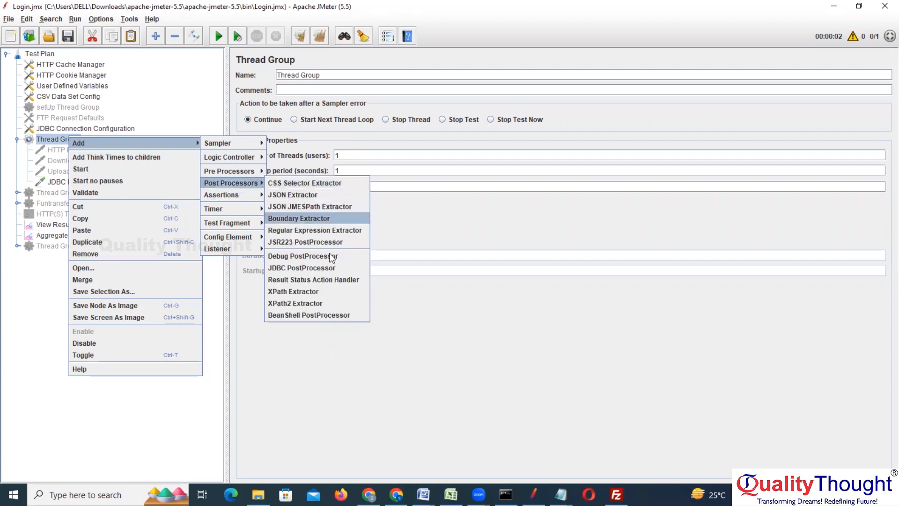
{"action": "left_click", "coordinate": [309, 328]}
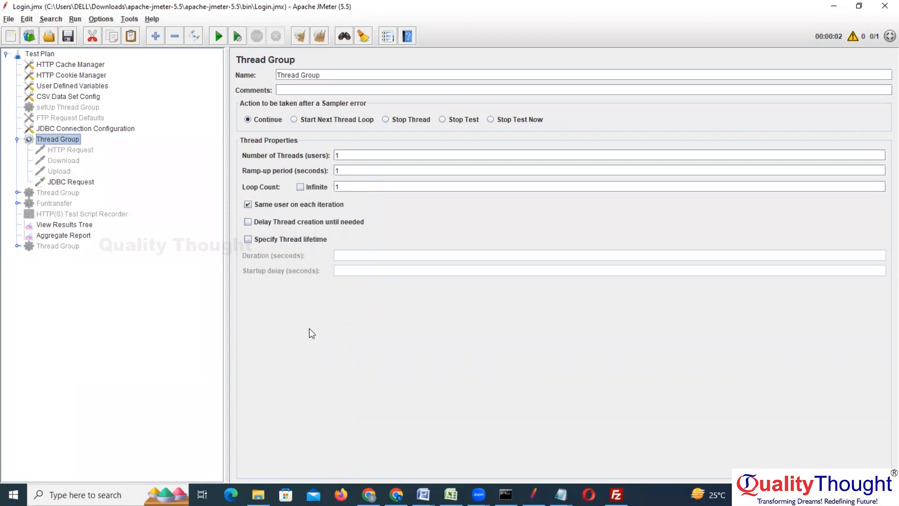
{"action": "right_click", "coordinate": [64, 137]}
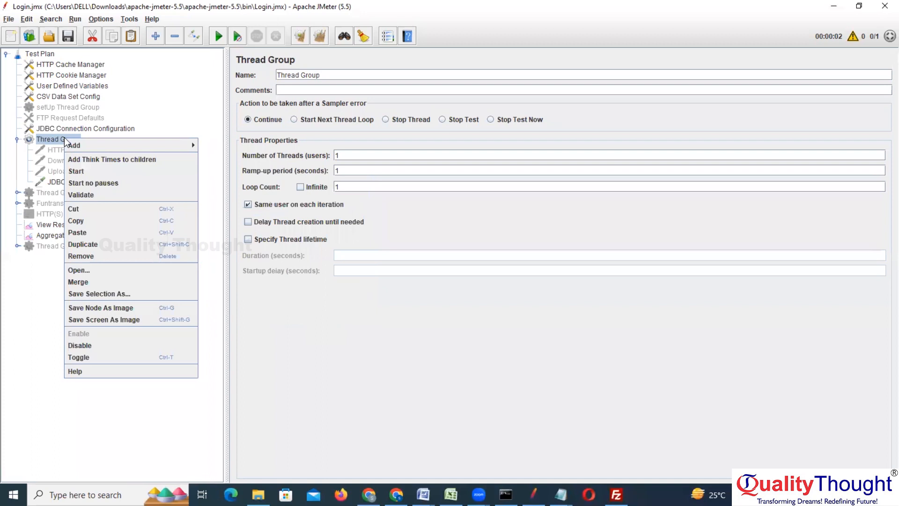
{"action": "mouse_move", "coordinate": [133, 151]}
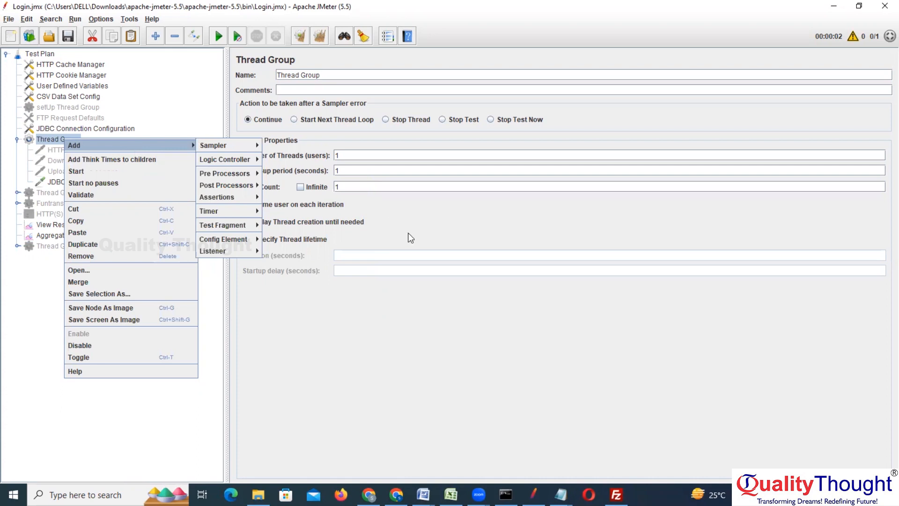
{"action": "left_click", "coordinate": [323, 290]}
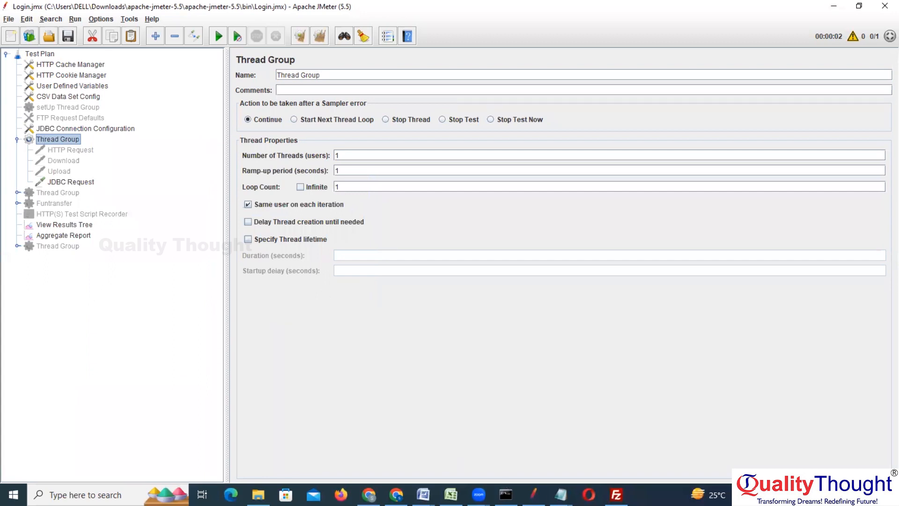
Step: Switch to the Notepad note with the Oracle and MySQL JDBC URLs, view it and minimize it
{"action": "left_click", "coordinate": [560, 494]}
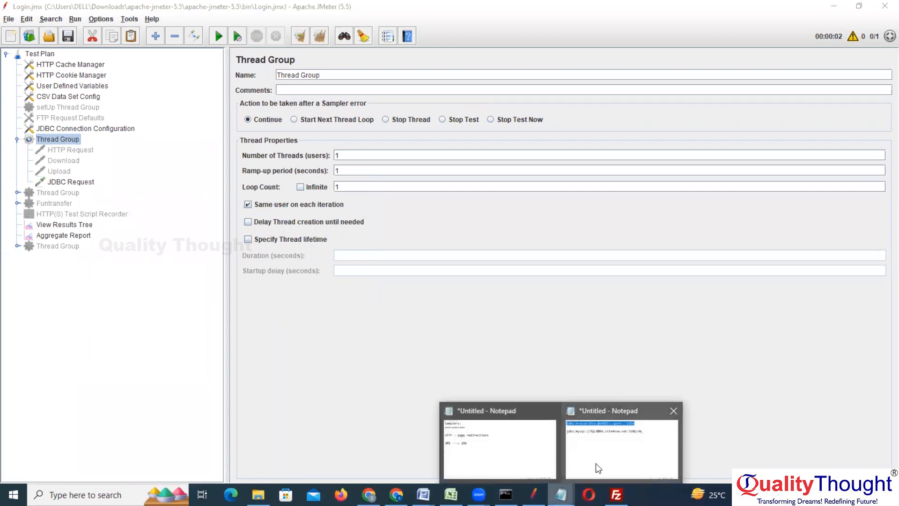
{"action": "left_click", "coordinate": [600, 442]}
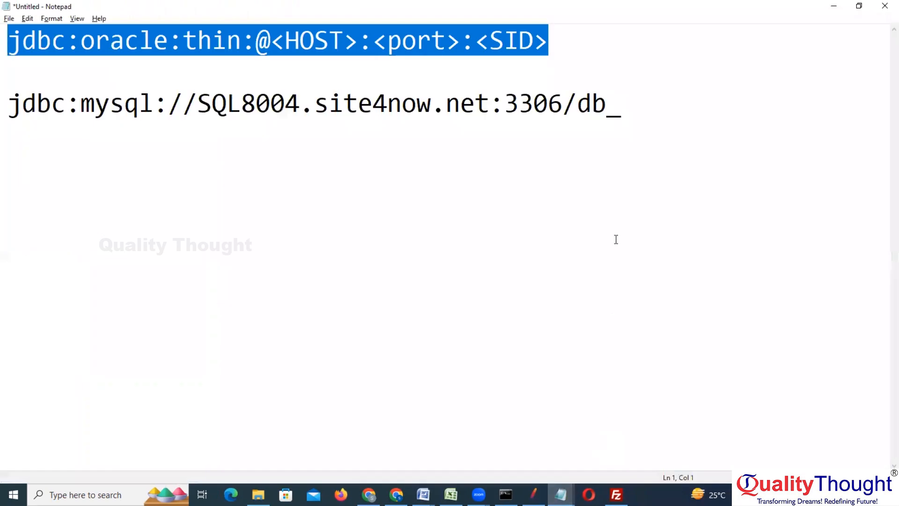
{"action": "left_click", "coordinate": [833, 6]}
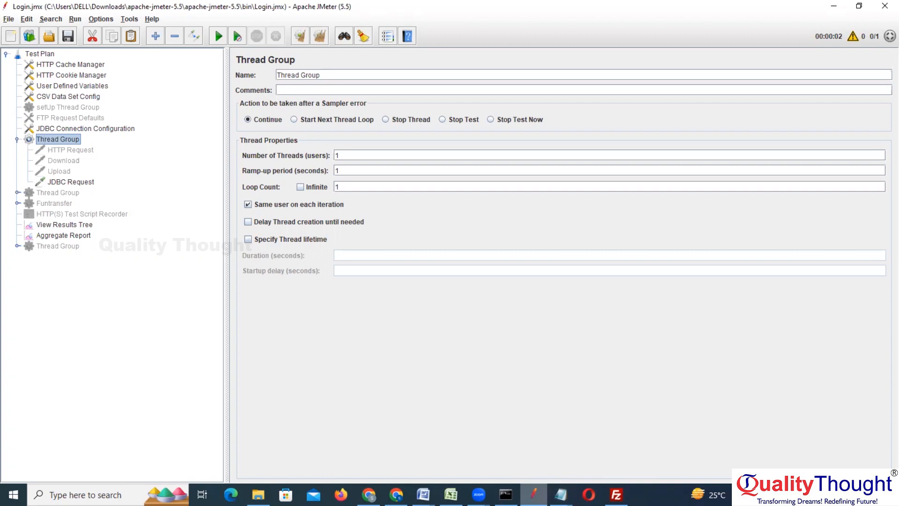
Step: Switch to the Performance Testing with Jmeter Document in Word and search it for "execution"
{"action": "left_click", "coordinate": [423, 494]}
{"action": "left_click", "coordinate": [532, 444]}
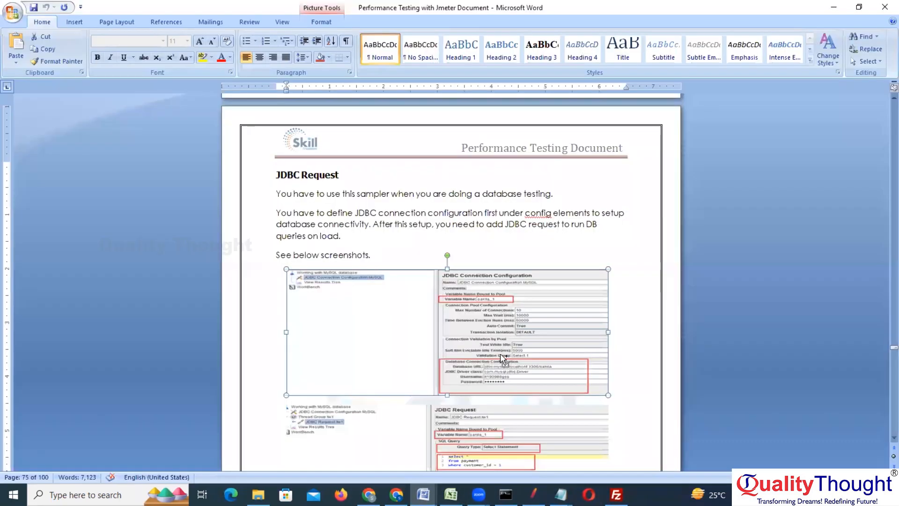
{"action": "key", "text": "ctrl+f"}
{"action": "type", "text": "execution"}
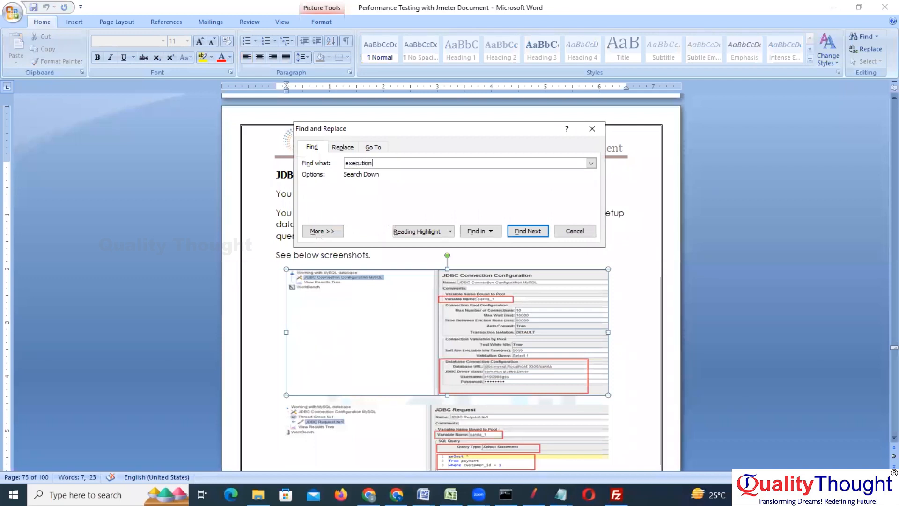
{"action": "key", "text": "Return"}
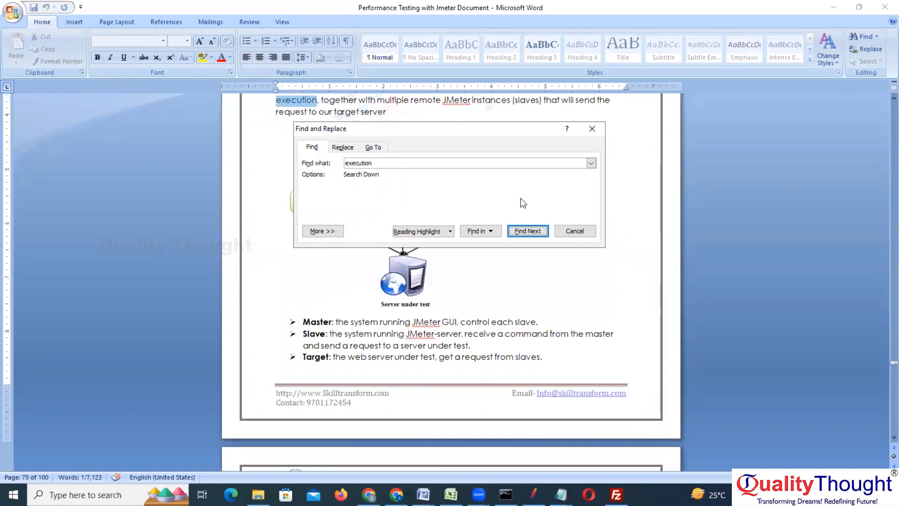
Step: Refine the search to "execution order", continue it from the document's beginning and close the search dialog
{"action": "left_click", "coordinate": [454, 158]}
{"action": "left_click", "coordinate": [454, 160]}
{"action": "type", "text": "o"}
{"action": "type", "text": "rder"}
{"action": "key", "text": "Return"}
{"action": "left_click", "coordinate": [437, 279]}
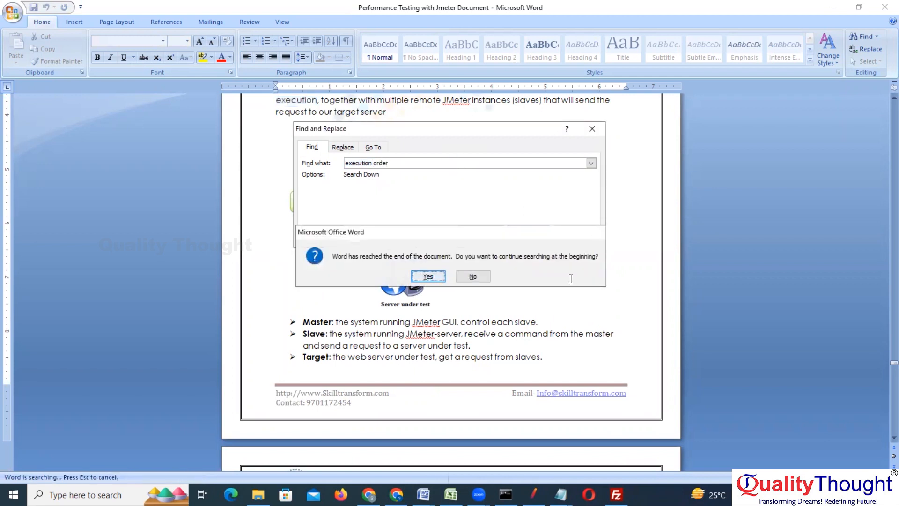
{"action": "left_click", "coordinate": [592, 129]}
Step: Highlight the list of test elements in execution order, ending with only "Configuration elements" selected
{"action": "mouse_move", "coordinate": [374, 198]}
{"action": "left_mouse_down"}
{"action": "mouse_move", "coordinate": [289, 136]}
{"action": "mouse_move", "coordinate": [361, 164]}
{"action": "mouse_move", "coordinate": [371, 213]}
{"action": "left_mouse_up"}
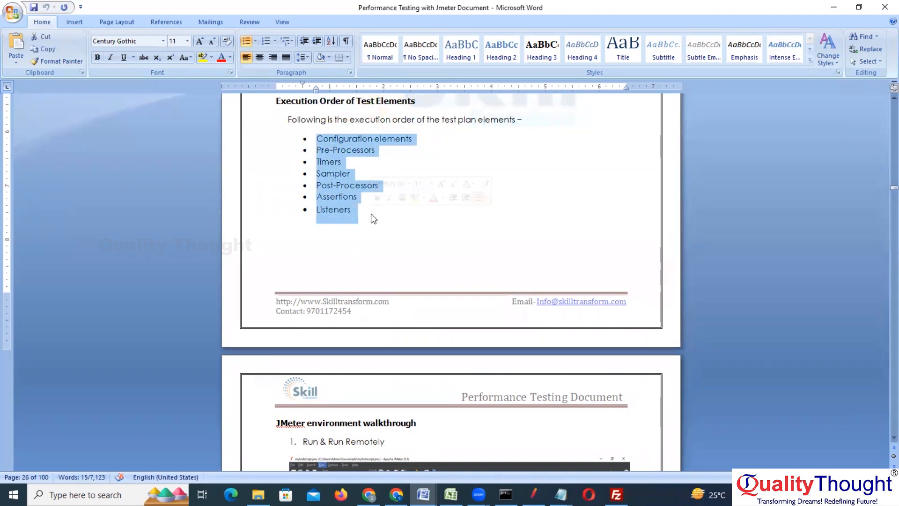
{"action": "left_click", "coordinate": [371, 214]}
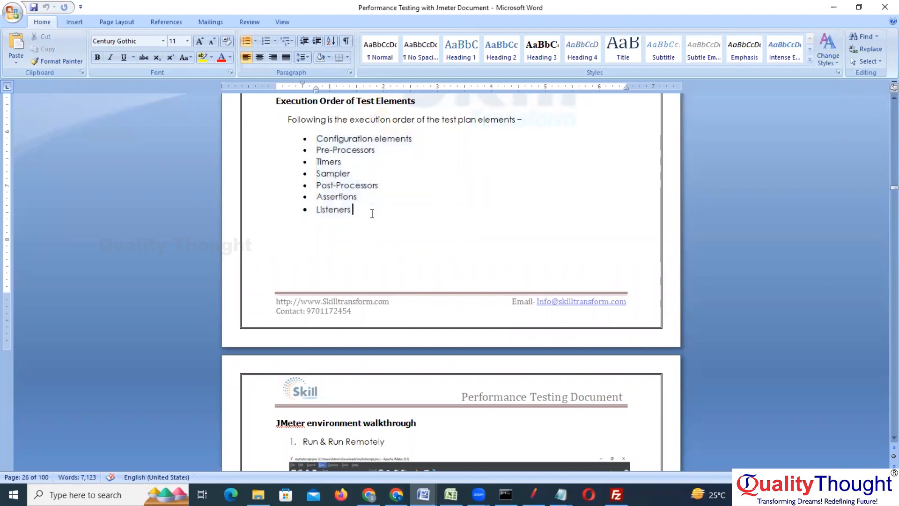
{"action": "left_click_drag", "start_coordinate": [372, 213], "coordinate": [310, 152]}
{"action": "left_click", "coordinate": [378, 172]}
{"action": "left_click_drag", "start_coordinate": [427, 136], "coordinate": [331, 135]}
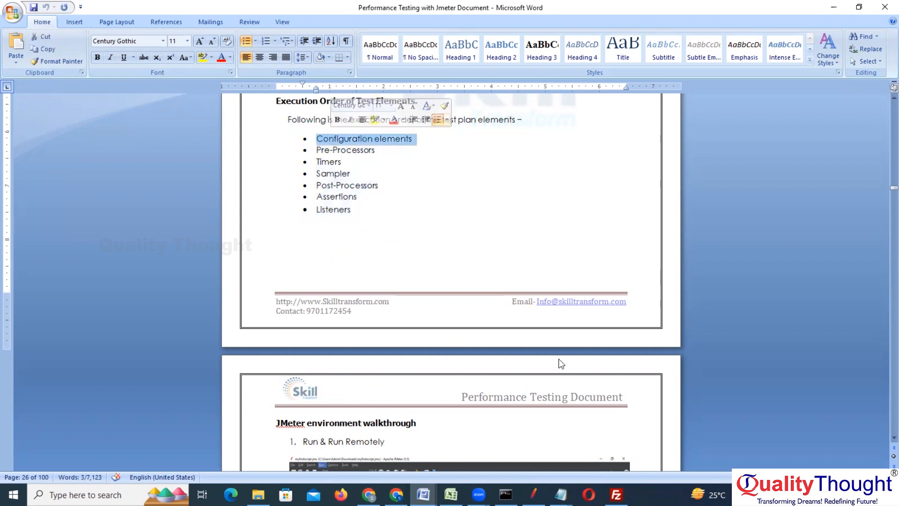
Step: Switch to JMeter and review the CSV Data Set Config, User Defined Variables, HTTP Cookie Manager and HTTP Cache Manager
{"action": "left_click", "coordinate": [532, 492]}
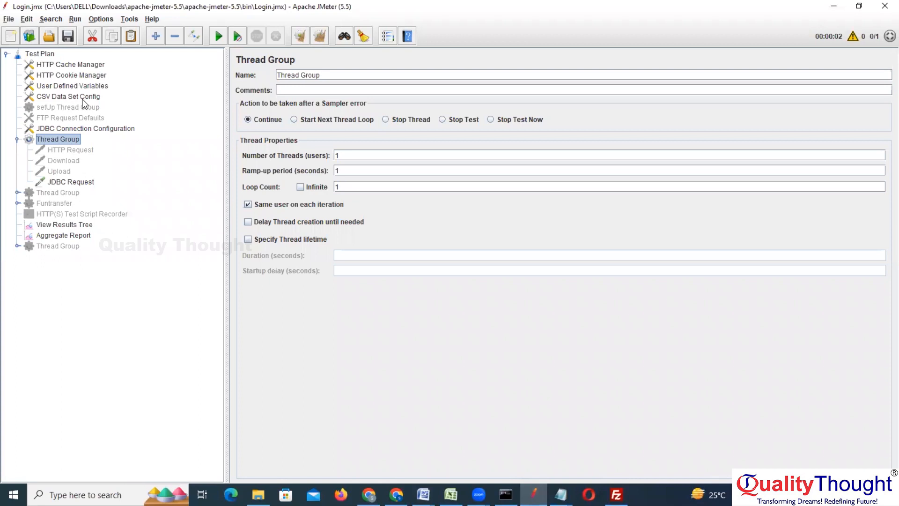
{"action": "left_click", "coordinate": [67, 97]}
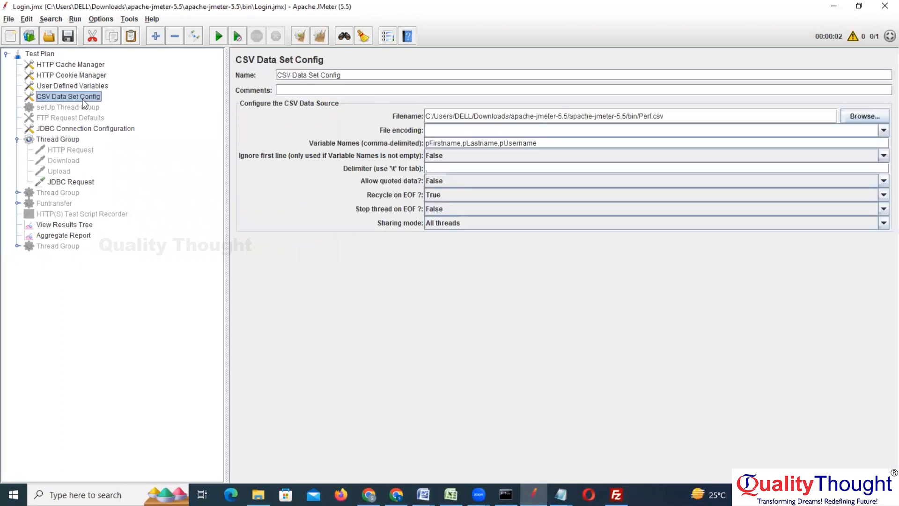
{"action": "left_click", "coordinate": [68, 76]}
{"action": "left_click", "coordinate": [74, 64]}
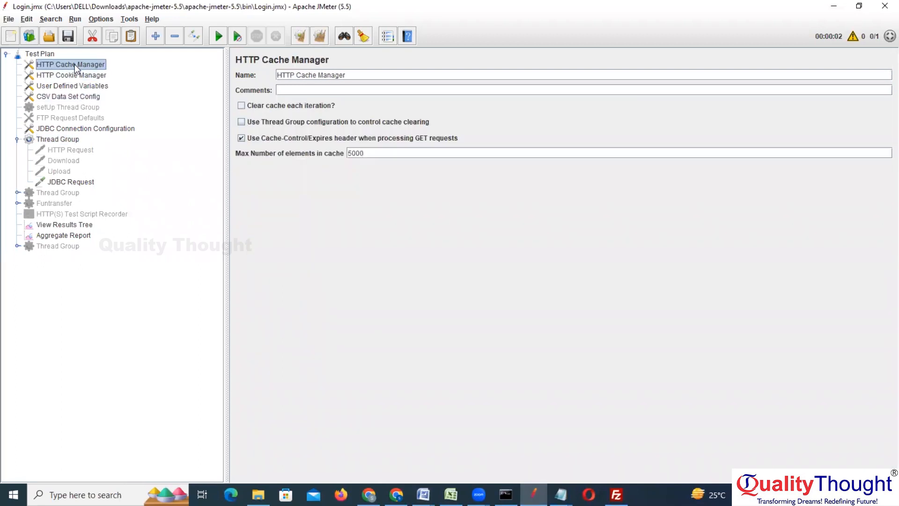
{"action": "left_click", "coordinate": [85, 100]}
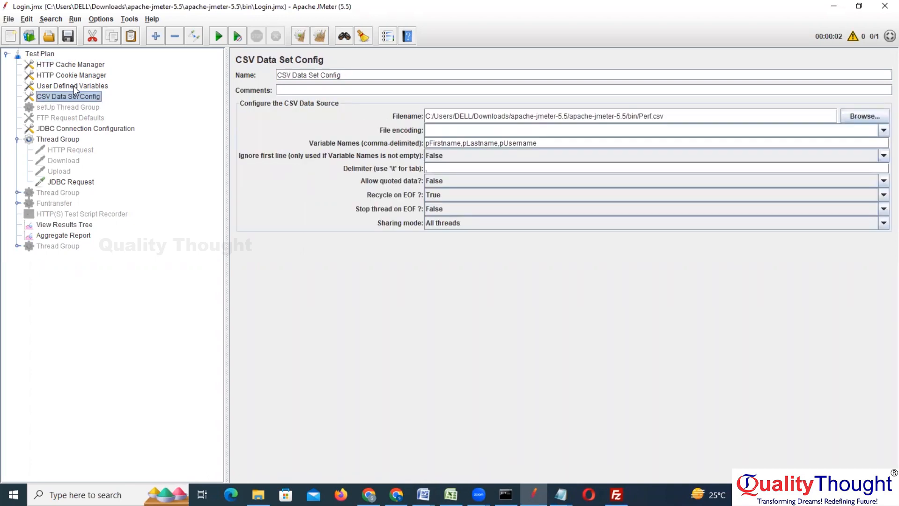
{"action": "left_click", "coordinate": [74, 87]}
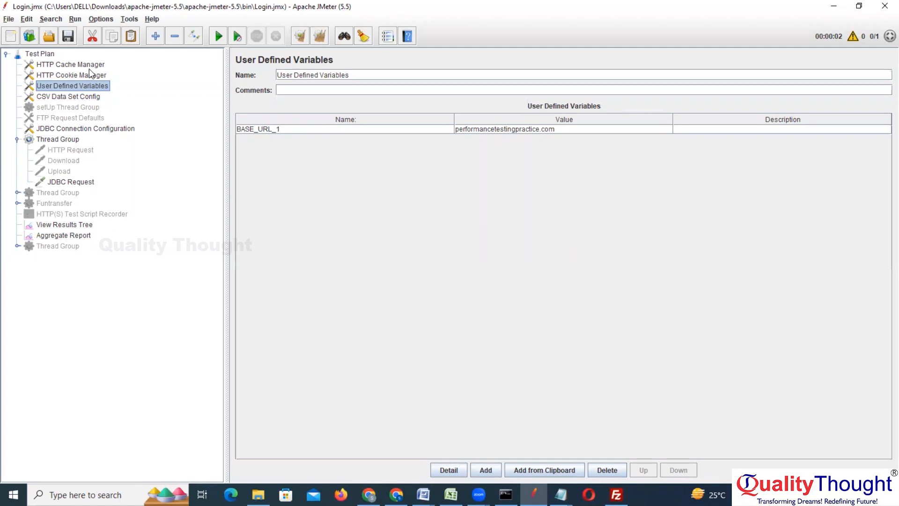
{"action": "left_click", "coordinate": [82, 76]}
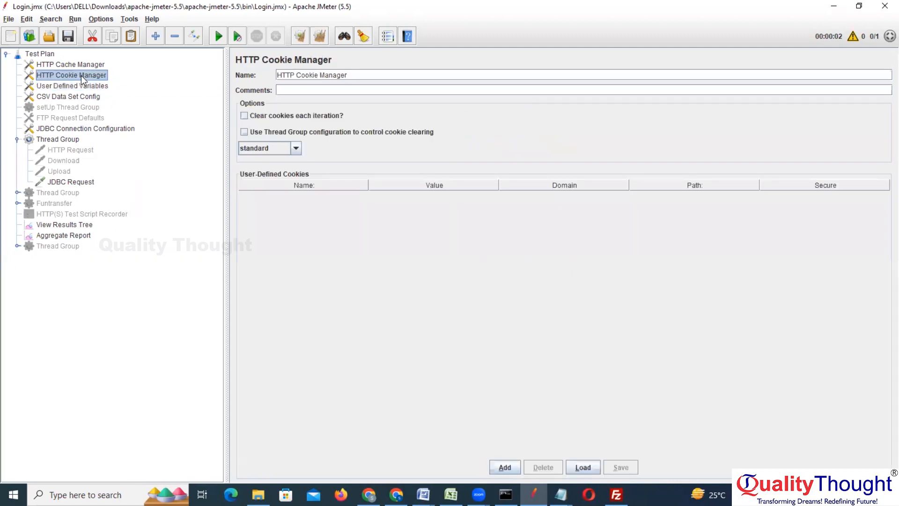
{"action": "left_click", "coordinate": [67, 64]}
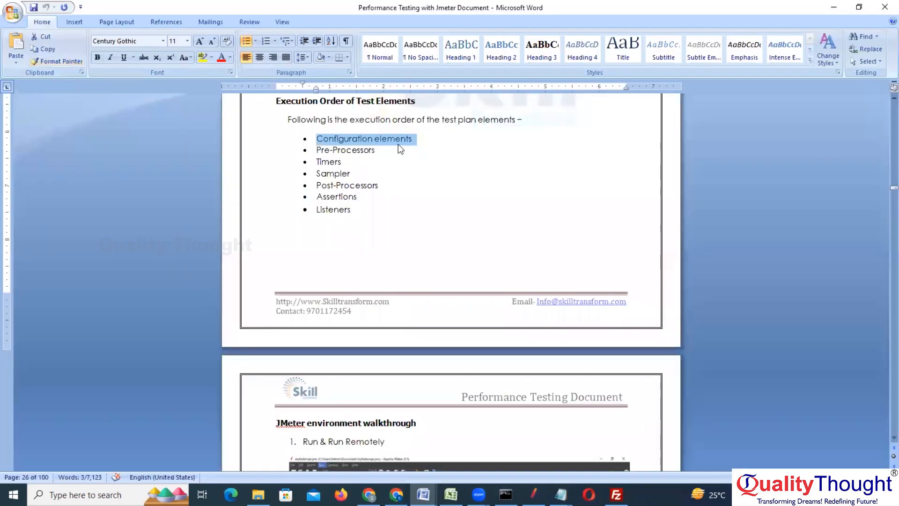
Step: Highlight Pre-Processors, Timers and Sampler in the Word execution order list, checking the JMeter test plan in between
{"action": "left_click_drag", "start_coordinate": [379, 150], "coordinate": [312, 154]}
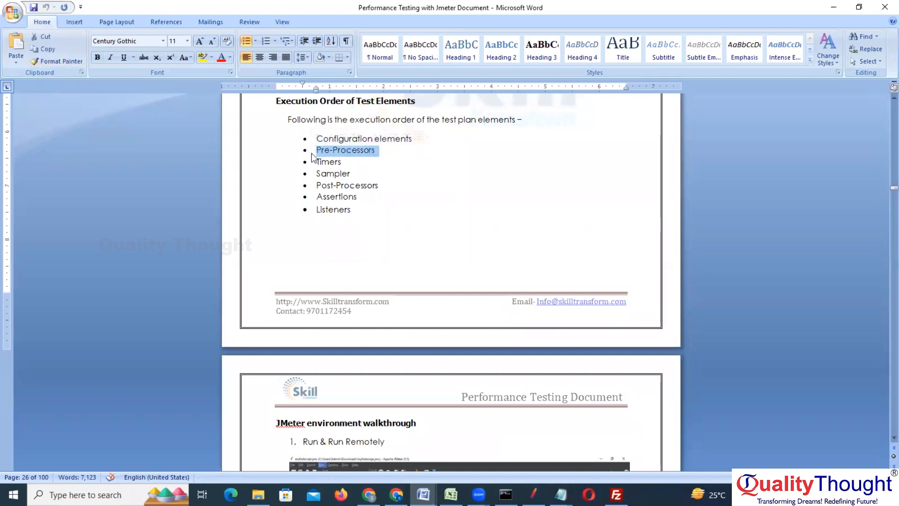
{"action": "double_click", "coordinate": [329, 162]}
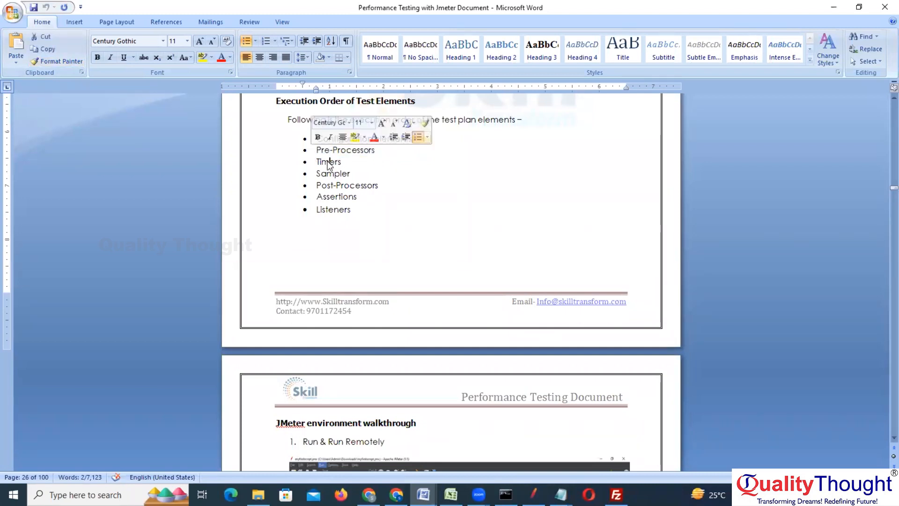
{"action": "double_click", "coordinate": [337, 173]}
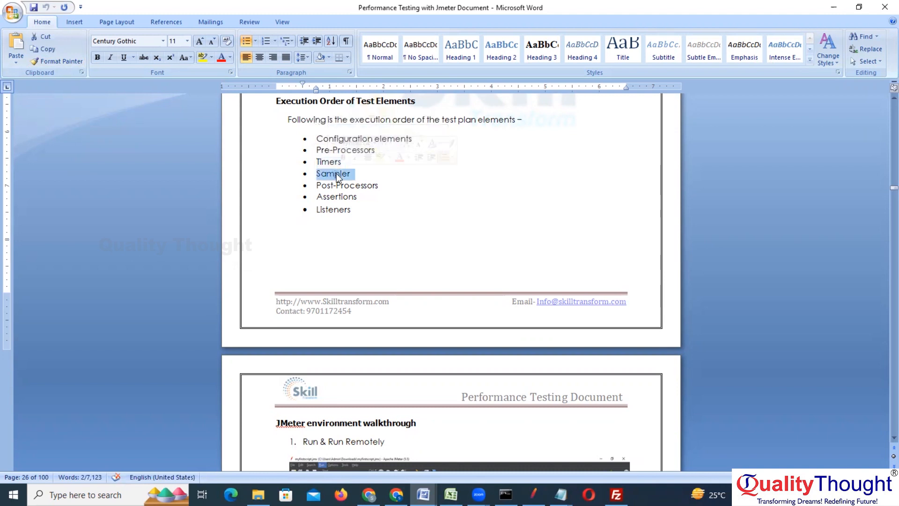
{"action": "key", "text": "alt+Tab"}
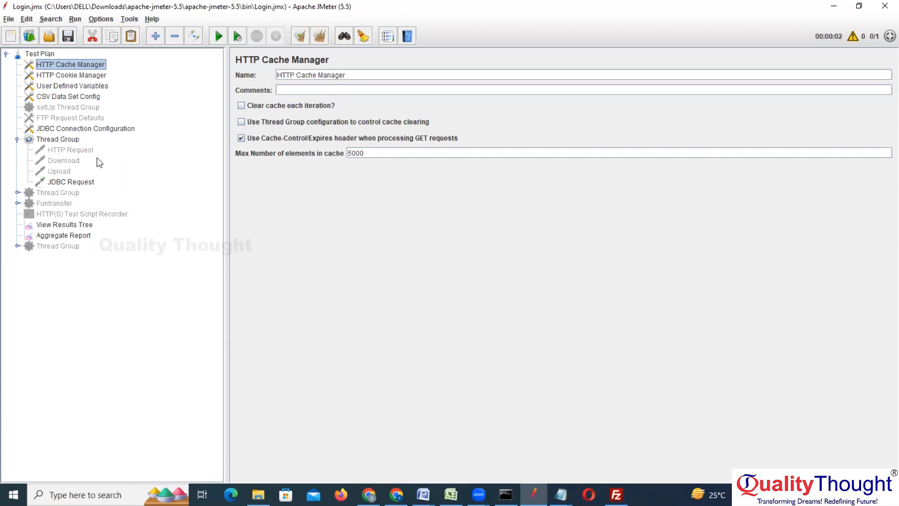
{"action": "key", "text": "alt+Tab"}
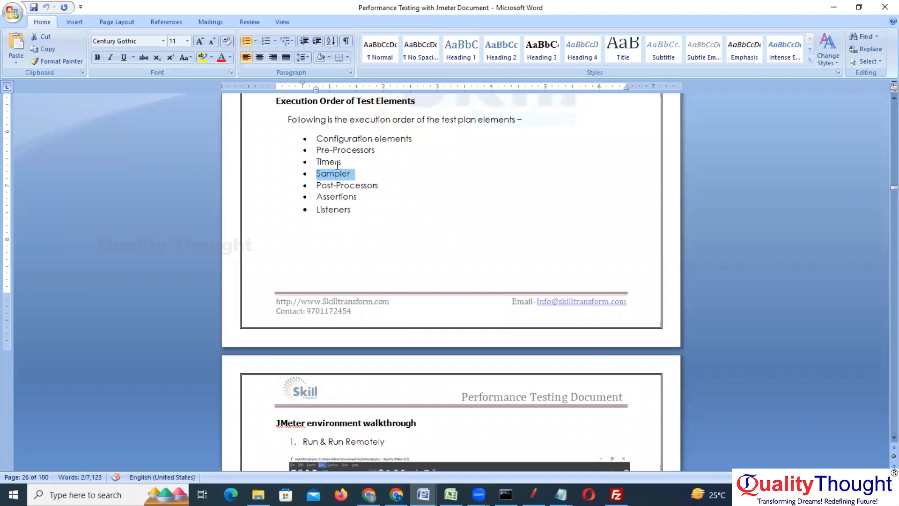
{"action": "double_click", "coordinate": [337, 164]}
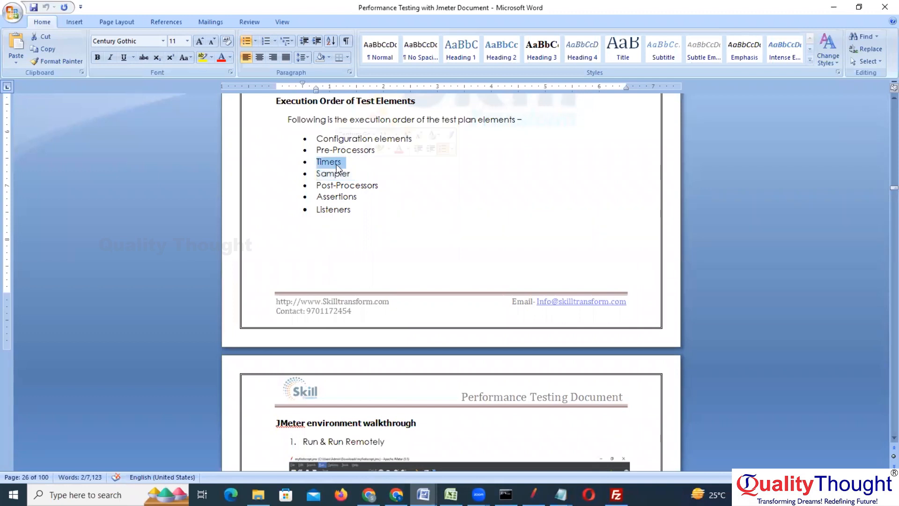
Step: Highlight Sampler and then Post-Processors in the execution order list
{"action": "double_click", "coordinate": [335, 176]}
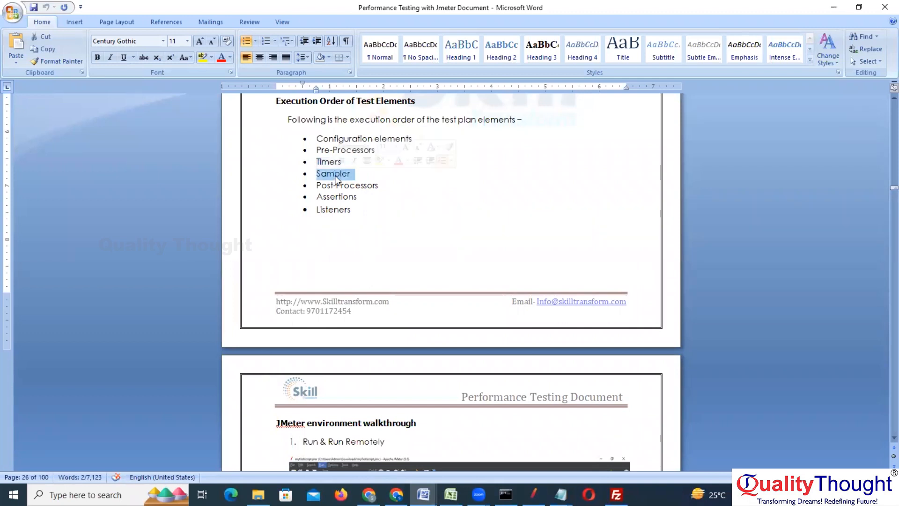
{"action": "double_click", "coordinate": [344, 185]}
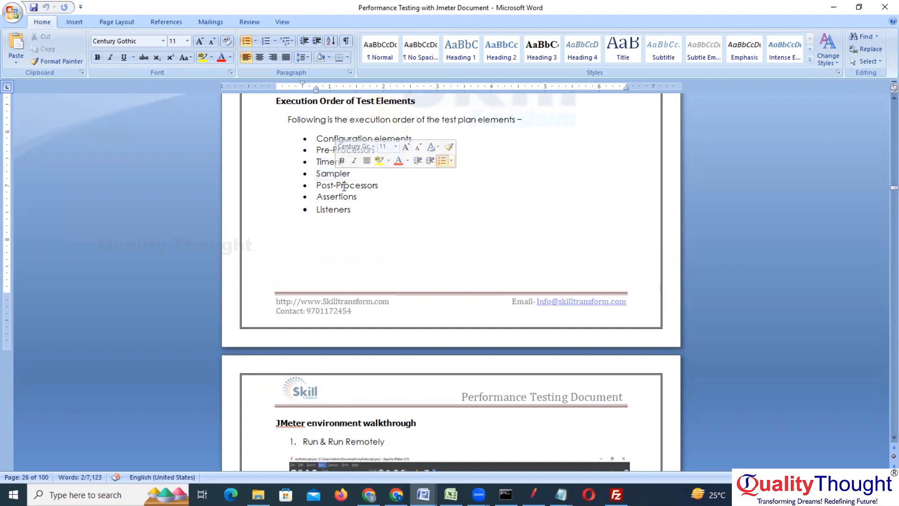
{"action": "left_click_drag", "start_coordinate": [381, 185], "coordinate": [309, 189]}
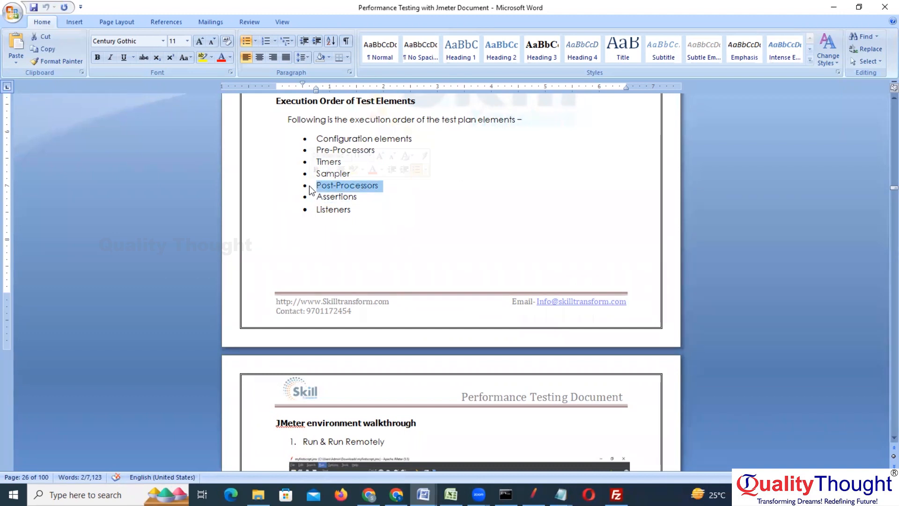
{"action": "left_click", "coordinate": [316, 187]}
{"action": "left_click_drag", "start_coordinate": [363, 188], "coordinate": [317, 187]}
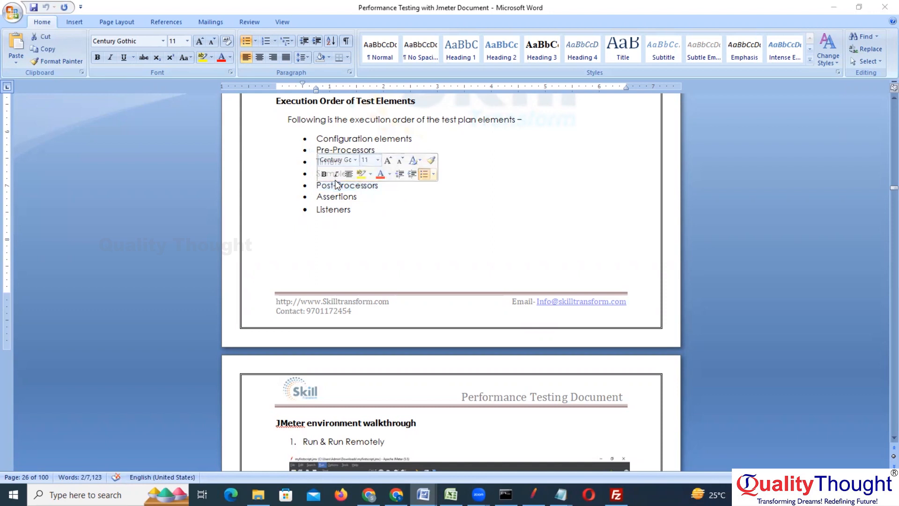
Step: Switch to JMeter, expand the disabled Thread Group with the Launch and Login controllers, and compare the Login/login.php-136 request with its two Regular Expression Extractors
{"action": "key", "text": "alt+Tab"}
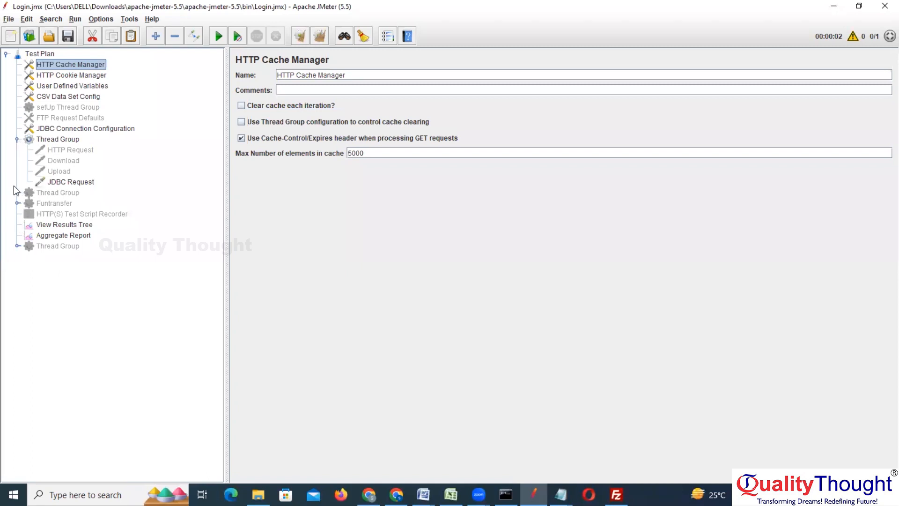
{"action": "left_click", "coordinate": [18, 192]}
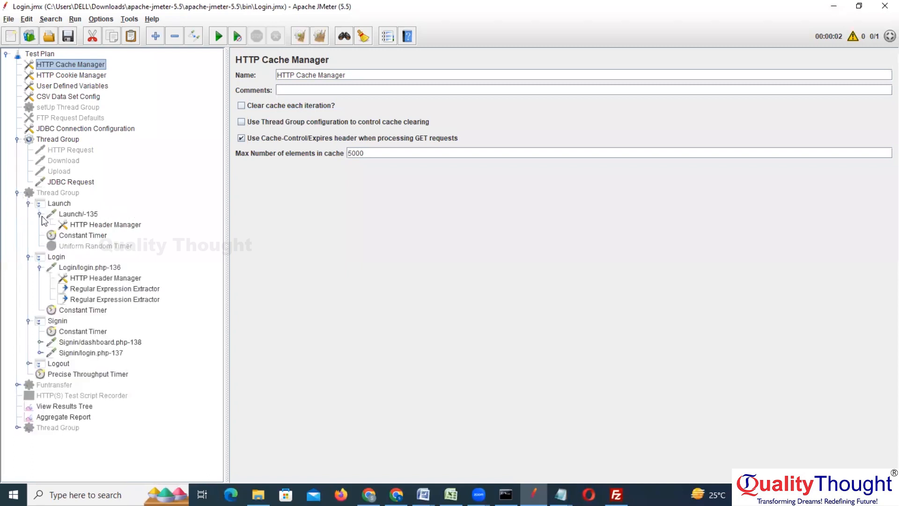
{"action": "left_click", "coordinate": [62, 269]}
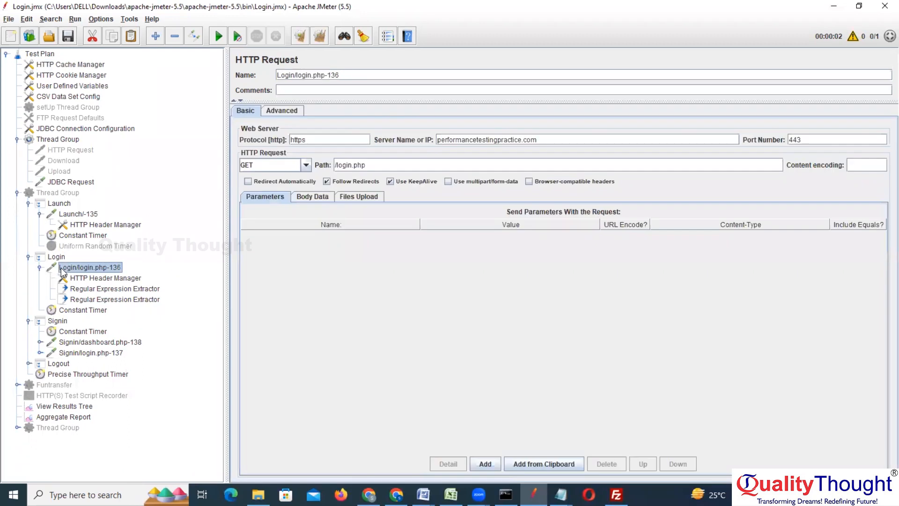
{"action": "left_click", "coordinate": [106, 291]}
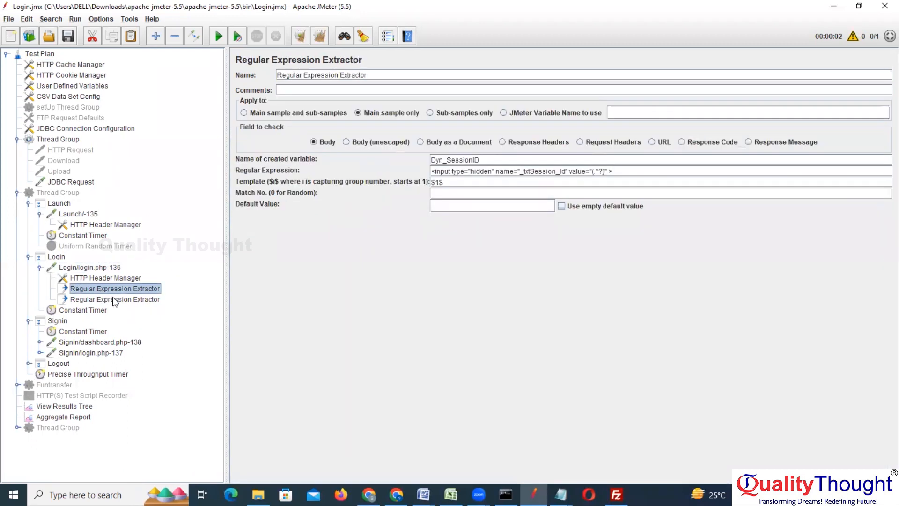
{"action": "left_click", "coordinate": [113, 299]}
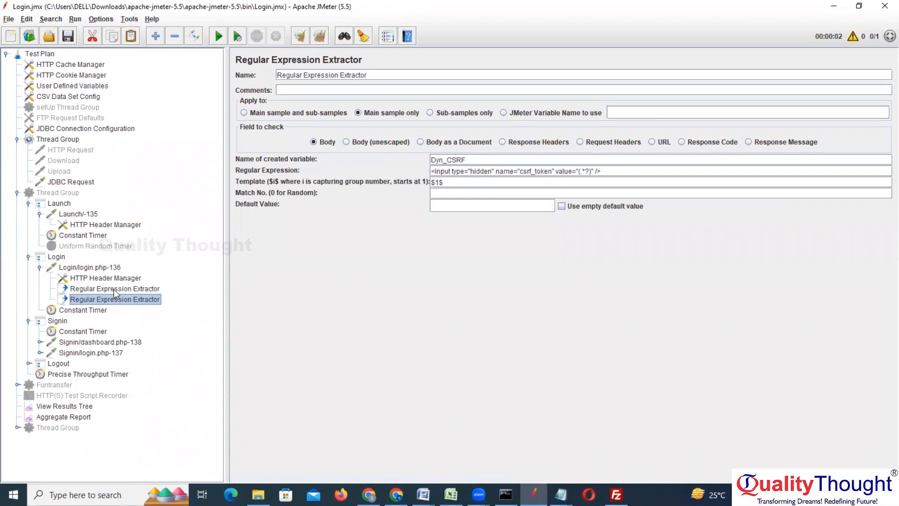
{"action": "left_click", "coordinate": [100, 290]}
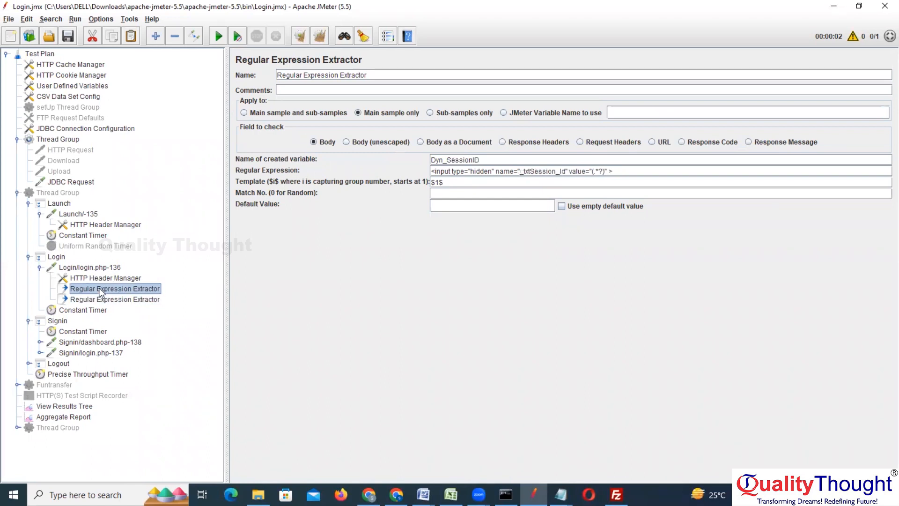
{"action": "left_click", "coordinate": [109, 299]}
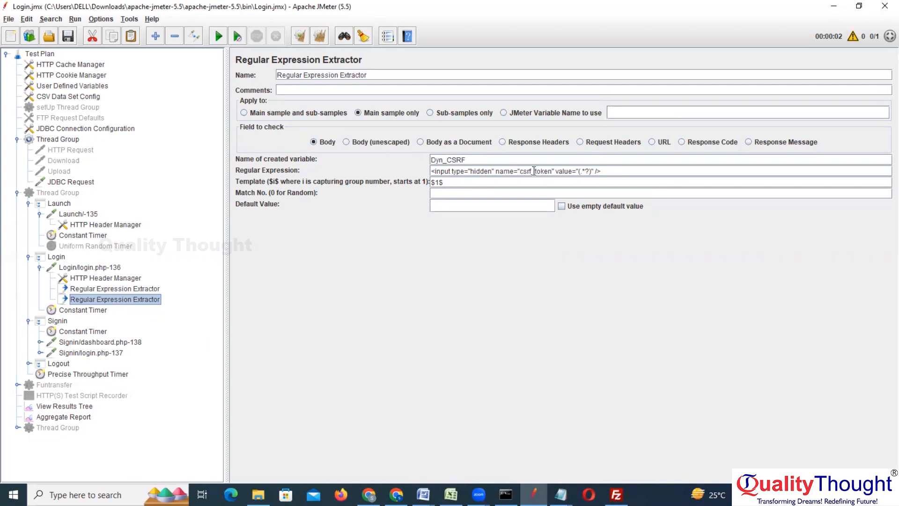
{"action": "left_click_drag", "start_coordinate": [574, 170], "coordinate": [336, 202]}
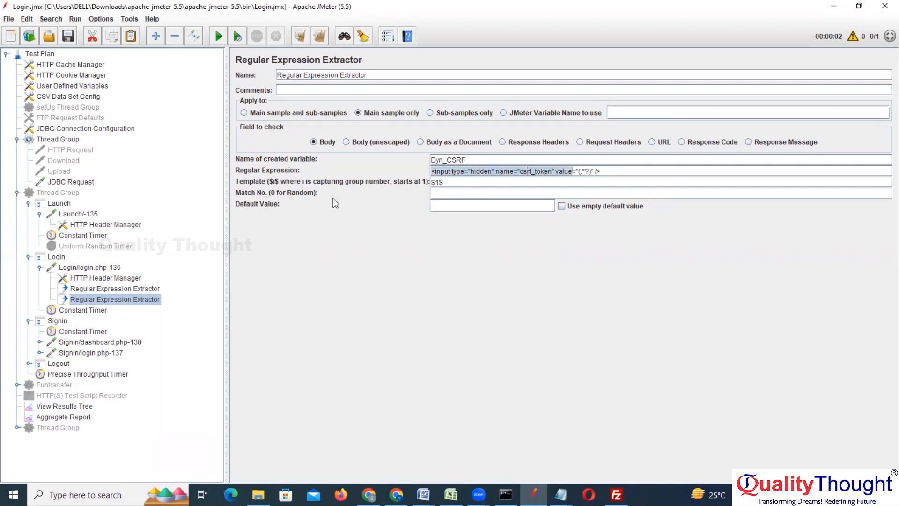
{"action": "left_click", "coordinate": [75, 269]}
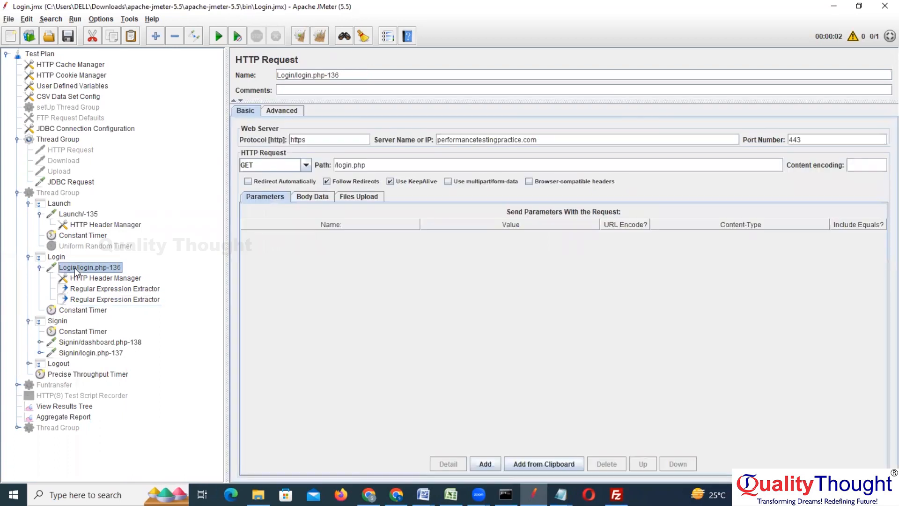
{"action": "left_click", "coordinate": [75, 291]}
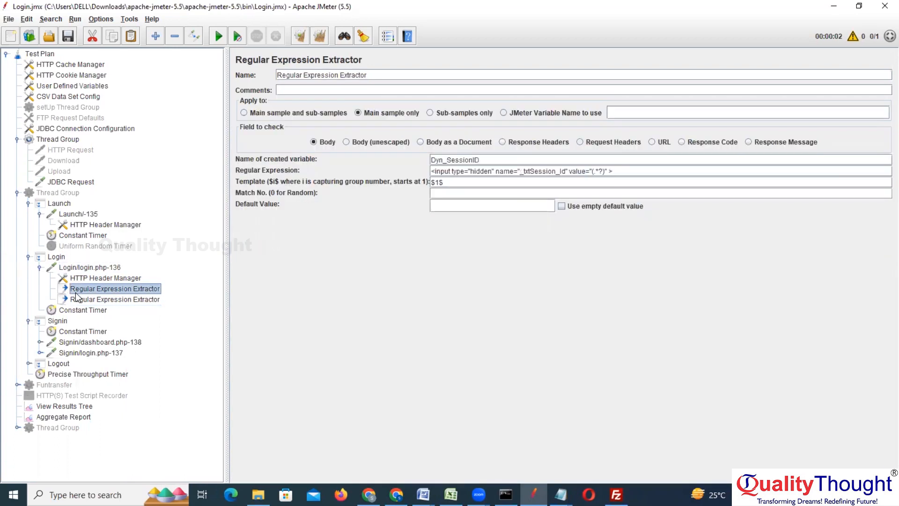
{"action": "left_click", "coordinate": [95, 300]}
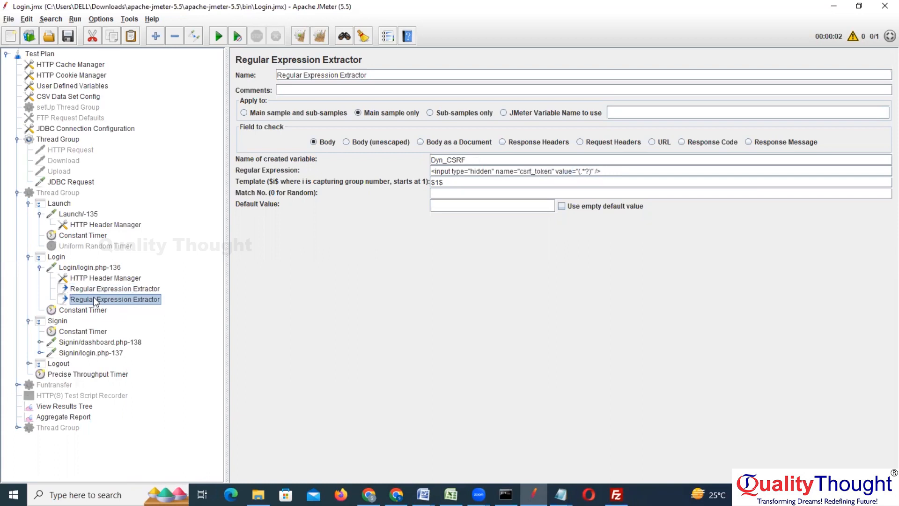
Step: Return to the Word document and highlight Sampler, Post-Processors and Assertions one after another in the execution order list
{"action": "key", "text": "alt+Tab"}
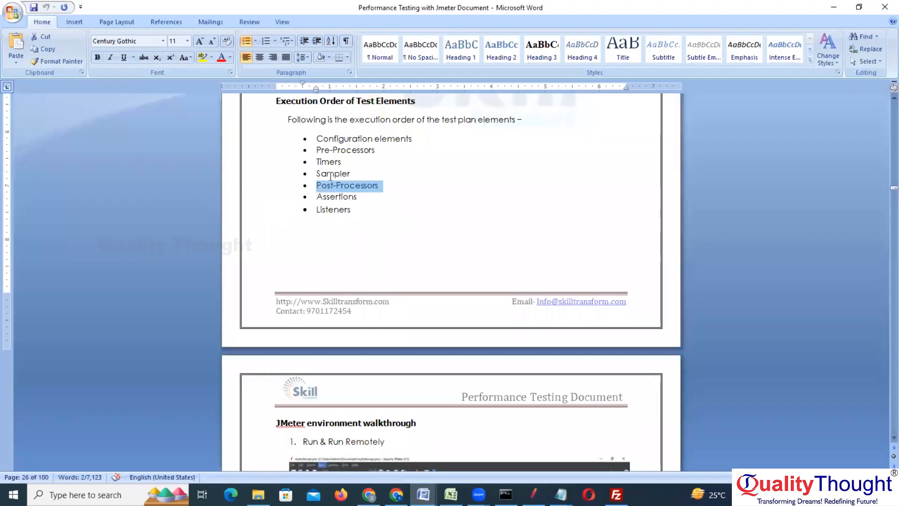
{"action": "double_click", "coordinate": [329, 175]}
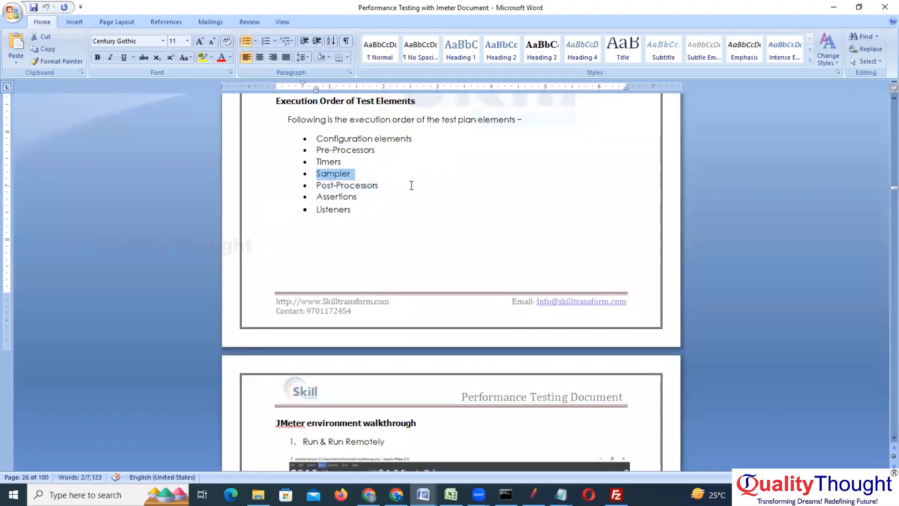
{"action": "left_click_drag", "start_coordinate": [382, 186], "coordinate": [315, 184]}
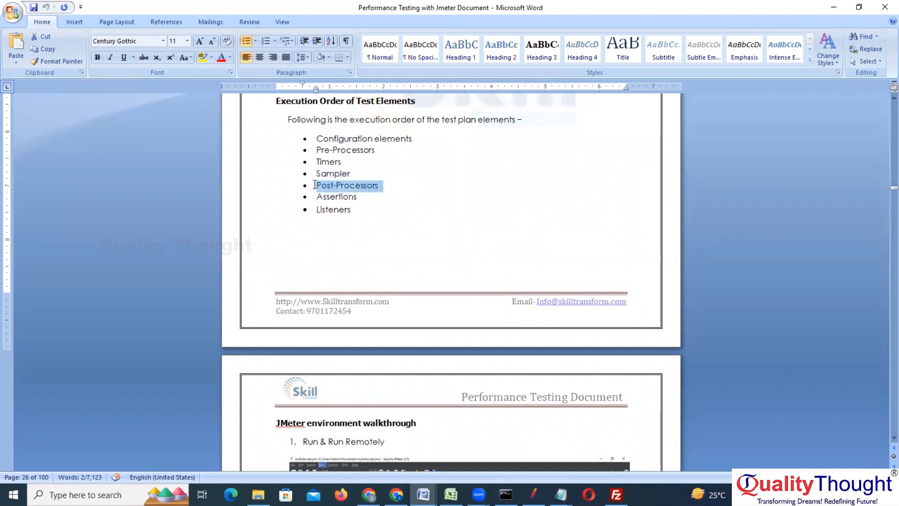
{"action": "double_click", "coordinate": [337, 197]}
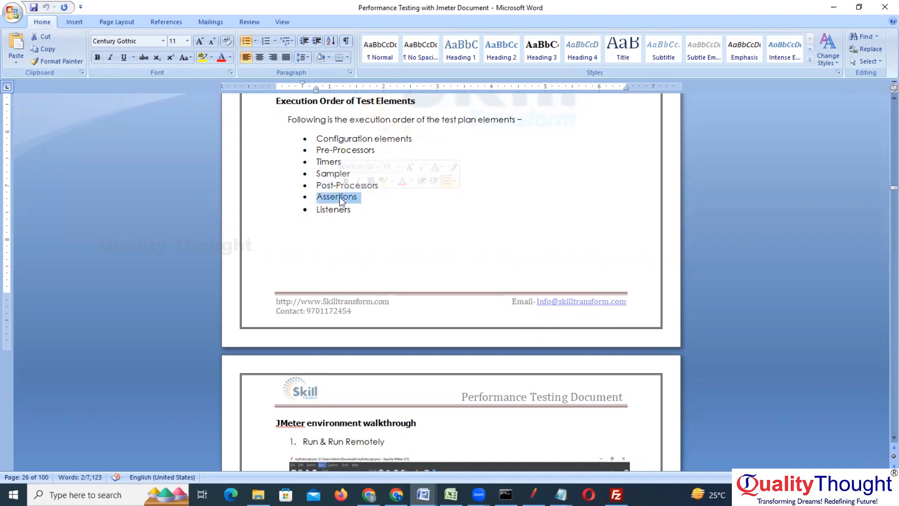